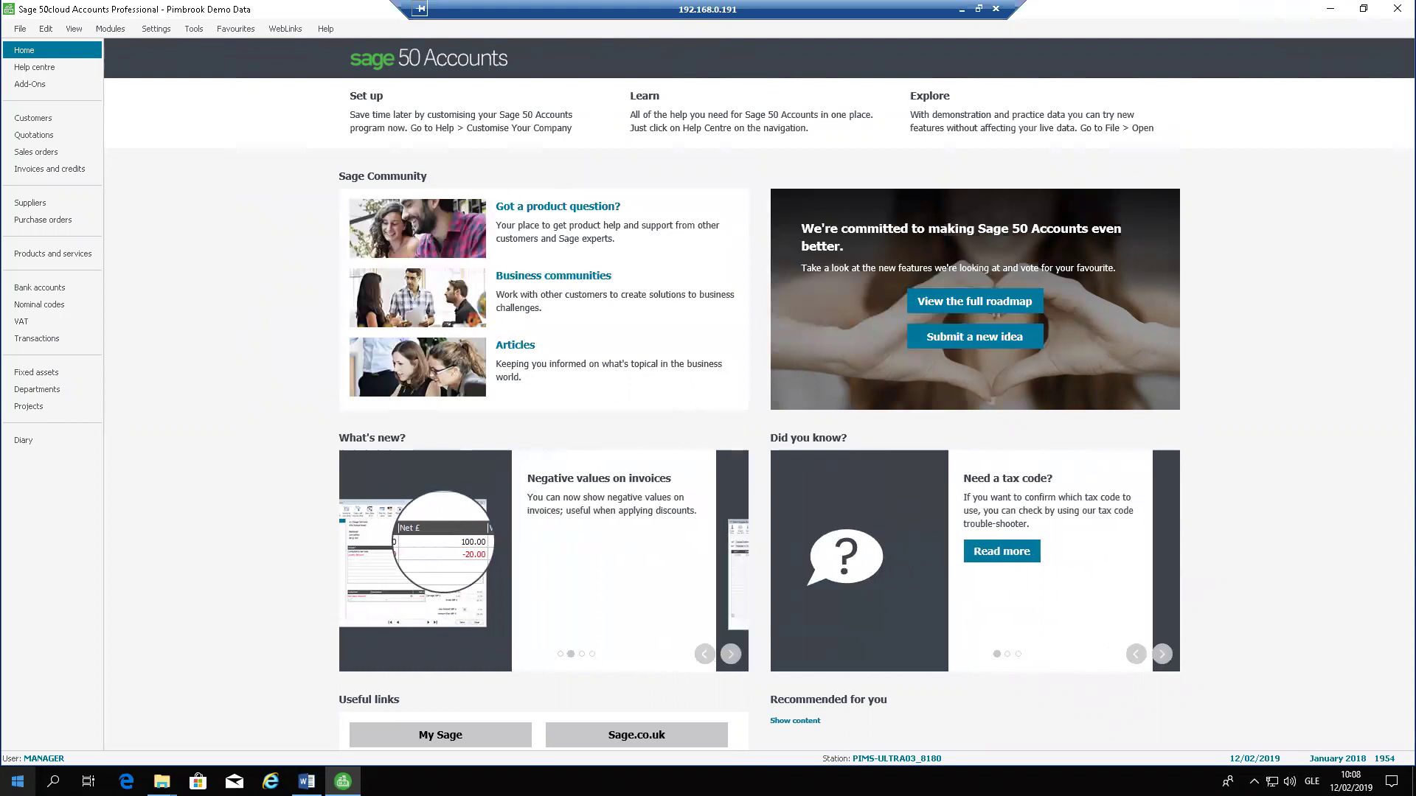
Open the company preferences and confirm the password prompt.
{"action": "left_click", "coordinate": [181, 28]}
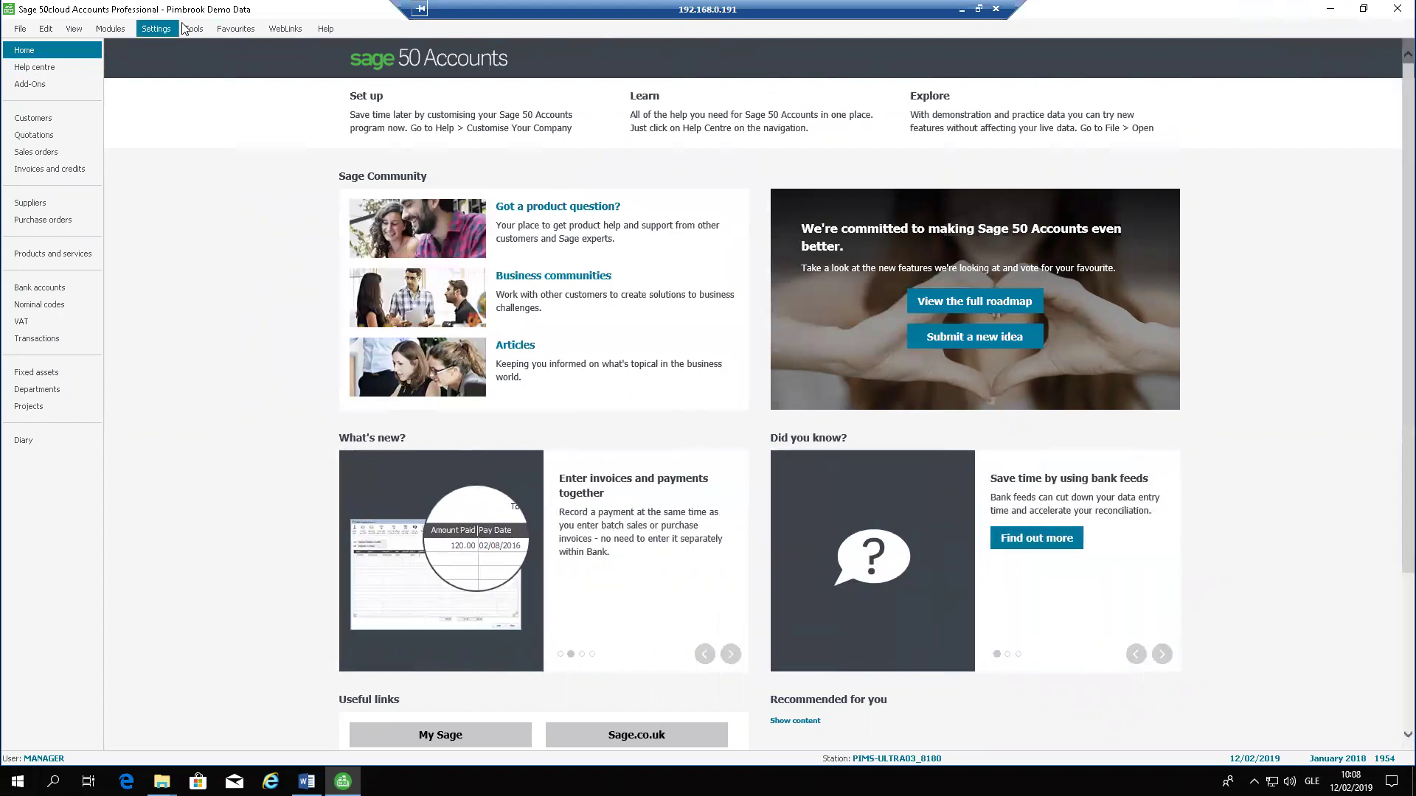
{"action": "key", "text": "Down"}
{"action": "key", "text": "Down"}
{"action": "key", "text": "Return"}
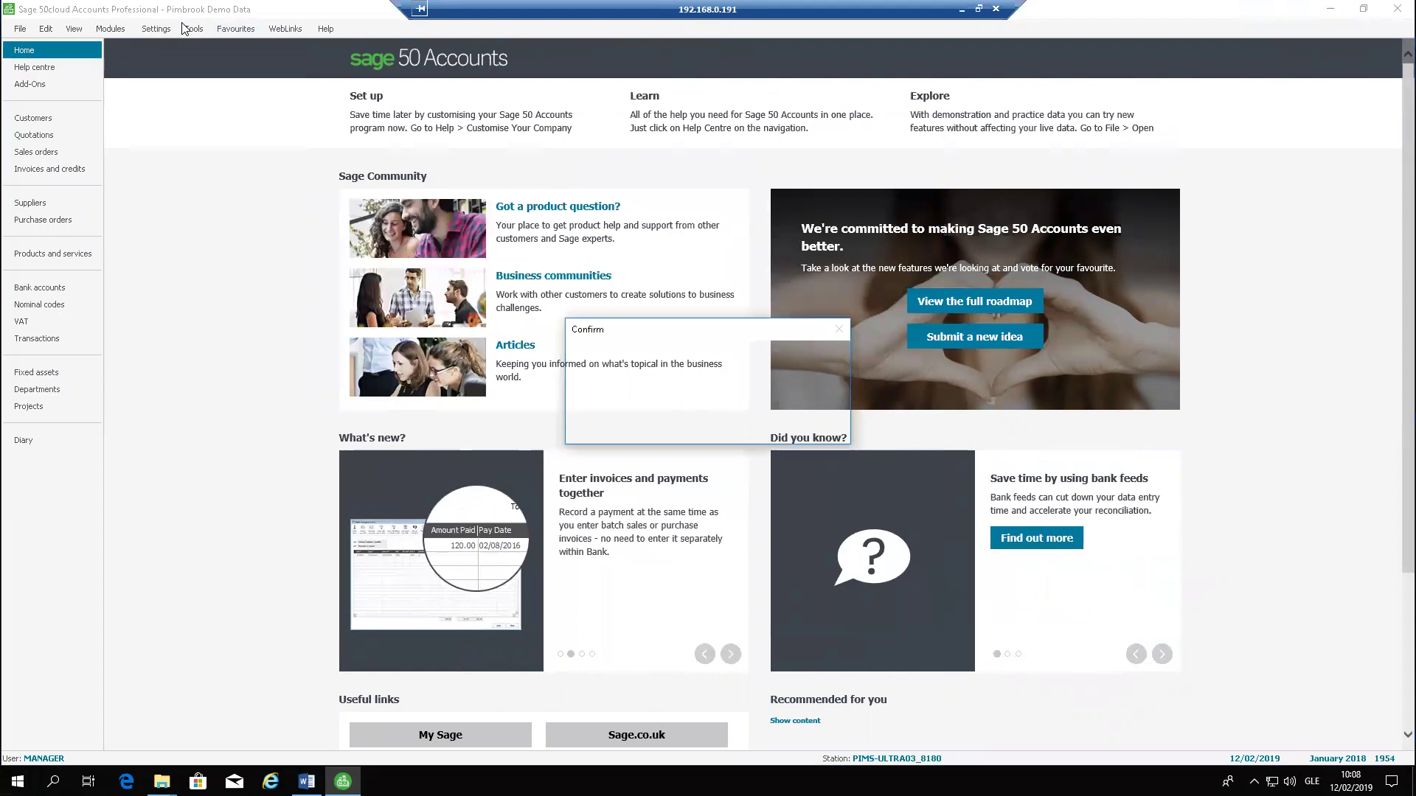
{"action": "left_click", "coordinate": [759, 433]}
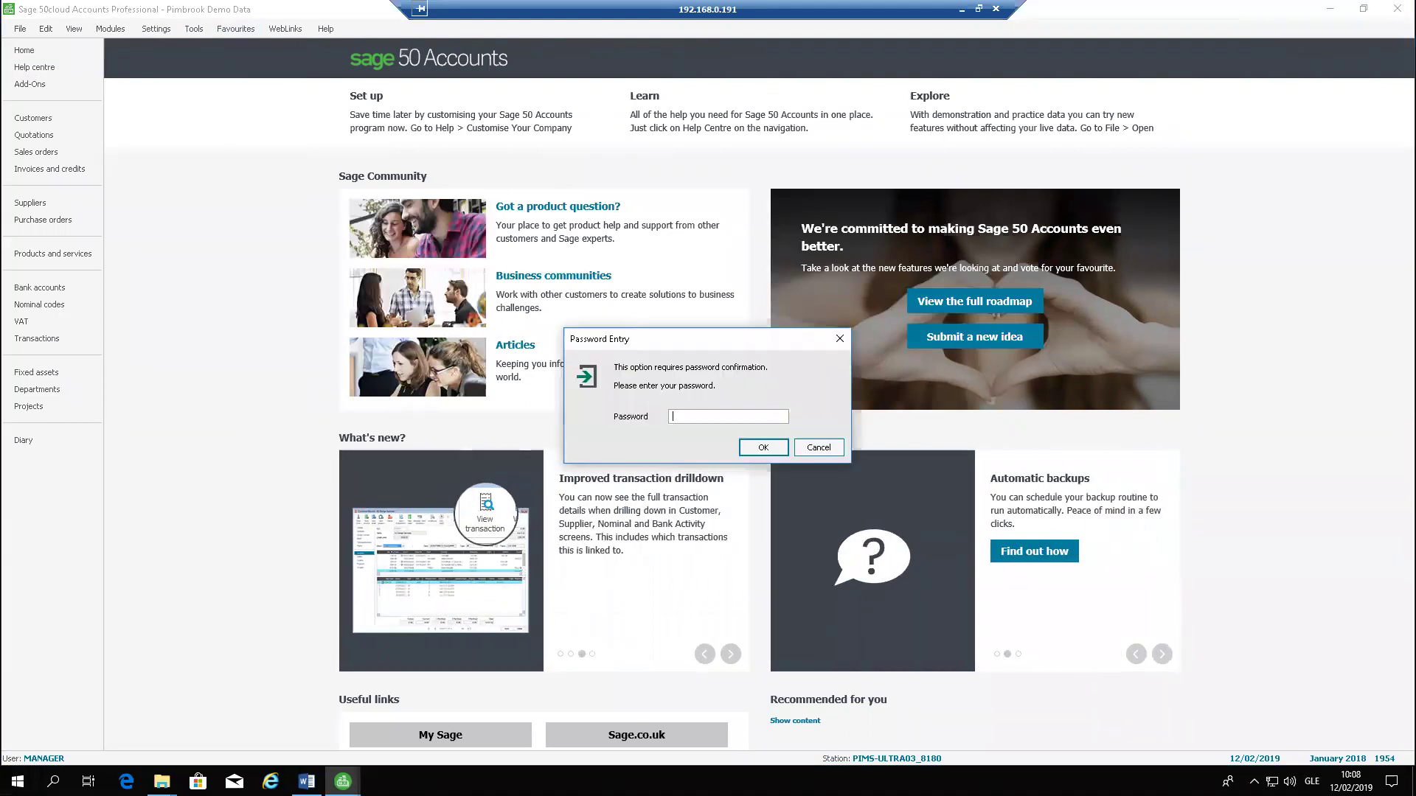
{"action": "key", "text": "Return"}
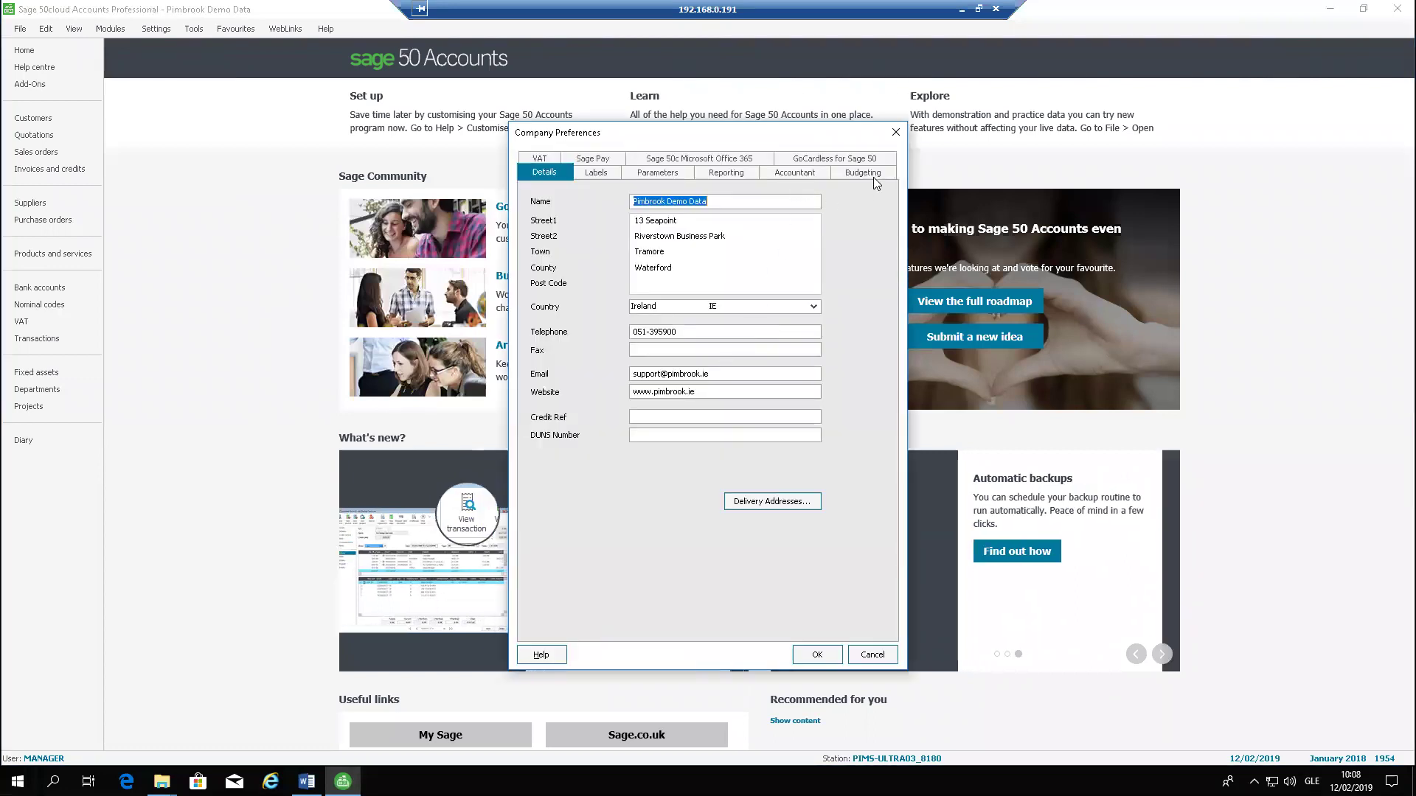
Review the budgeting method and default chart of accounts options, and close the company preferences without saving.
{"action": "left_click", "coordinate": [873, 175]}
{"action": "left_click", "coordinate": [643, 220]}
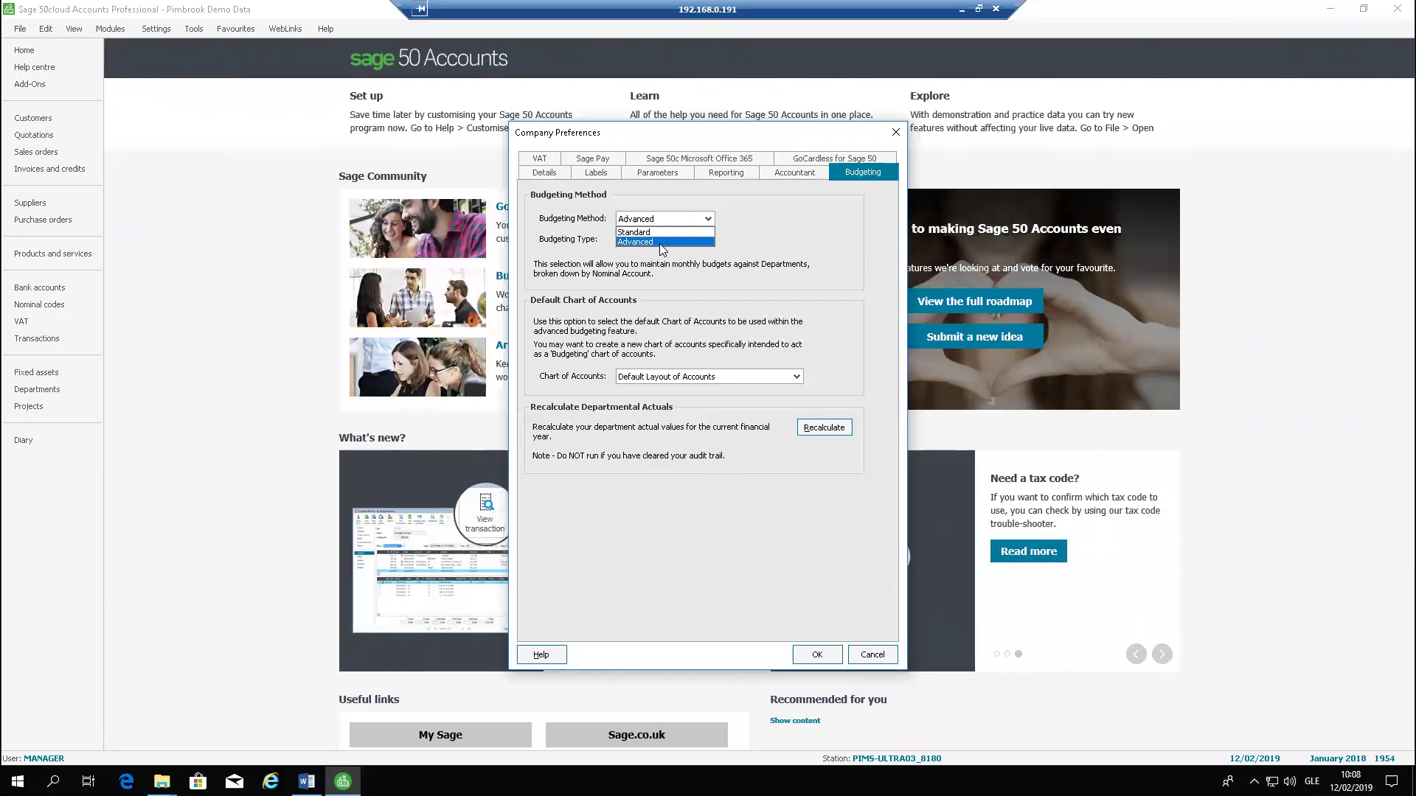
{"action": "left_click", "coordinate": [737, 381]}
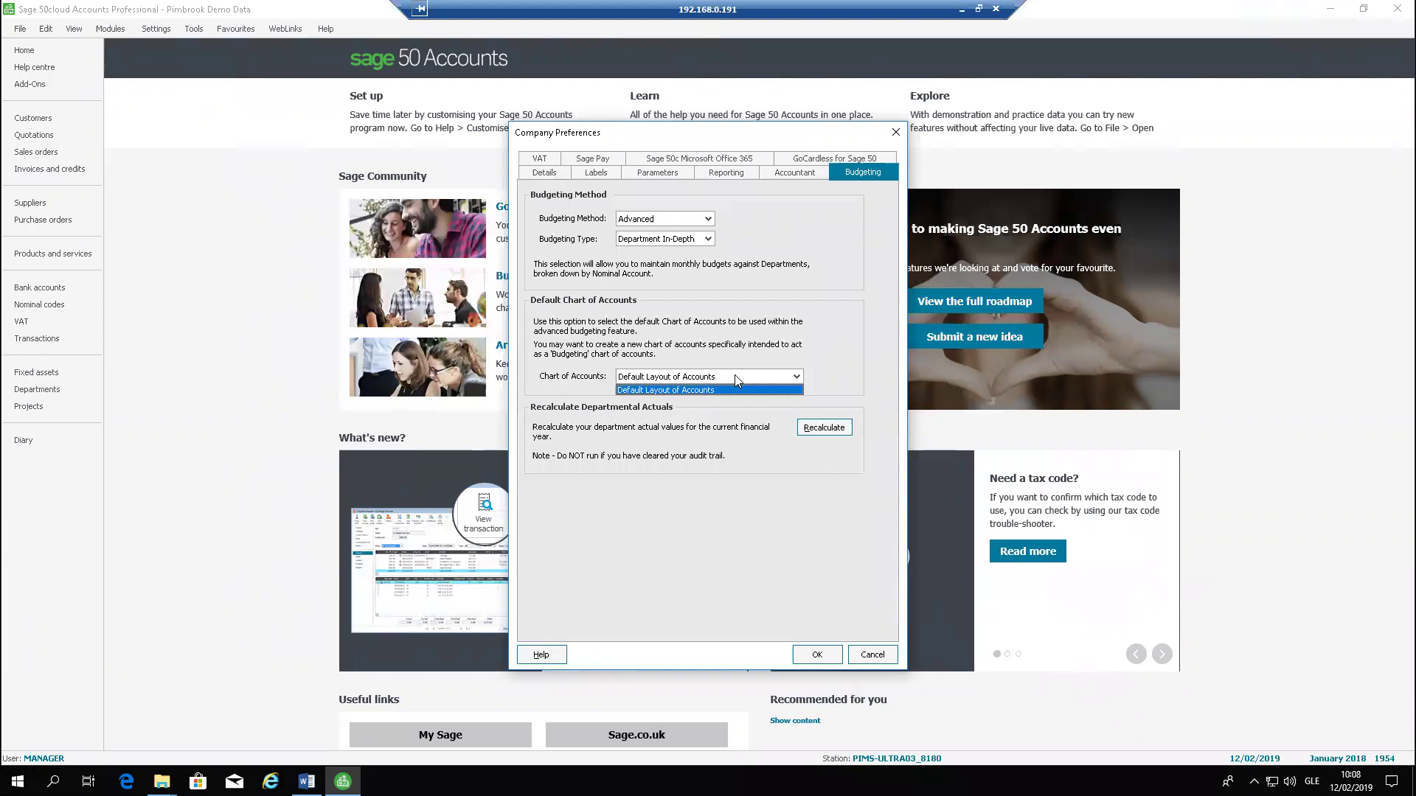
{"action": "left_click", "coordinate": [737, 380]}
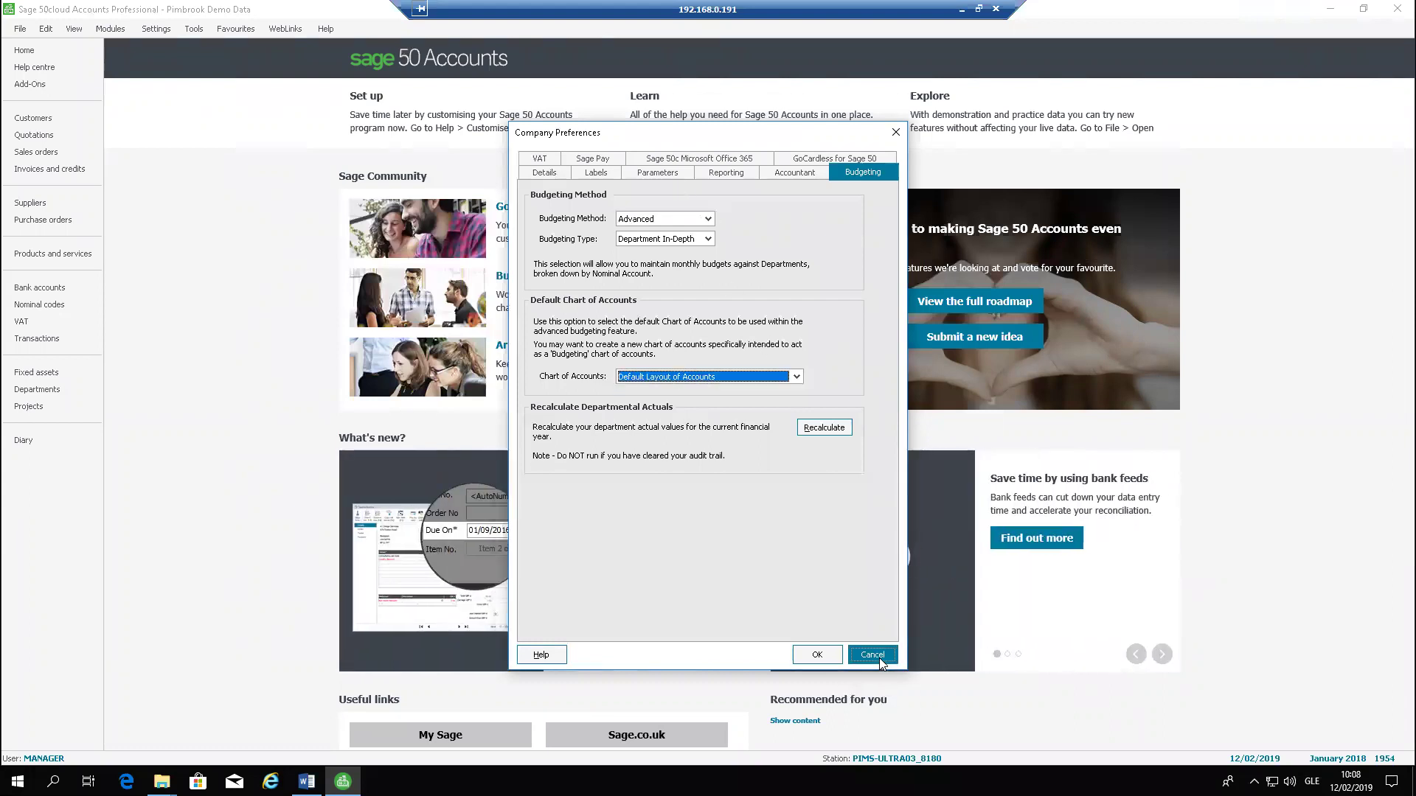
{"action": "left_click", "coordinate": [879, 658]}
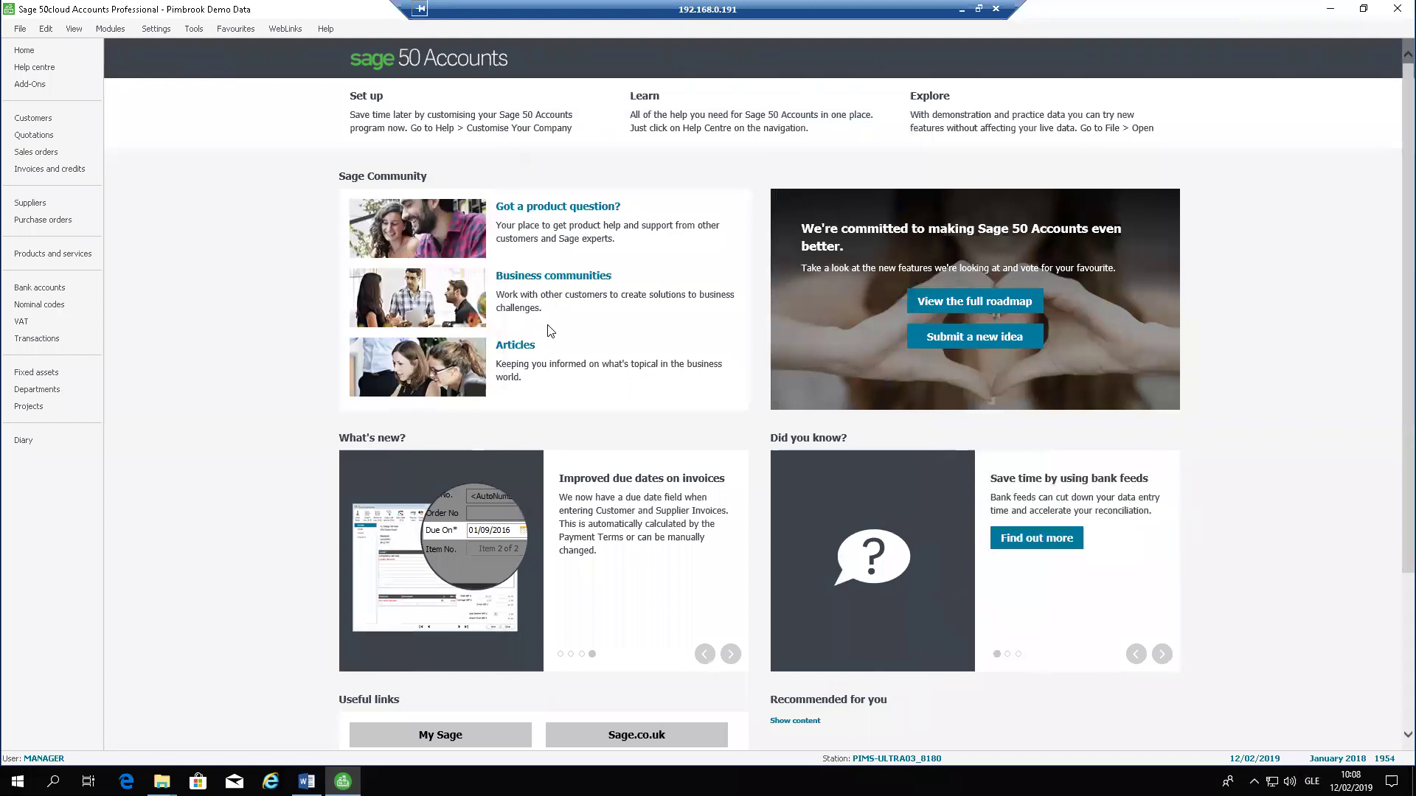
View the default department's 2018 budget for nominal 4000 General Hotel under Sales, and close the budgets.
{"action": "left_click", "coordinate": [56, 386]}
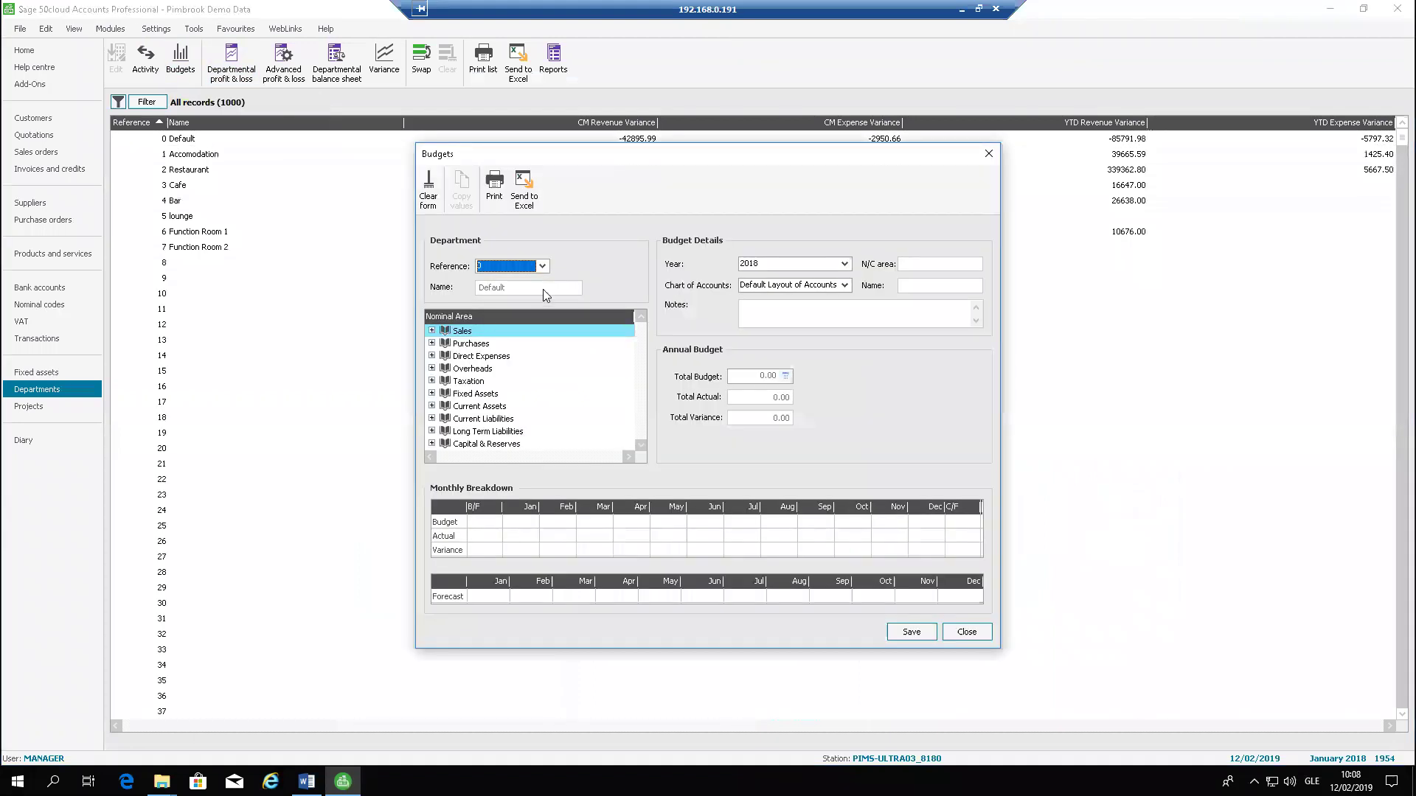
{"action": "left_click", "coordinate": [431, 331]}
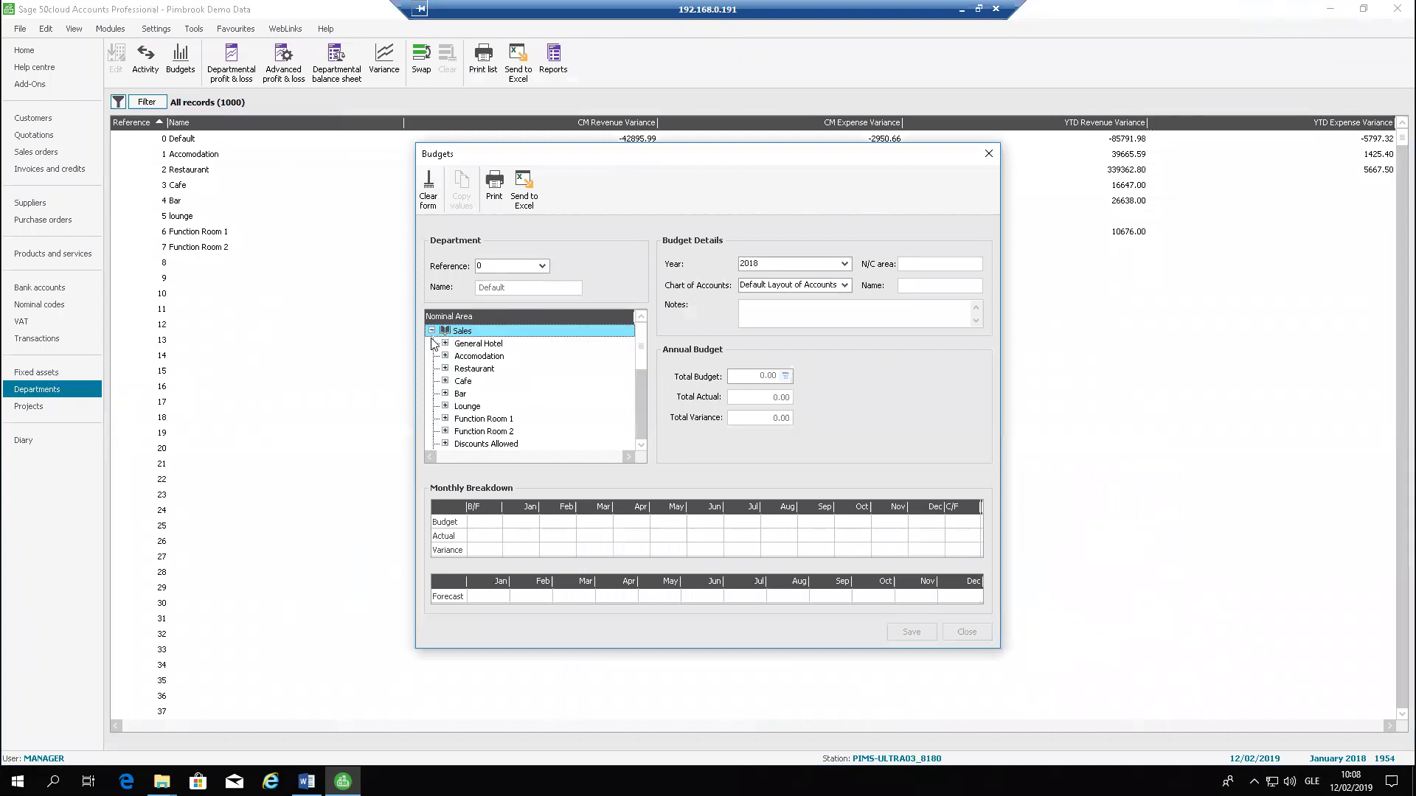
{"action": "left_click", "coordinate": [444, 343]}
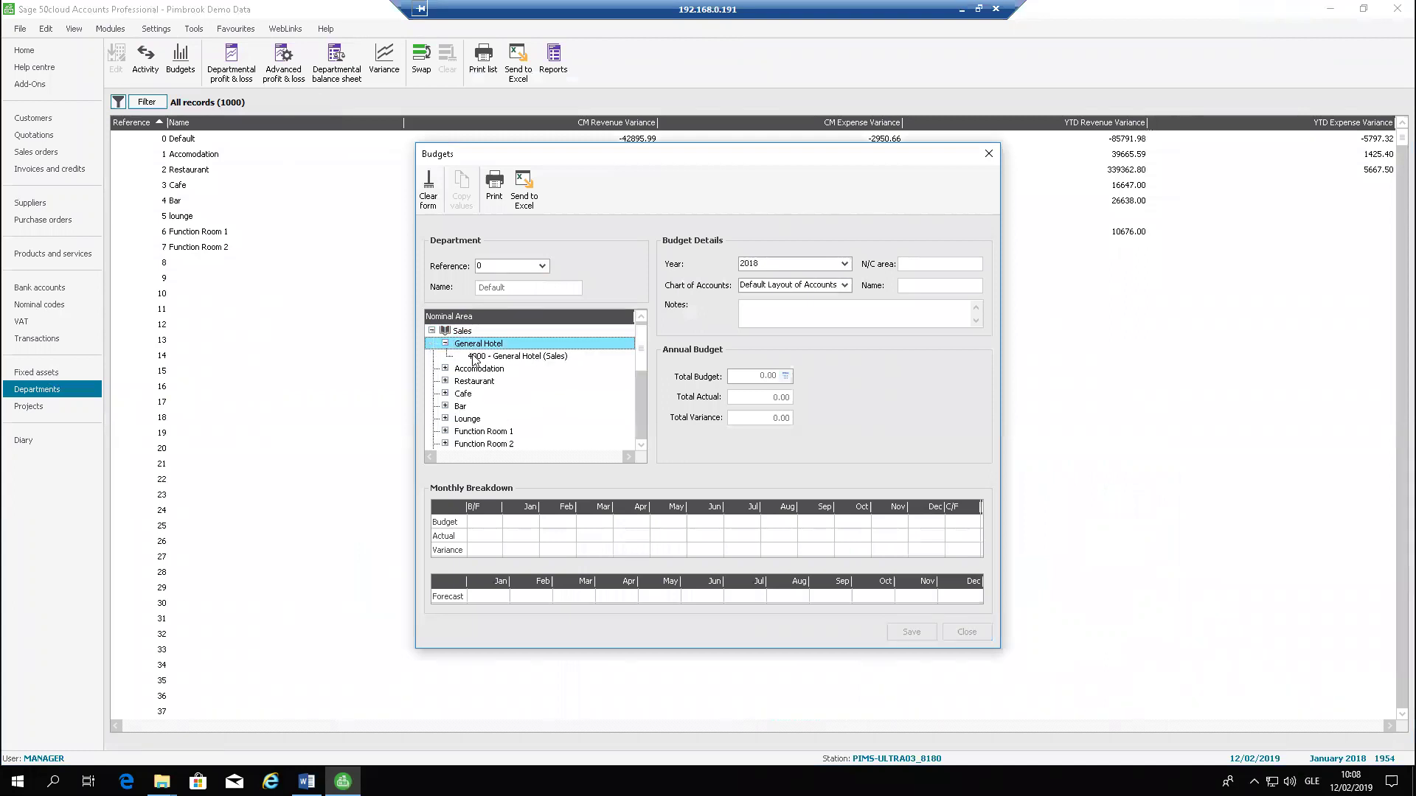
{"action": "left_click", "coordinate": [472, 357]}
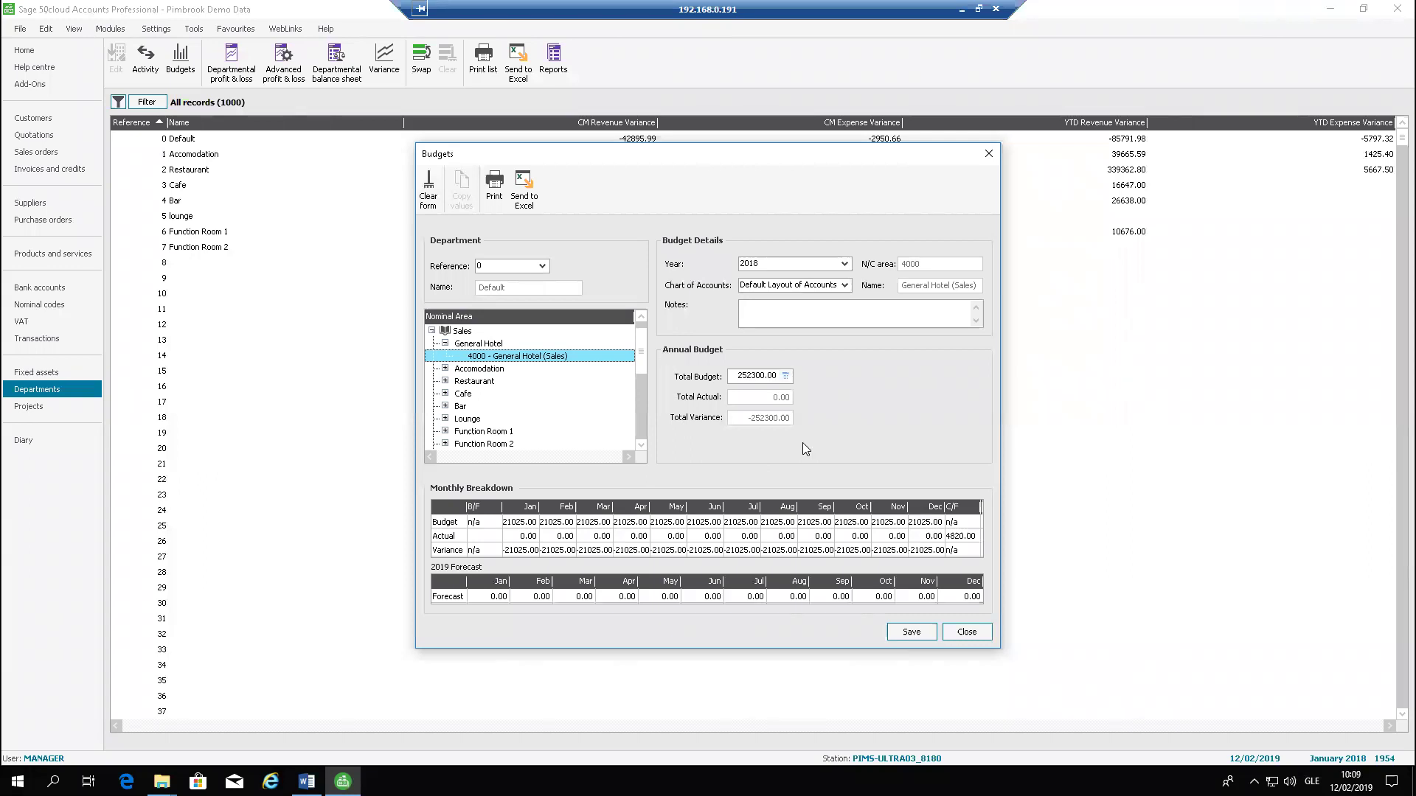
{"action": "left_click", "coordinate": [982, 634]}
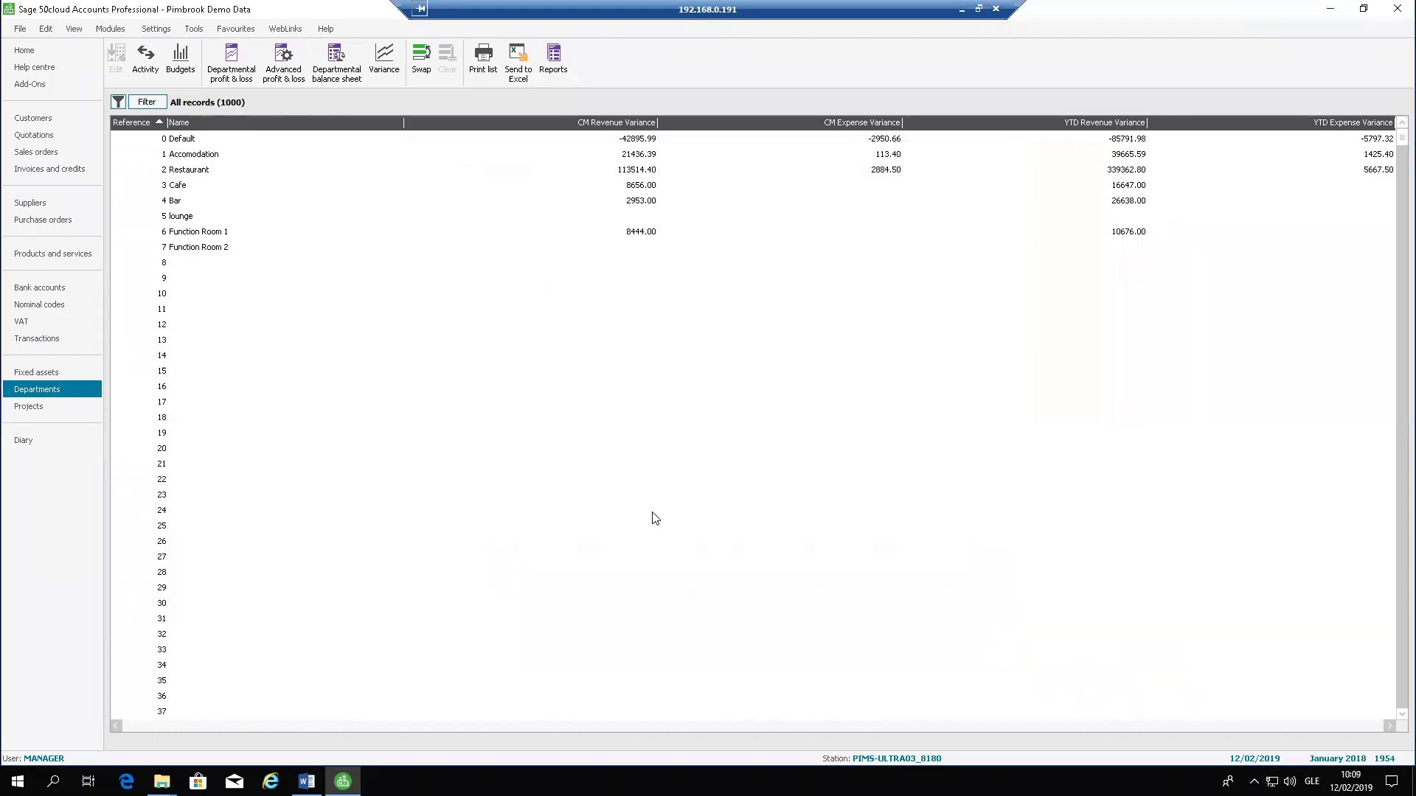
Preview the Profit & Loss by Department (Advanced Budget and Variance) report for year ending 2018, and minimise the preview.
{"action": "left_click", "coordinate": [554, 62]}
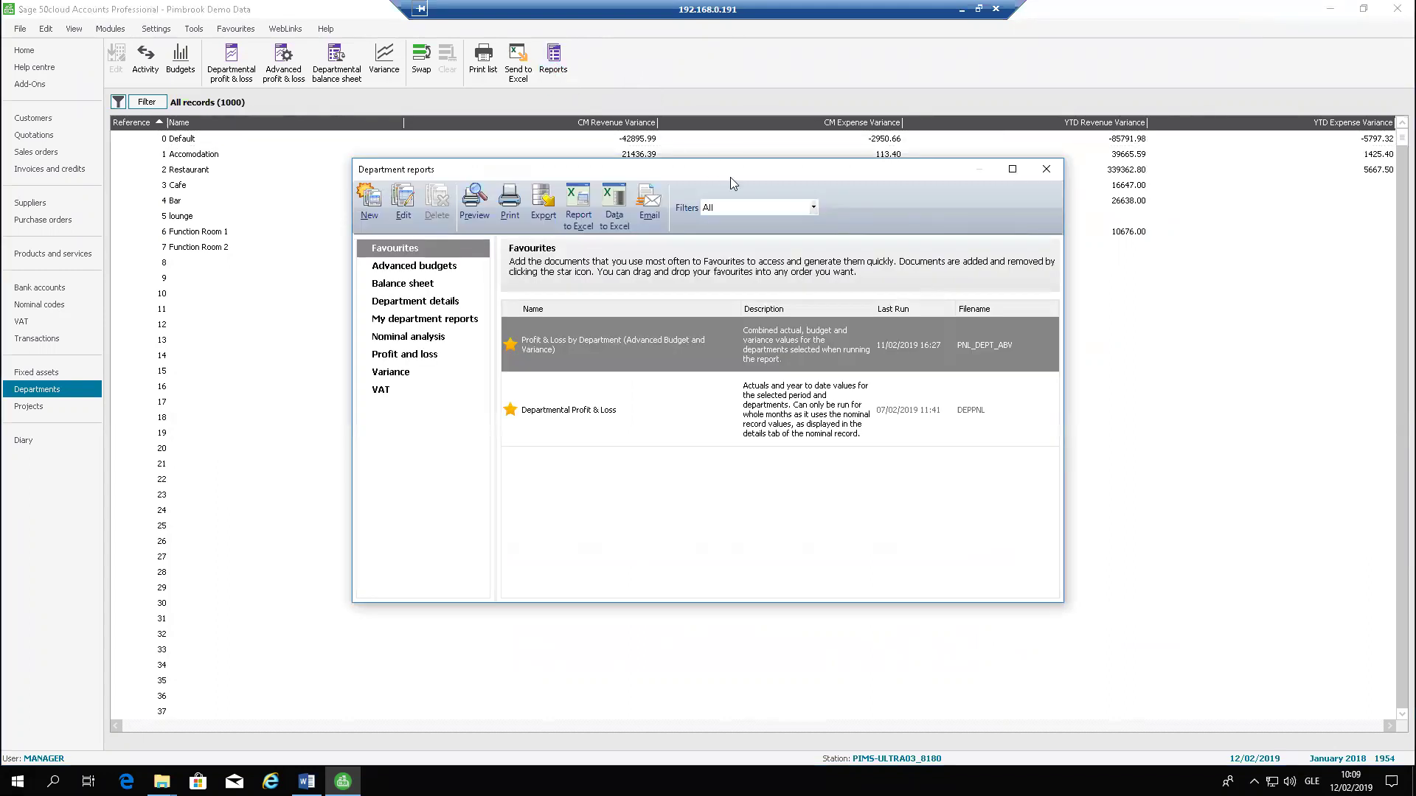
{"action": "mouse_move", "coordinate": [538, 348]}
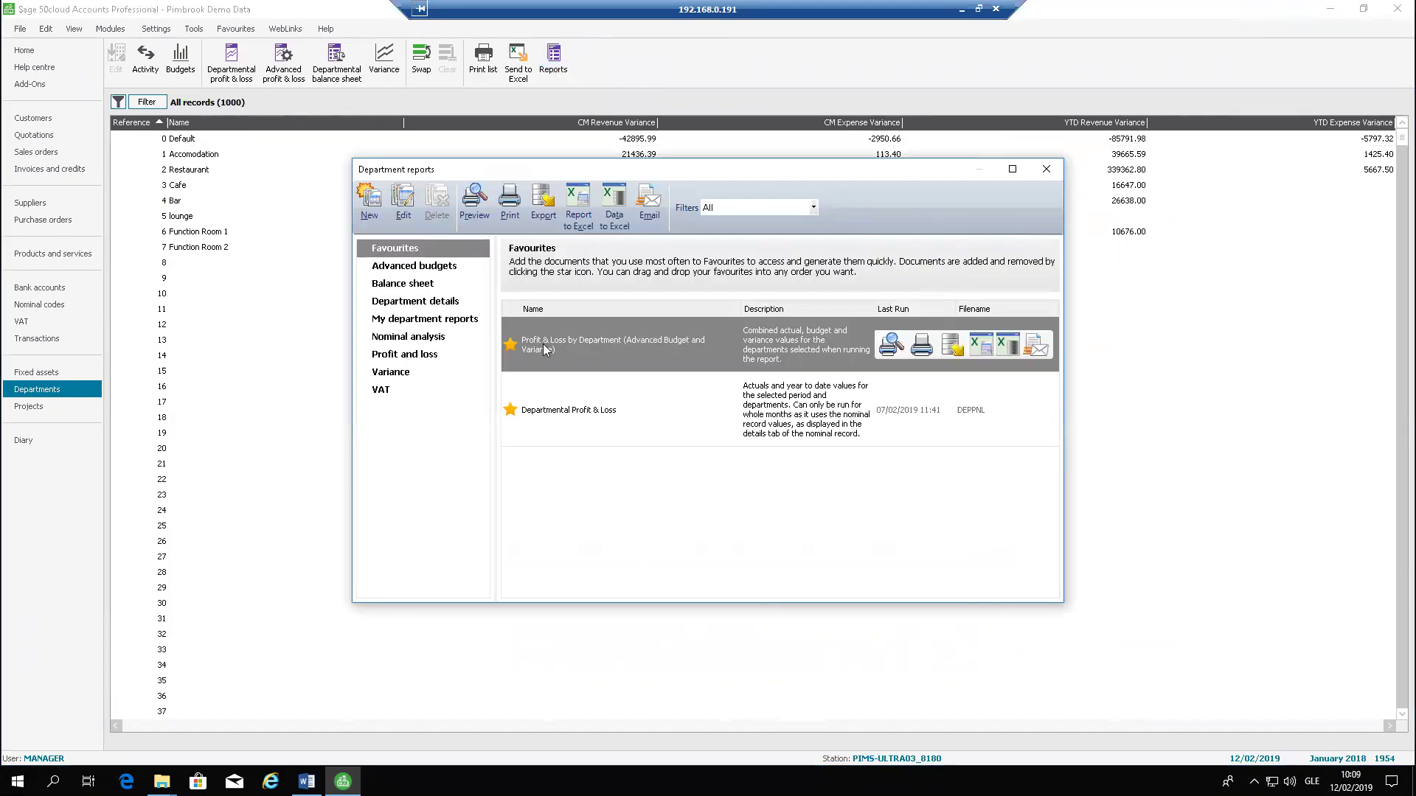
{"action": "left_click", "coordinate": [888, 349]}
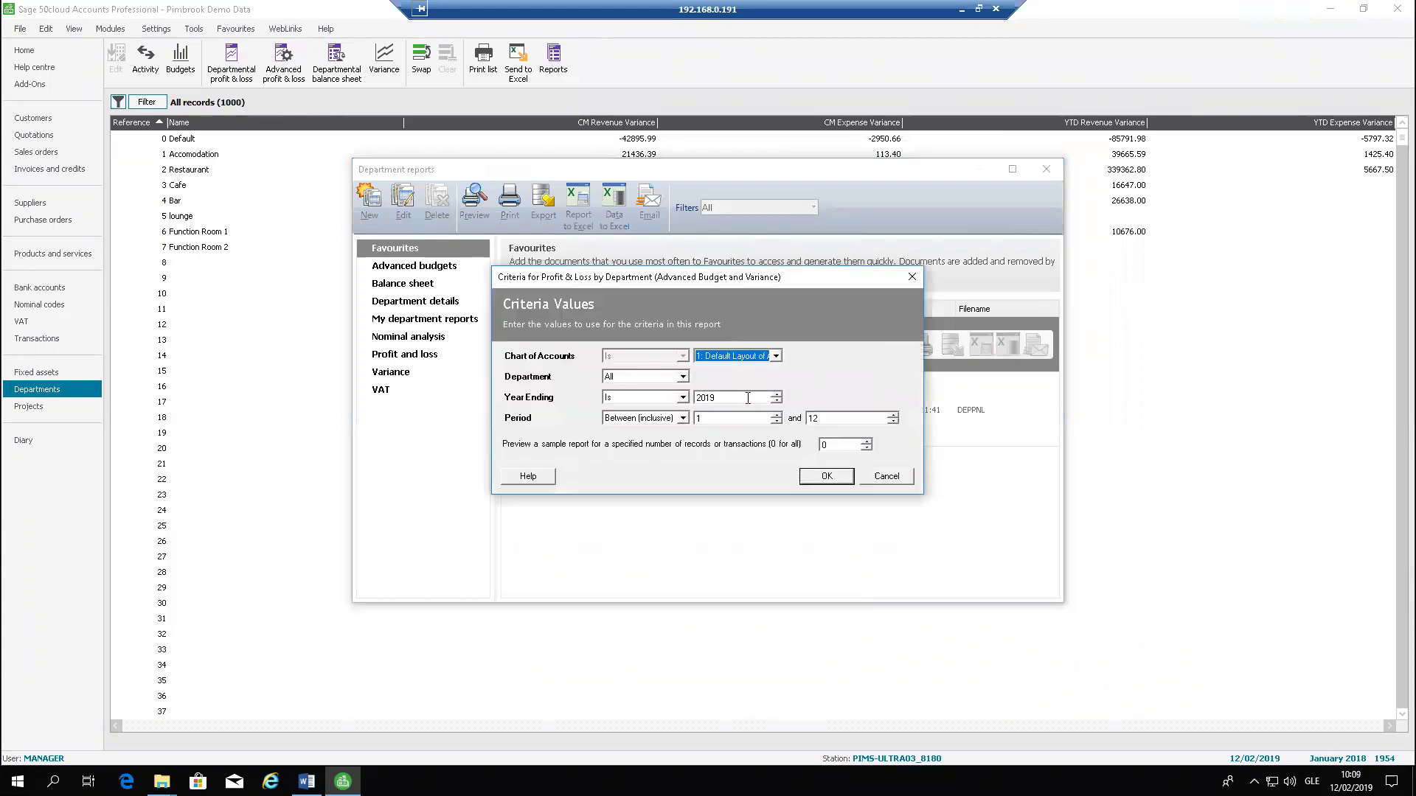
{"action": "left_click", "coordinate": [748, 398]}
{"action": "key", "text": "BackSpace"}
{"action": "type", "text": "8"}
{"action": "left_click", "coordinate": [818, 483]}
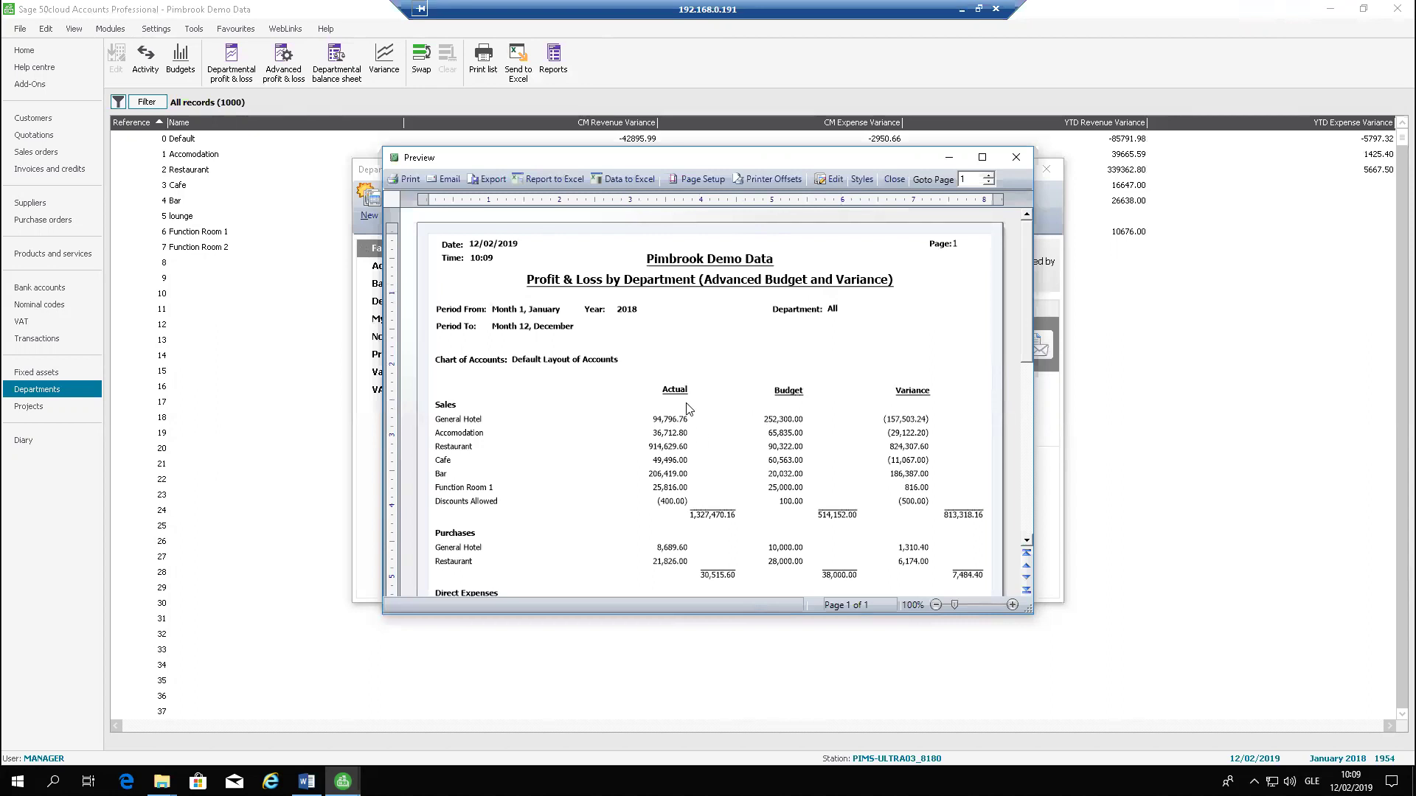
{"action": "left_click", "coordinate": [945, 158]}
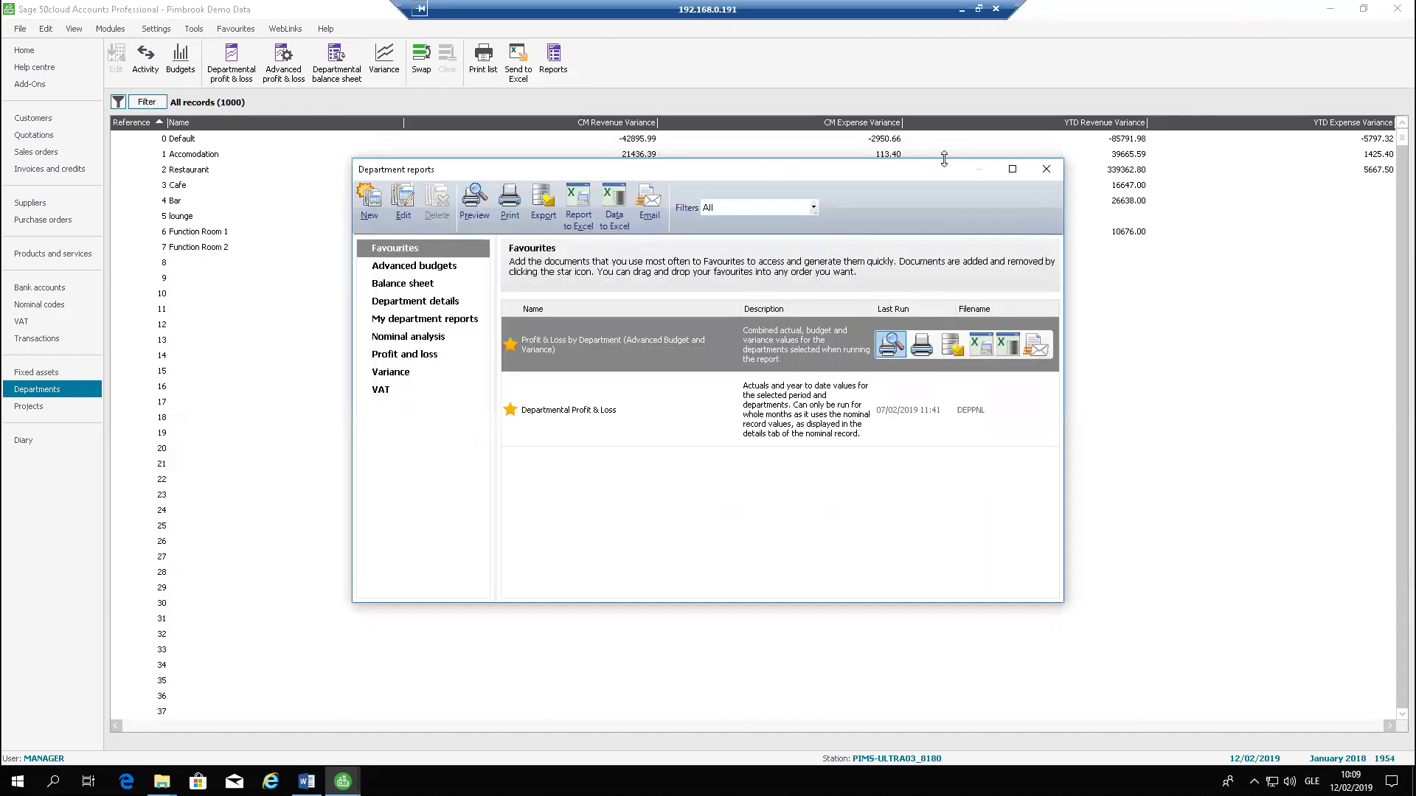
Preview the Profit & Loss by Department (Advanced Budget and Variance) report for department 2 only, year ending 2018.
{"action": "left_click", "coordinate": [891, 347]}
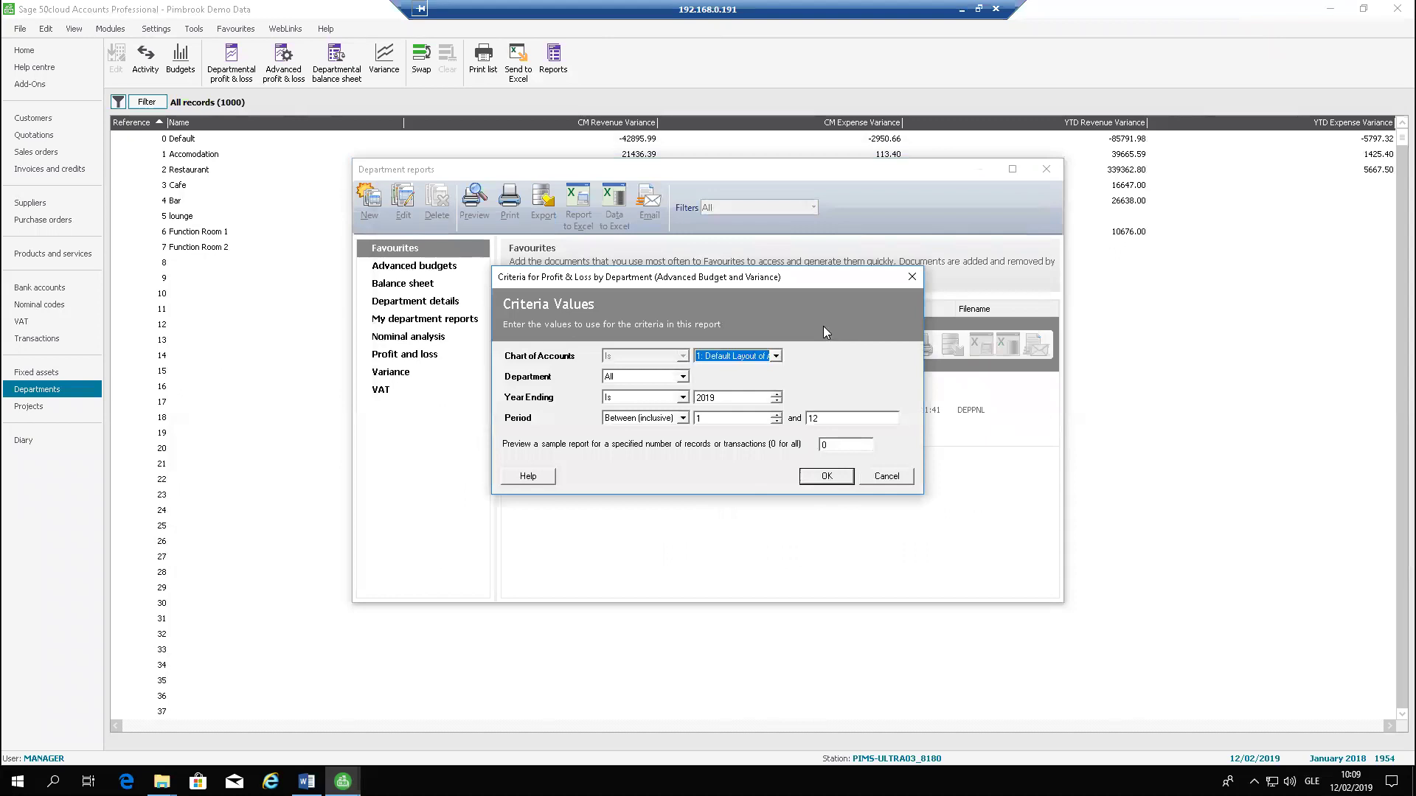
{"action": "left_click", "coordinate": [678, 377]}
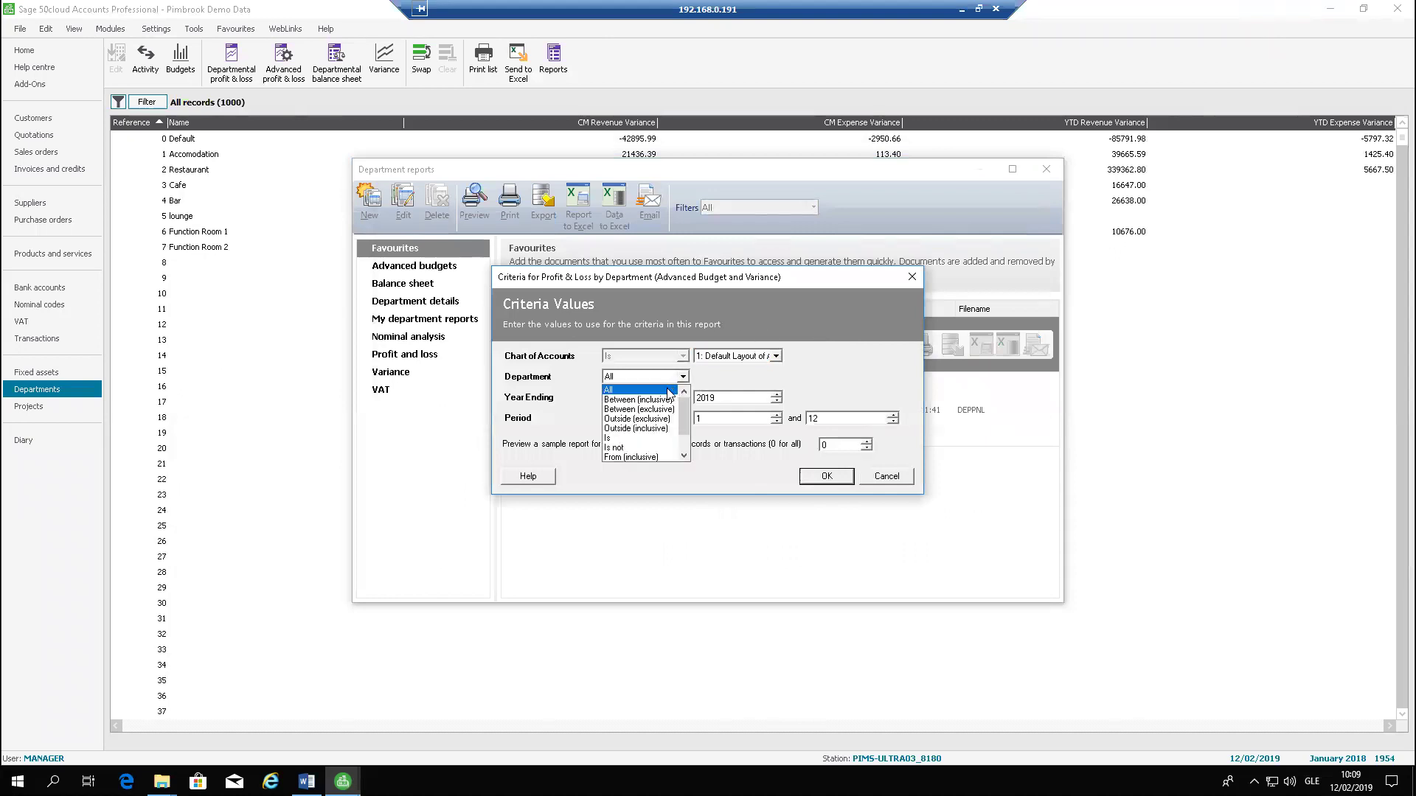
{"action": "left_click", "coordinate": [641, 438]}
{"action": "type", "text": "2"}
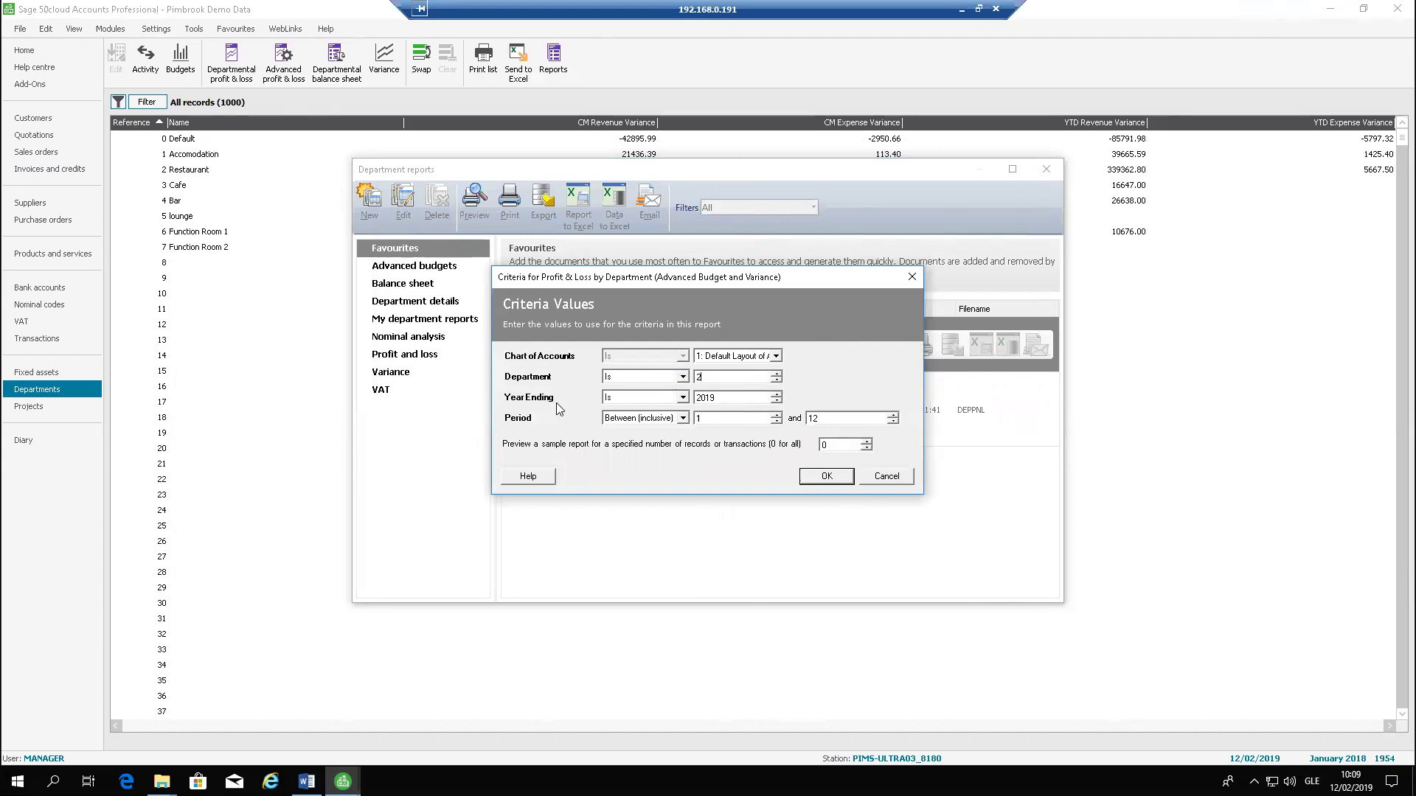
{"action": "left_click", "coordinate": [752, 396]}
{"action": "left_click", "coordinate": [752, 396]}
{"action": "key", "text": "BackSpace"}
{"action": "type", "text": "8"}
{"action": "left_click", "coordinate": [821, 478]}
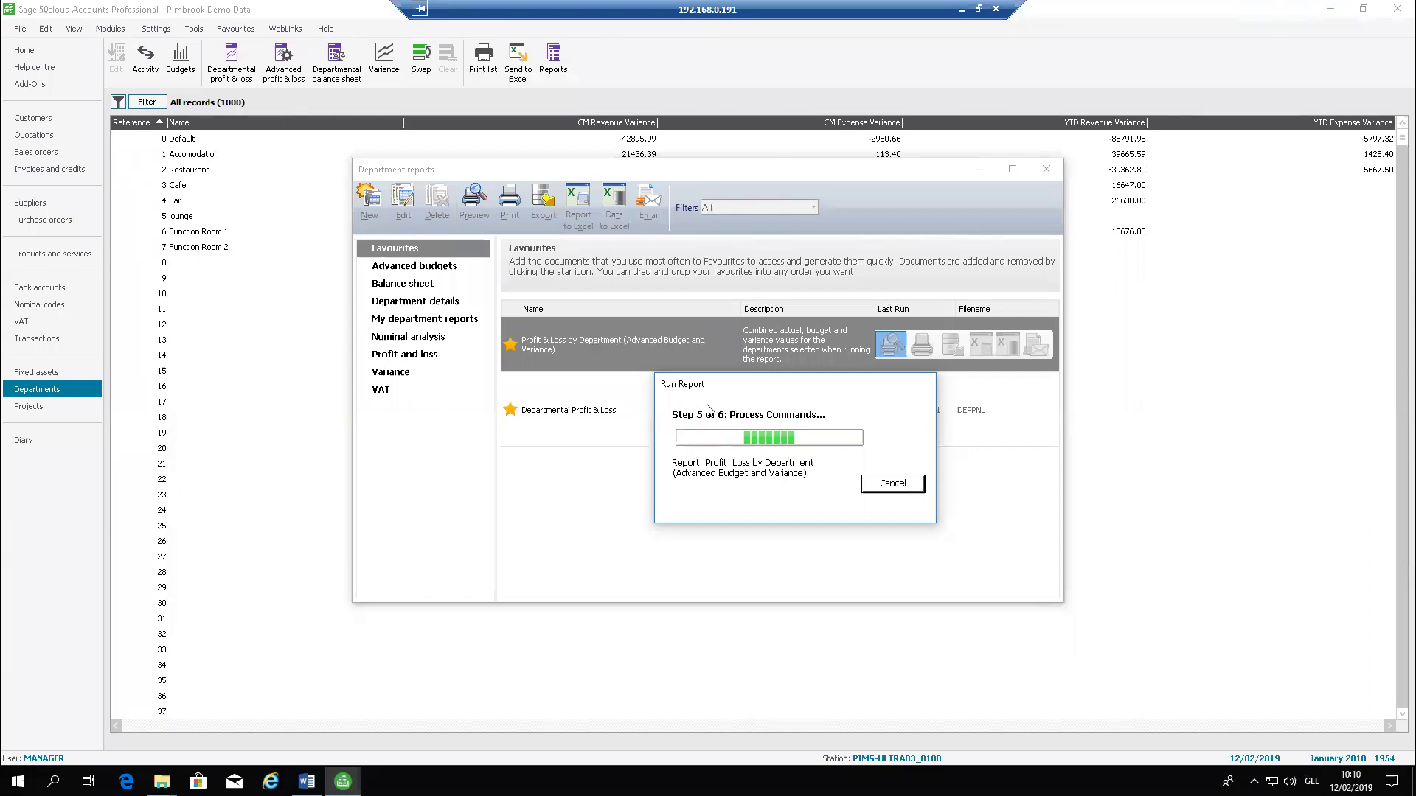
Bring back the all-departments preview and arrange it side by side with the department 2 preview for comparison.
{"action": "left_click_drag", "start_coordinate": [847, 162], "coordinate": [1161, 159]}
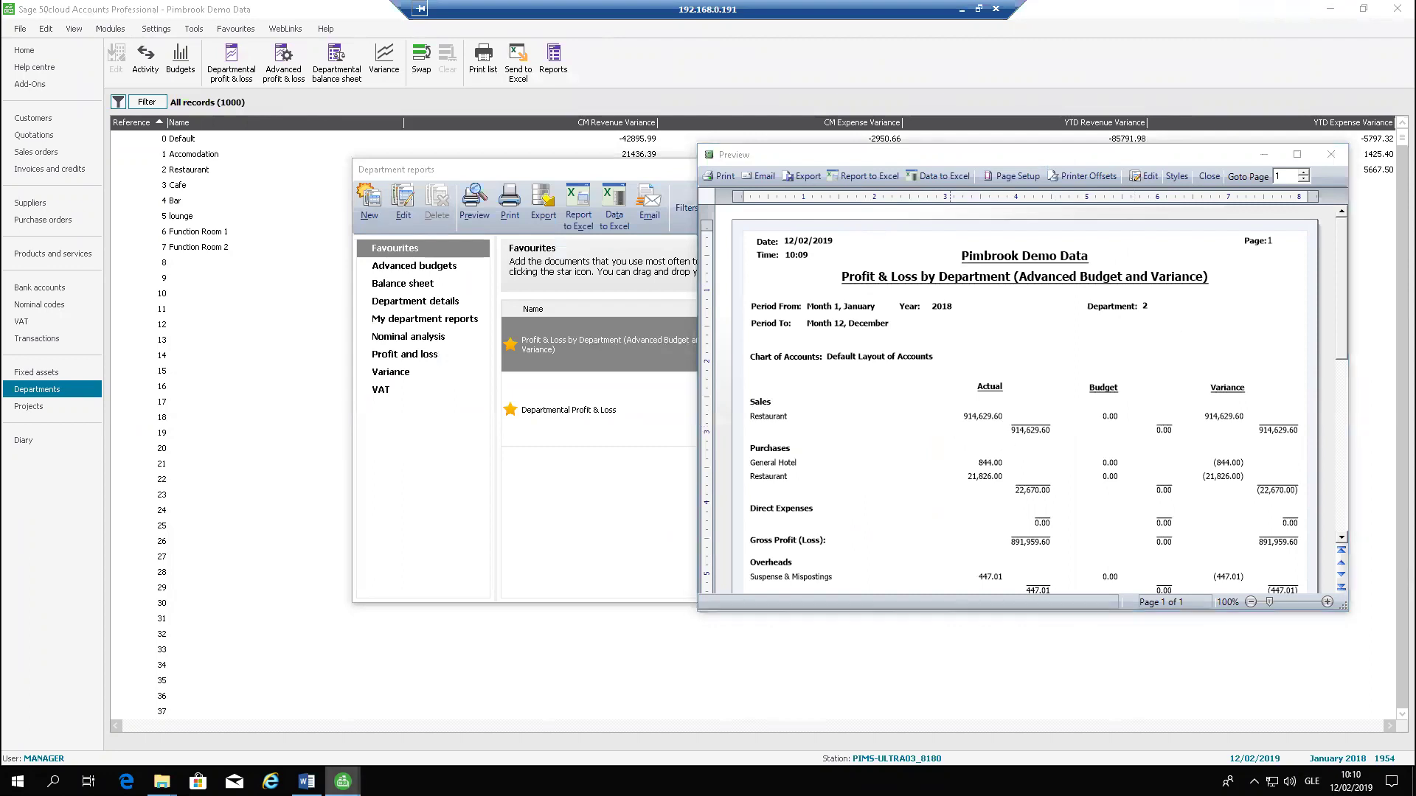
{"action": "mouse_move", "coordinate": [343, 782]}
{"action": "left_click", "coordinate": [350, 713]}
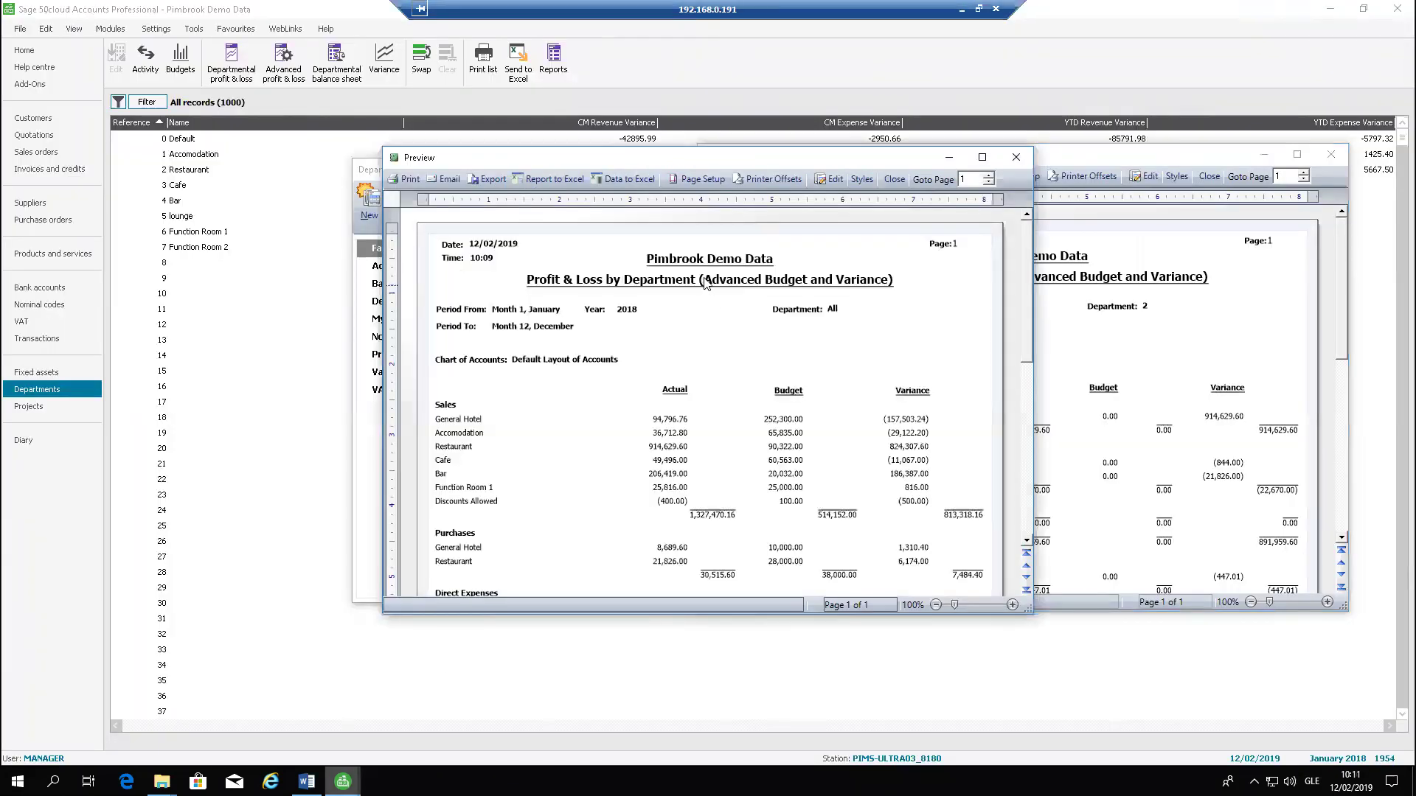
{"action": "left_click_drag", "start_coordinate": [601, 163], "coordinate": [424, 166]}
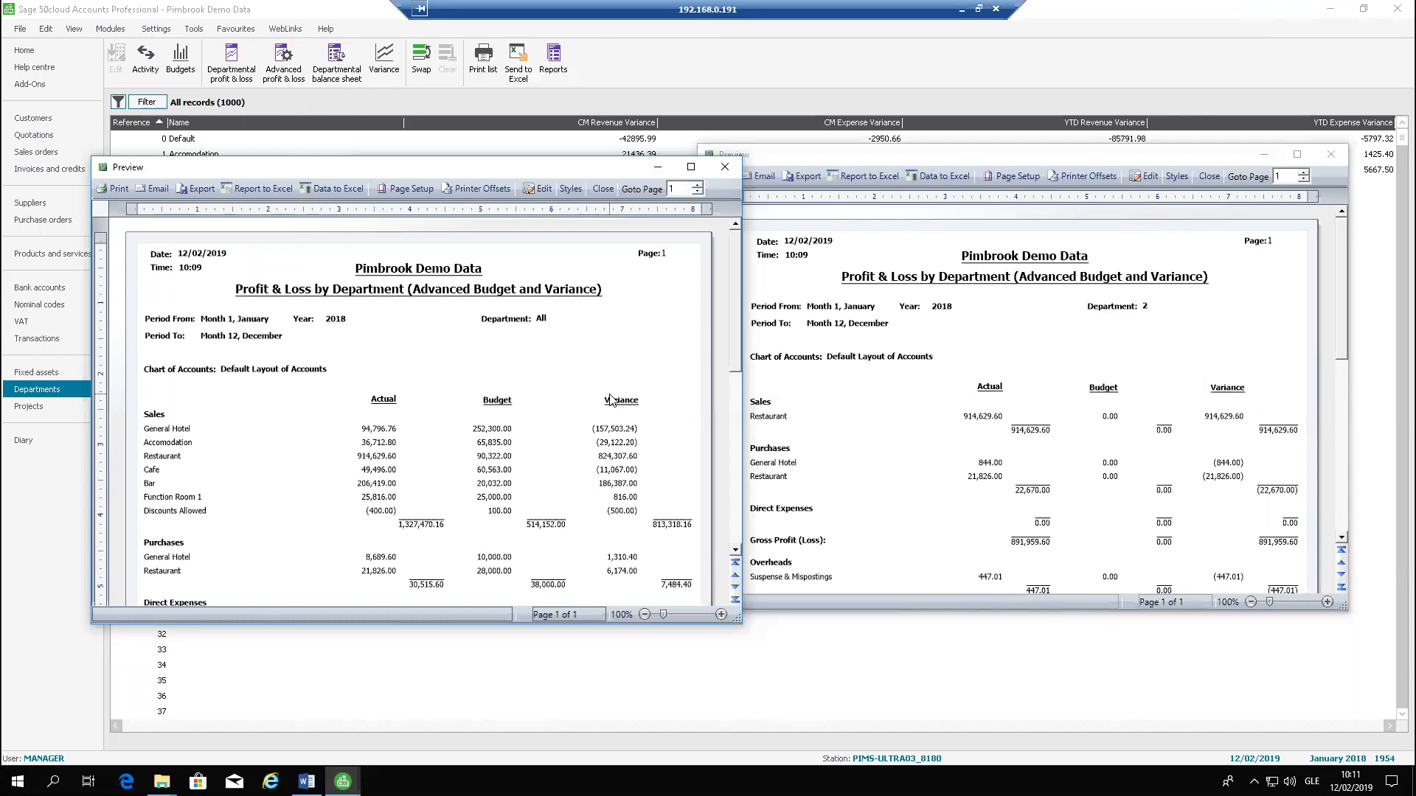
Close both profit and loss previews and the department reports list.
{"action": "left_click", "coordinate": [605, 189]}
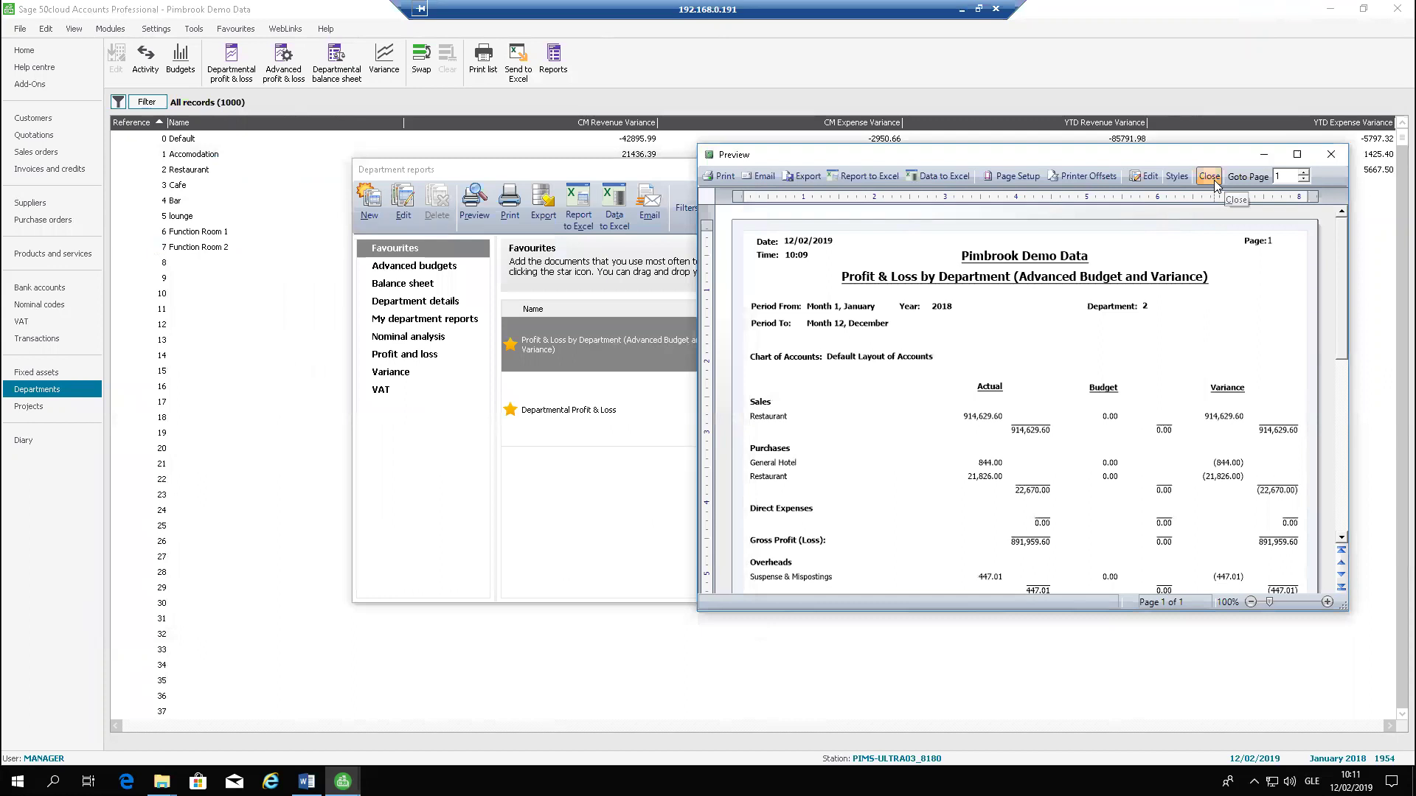
{"action": "left_click", "coordinate": [1211, 177]}
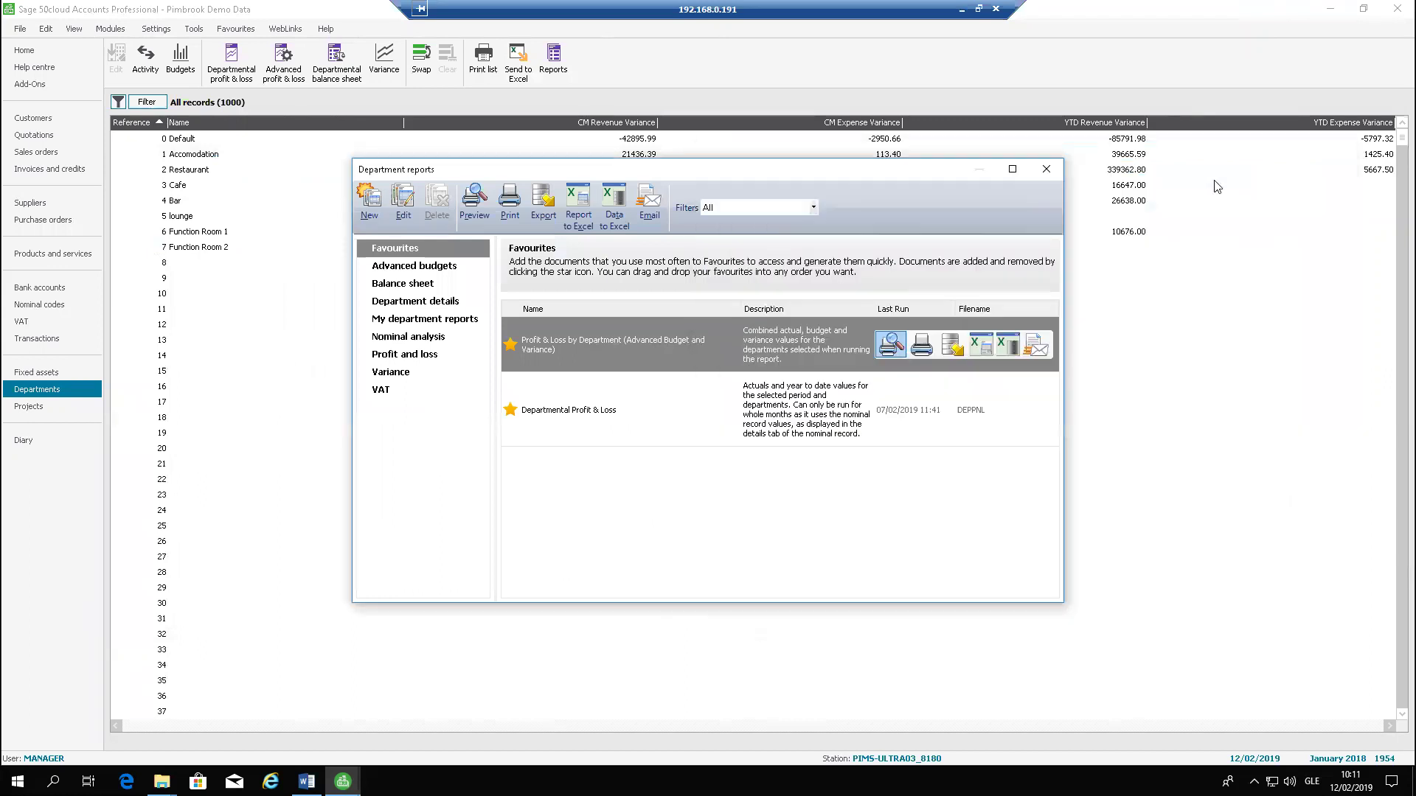
{"action": "left_click", "coordinate": [1047, 170]}
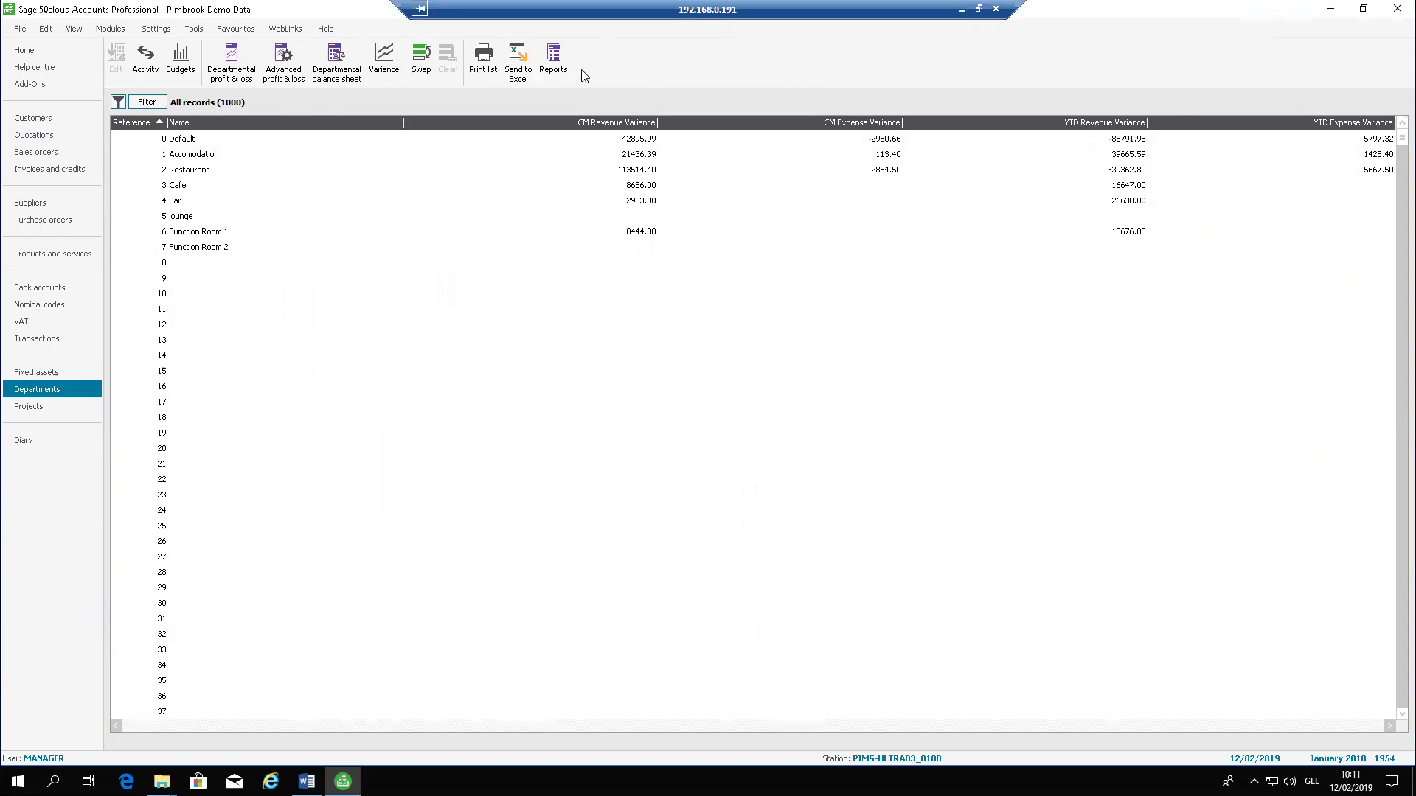
Open Batch Reporting.
{"action": "key", "text": "alt+t"}
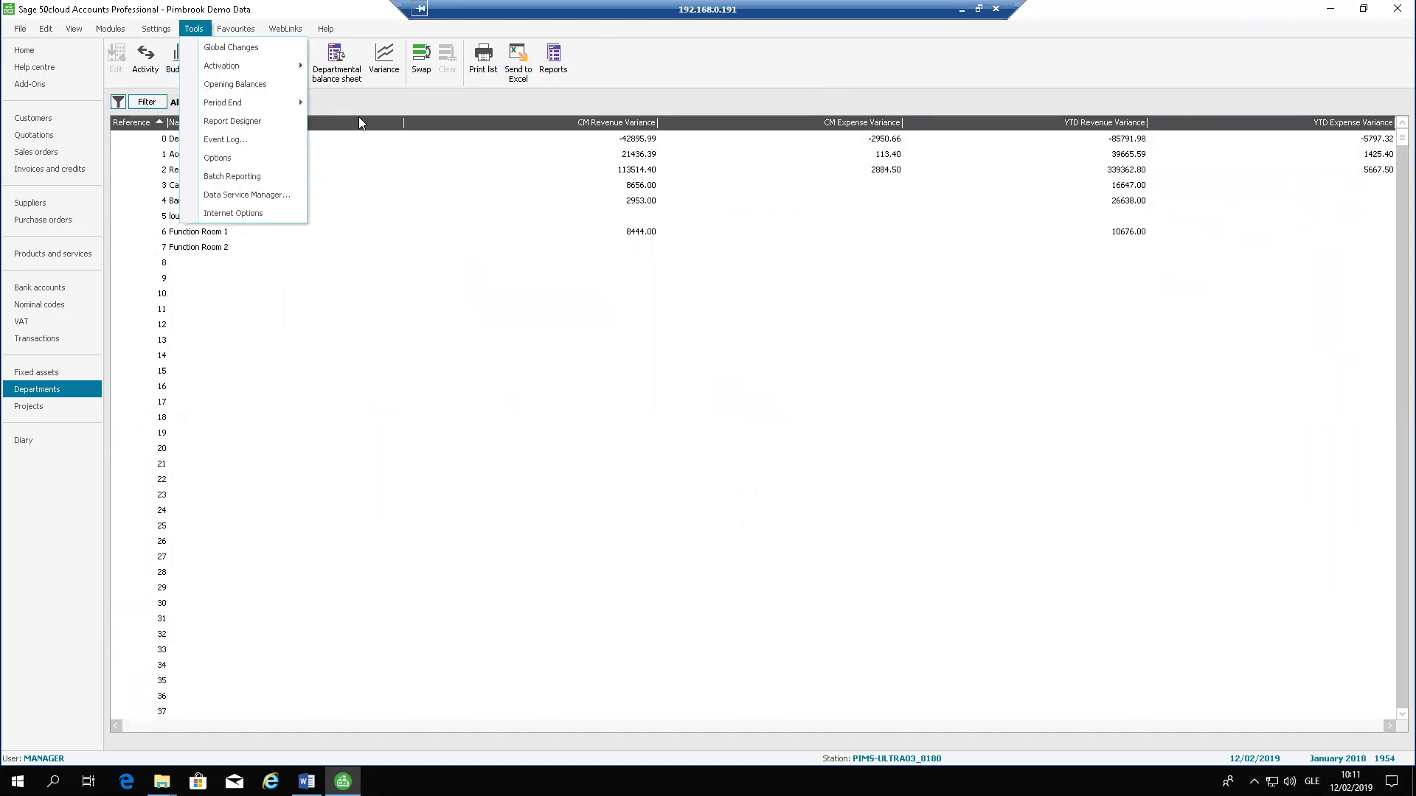
{"action": "key", "text": "Down"}
{"action": "key", "text": "Down"}
{"action": "key", "text": "Down"}
{"action": "key", "text": "Down"}
{"action": "key", "text": "Down"}
{"action": "key", "text": "Down"}
{"action": "key", "text": "Down"}
{"action": "key", "text": "Down"}
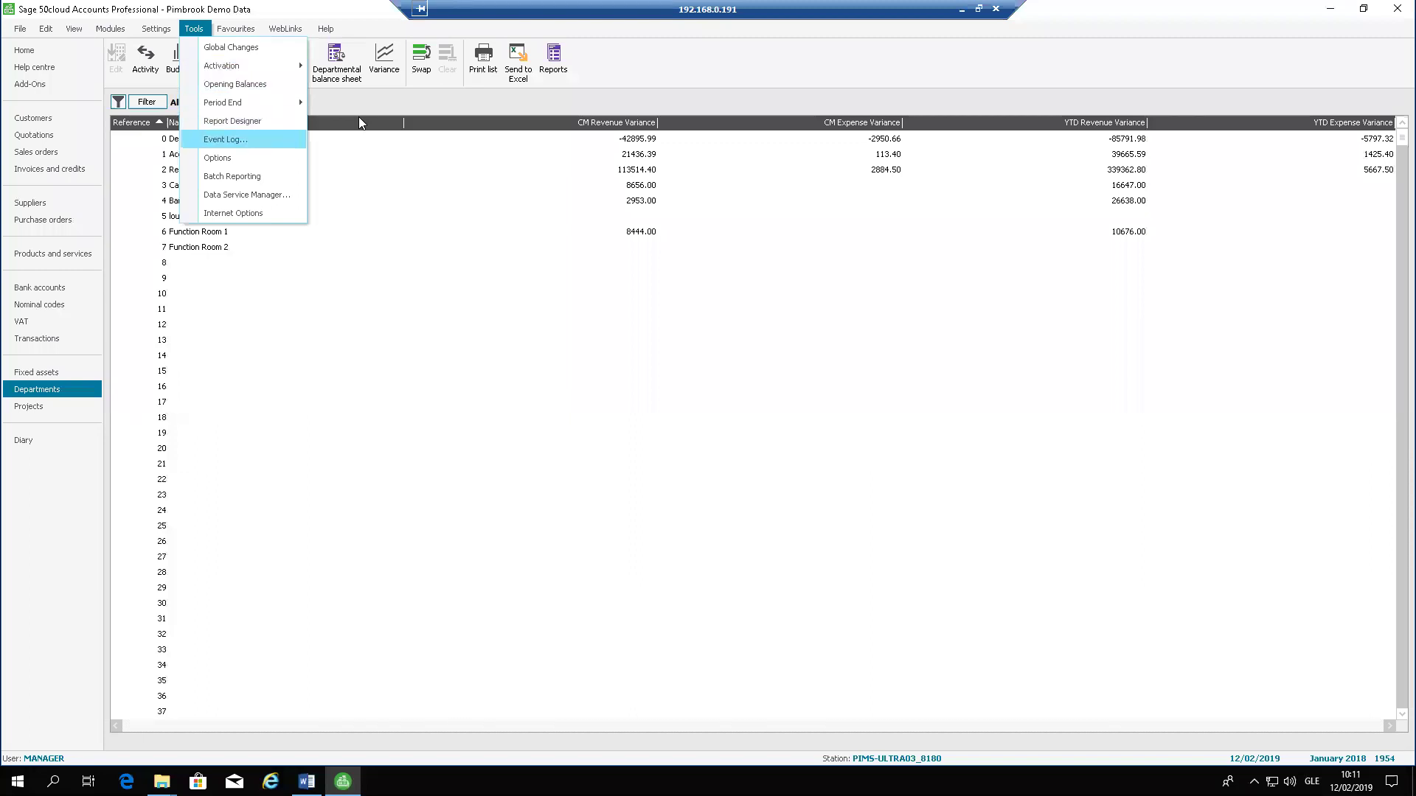
{"action": "key", "text": "Escape"}
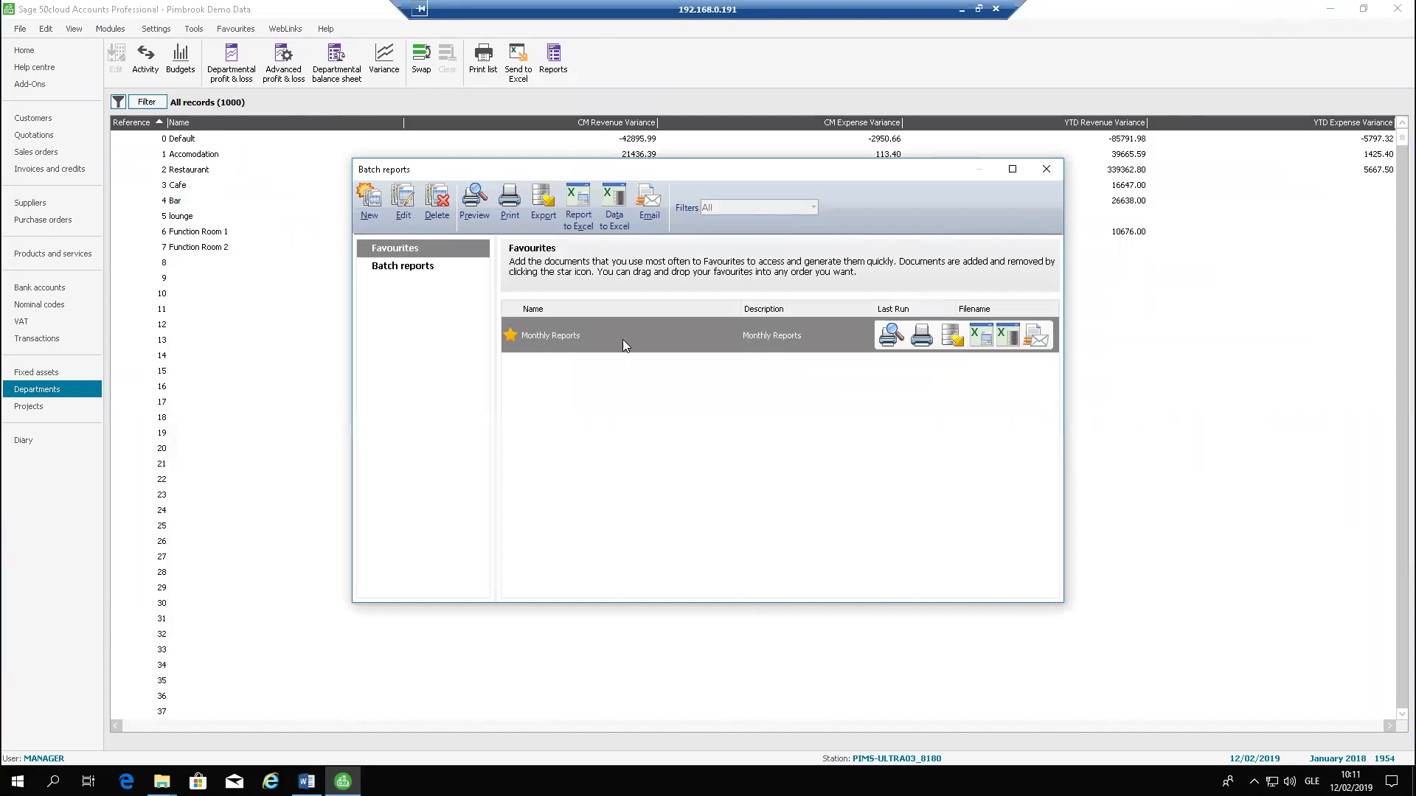
Preview the Monthly Reports batch for January to December 2018 and view its Balance Sheet and Profit and Loss reports.
{"action": "left_click", "coordinate": [891, 336]}
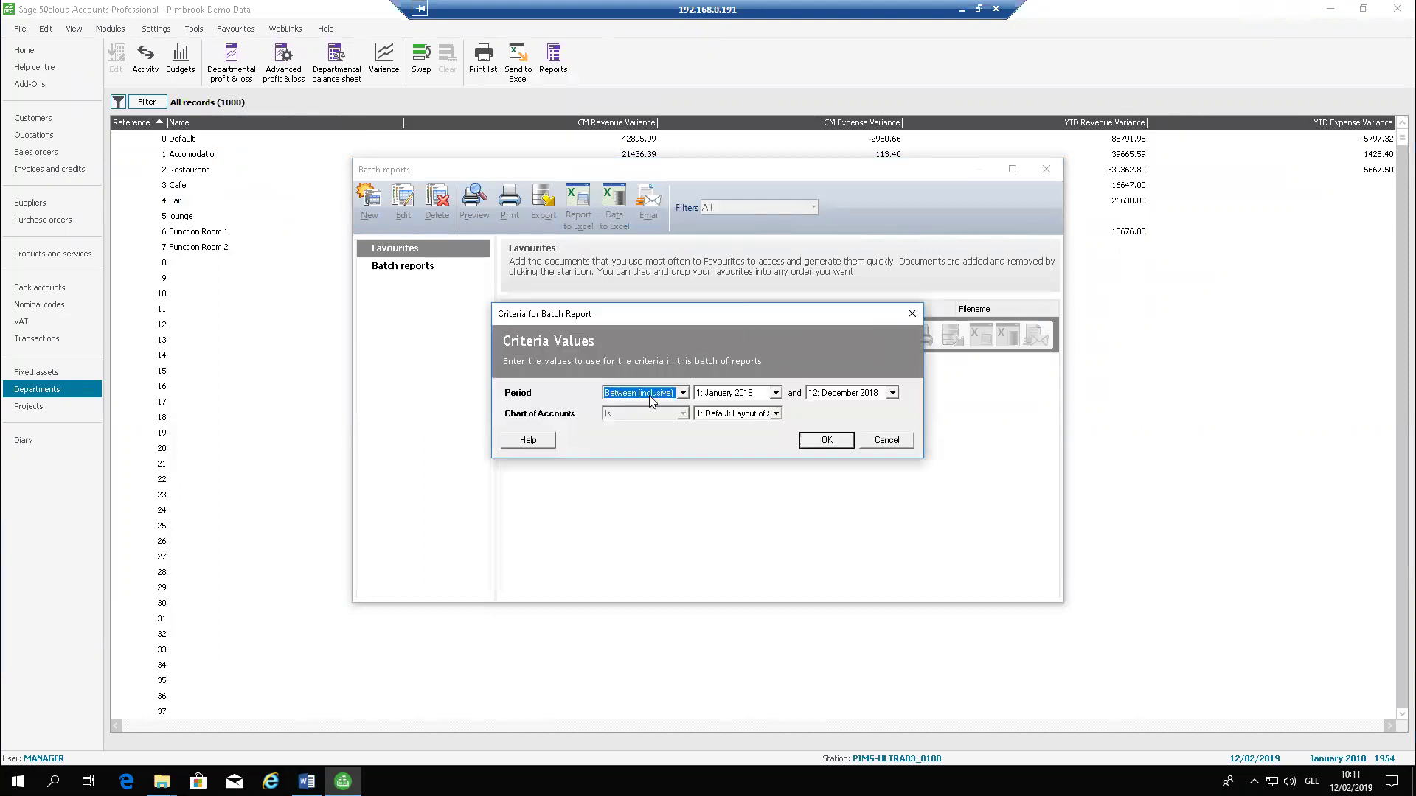
{"action": "left_click", "coordinate": [827, 440]}
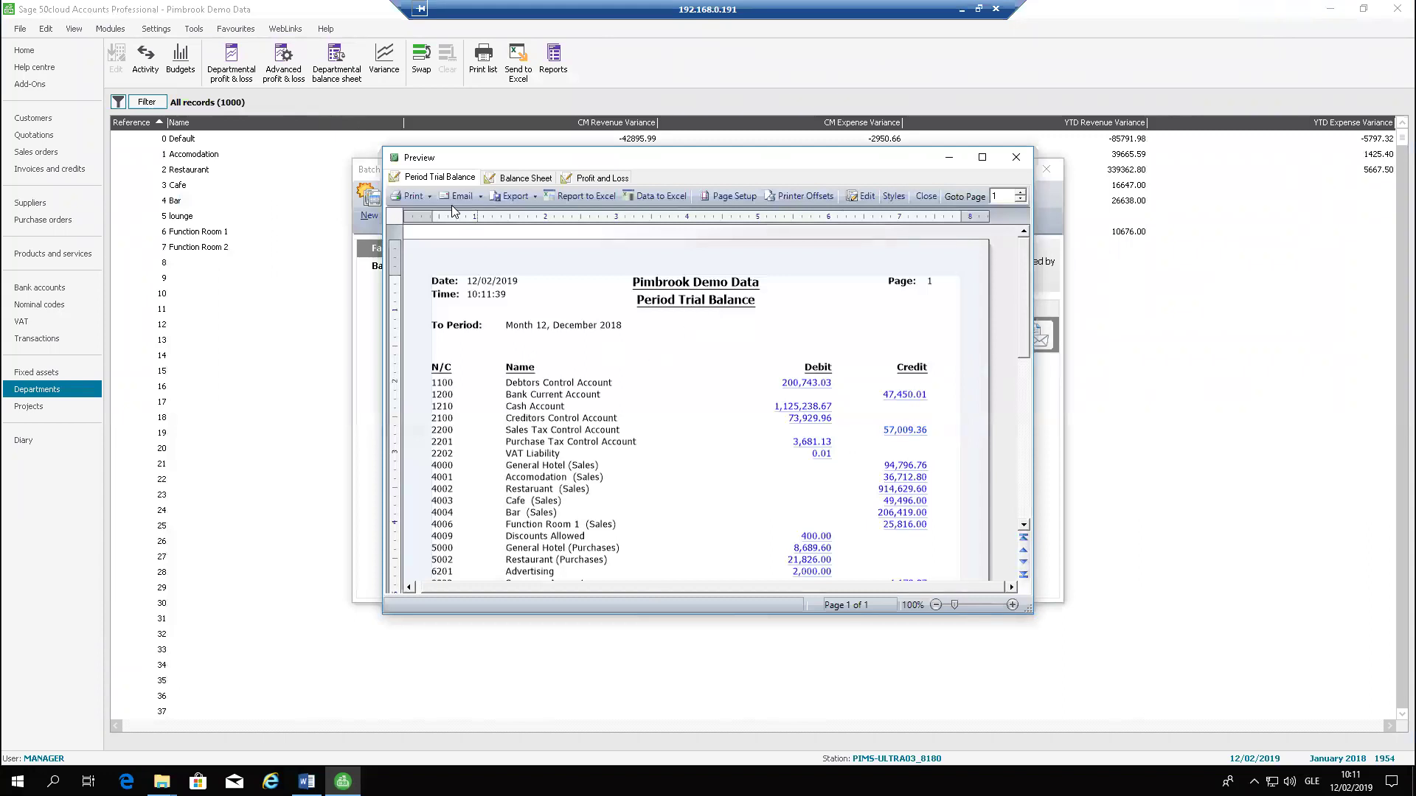
{"action": "left_click", "coordinate": [527, 178]}
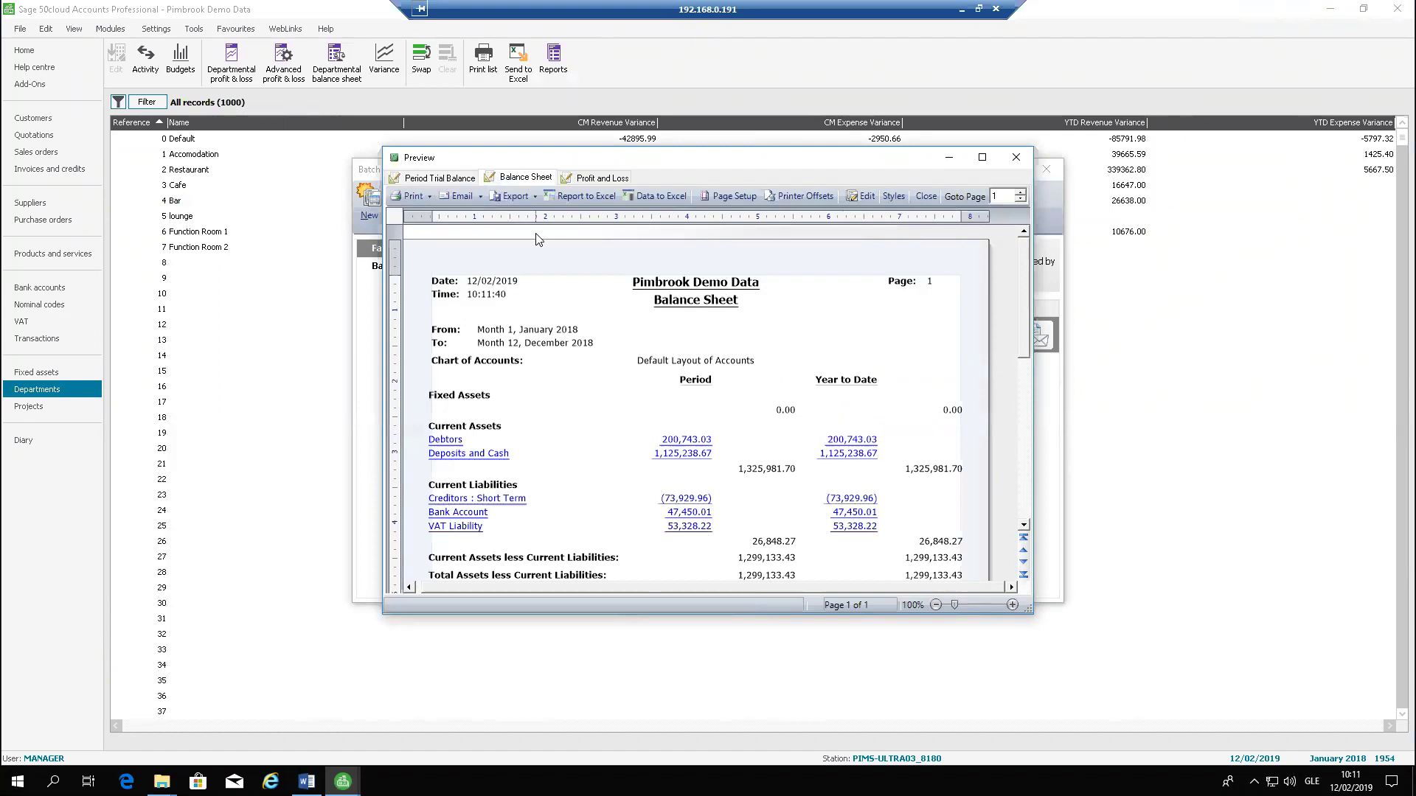
{"action": "left_click", "coordinate": [594, 180]}
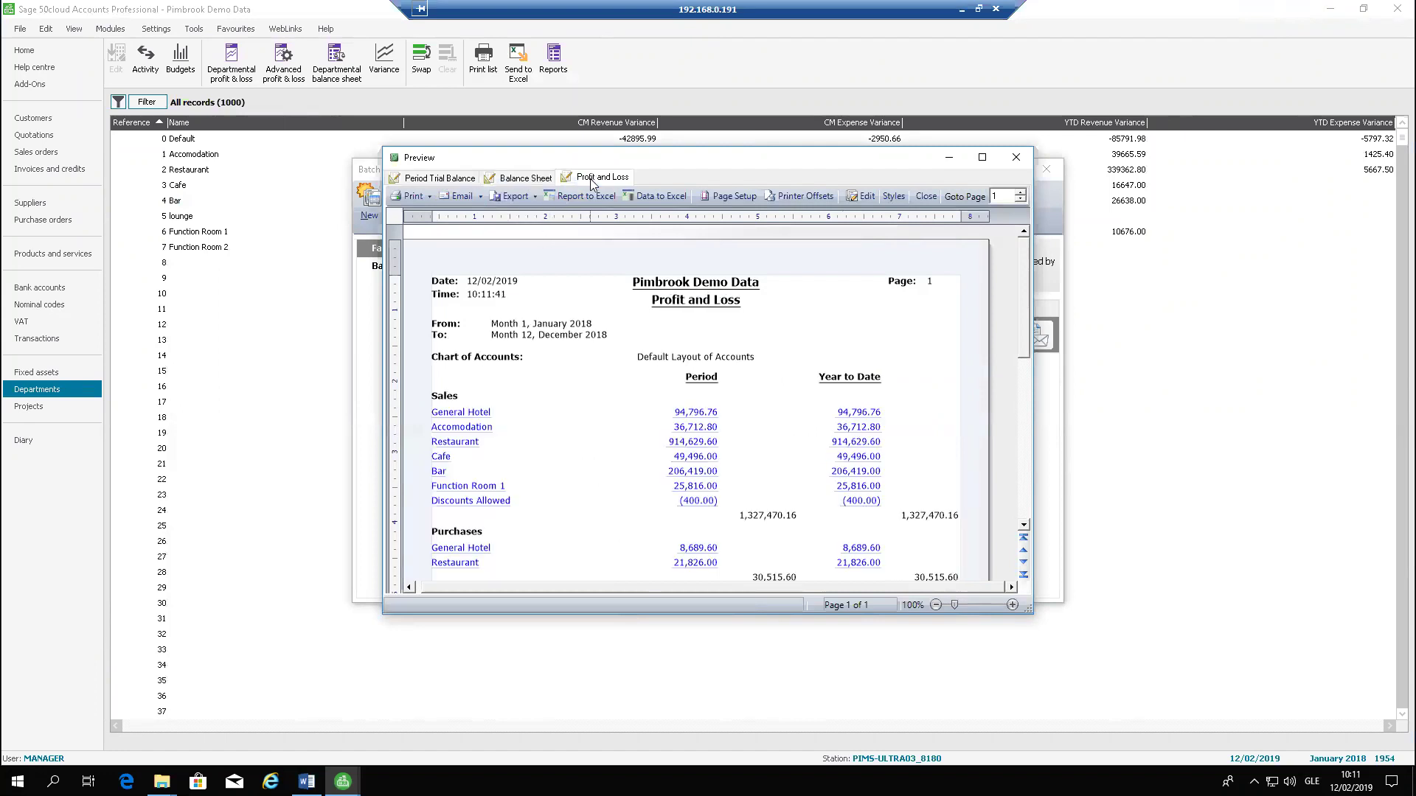
View the Balance Sheet and Period Trial Balance in the Monthly Reports preview and close the preview.
{"action": "left_click", "coordinate": [525, 179]}
{"action": "left_click", "coordinate": [440, 179]}
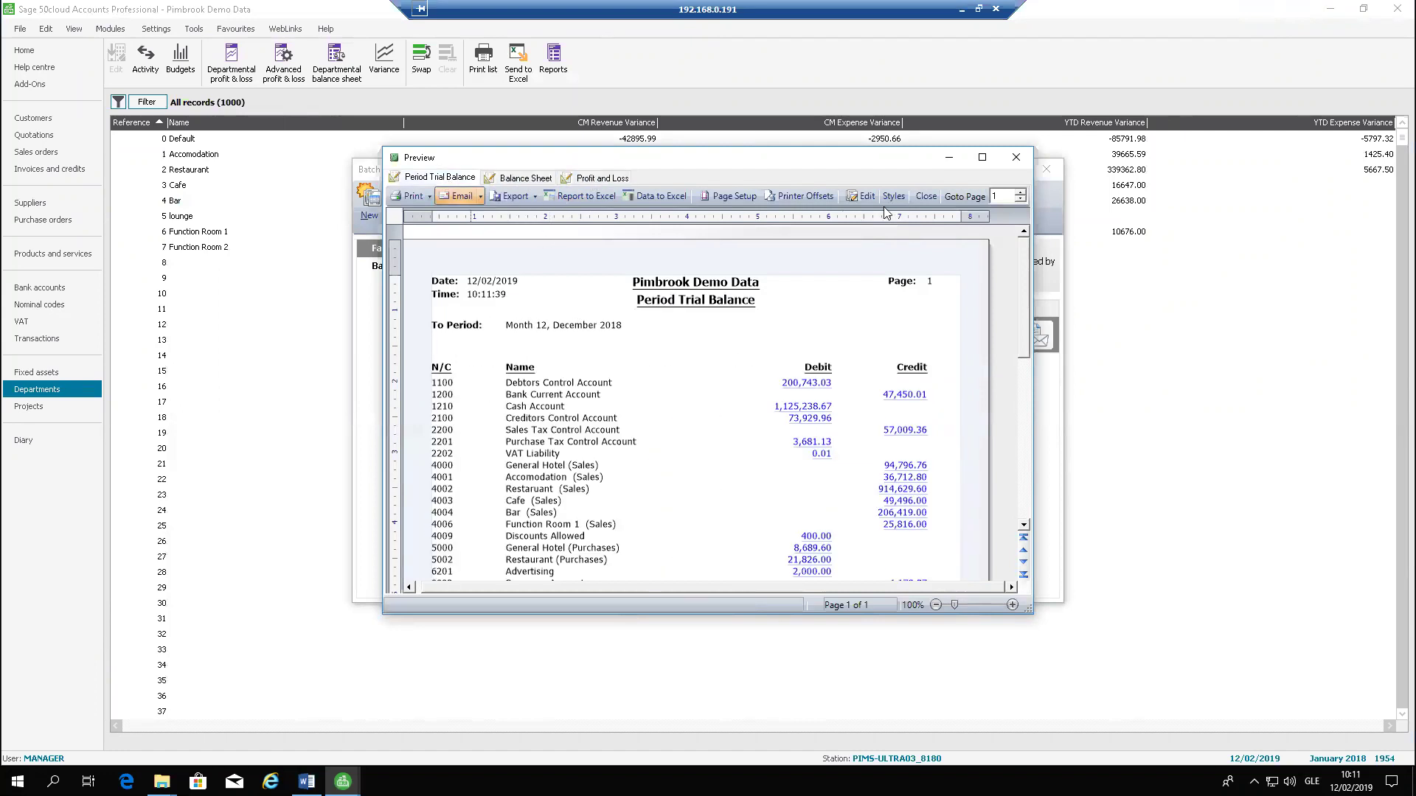
{"action": "left_click", "coordinate": [1023, 158]}
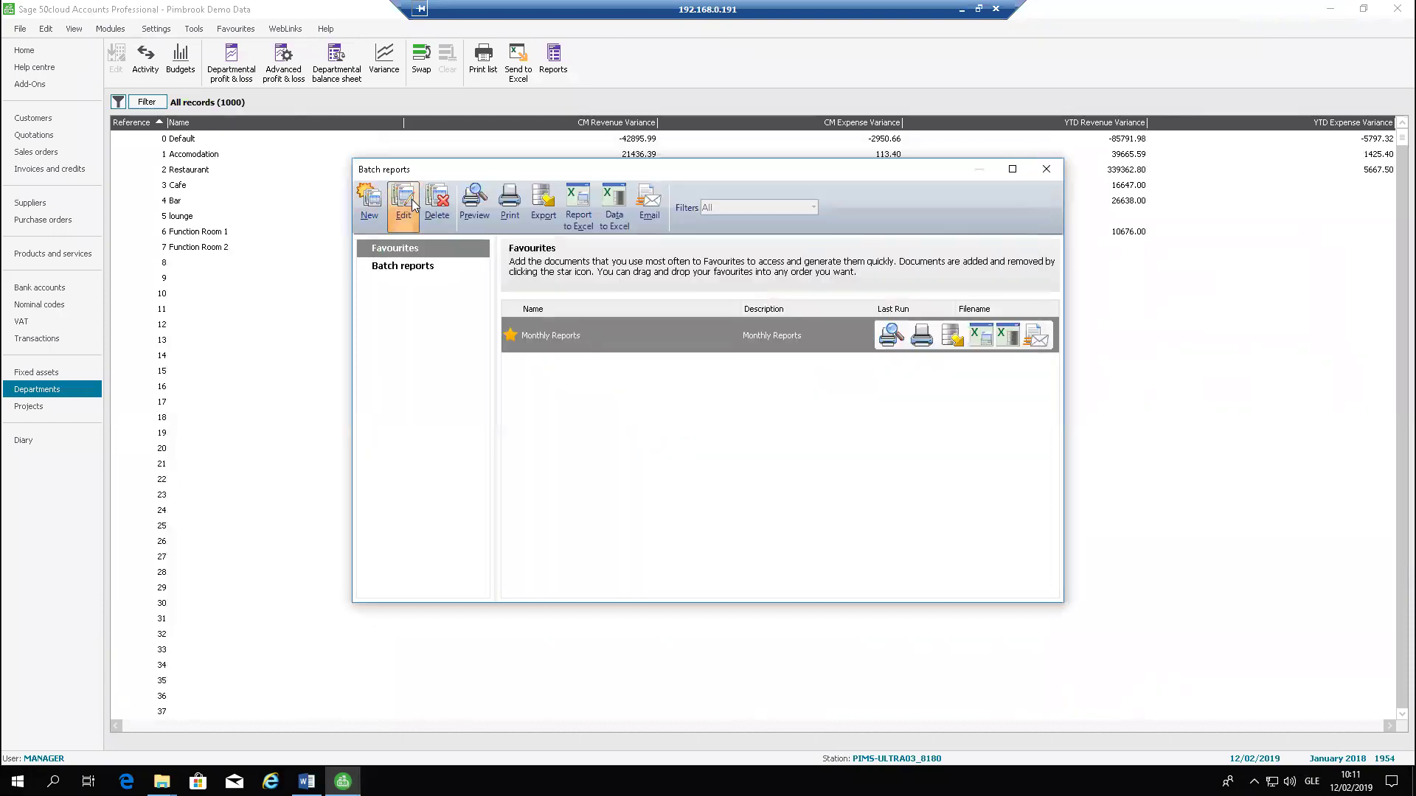
Edit the Monthly Reports batch to include the nominal Profit & Loss (with Prior Year Values) report and save it.
{"action": "left_click", "coordinate": [403, 200]}
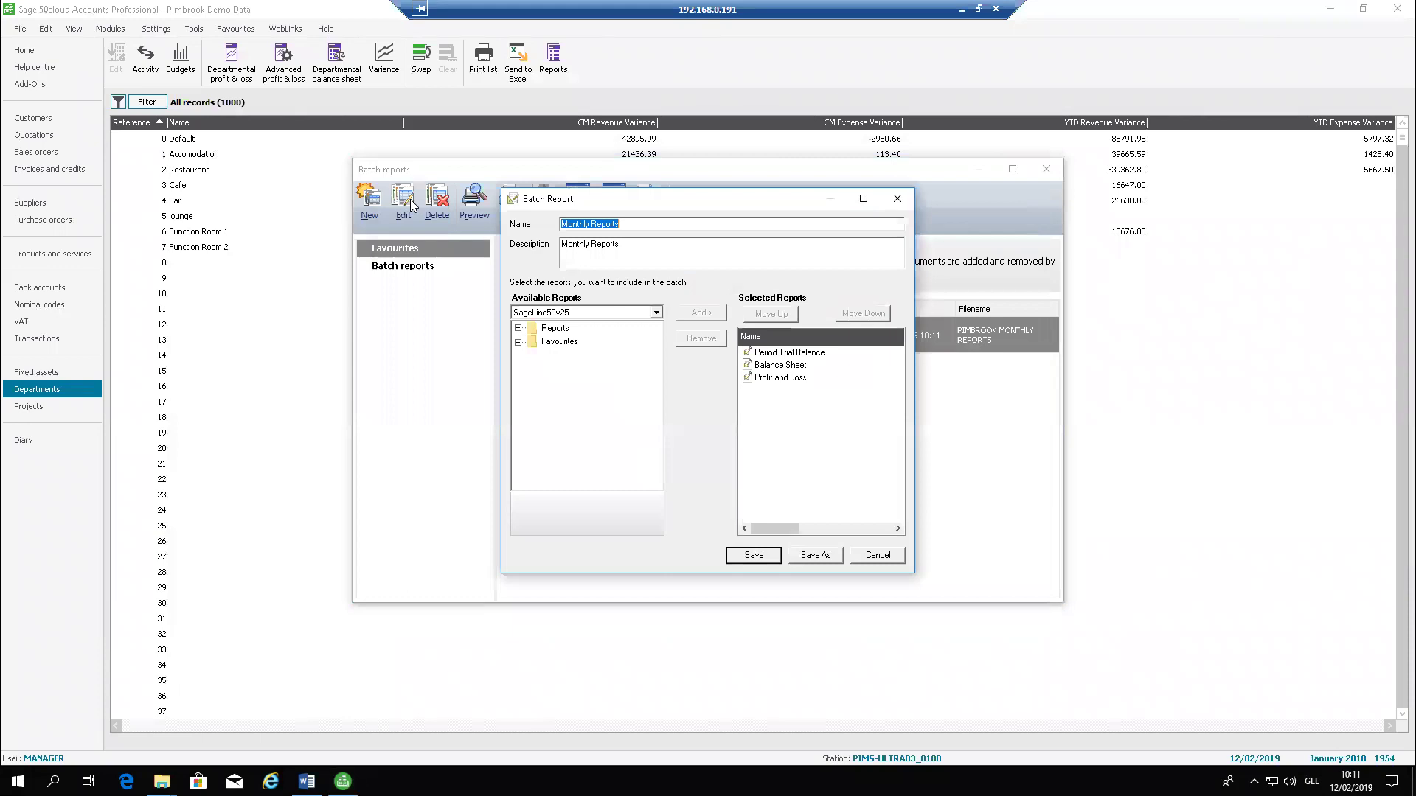
{"action": "left_click", "coordinate": [518, 329]}
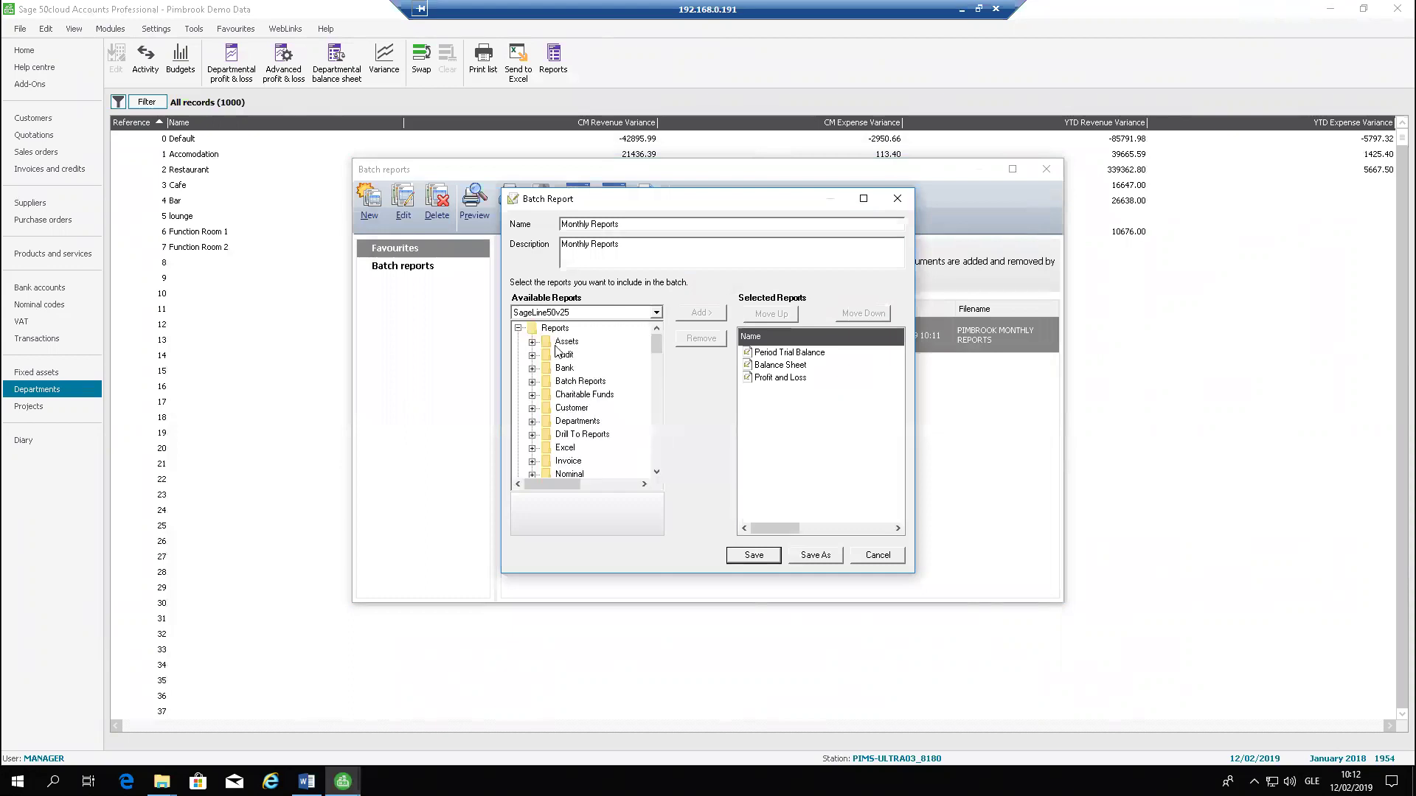
{"action": "left_click_drag", "start_coordinate": [656, 343], "coordinate": [657, 358]}
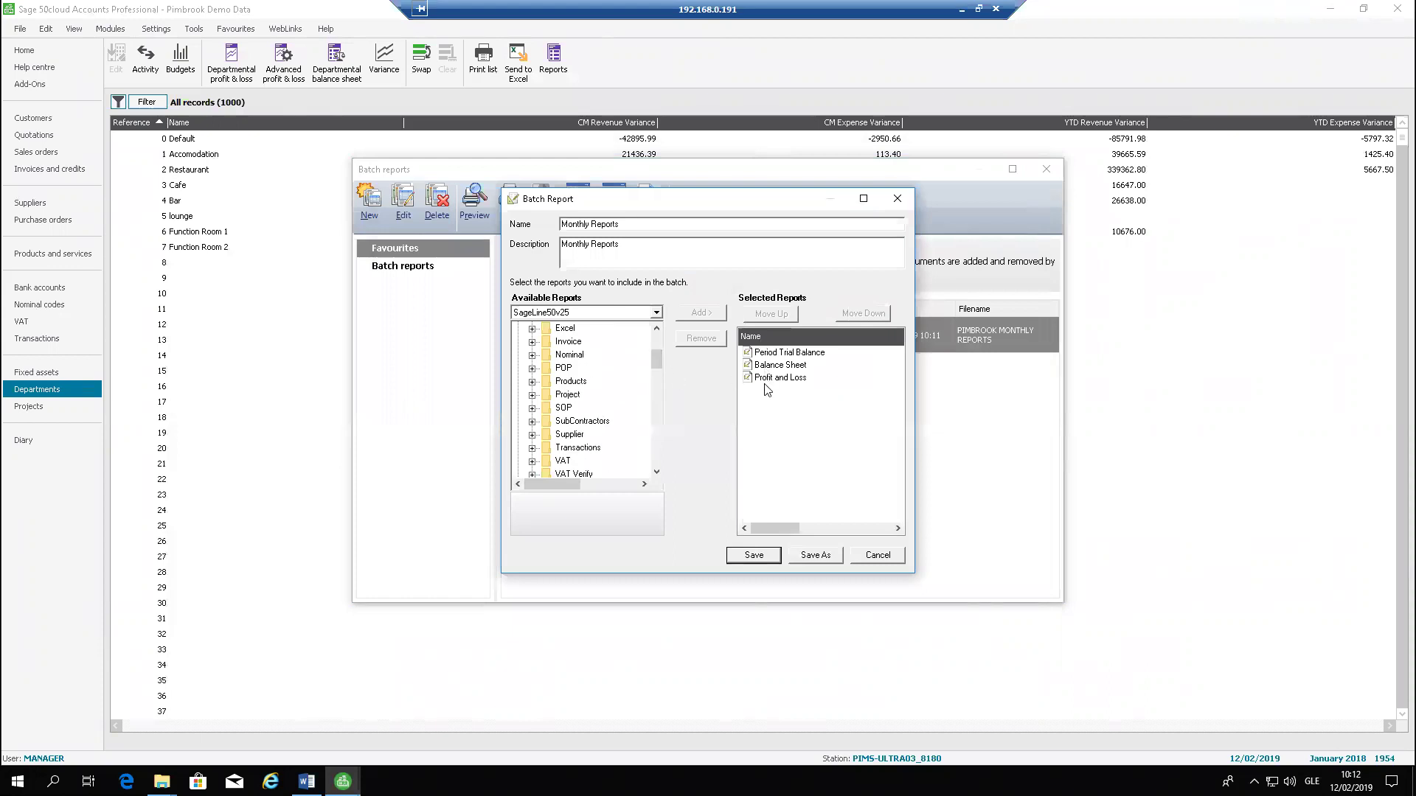
{"action": "left_click", "coordinate": [532, 356]}
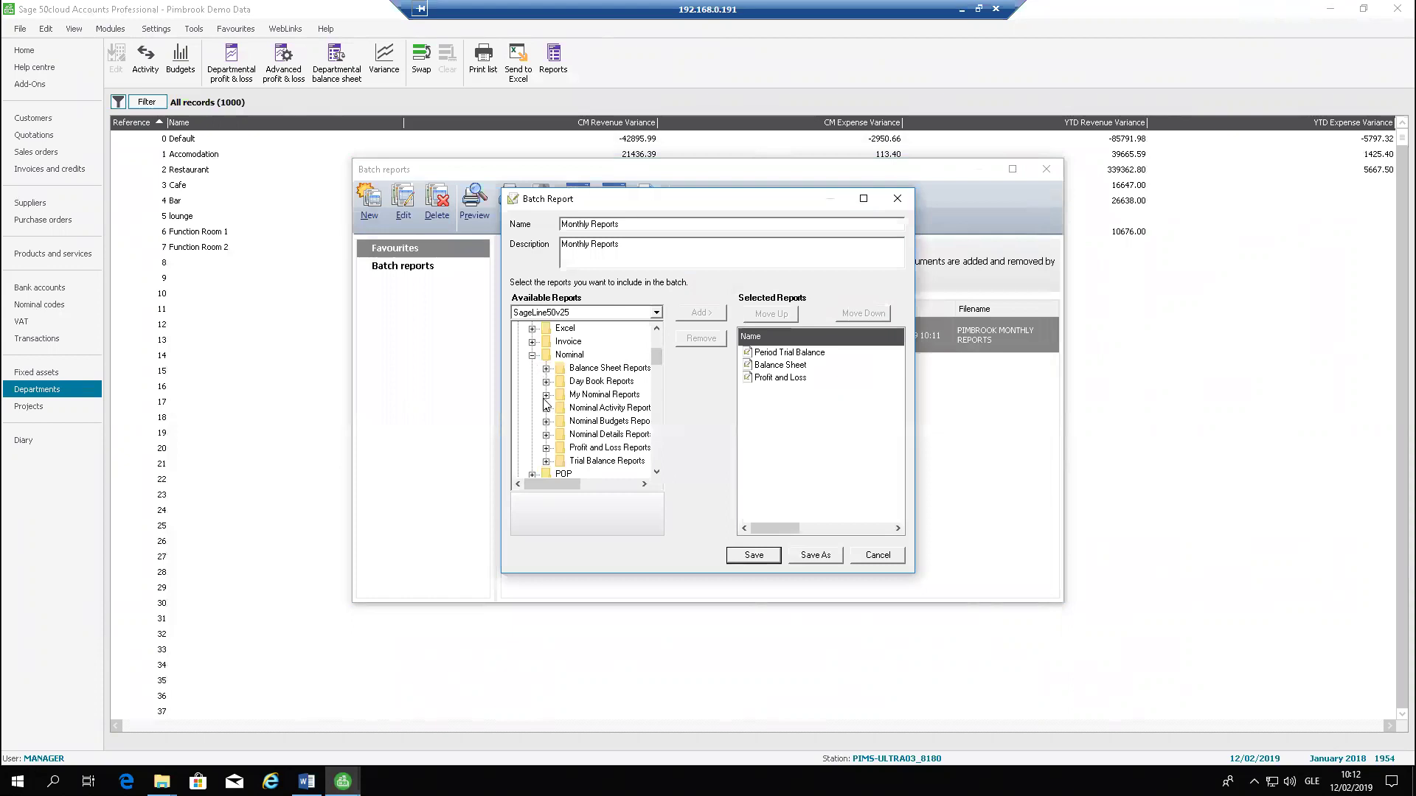
{"action": "left_click", "coordinate": [547, 448]}
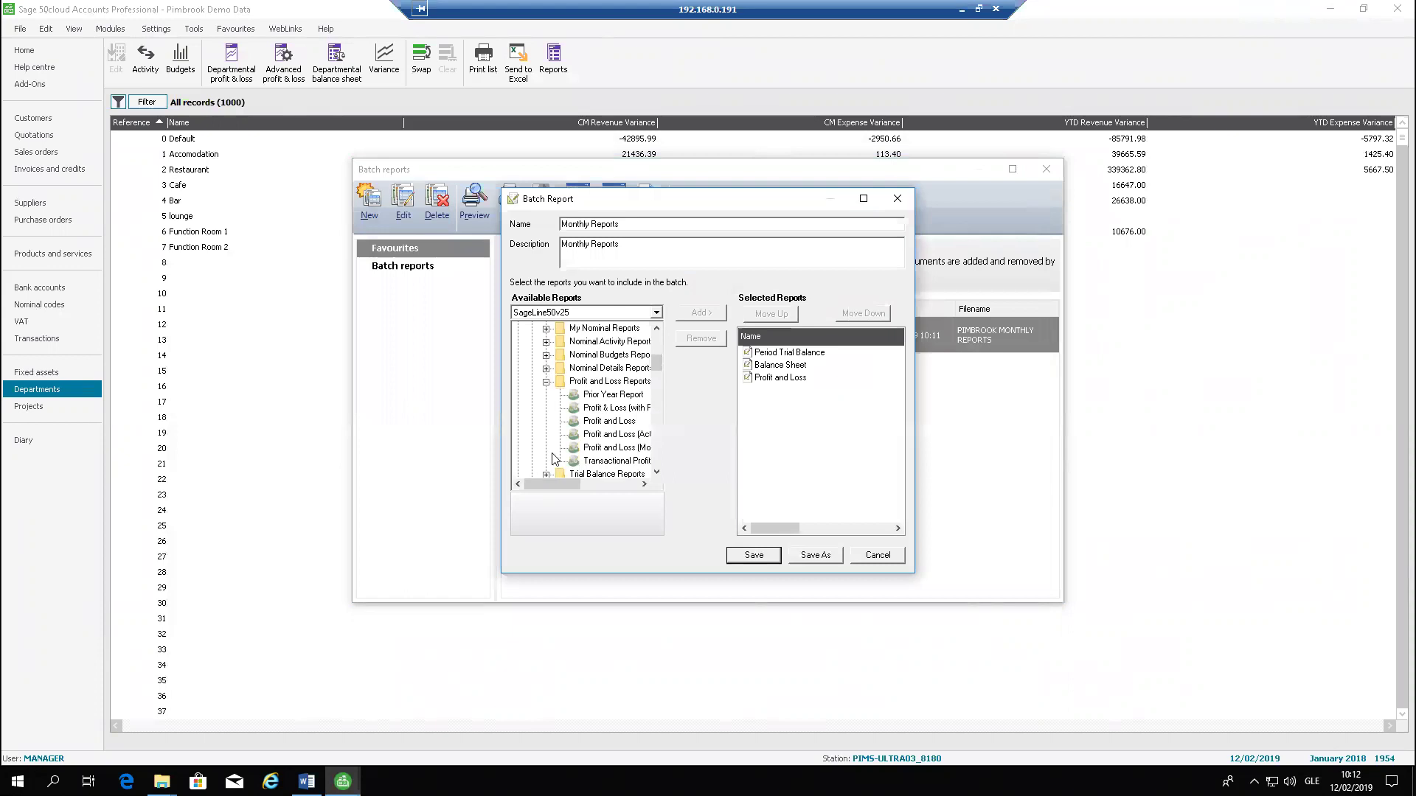
{"action": "left_click", "coordinate": [647, 413]}
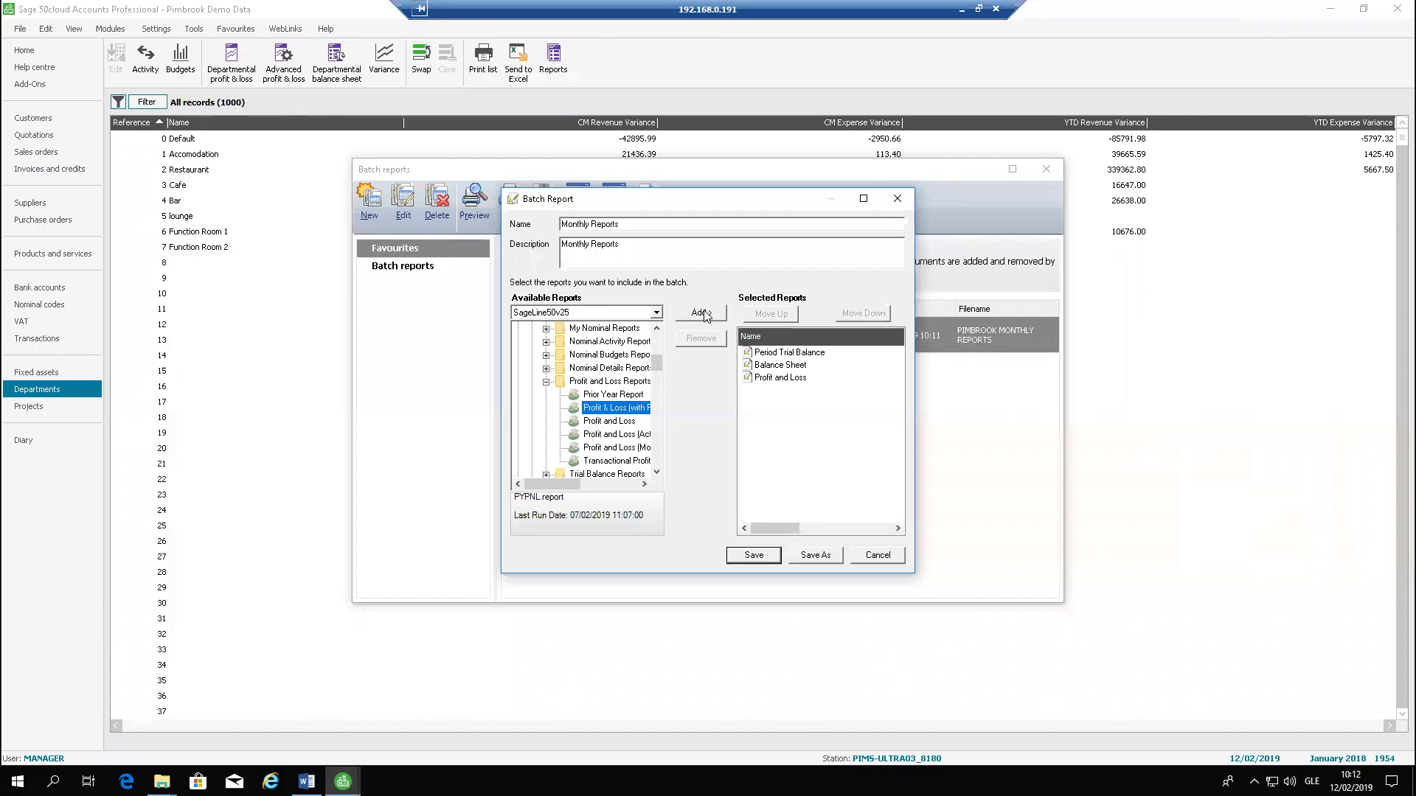
{"action": "left_click", "coordinate": [701, 314]}
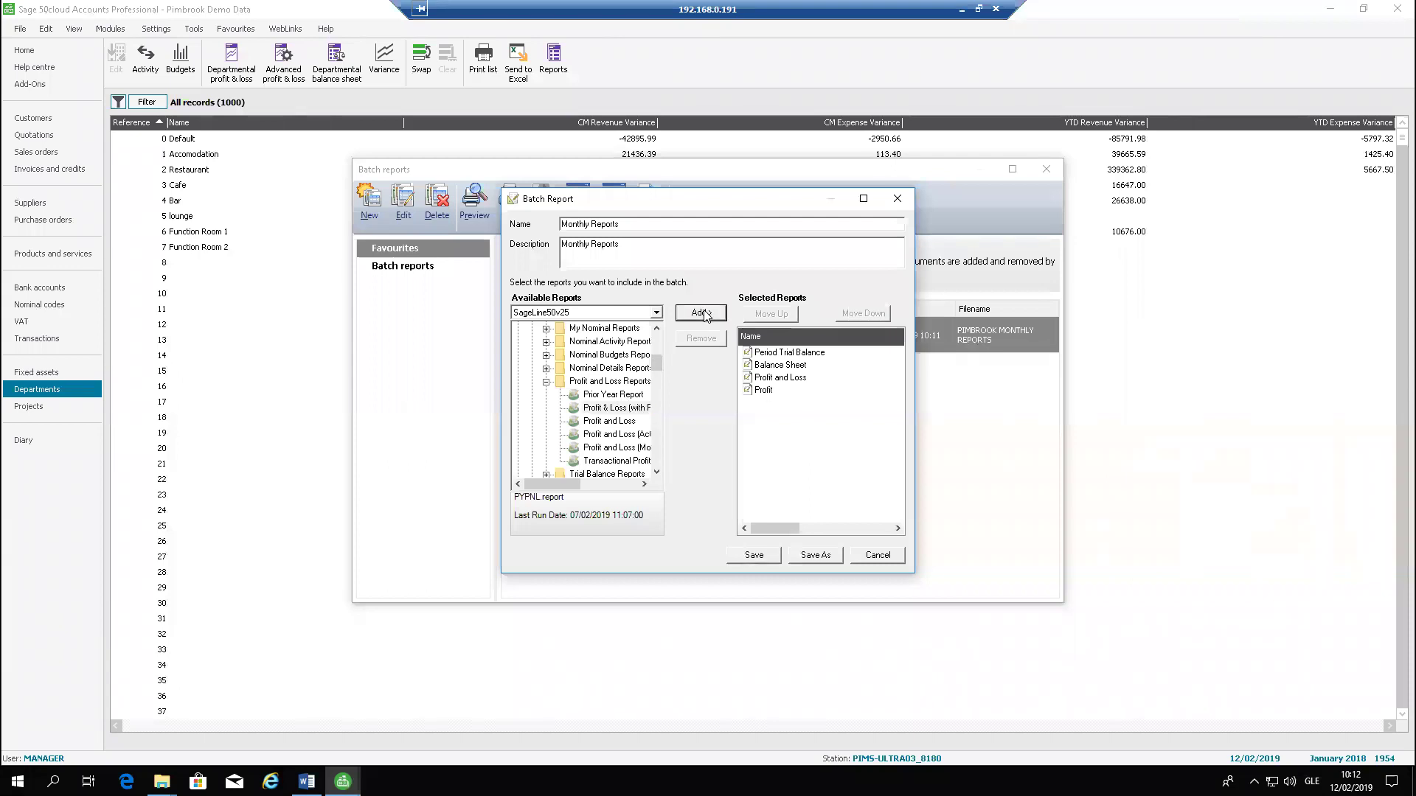
{"action": "left_click", "coordinate": [754, 556]}
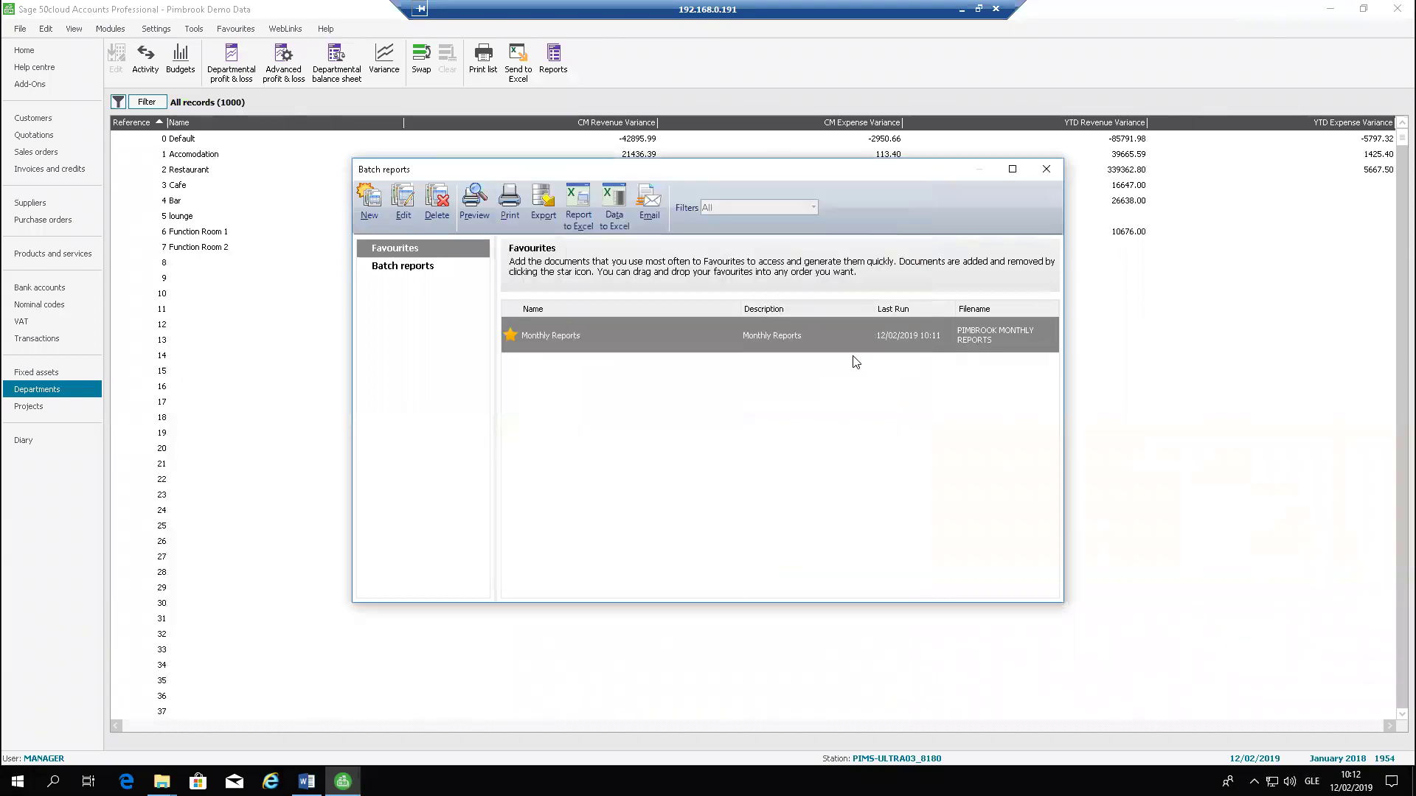
Preview the Monthly Reports batch for January to December 2018 and view its Profit & Loss (with Prior Year Values) and Period Trial Balance.
{"action": "left_click", "coordinate": [891, 336]}
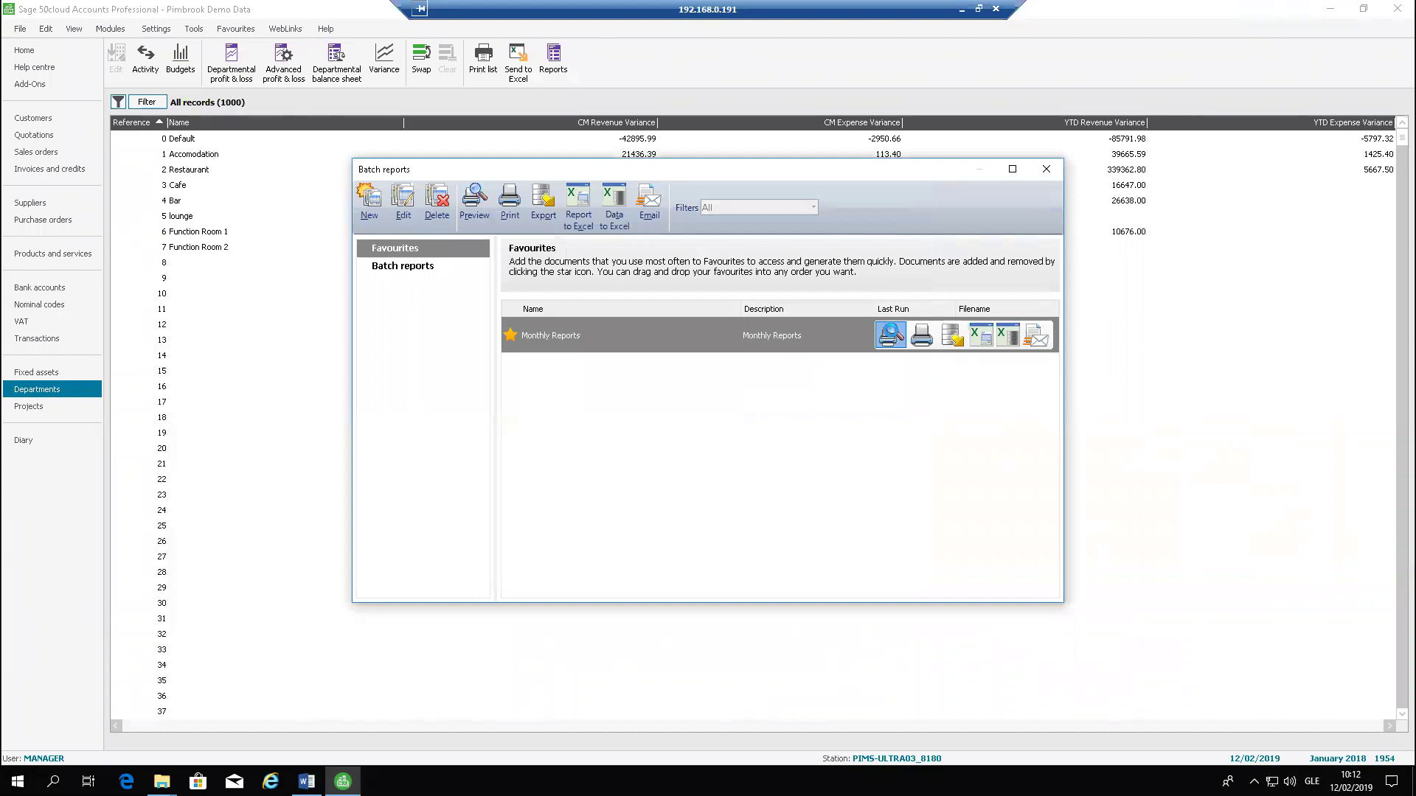
{"action": "left_click", "coordinate": [891, 335]}
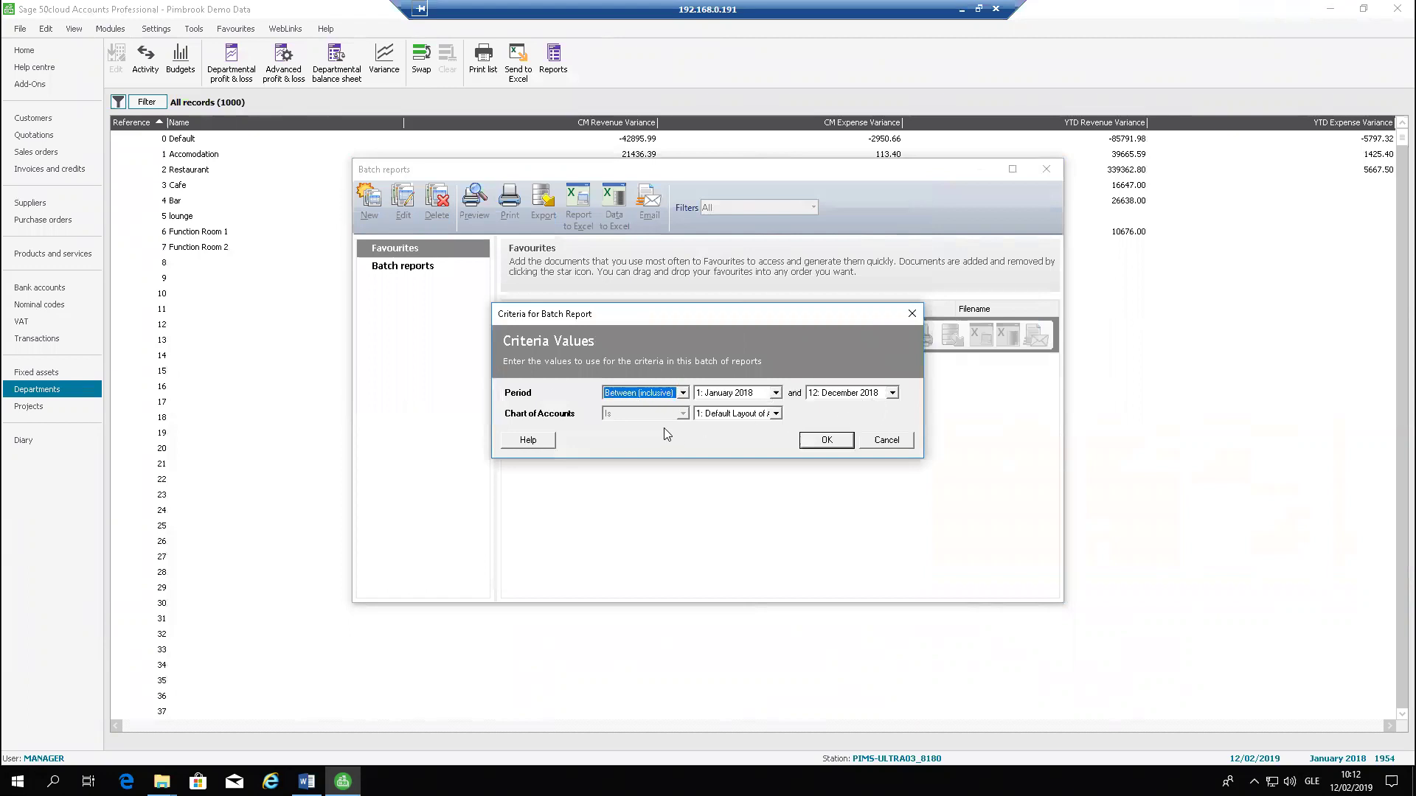
{"action": "left_click", "coordinate": [837, 443]}
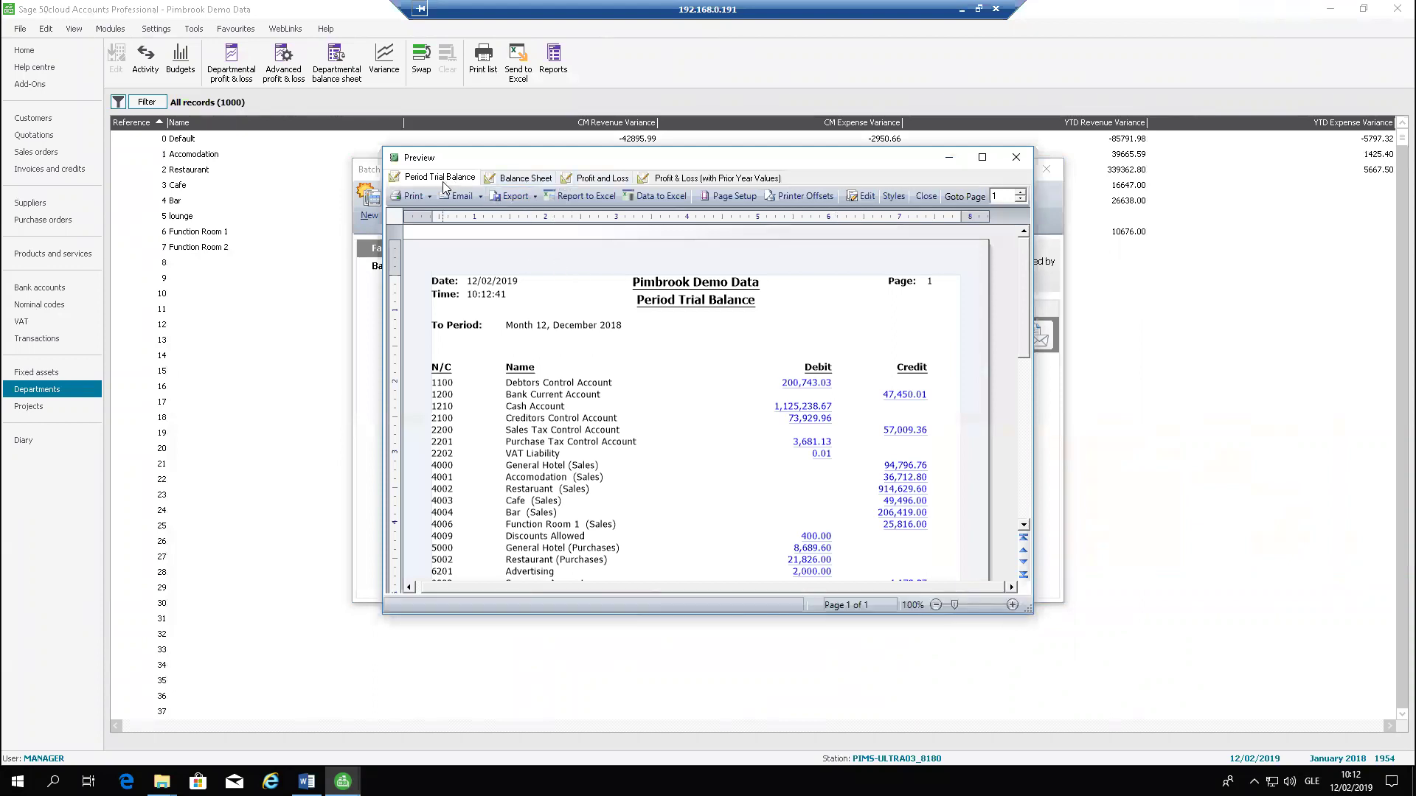
{"action": "left_click", "coordinate": [713, 180]}
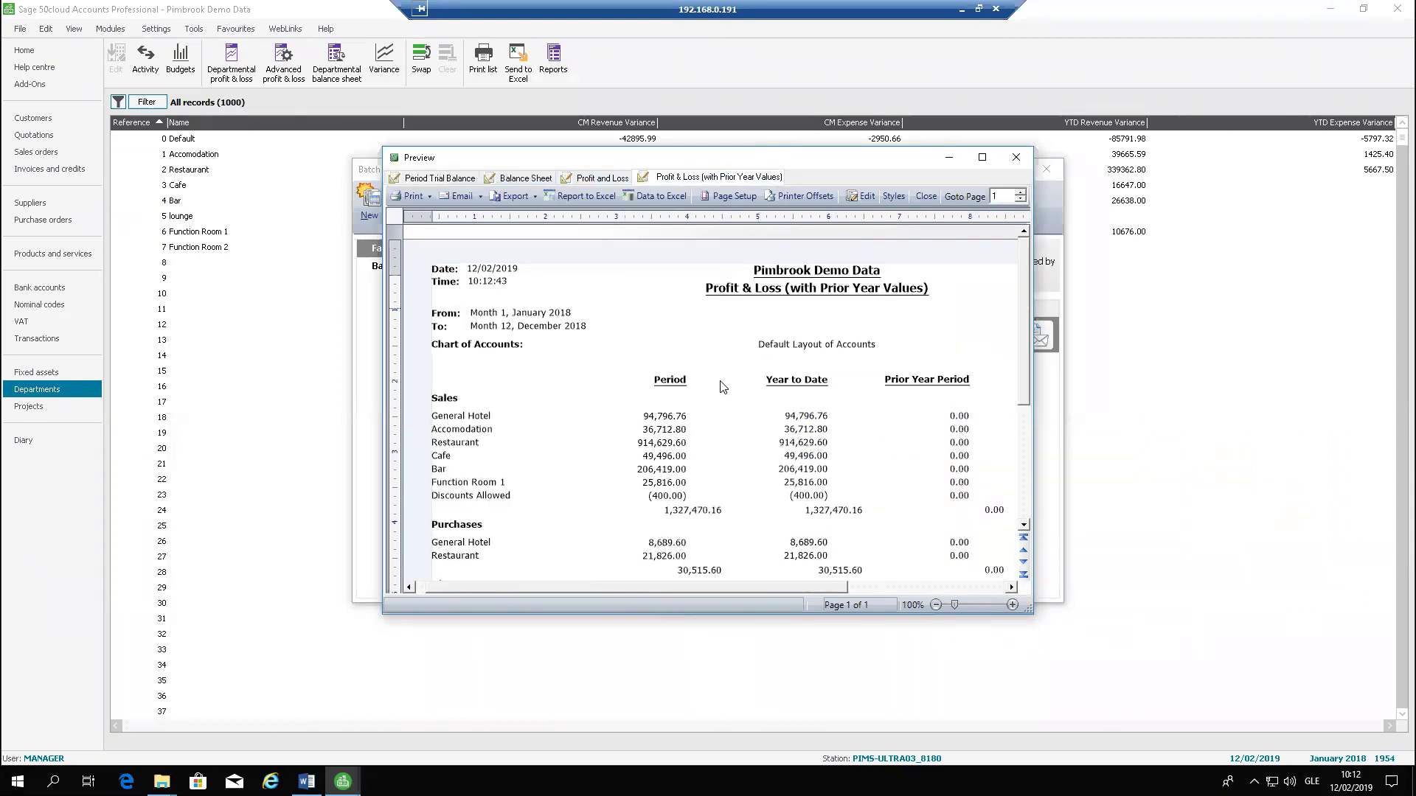
{"action": "left_click", "coordinate": [437, 180]}
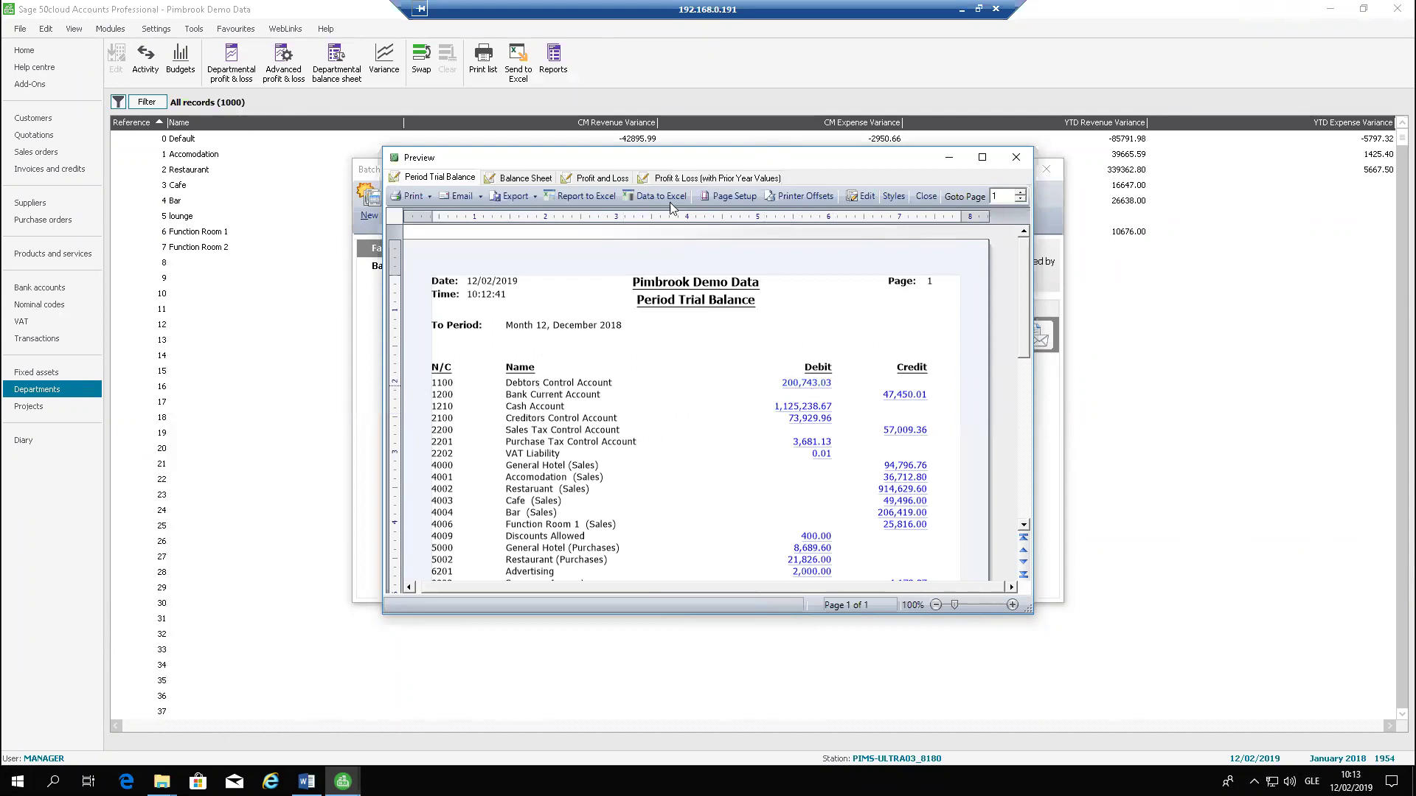
{"action": "left_click", "coordinate": [672, 179]}
Drill down from the General Hotel period sales figure in the Profit and Loss through its category breakdown to the nominal activity.
{"action": "left_click", "coordinate": [600, 179]}
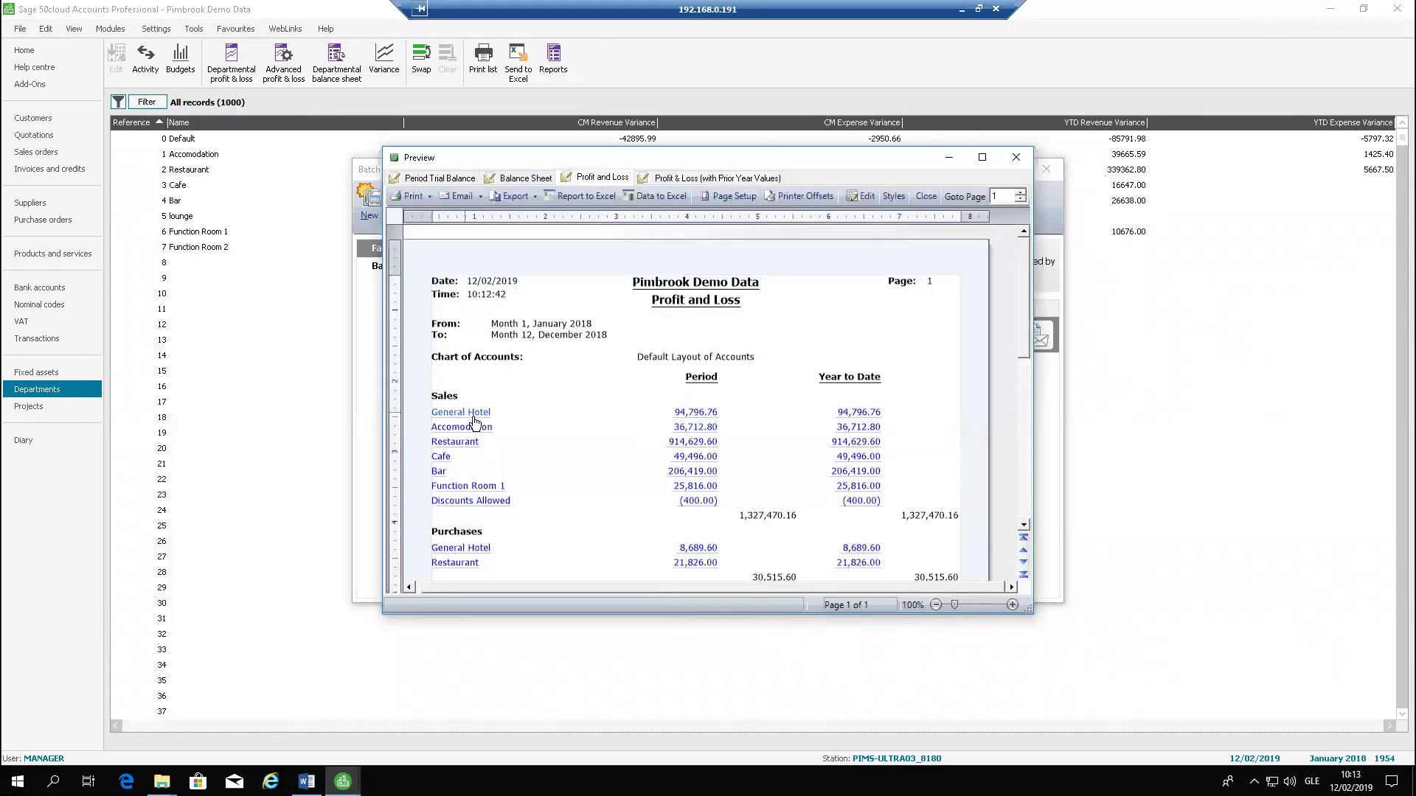
{"action": "left_click", "coordinate": [706, 414]}
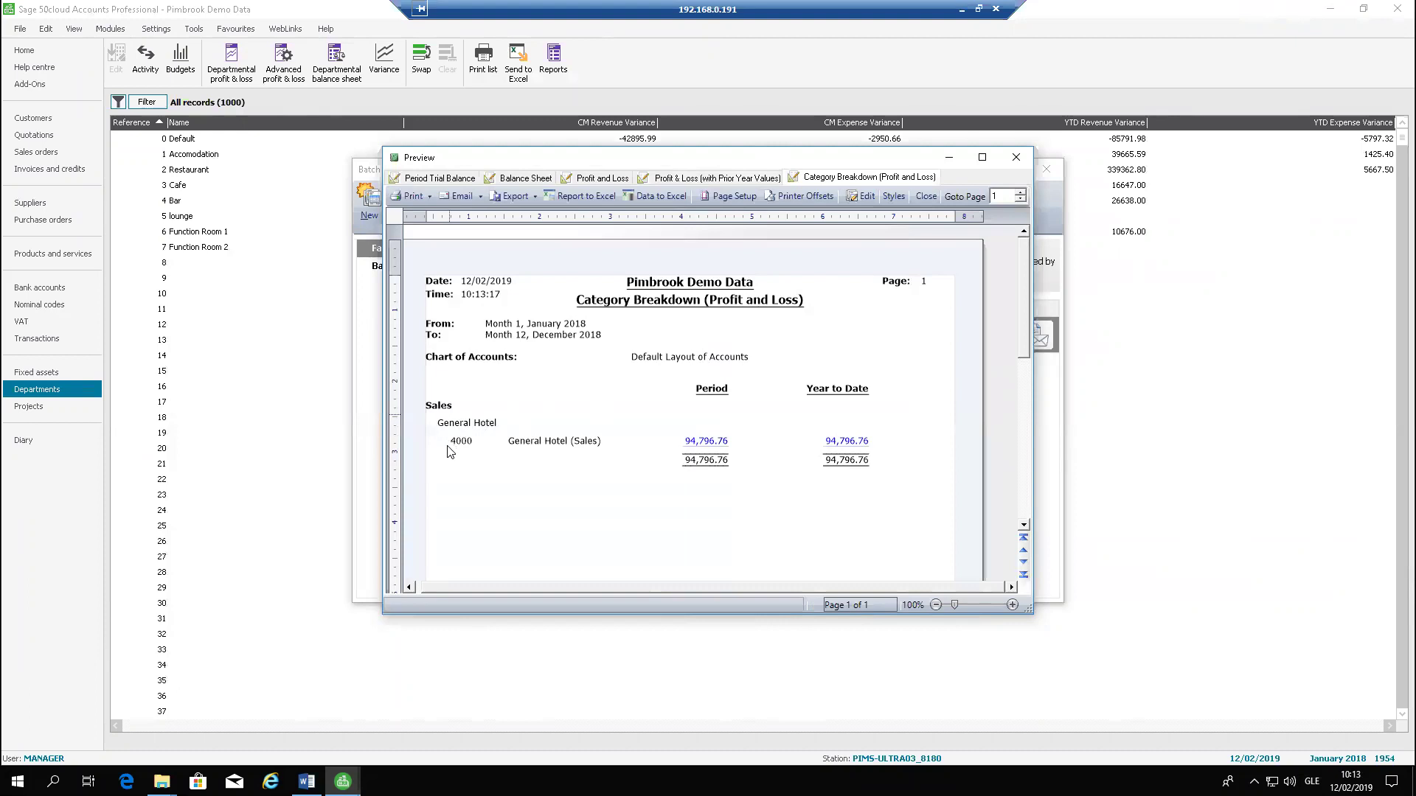
{"action": "left_click", "coordinate": [702, 440]}
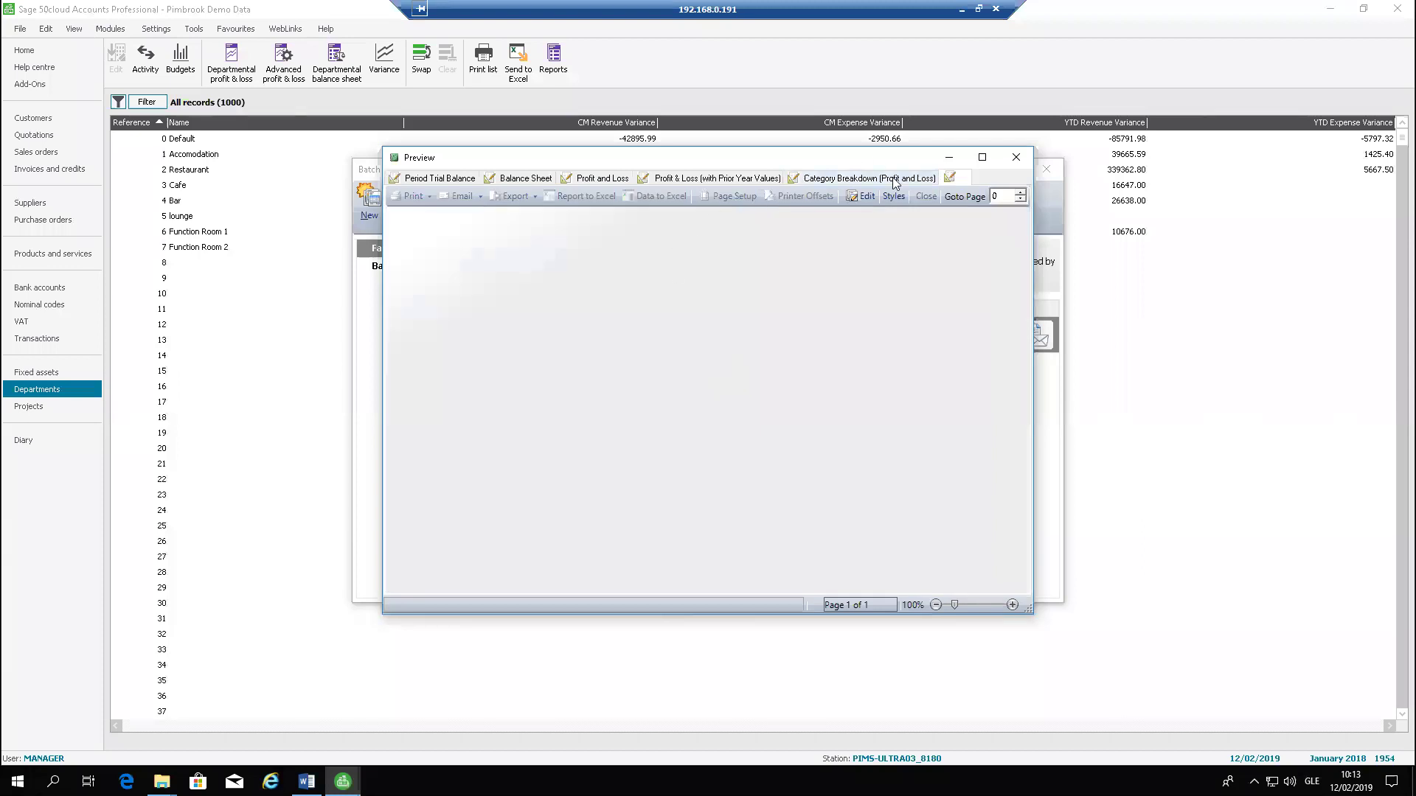
Review the batch reports and the drill-down reports up to Nominal Period Activity, and close the preview and Batch Reports.
{"action": "left_click", "coordinate": [438, 182]}
{"action": "left_click", "coordinate": [521, 179]}
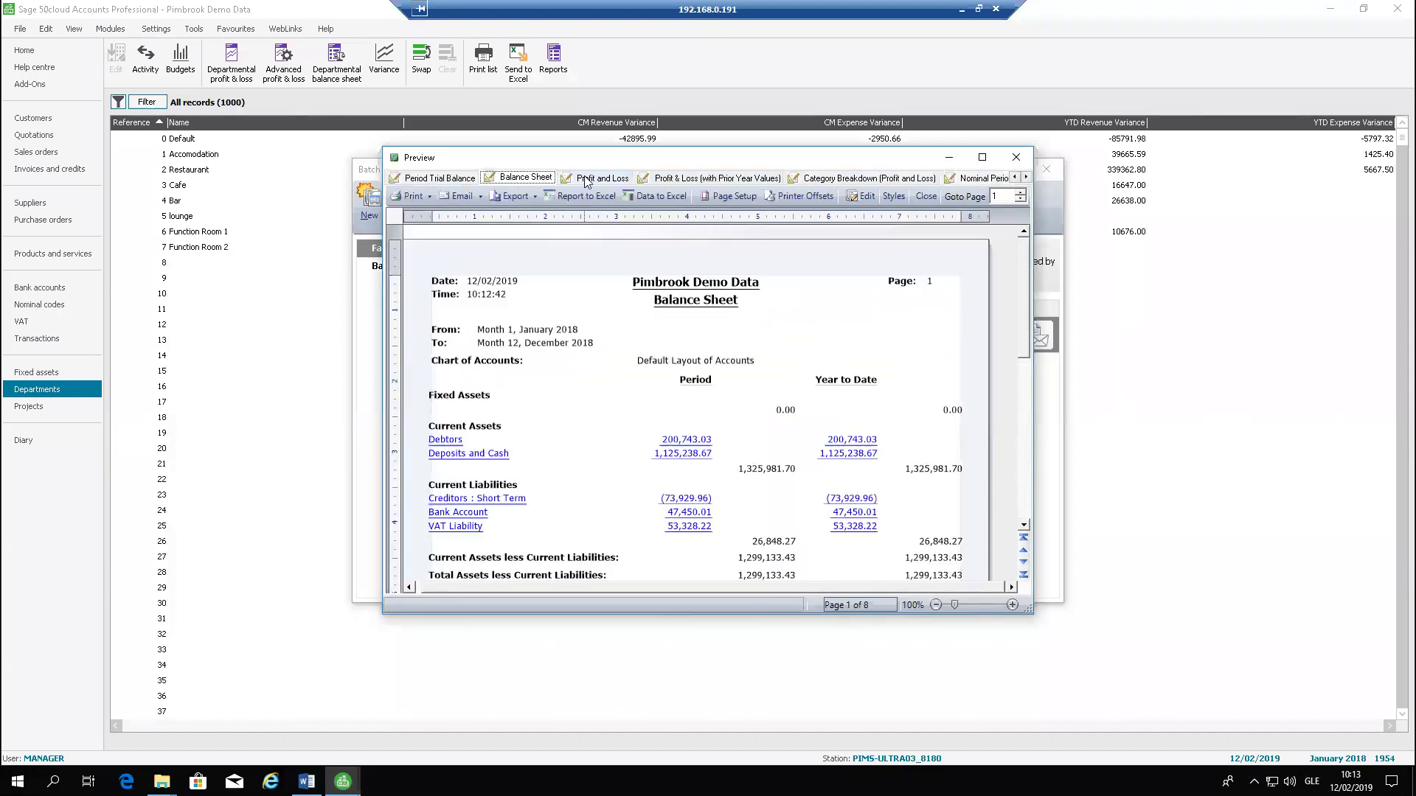
{"action": "left_click", "coordinate": [587, 179]}
{"action": "left_click", "coordinate": [840, 181]}
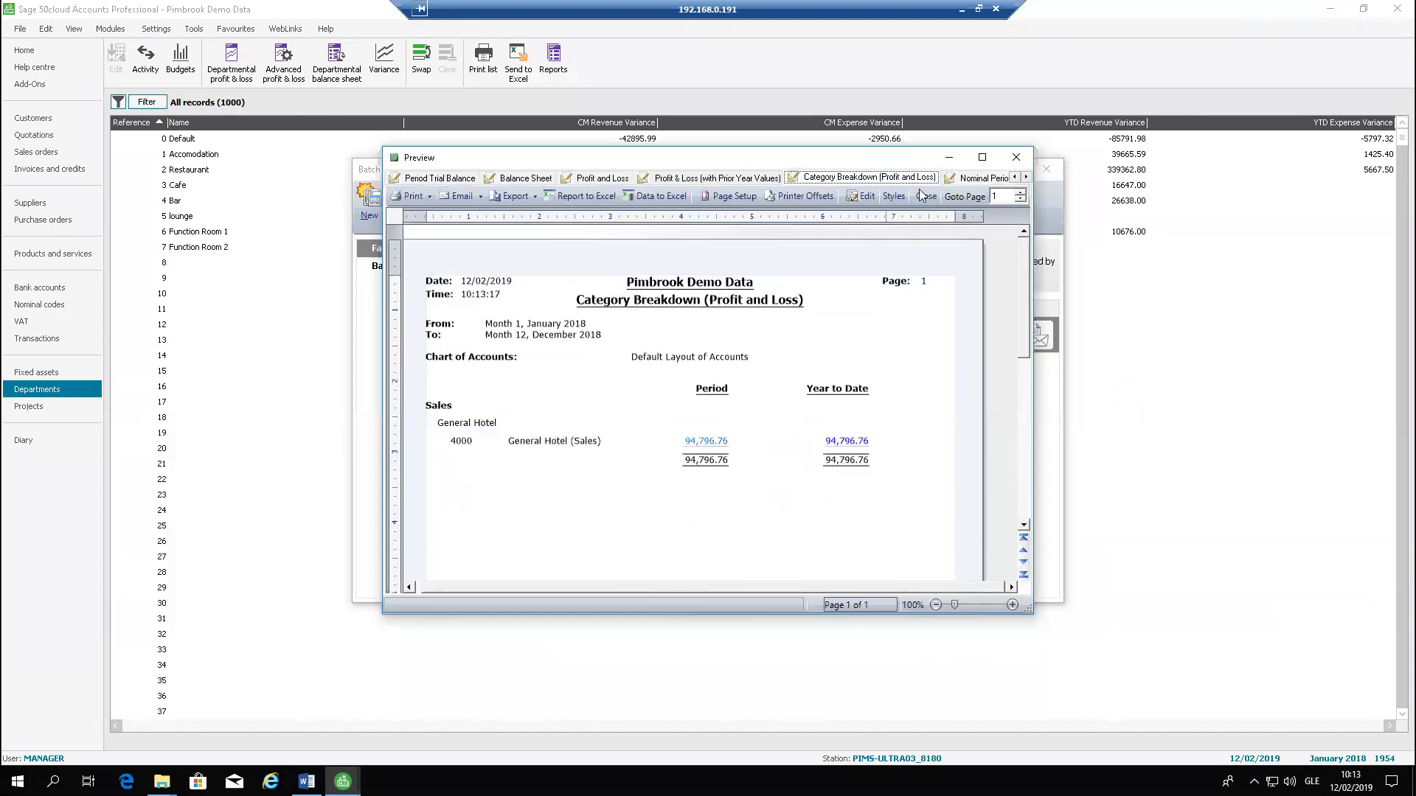
{"action": "left_click", "coordinate": [978, 182]}
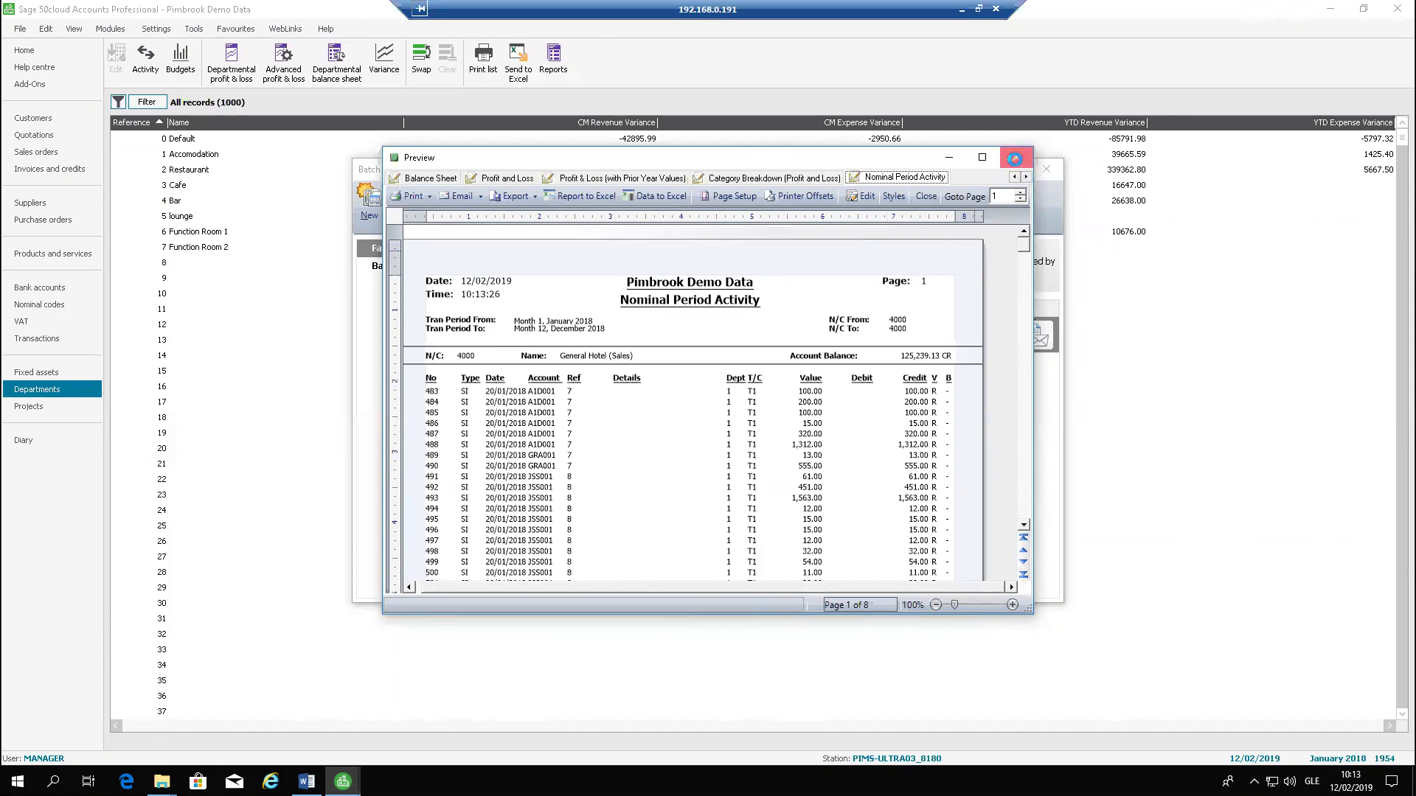
{"action": "left_click", "coordinate": [1015, 164]}
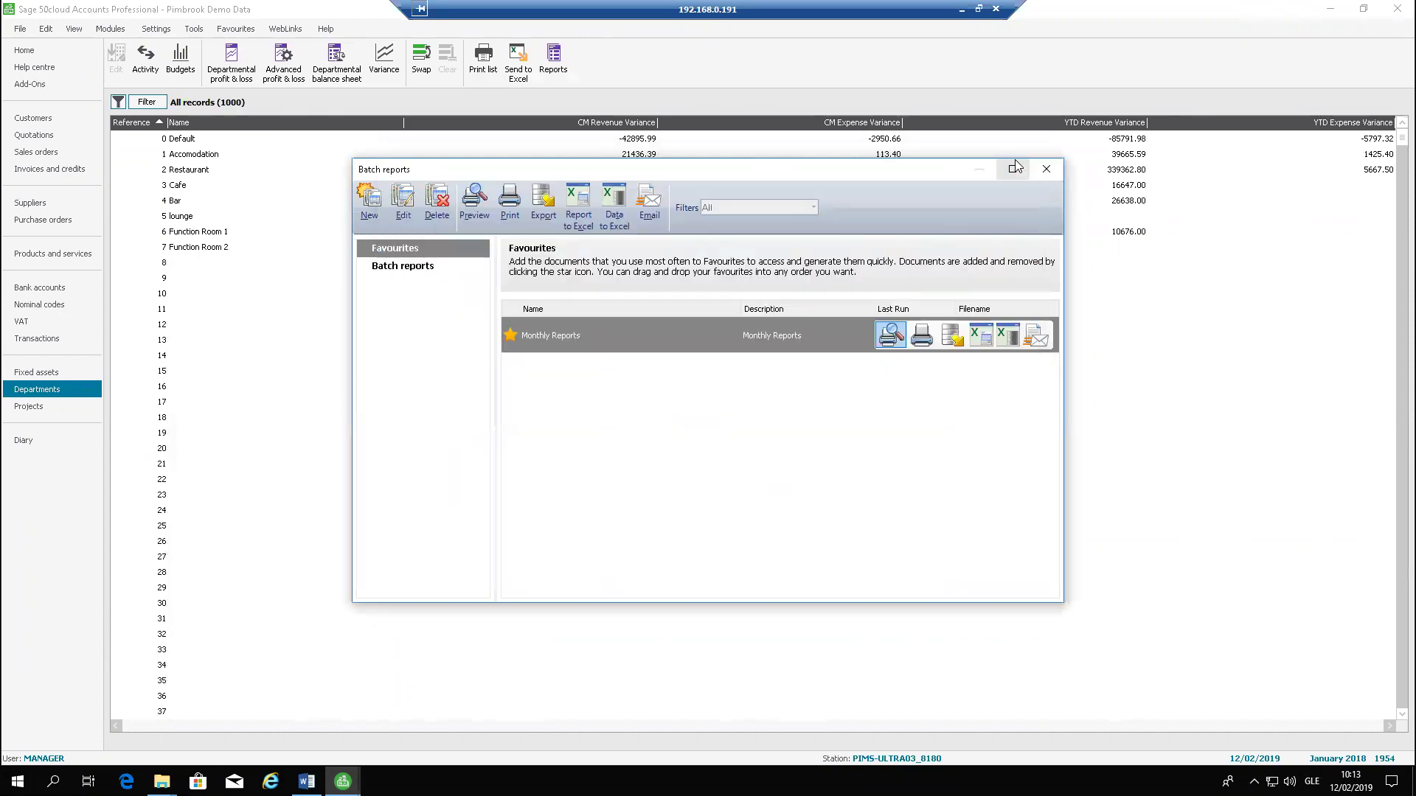
{"action": "left_click", "coordinate": [1052, 175]}
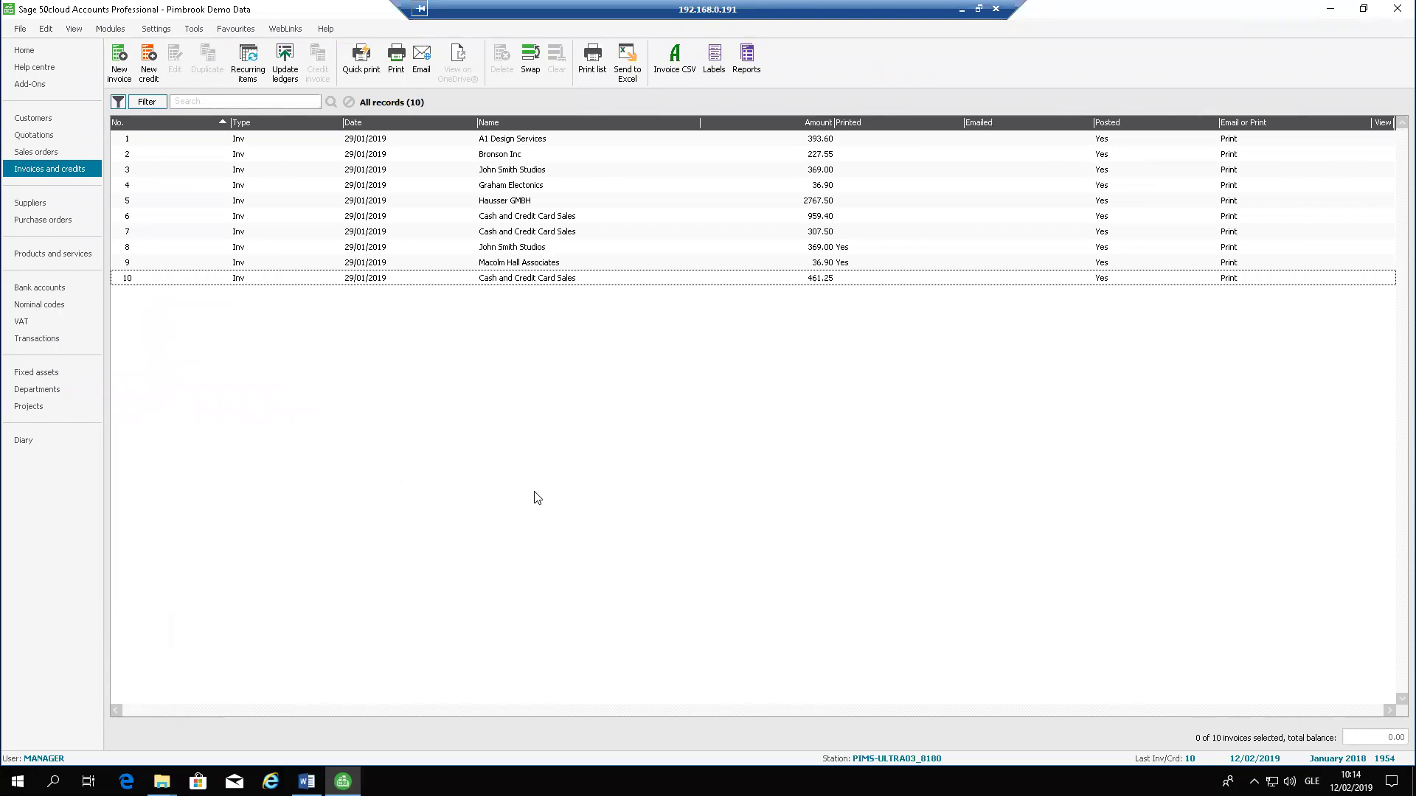
Preview invoice 9 with the favourite A4 Inv Settlement Discount - Plain Paper (Print or Email) layout and close the preview.
{"action": "left_click", "coordinate": [373, 267]}
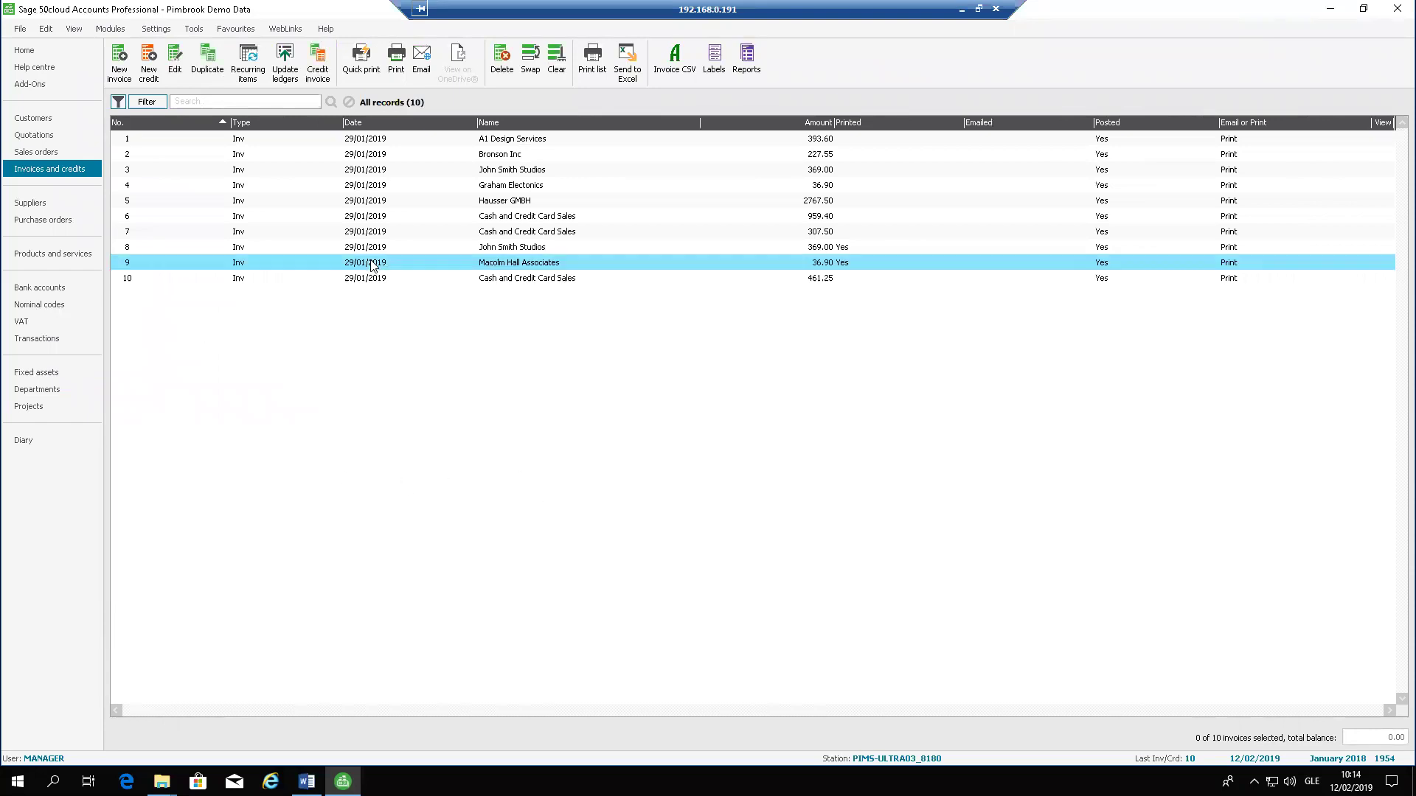
{"action": "left_click", "coordinate": [396, 57]}
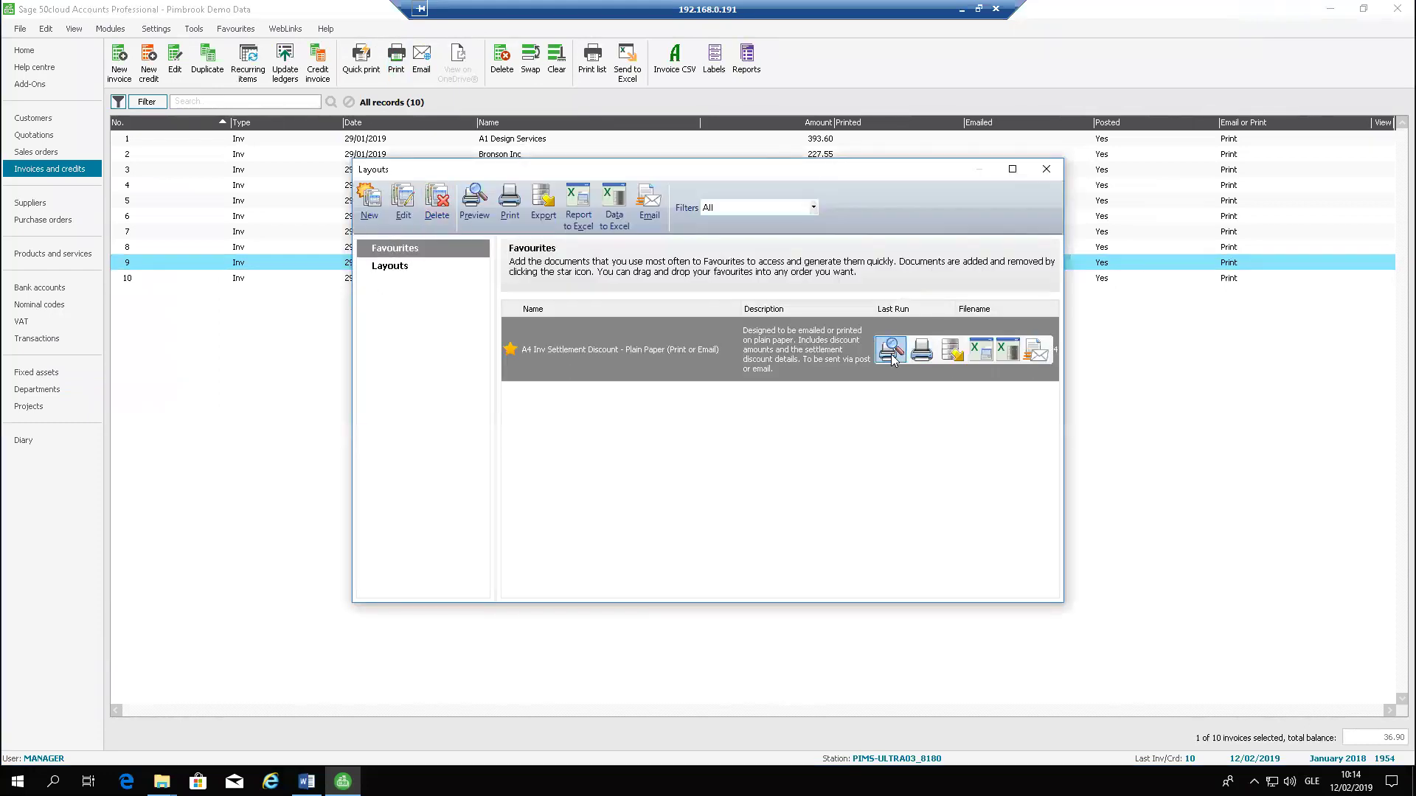
{"action": "left_click", "coordinate": [890, 351]}
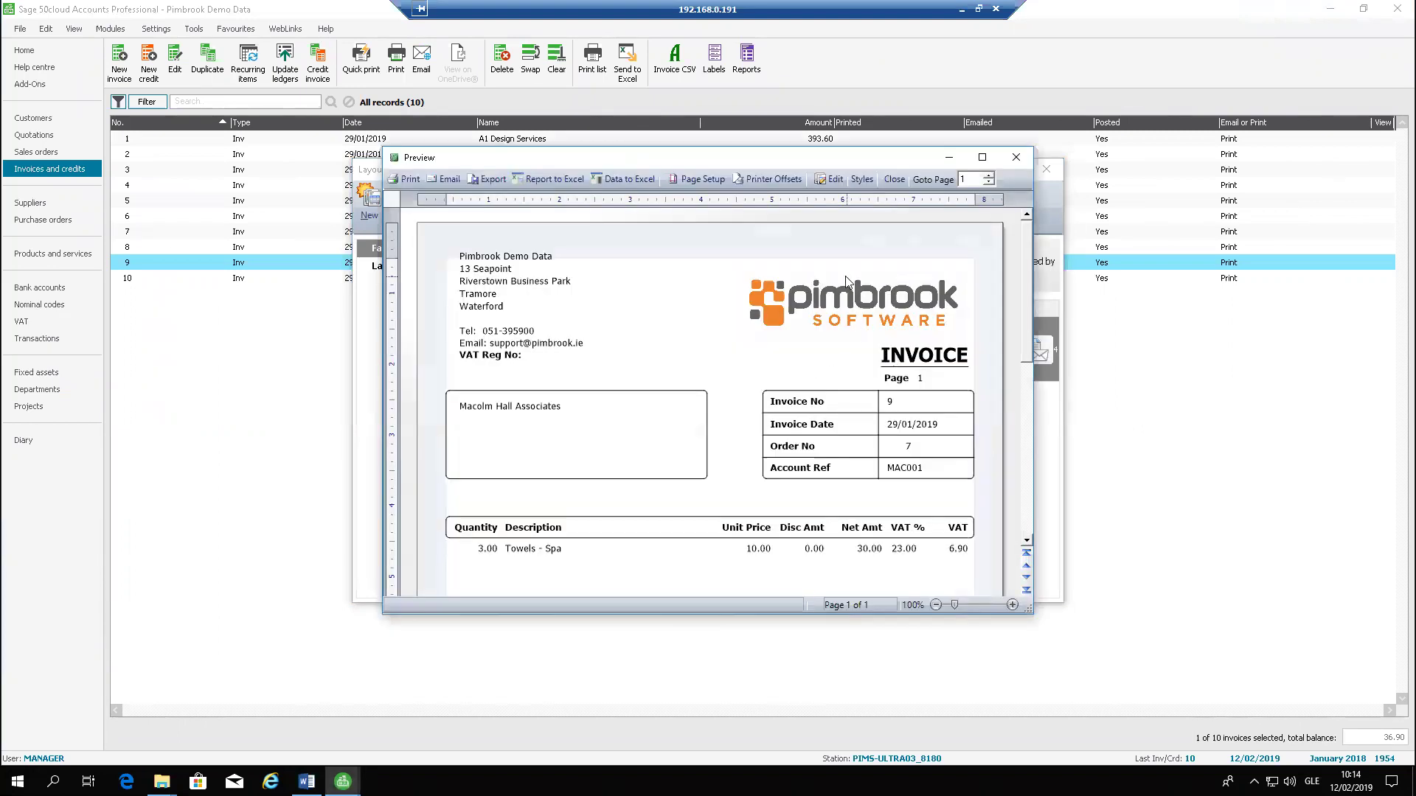
{"action": "left_click", "coordinate": [894, 180]}
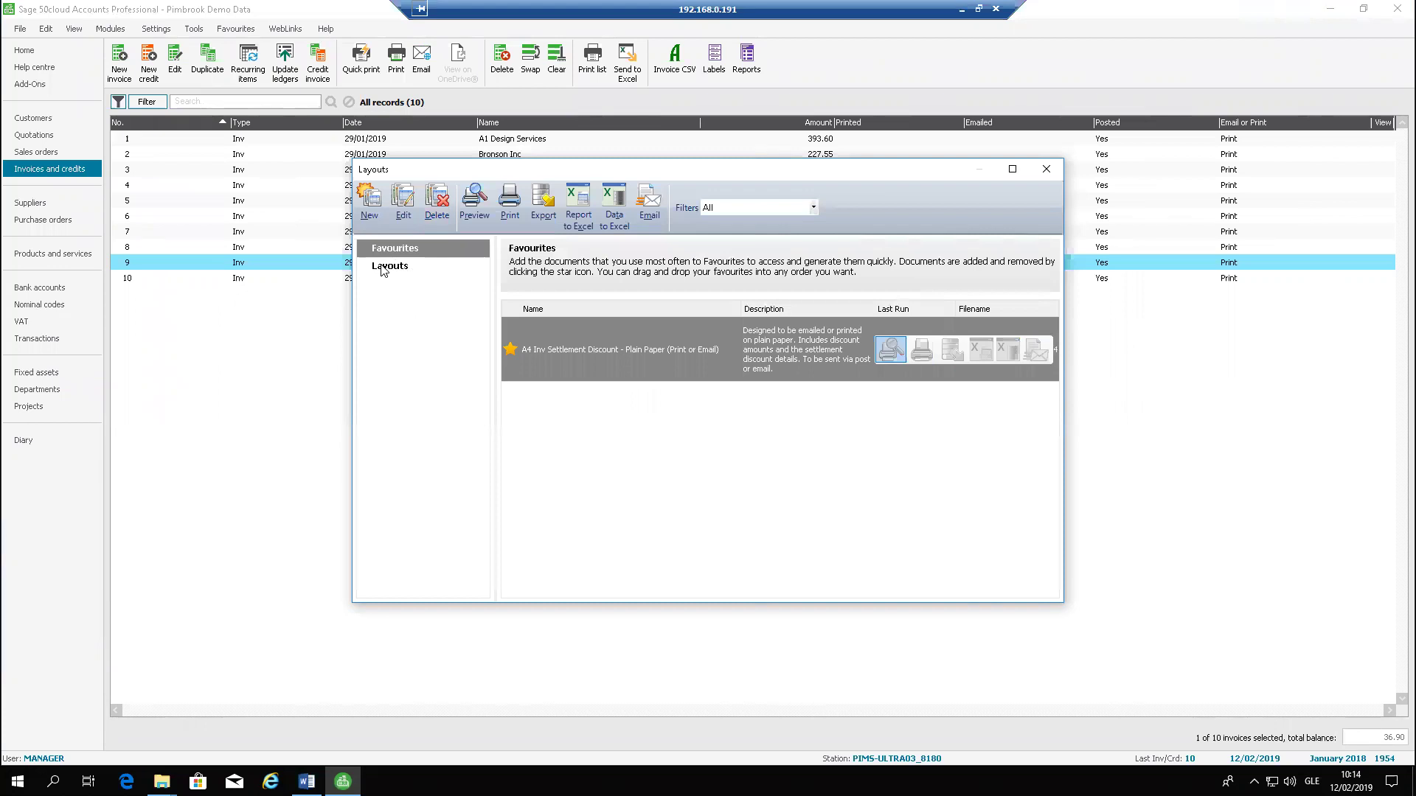
Browse the full list of invoice layouts in a maximised window and preview invoice 9 with the standard INVSETTPLAINA4 layout.
{"action": "left_click", "coordinate": [380, 265]}
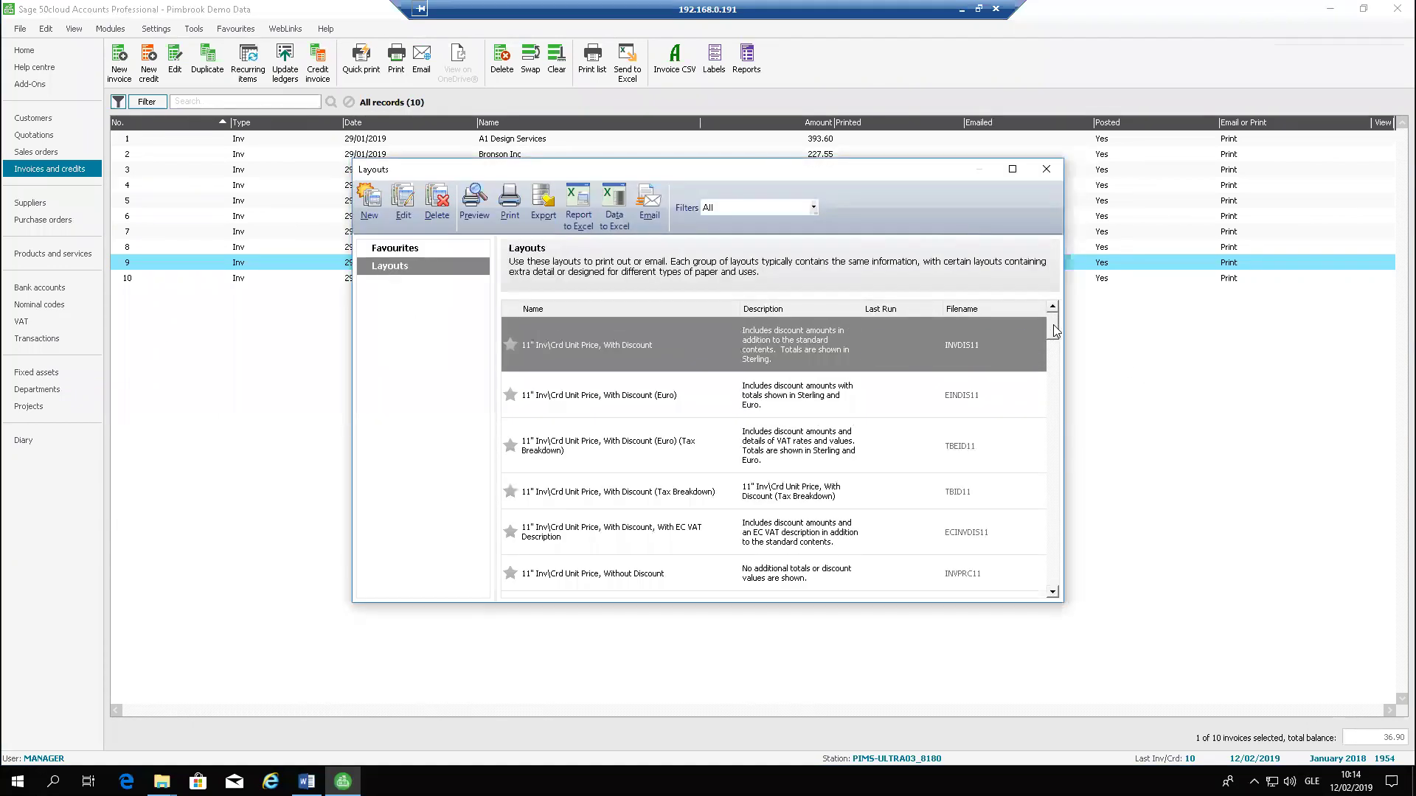
{"action": "scroll", "coordinate": [1054, 331], "scroll_direction": "down", "scroll_amount": 5}
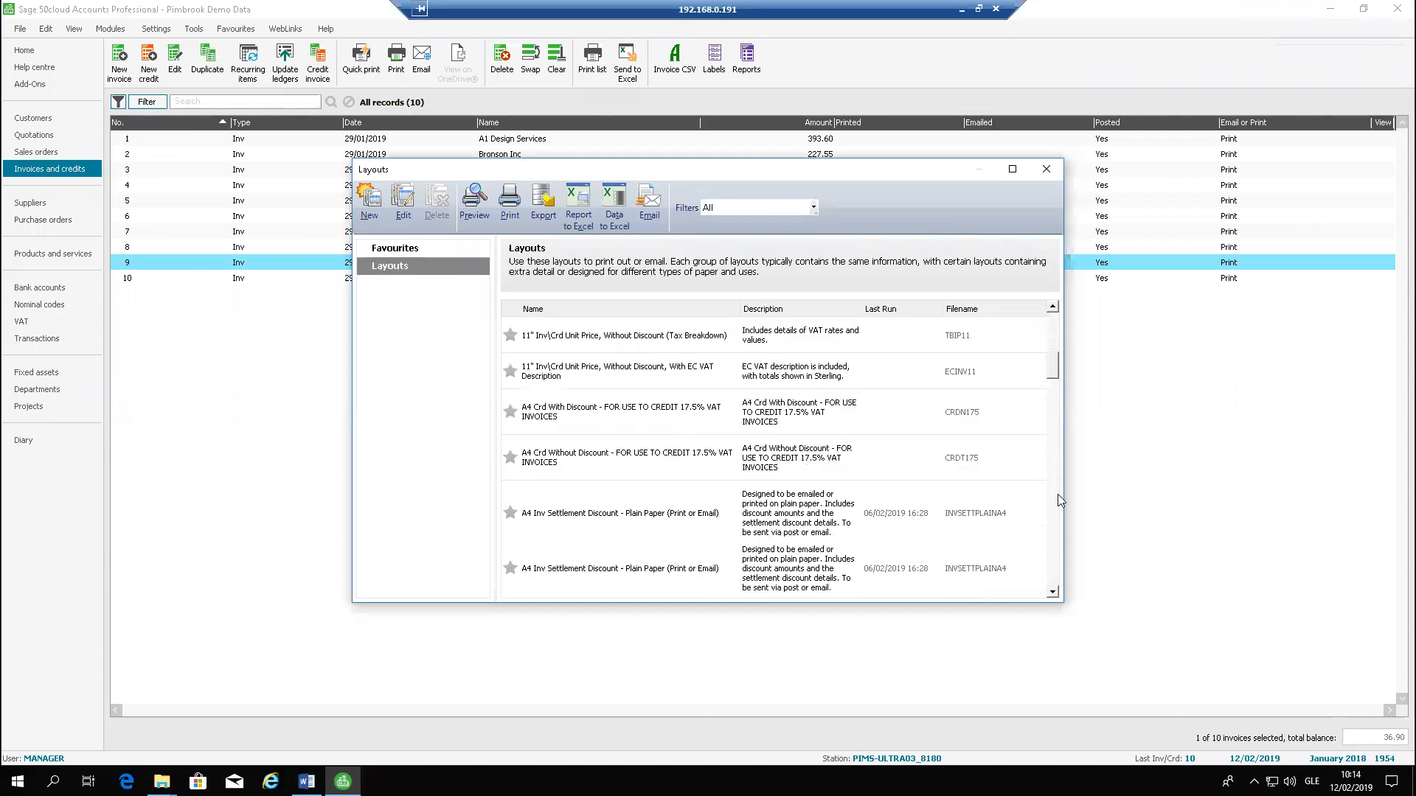
{"action": "scroll", "coordinate": [1058, 500], "scroll_direction": "down", "scroll_amount": 5}
{"action": "scroll", "coordinate": [1059, 575], "scroll_direction": "down", "scroll_amount": 5}
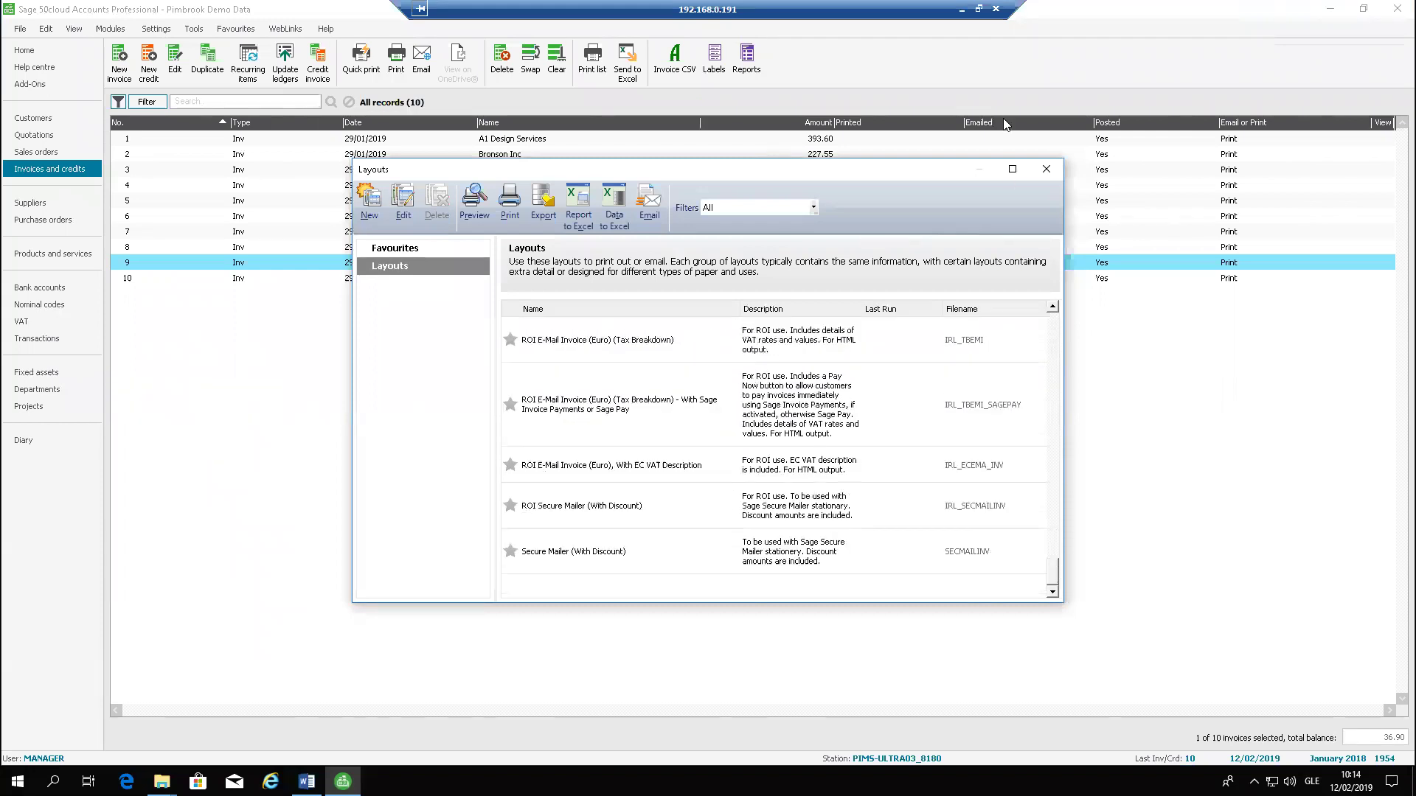
{"action": "left_click", "coordinate": [1012, 169]}
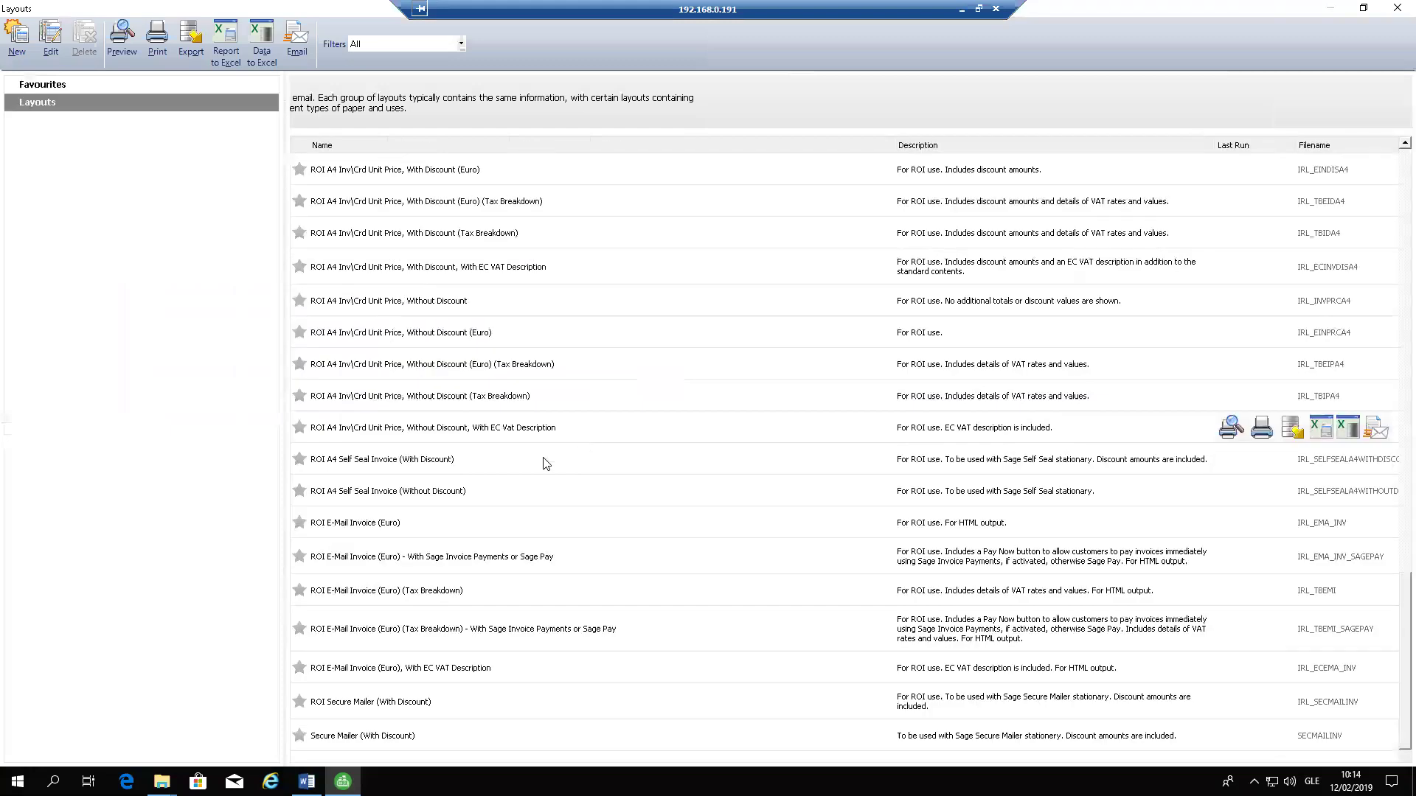
{"action": "scroll", "coordinate": [566, 418], "scroll_direction": "up", "scroll_amount": 3}
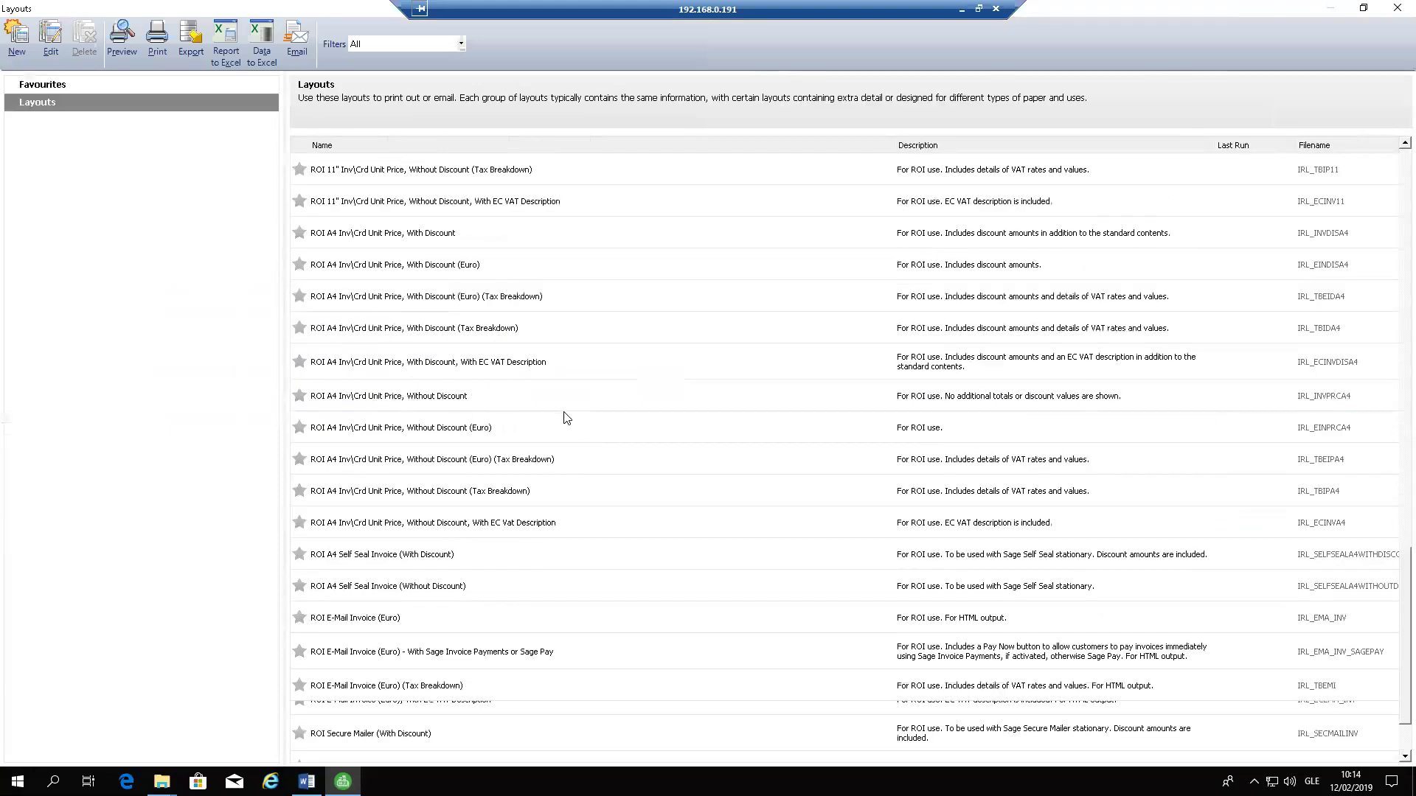
{"action": "scroll", "coordinate": [566, 418], "scroll_direction": "up", "scroll_amount": 15}
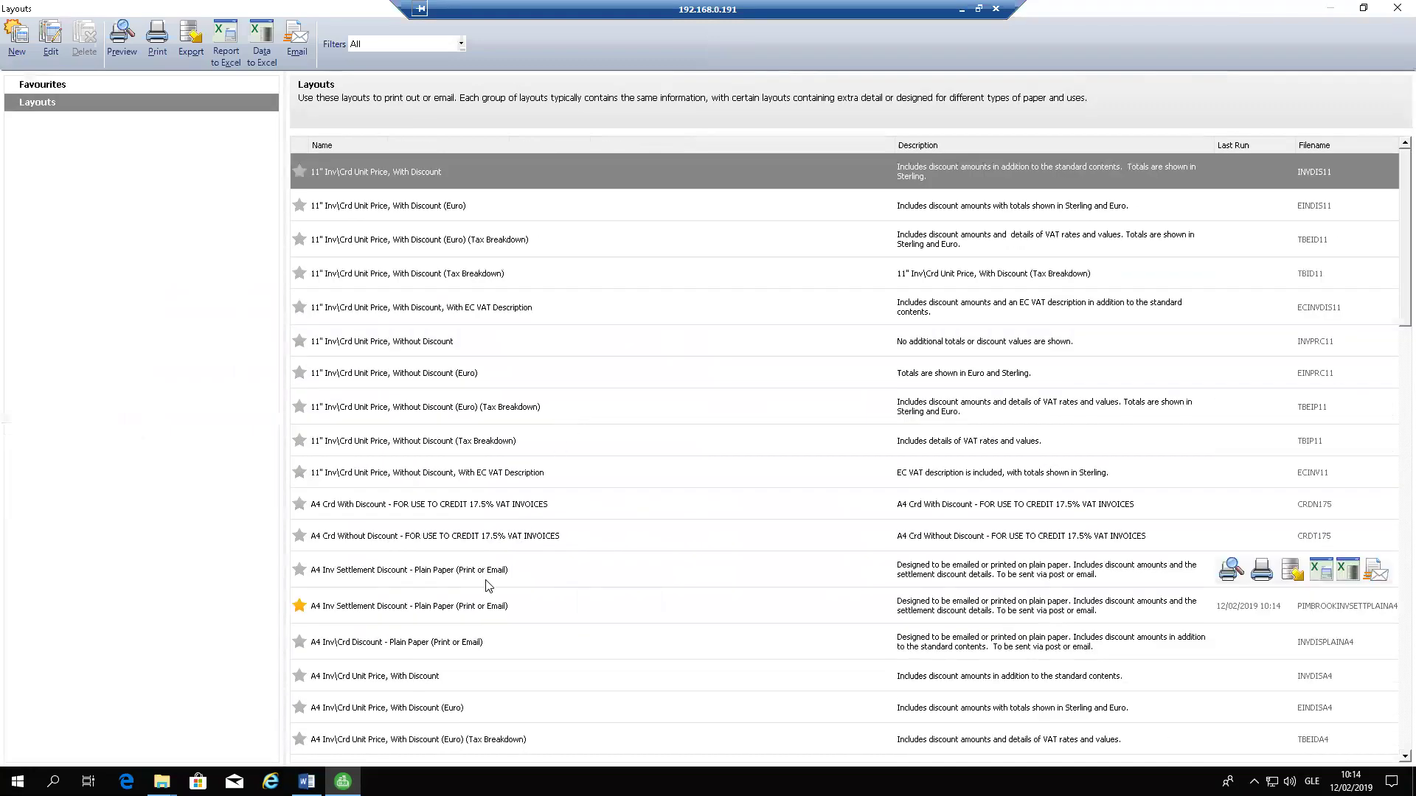
{"action": "left_click", "coordinate": [487, 586]}
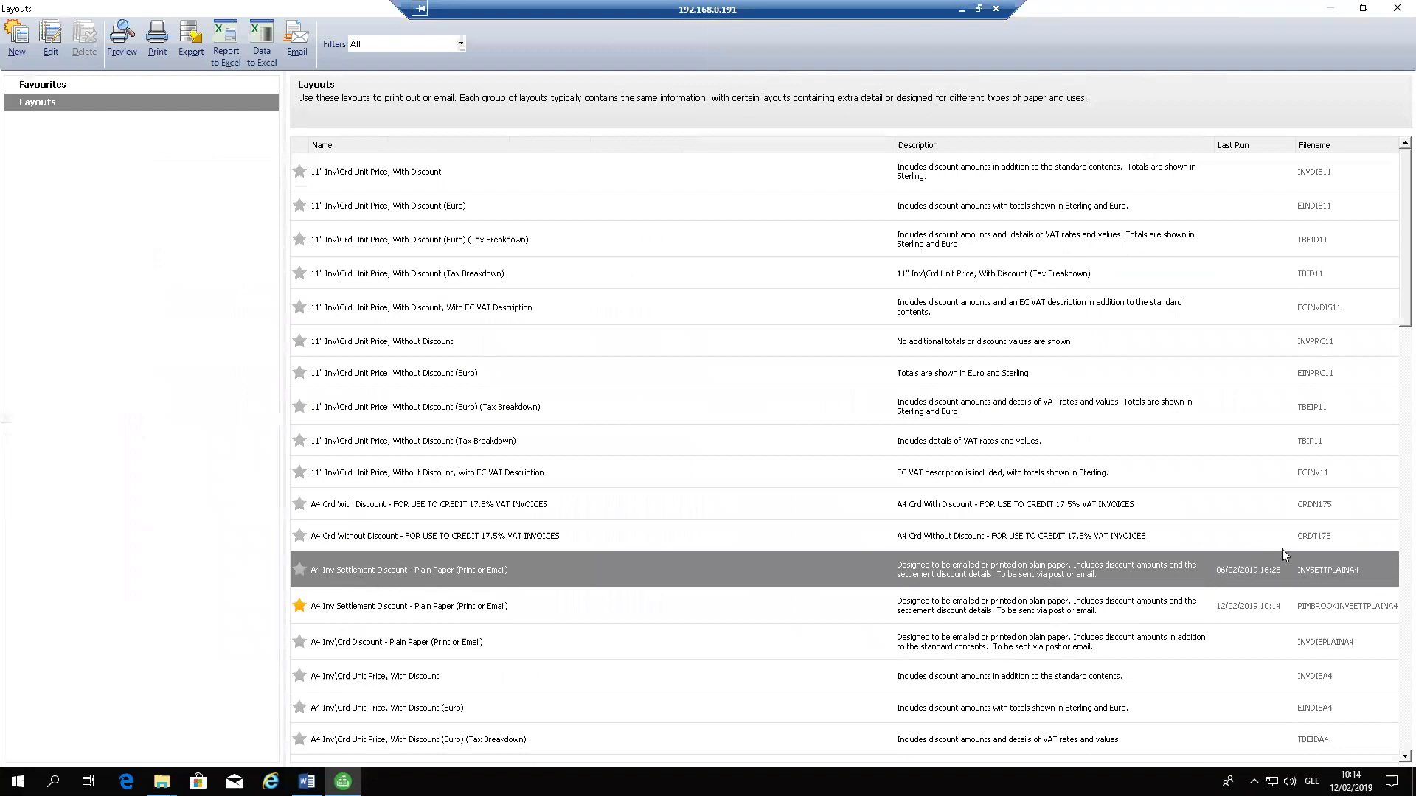
{"action": "left_click", "coordinate": [1230, 569]}
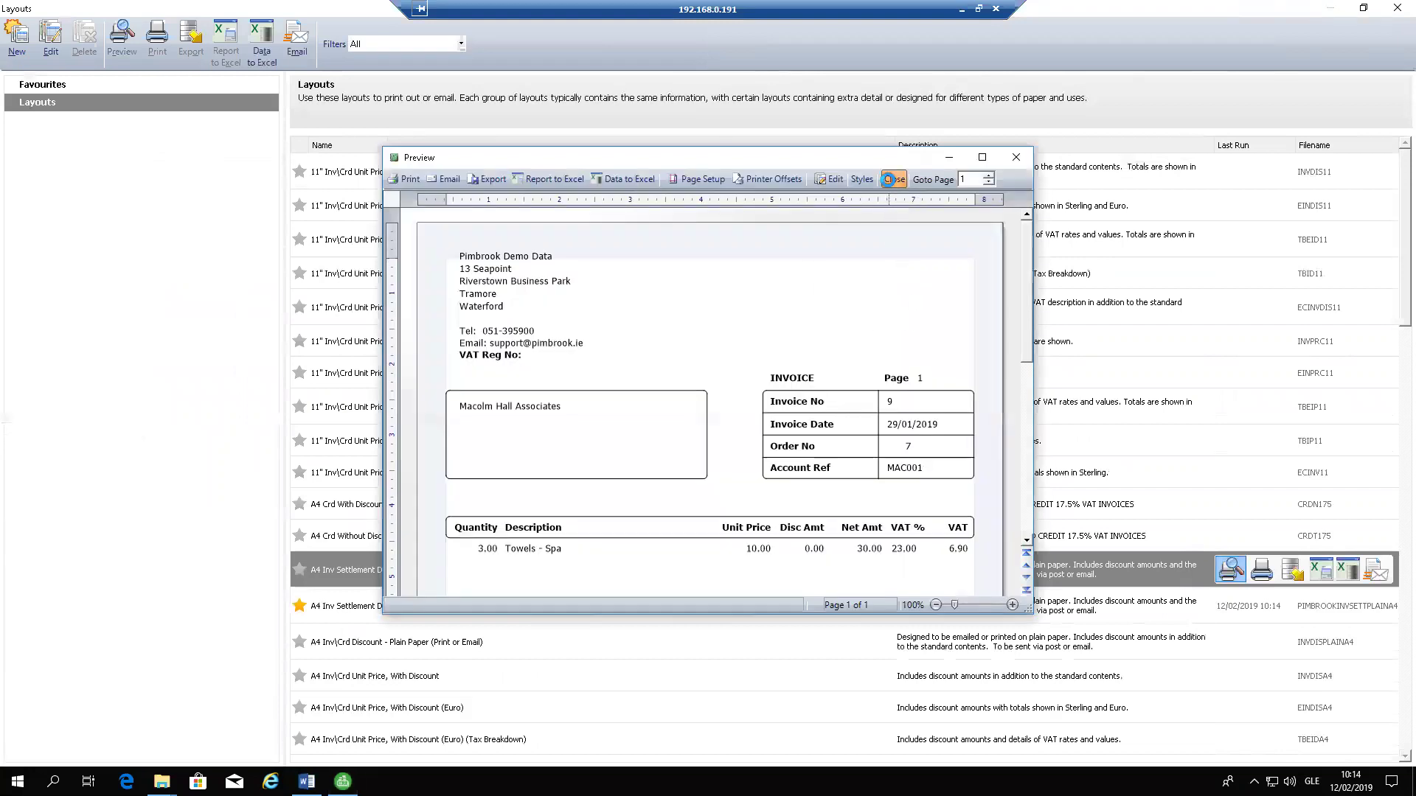
Open the INVSETTPLAINA4 layout for editing and insert the pimbrook logo, stored in the report, beside the company address in the header.
{"action": "left_click", "coordinate": [893, 179]}
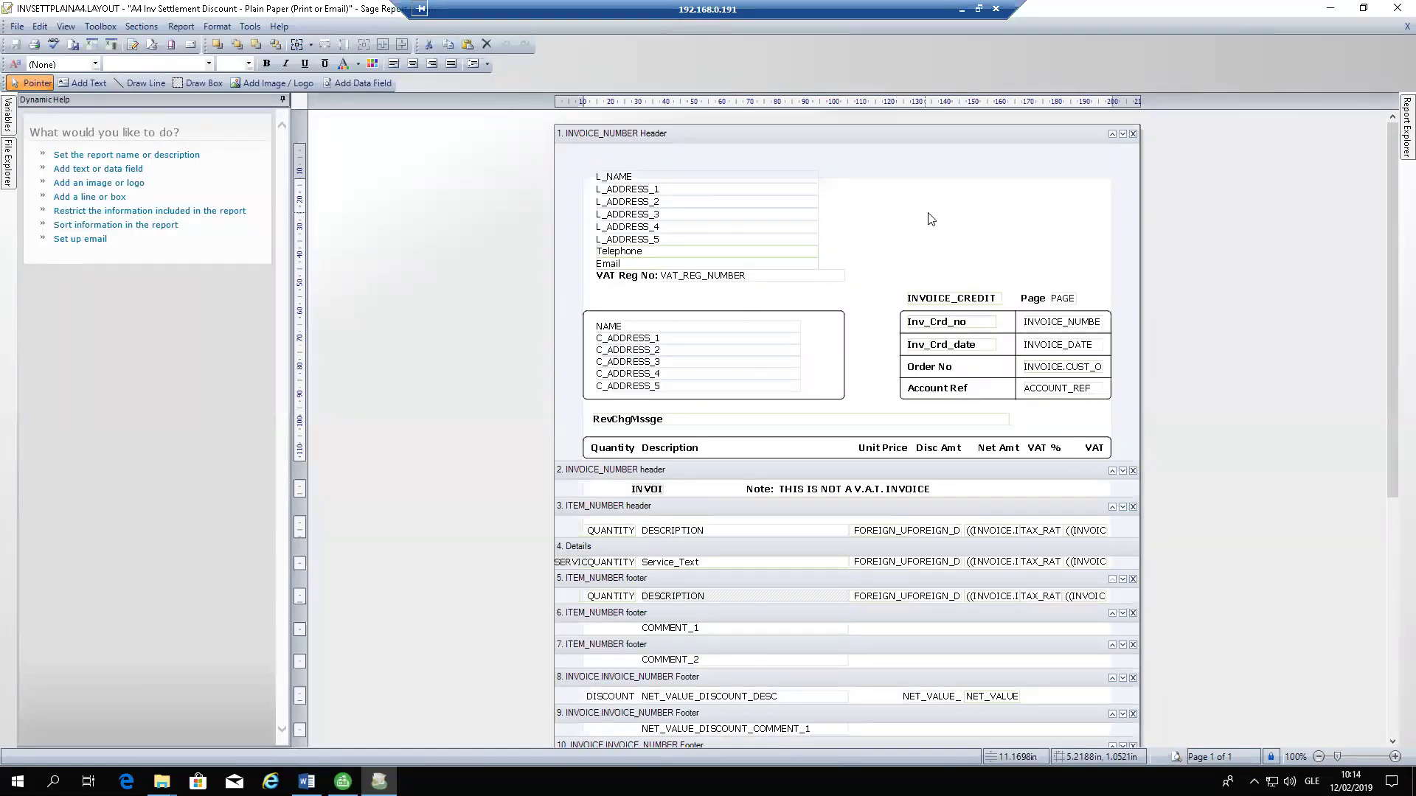
{"action": "left_click", "coordinate": [877, 188]}
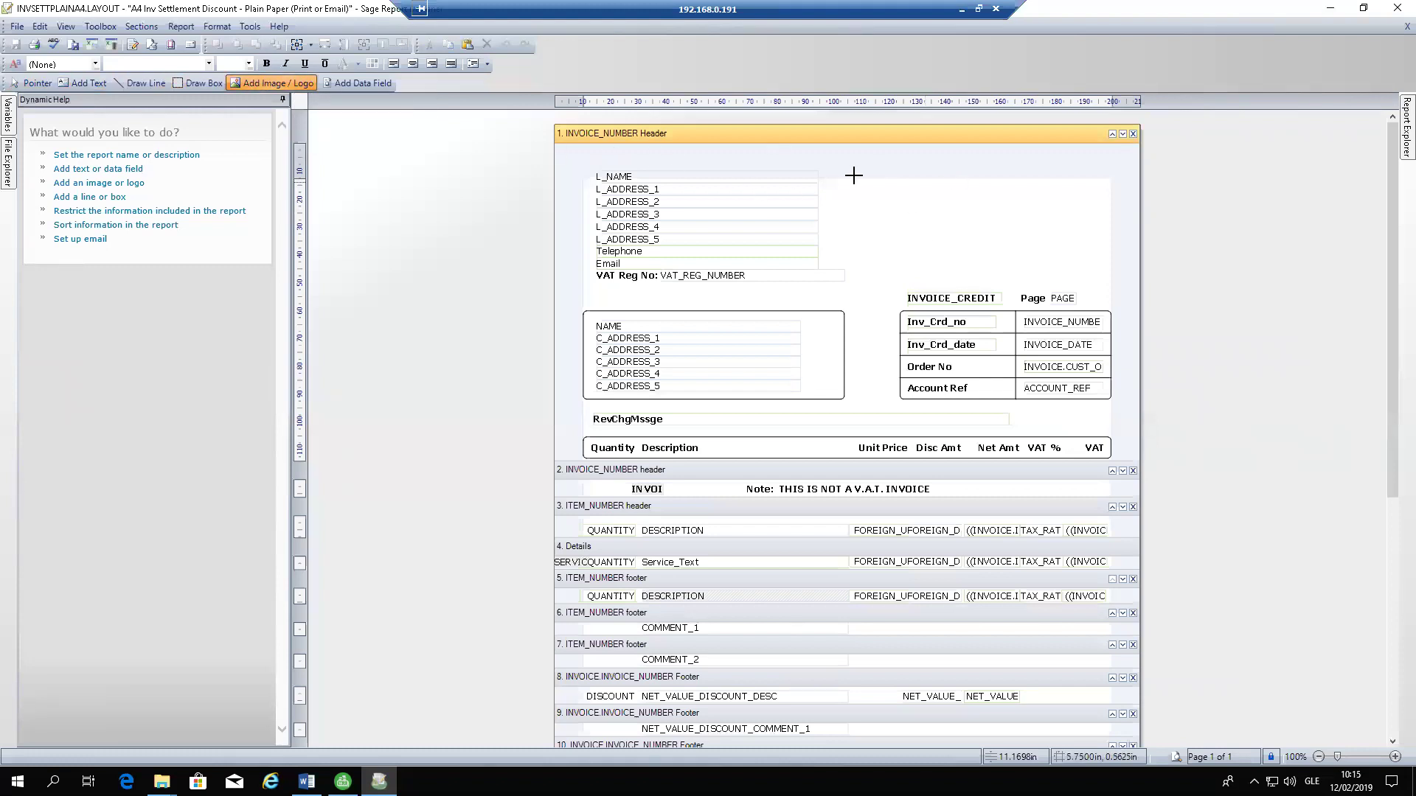
{"action": "left_click_drag", "start_coordinate": [853, 175], "coordinate": [1095, 264]}
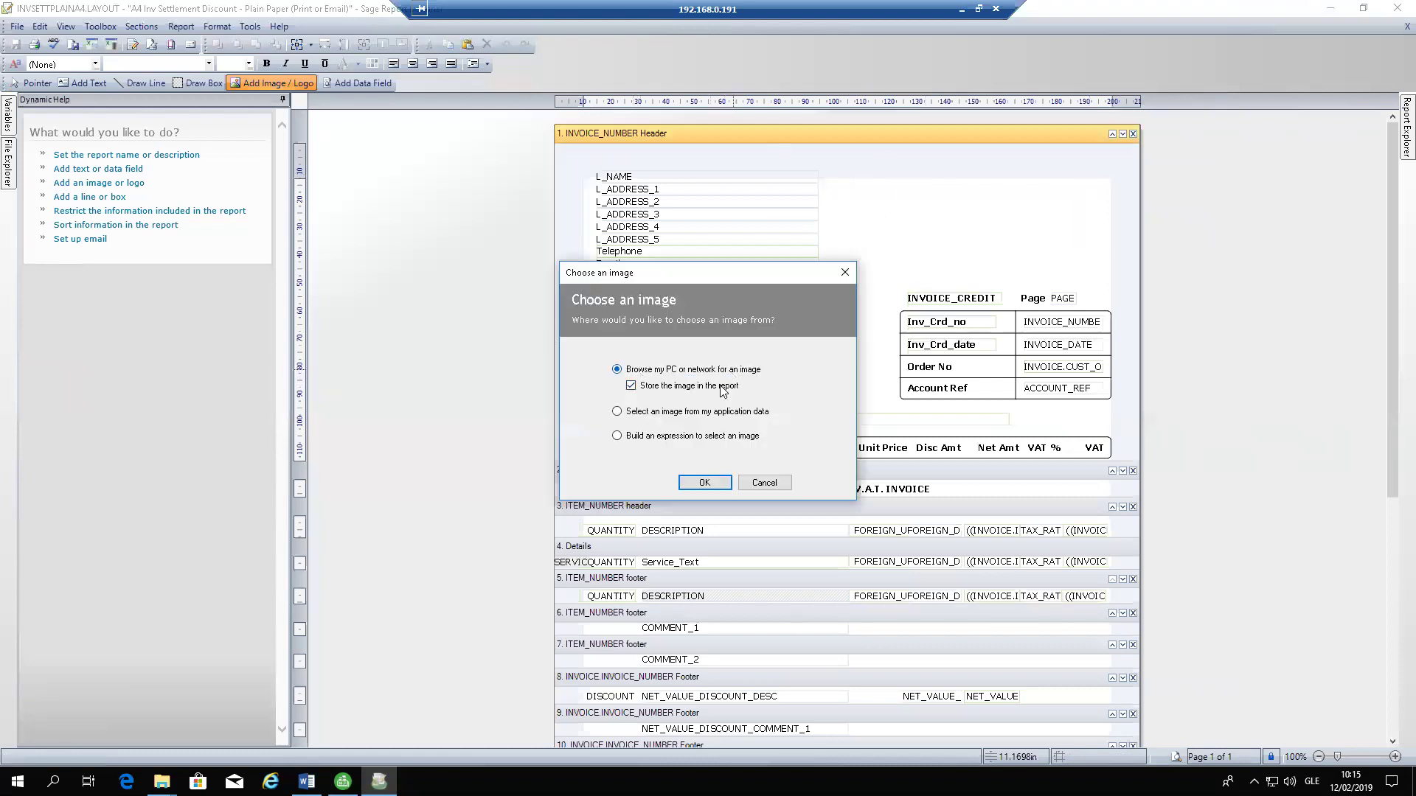
{"action": "left_click", "coordinate": [703, 484]}
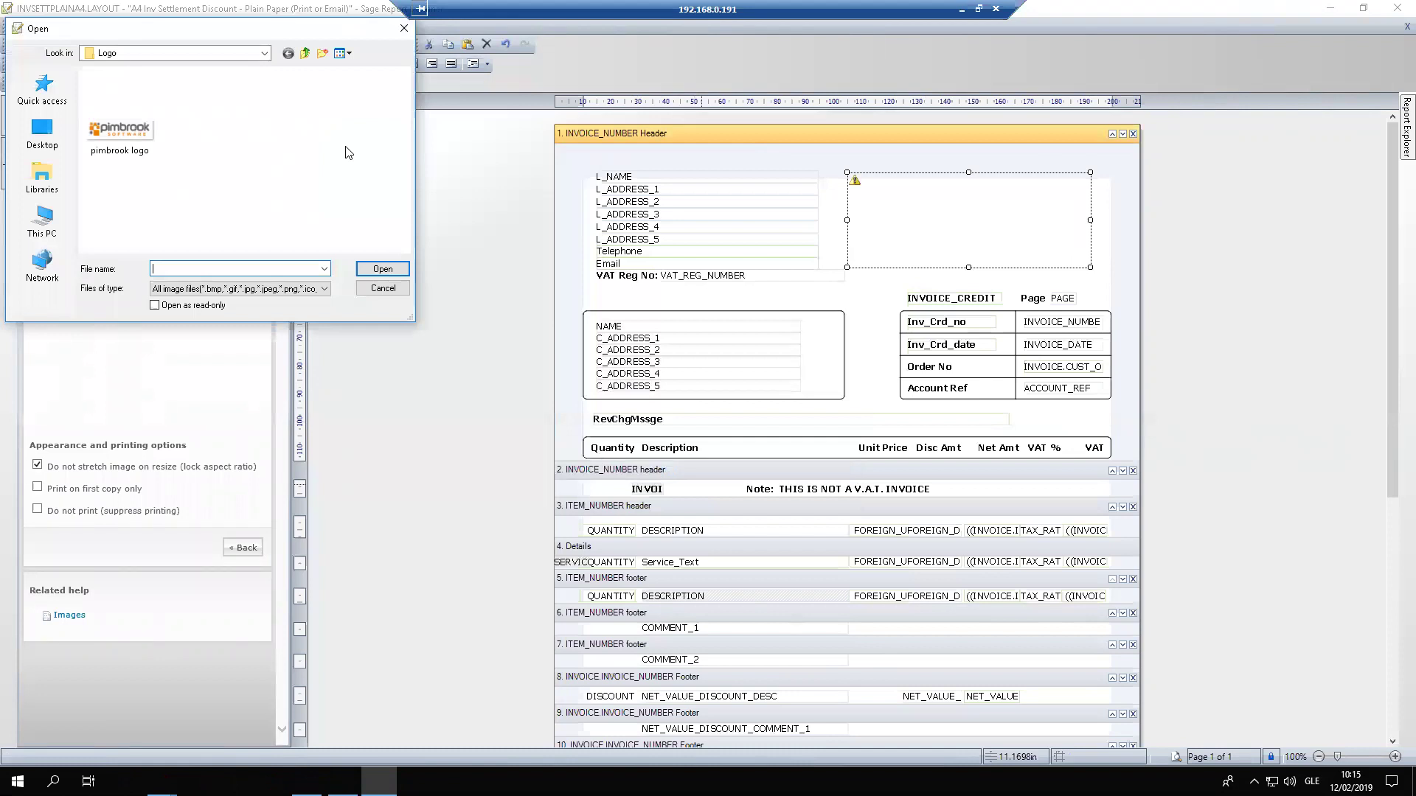
{"action": "double_click", "coordinate": [120, 133]}
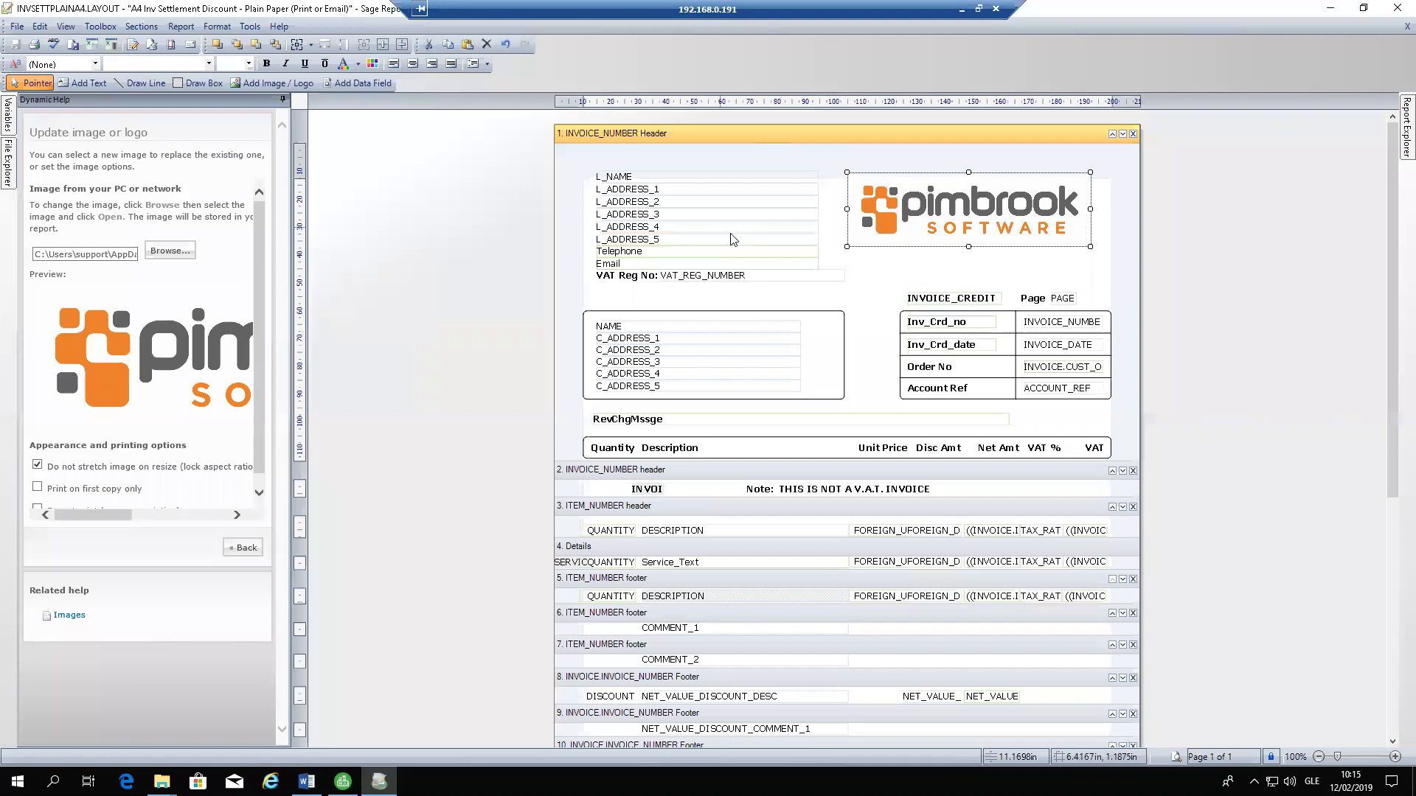
Reduce the logo to fit beside the company address and move the INVOICE_CREDIT field up beneath it.
{"action": "left_click_drag", "start_coordinate": [846, 247], "coordinate": [885, 188]}
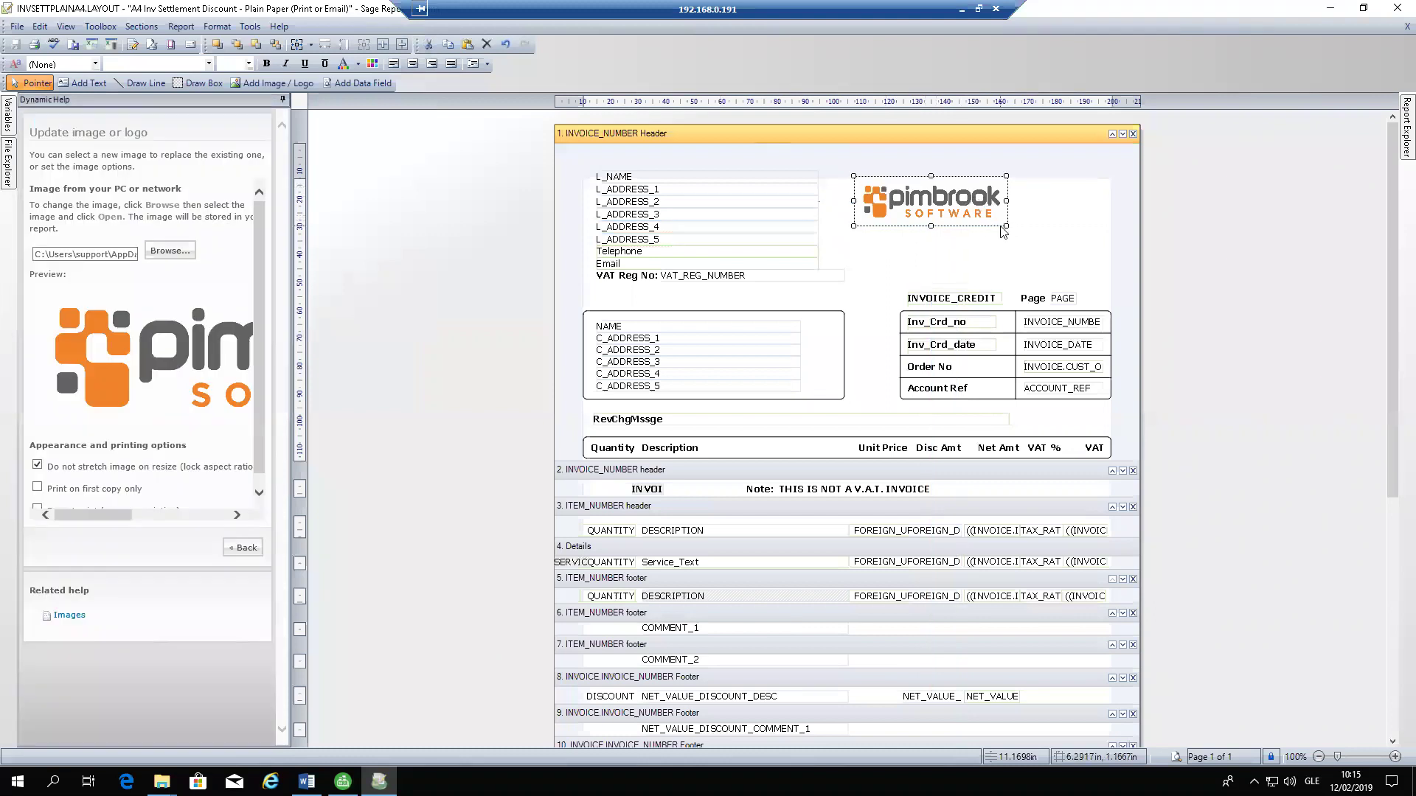
{"action": "left_click_drag", "start_coordinate": [1004, 228], "coordinate": [963, 257]}
{"action": "left_click", "coordinate": [966, 299]}
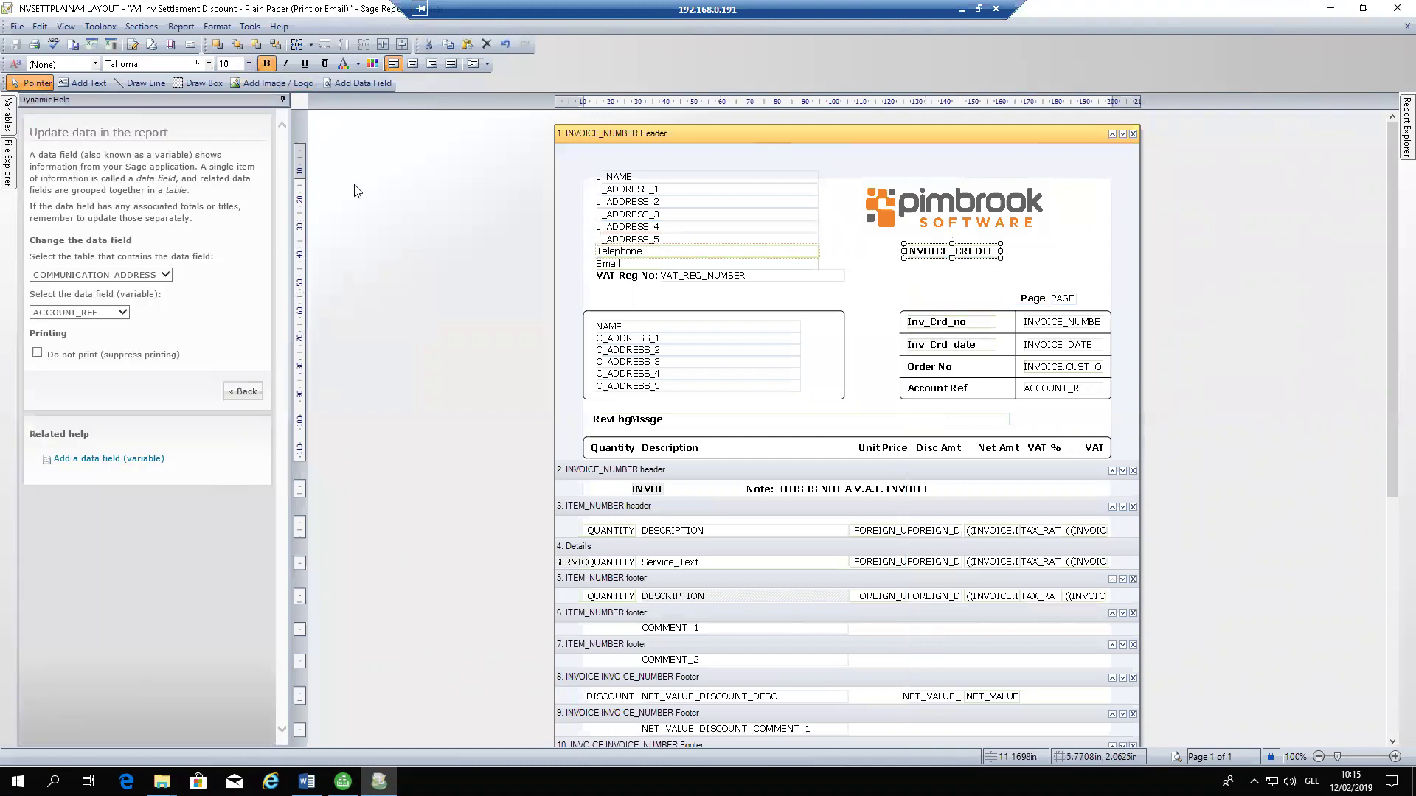
Format the INVOICE_CREDIT field as 18 pt underlined text and widen its frame to fit.
{"action": "key", "text": "alt+Down"}
{"action": "key", "text": "Down"}
{"action": "key", "text": "Down"}
{"action": "key", "text": "Down"}
{"action": "key", "text": "Down"}
{"action": "key", "text": "Down"}
{"action": "key", "text": "Return"}
{"action": "key", "text": "ctrl+u"}
{"action": "left_click_drag", "start_coordinate": [1000, 256], "coordinate": [1072, 260]}
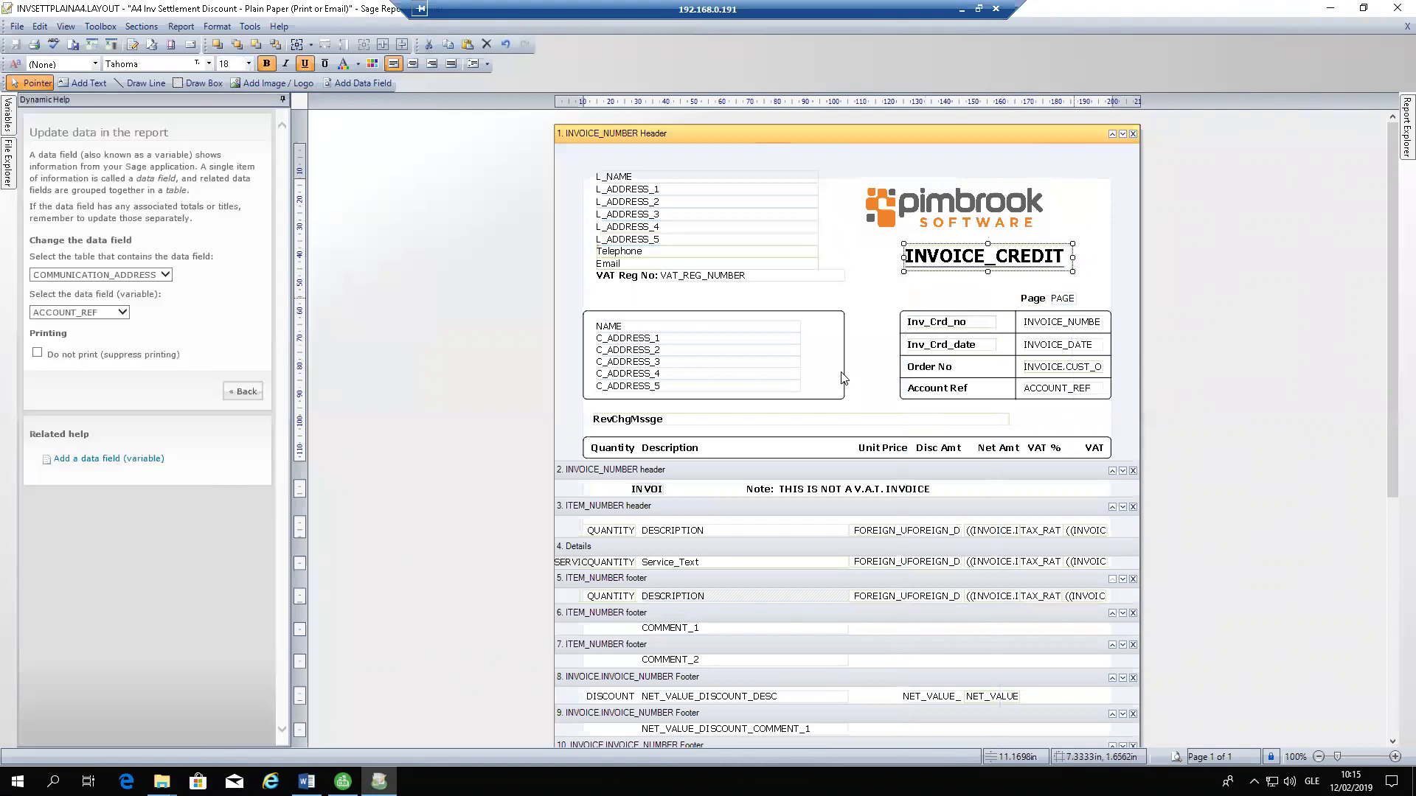
{"action": "left_click", "coordinate": [874, 296]}
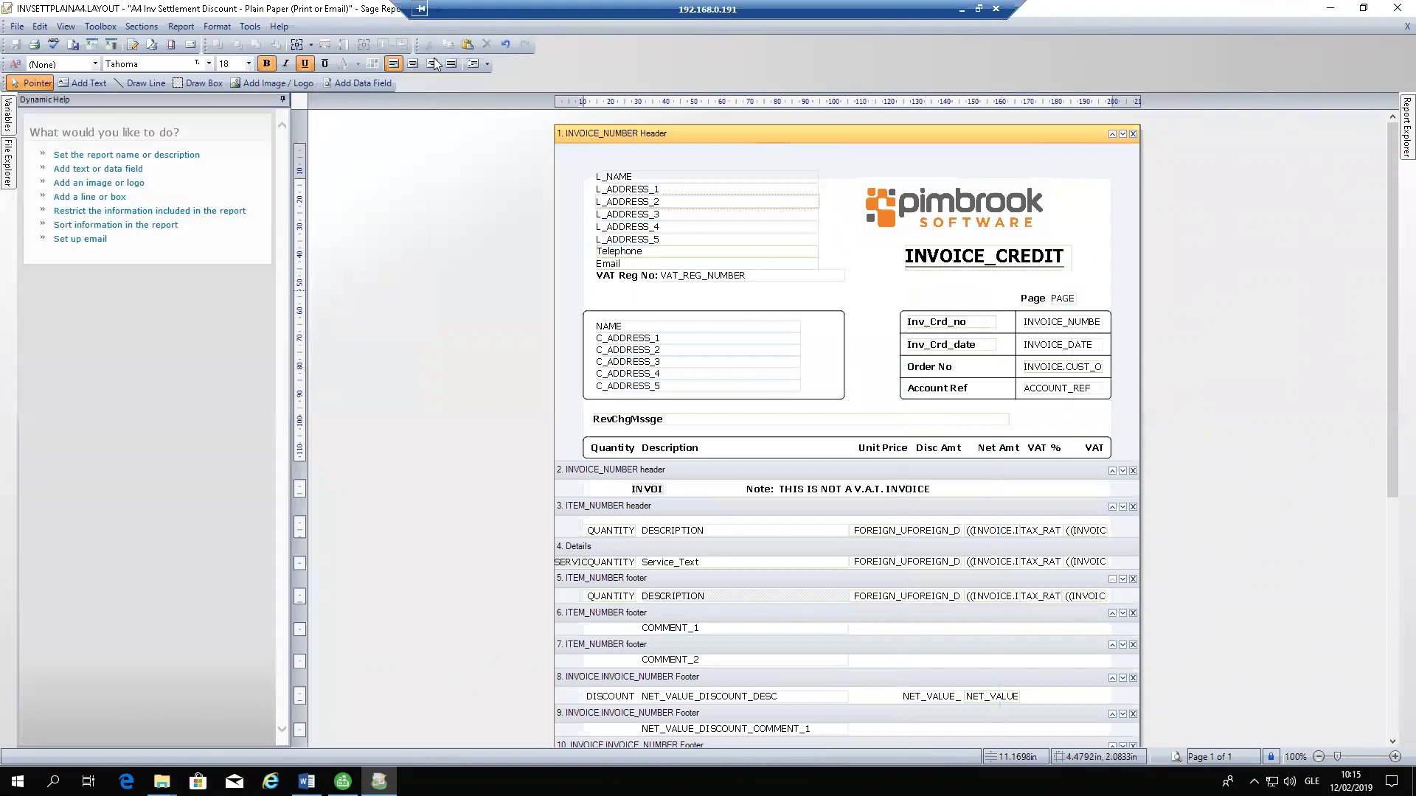
Save the edited layout in the company's Layouts folder under the new file name Pimbrook invoice and close the report designer.
{"action": "left_click", "coordinate": [15, 26]}
{"action": "left_click", "coordinate": [42, 129]}
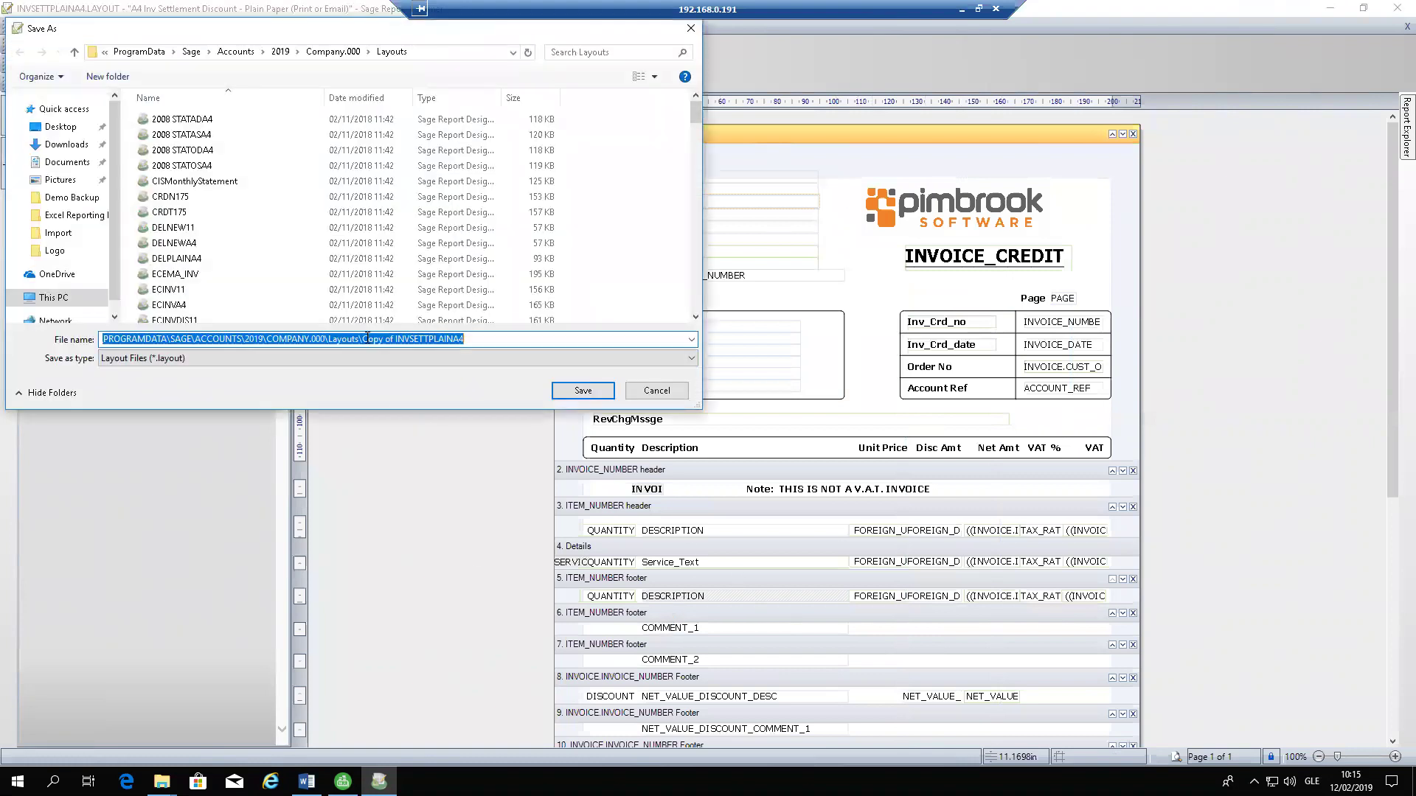
{"action": "left_click_drag", "start_coordinate": [366, 338], "coordinate": [396, 338]}
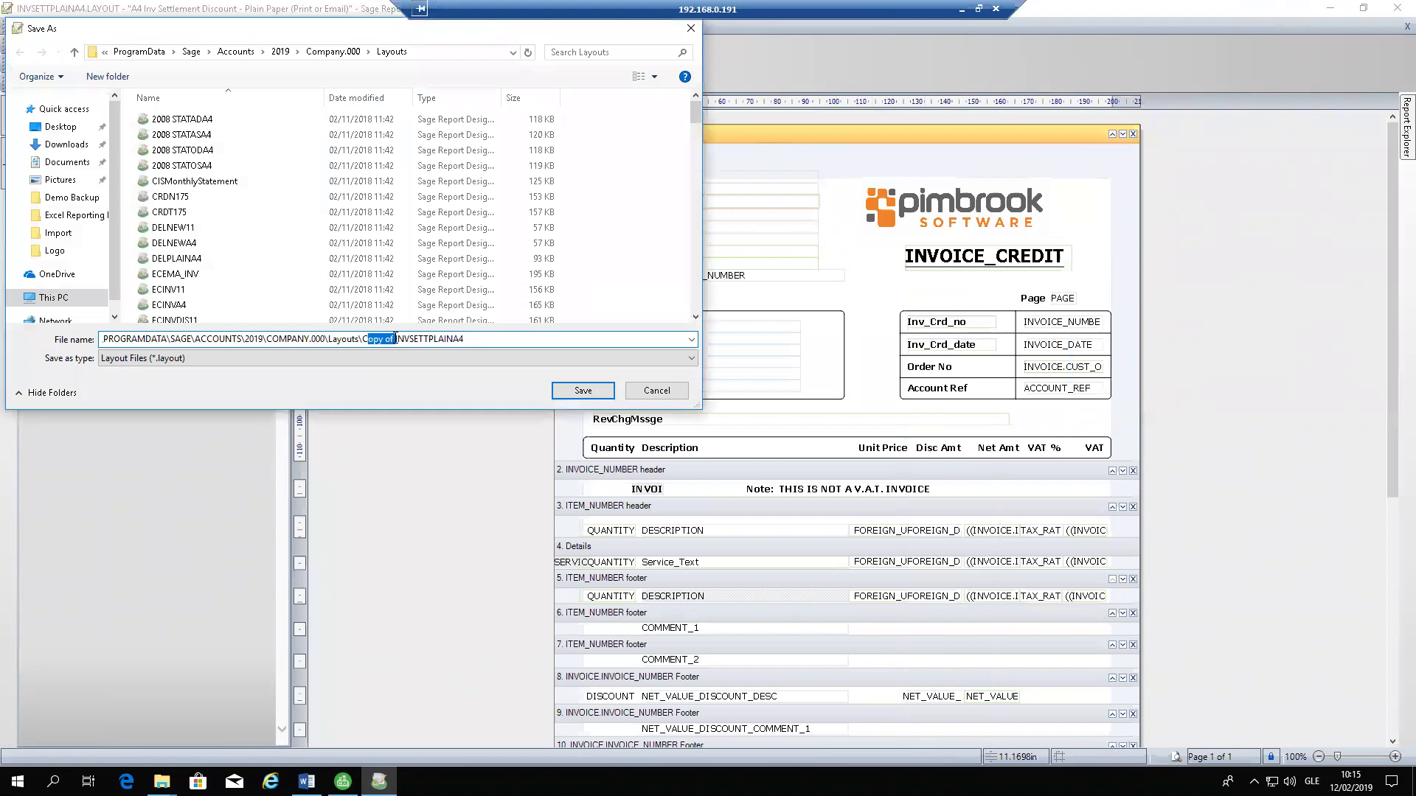
{"action": "key", "text": "Delete"}
{"action": "key", "text": "BackSpace"}
{"action": "type", "text": "Pimb"}
{"action": "left_click", "coordinate": [396, 337]}
{"action": "type", "text": "roo"}
{"action": "key", "text": "BackSpace"}
{"action": "key", "text": "BackSpace"}
{"action": "key", "text": "BackSpace"}
{"action": "key", "text": "BackSpace"}
{"action": "key", "text": "BackSpace"}
{"action": "key", "text": "BackSpace"}
{"action": "type", "text": "brook invoice"}
{"action": "key", "text": "Delete"}
{"action": "key", "text": "Delete"}
{"action": "key", "text": "Delete"}
{"action": "key", "text": "Delete"}
{"action": "key", "text": "Delete"}
{"action": "key", "text": "Delete"}
{"action": "key", "text": "Delete"}
{"action": "key", "text": "Delete"}
{"action": "key", "text": "Delete"}
{"action": "key", "text": "Delete"}
{"action": "key", "text": "Delete"}
{"action": "key", "text": "Return"}
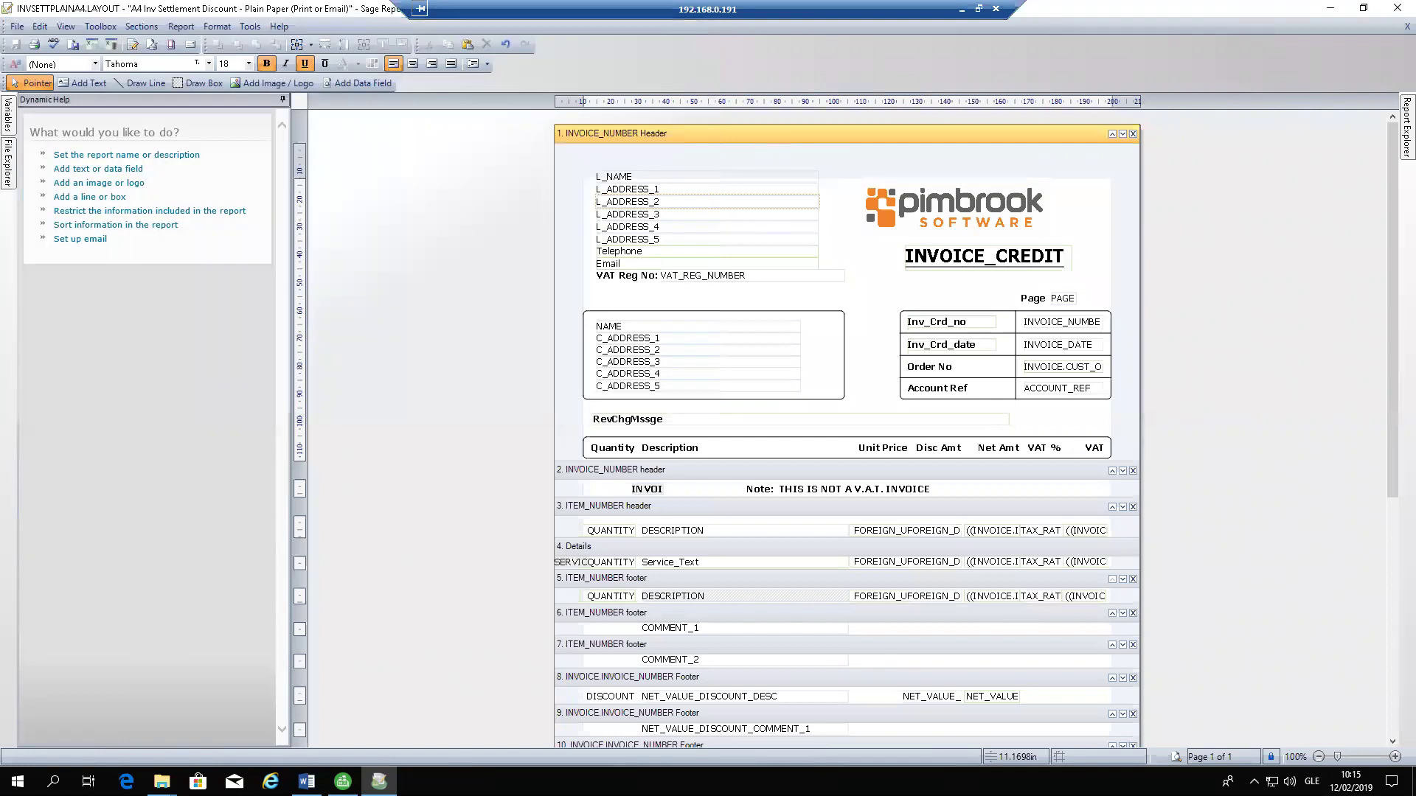
{"action": "left_click", "coordinate": [1396, 9]}
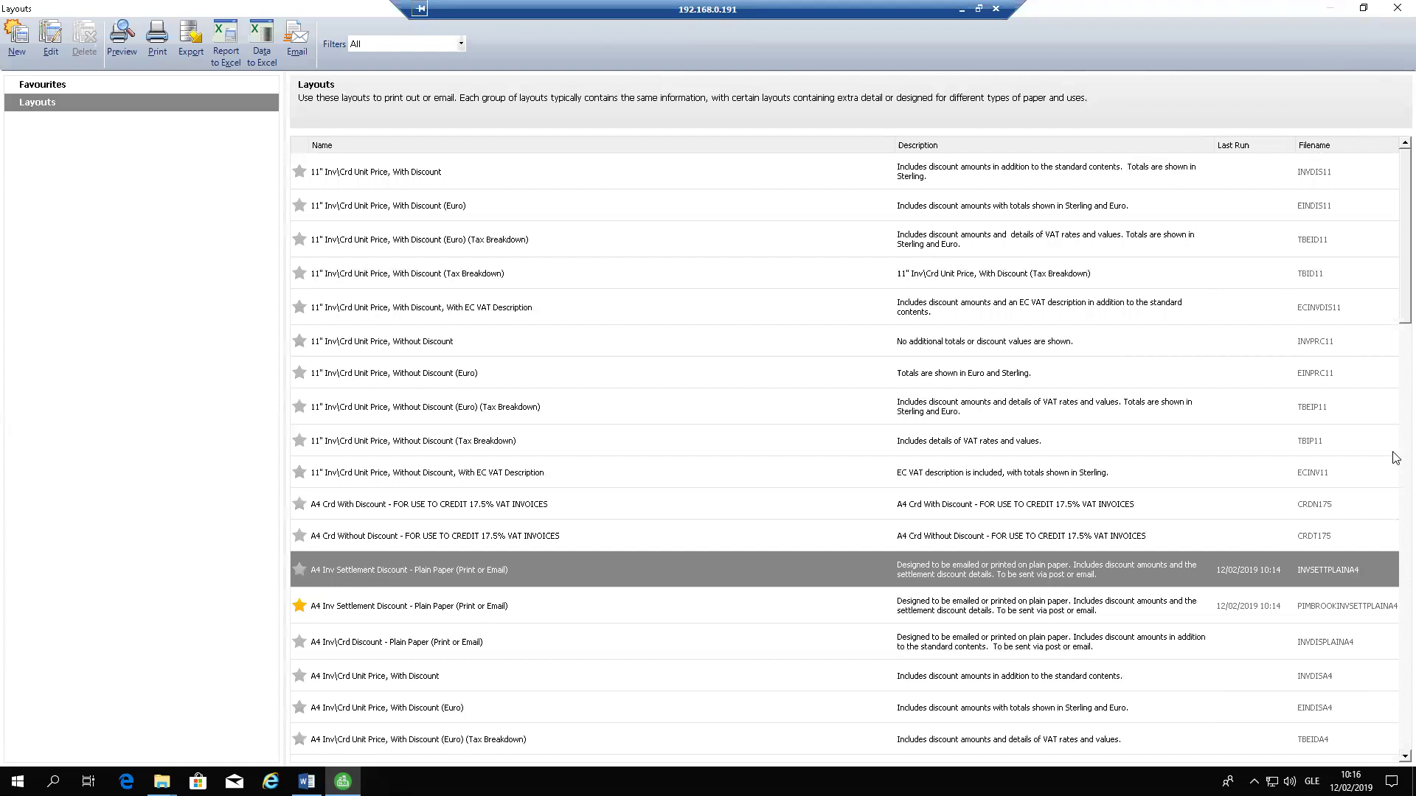
Rename the newly saved layout at the end of the layouts list to Pimbrook Invoice.
{"action": "scroll", "coordinate": [1394, 516], "scroll_direction": "down", "scroll_amount": 1}
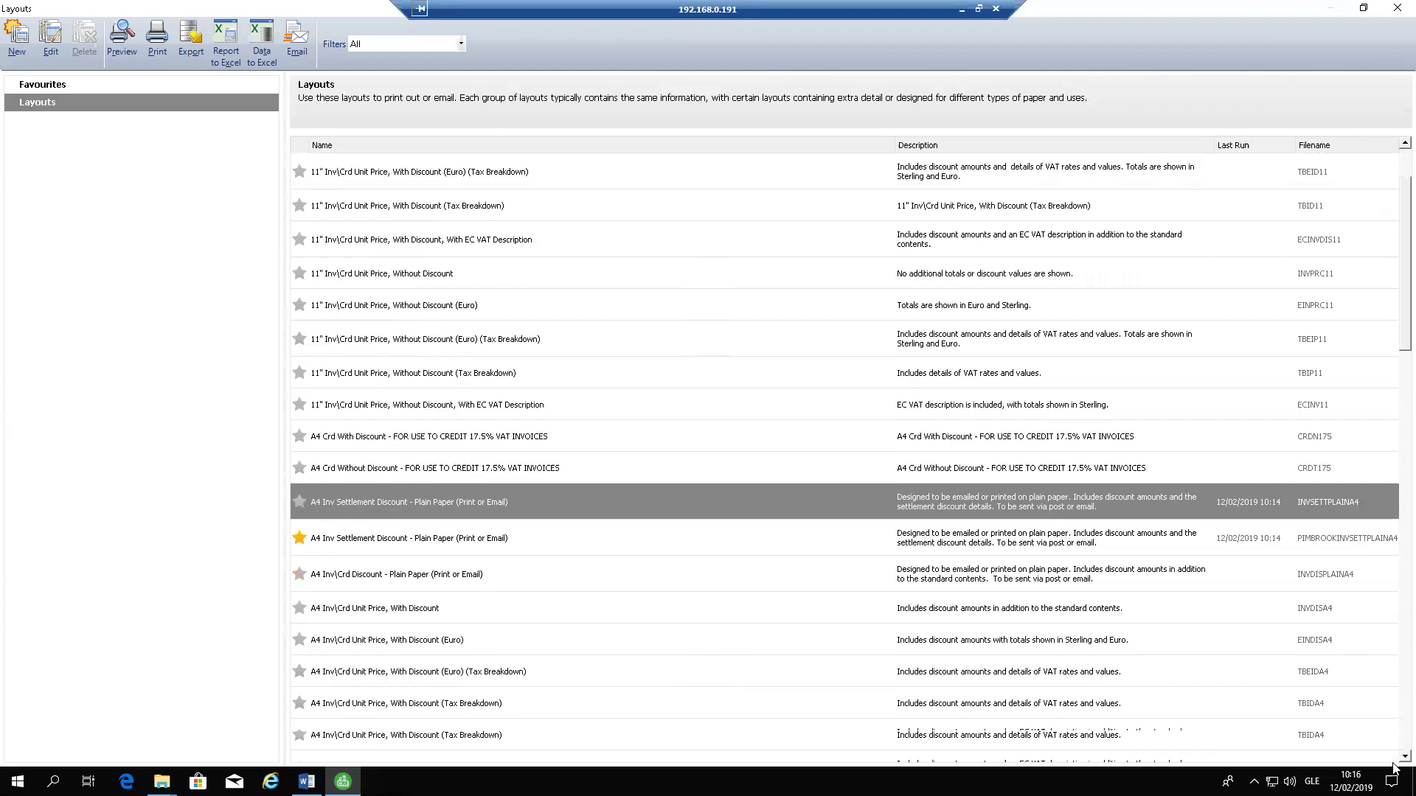
{"action": "scroll", "coordinate": [1396, 748], "scroll_direction": "down", "scroll_amount": 10}
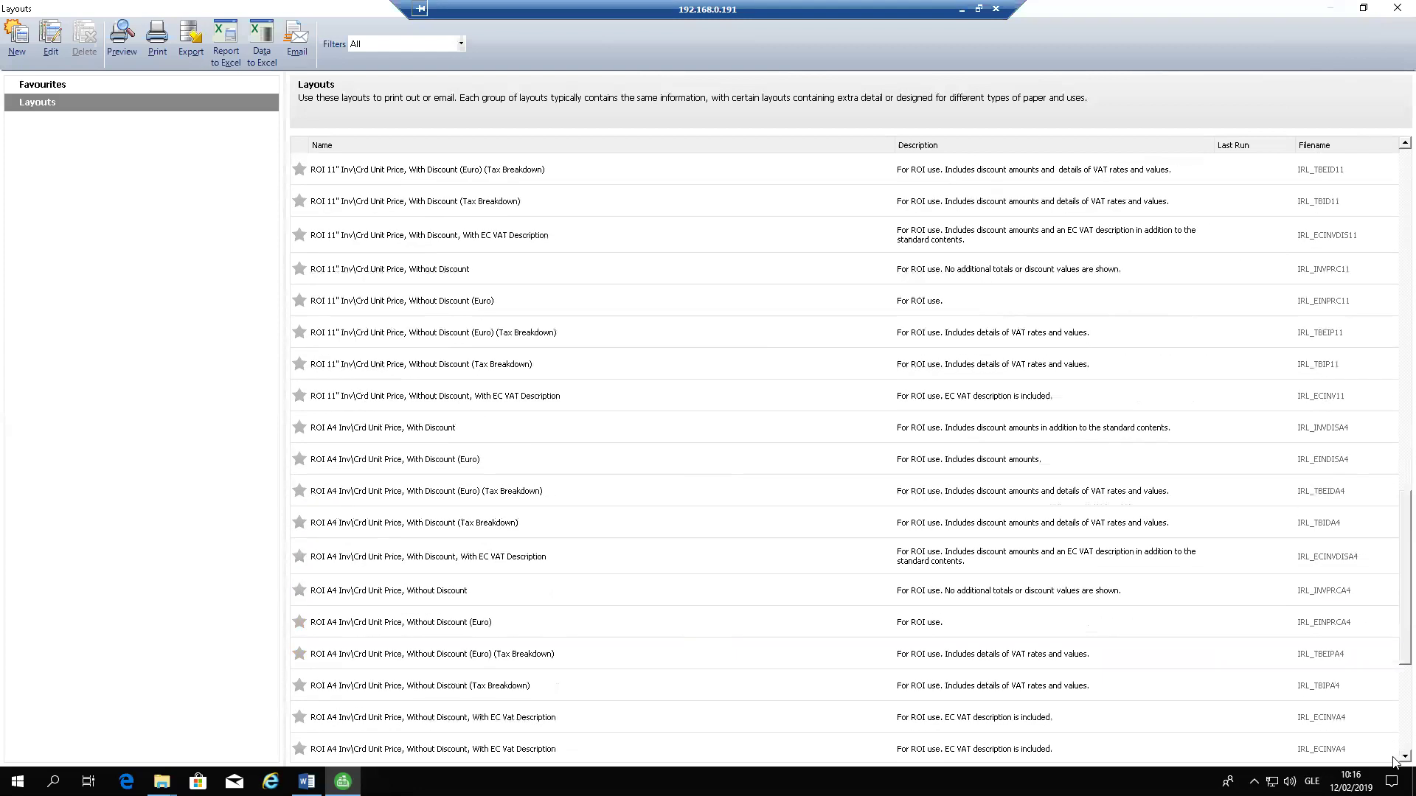
{"action": "left_click", "coordinate": [702, 732]}
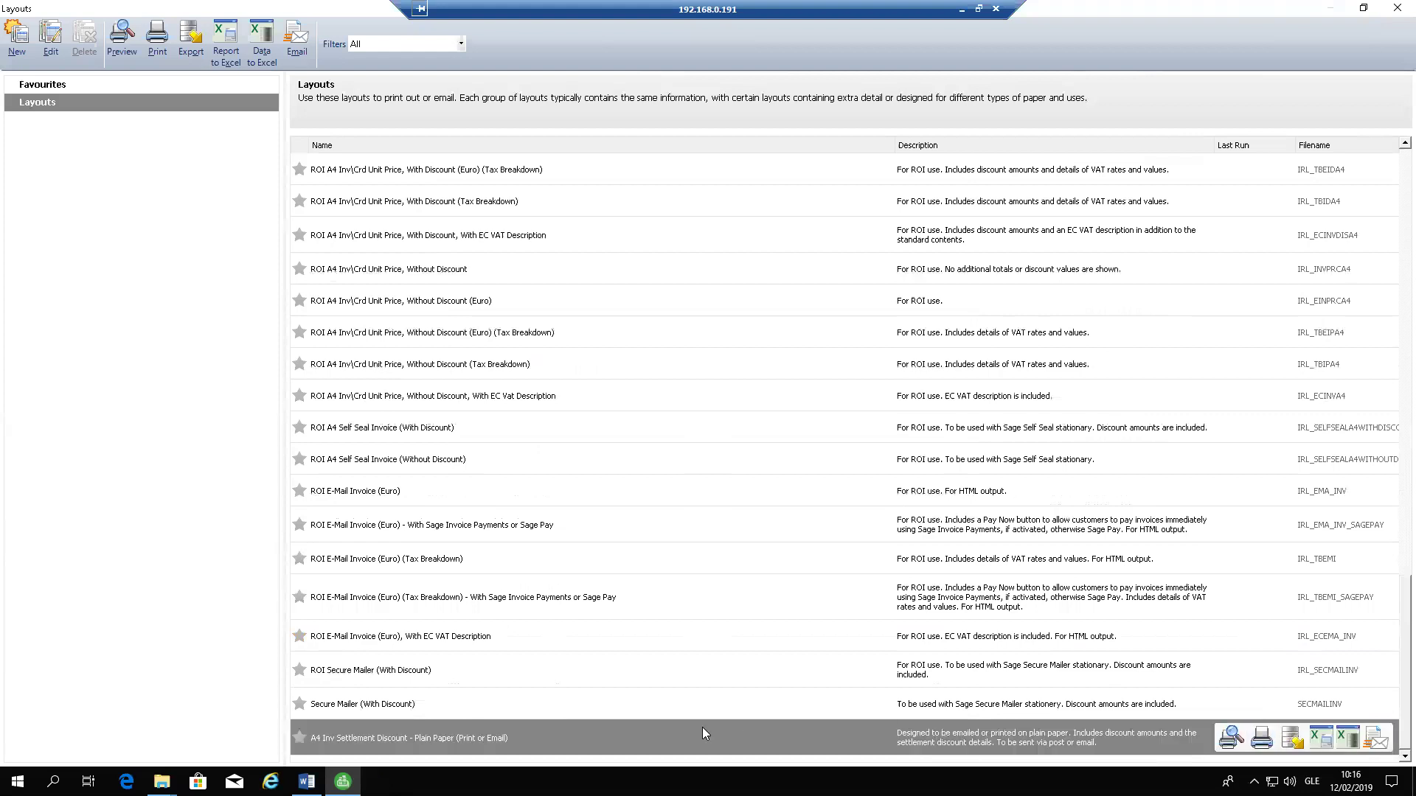
{"action": "right_click", "coordinate": [702, 734]}
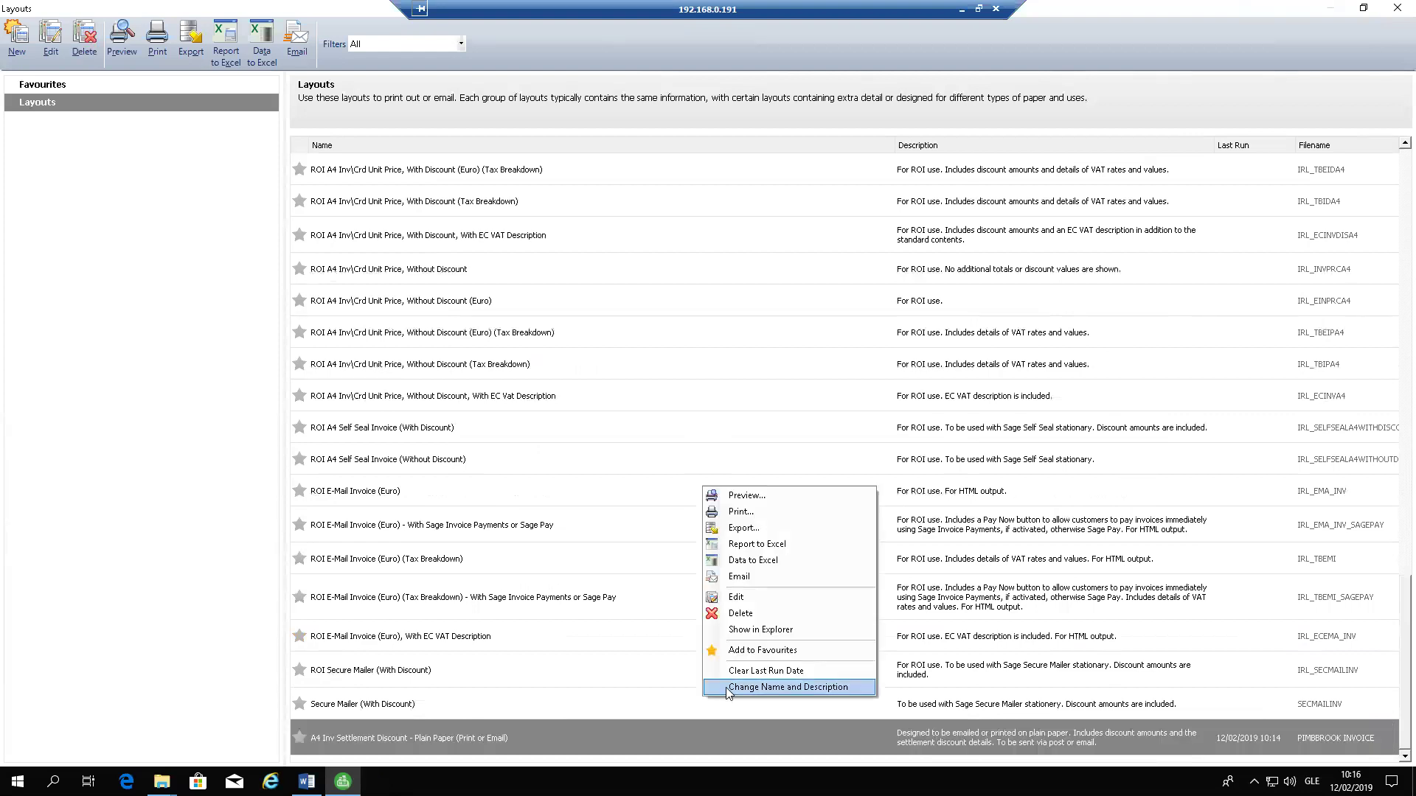
{"action": "left_click", "coordinate": [348, 743]}
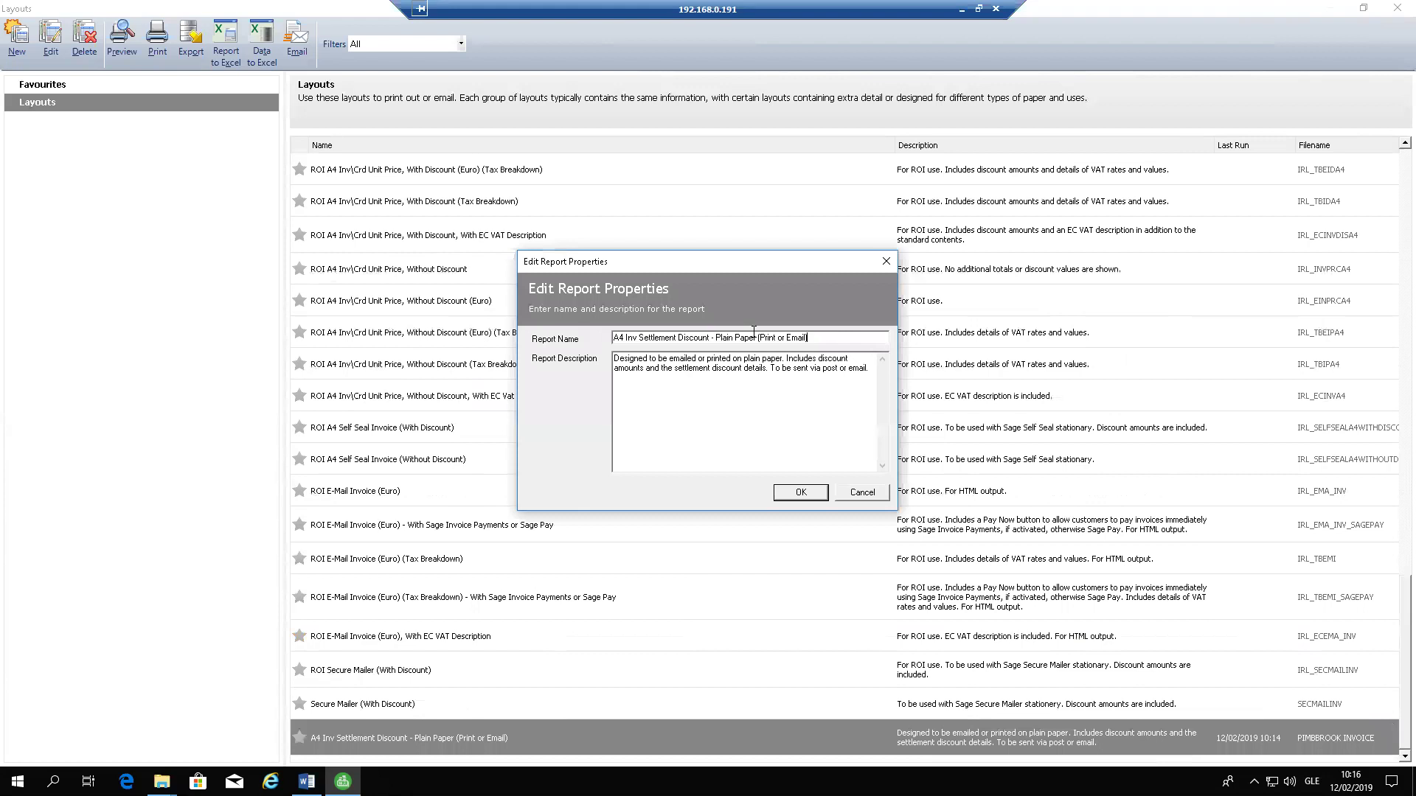
{"action": "type", "text": "Pimbrook"}
{"action": "key", "text": "Return"}
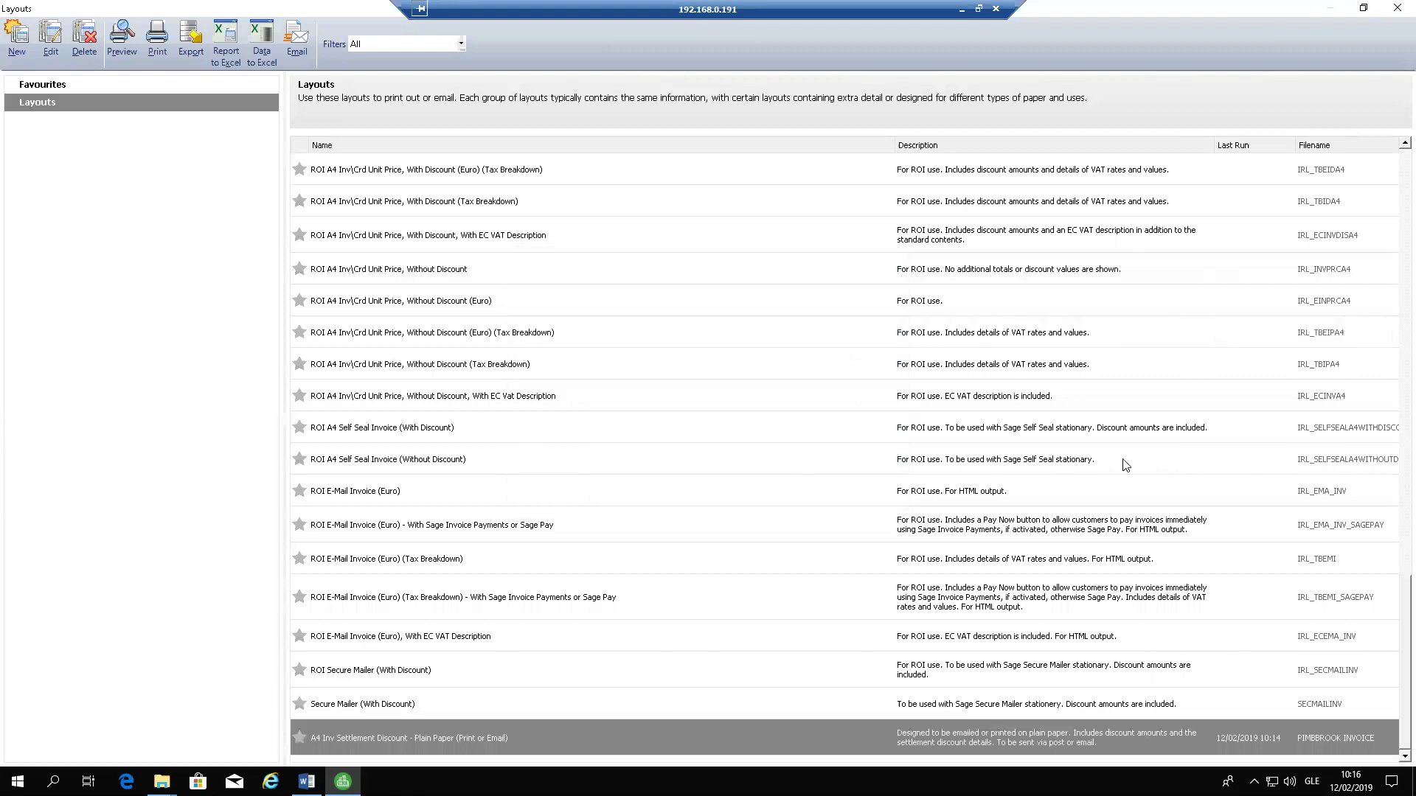
Preview invoice 9 with the Pimbrook Invoice layout, and close the preview and the Layouts window.
{"action": "mouse_move", "coordinate": [707, 756]}
{"action": "left_click", "coordinate": [1233, 743]}
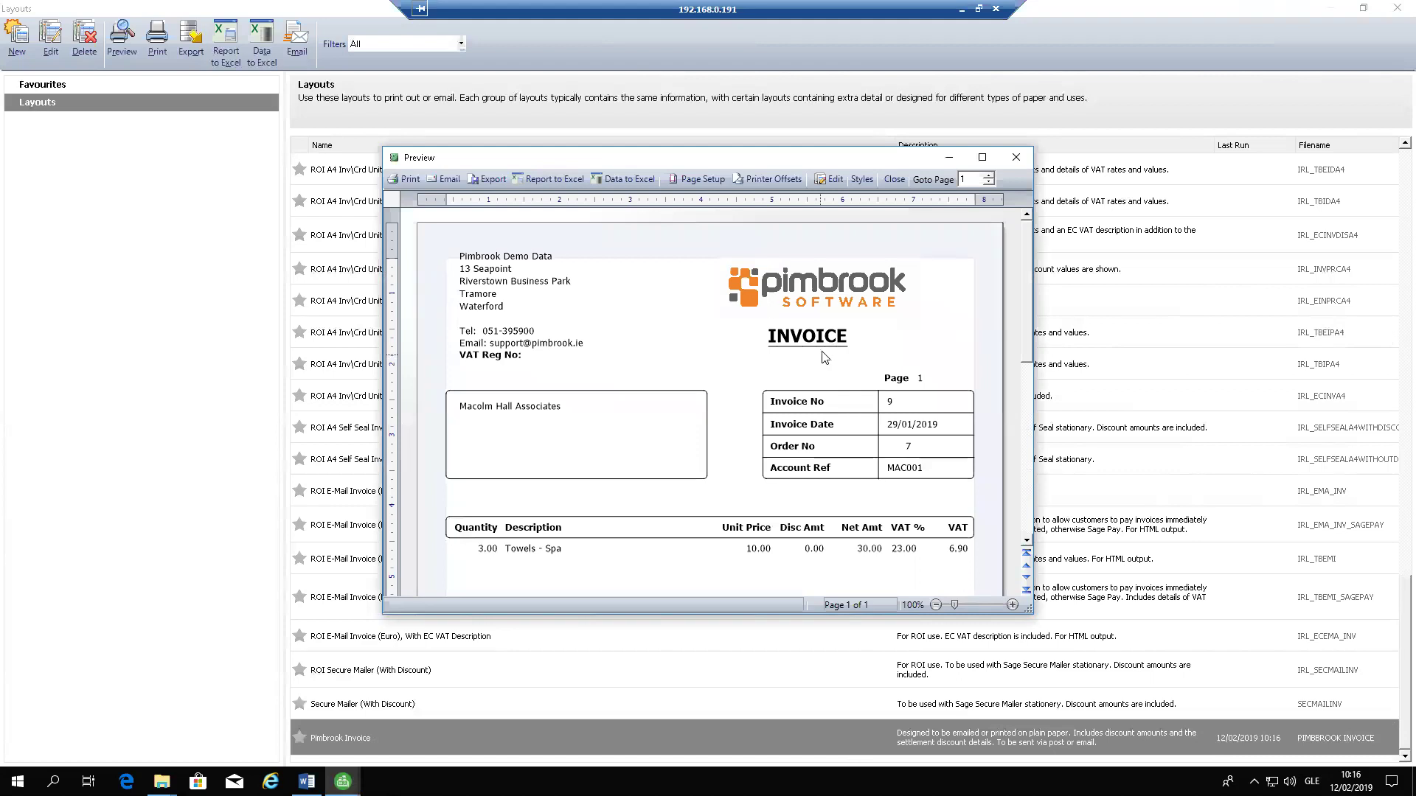
{"action": "left_click", "coordinate": [894, 180]}
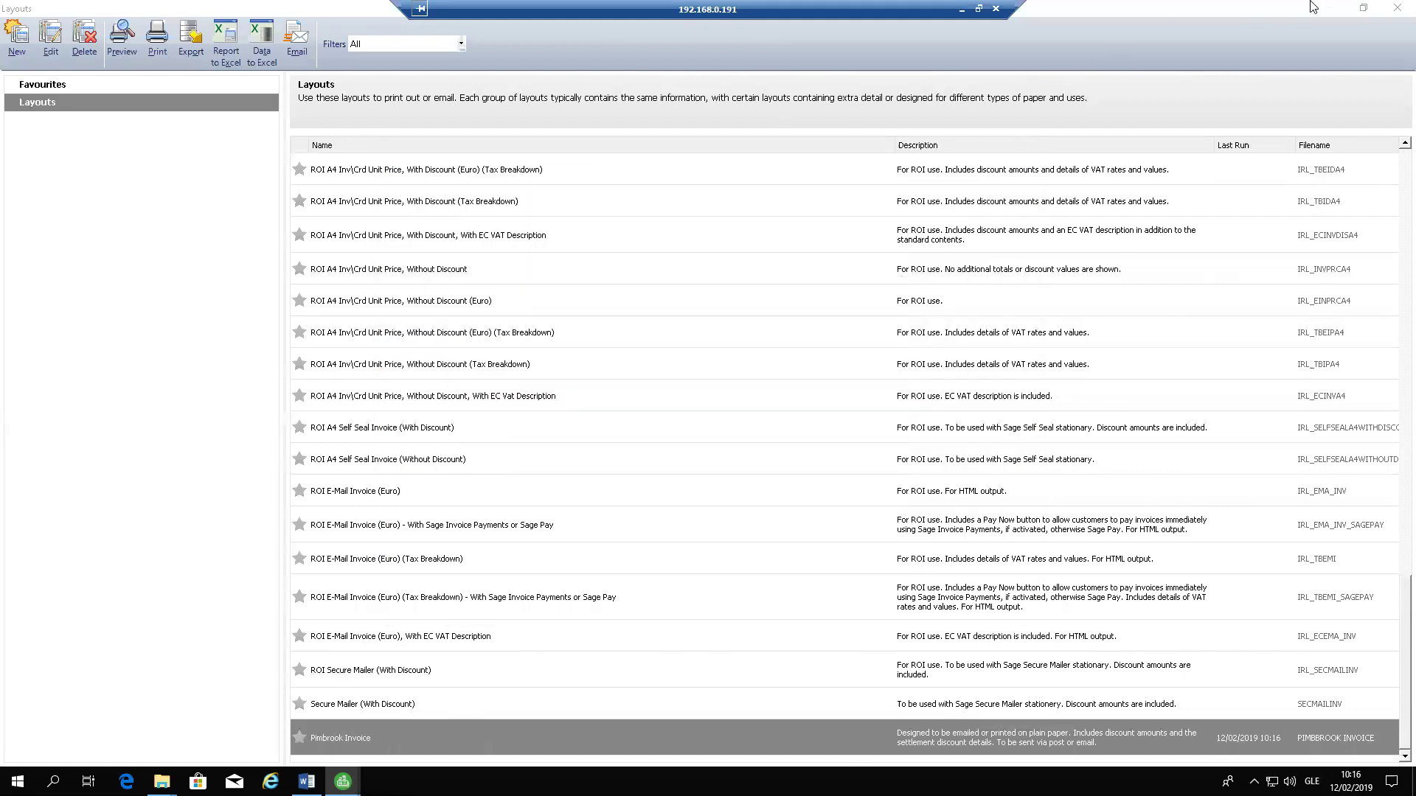
{"action": "left_click", "coordinate": [1395, 10]}
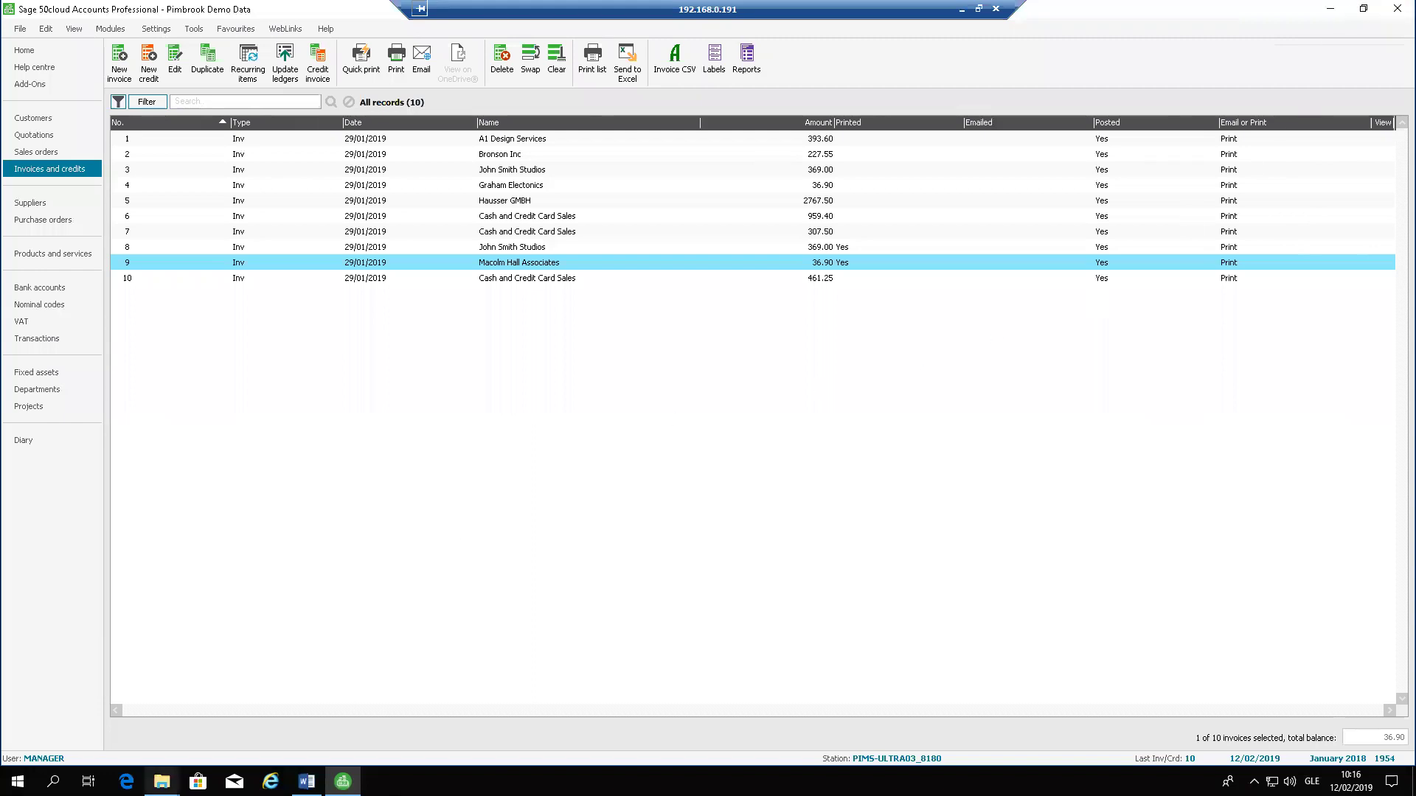
Open the Profit and Loss workbook from the Excel Reporting P&L folder in Excel and update it from the Sage data.
{"action": "mouse_move", "coordinate": [162, 781]}
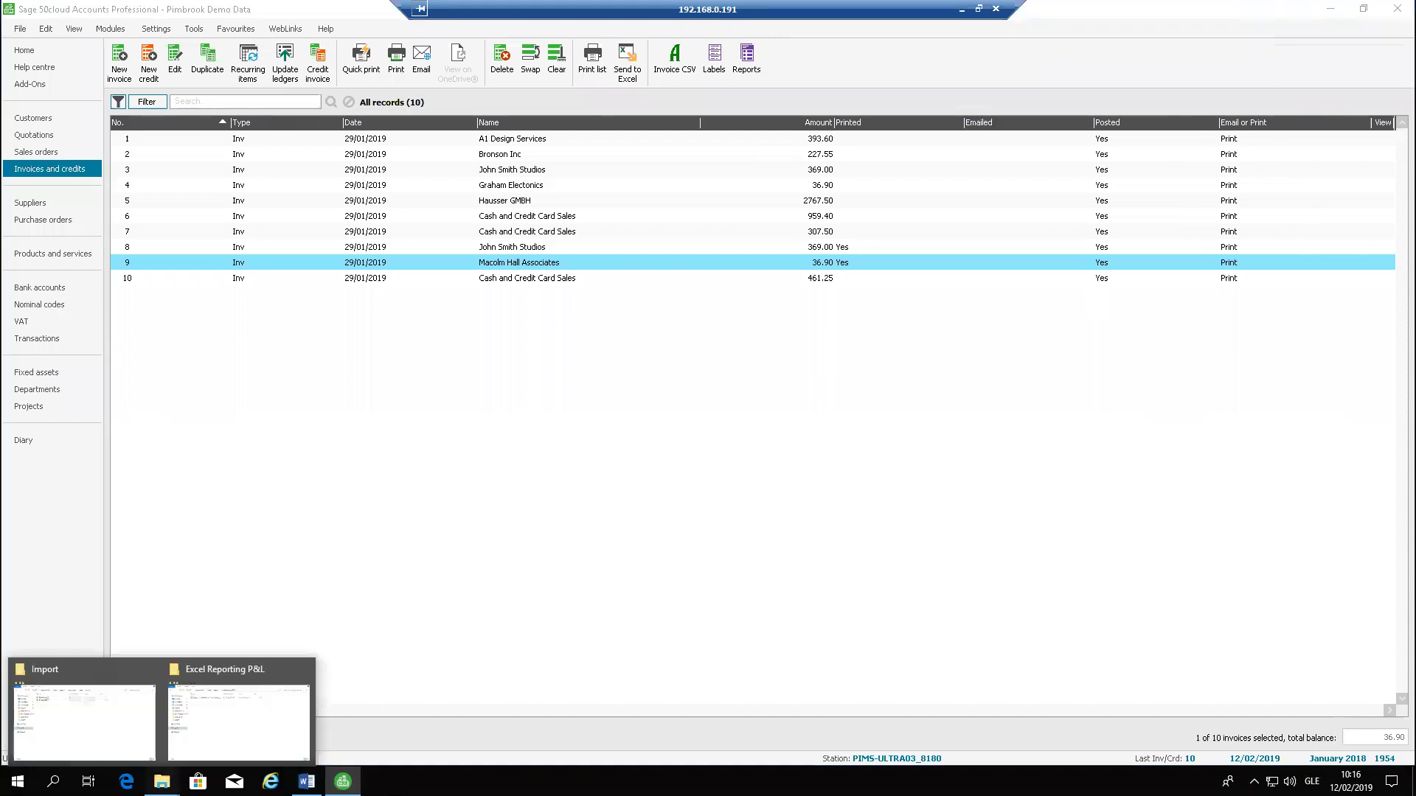
{"action": "left_click", "coordinate": [277, 713]}
{"action": "double_click", "coordinate": [545, 271]}
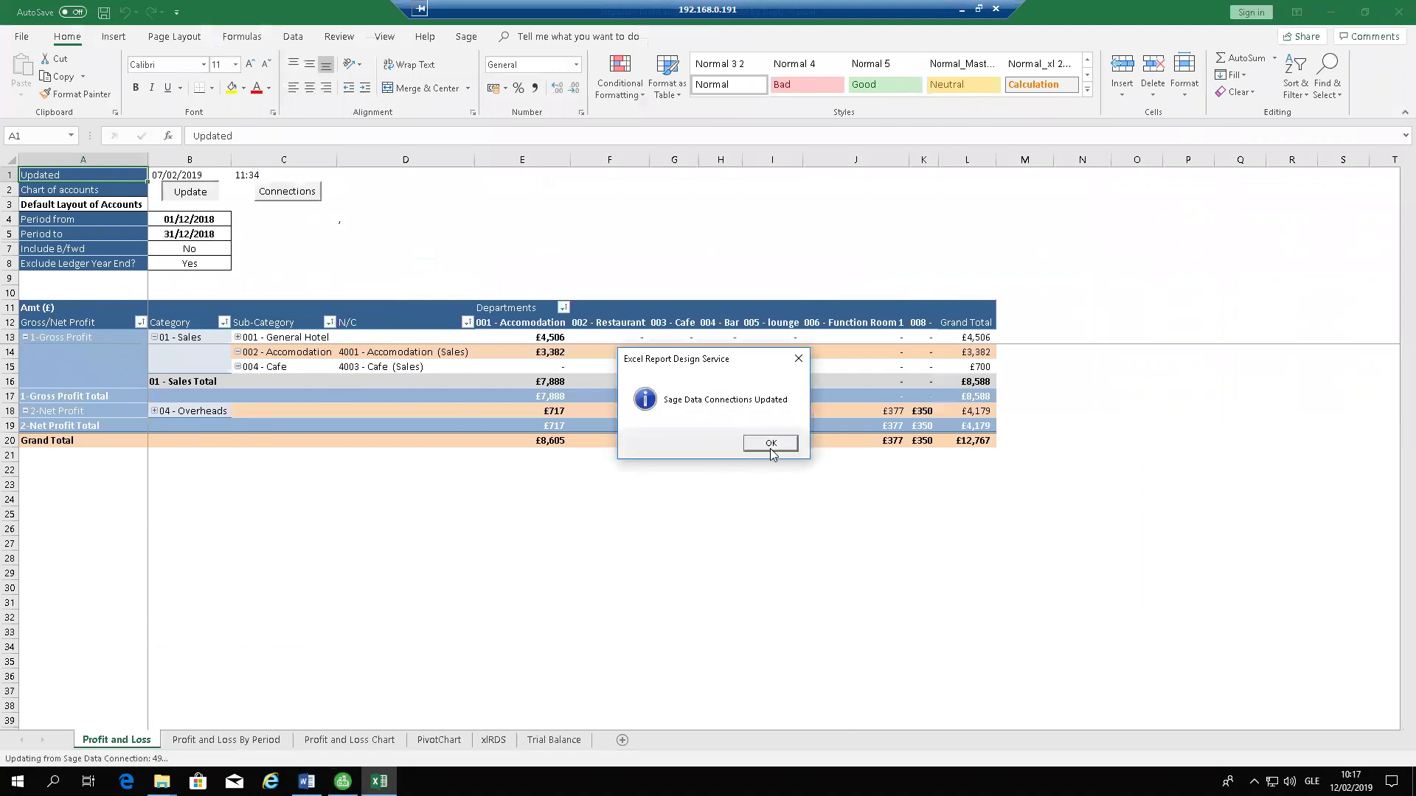
{"action": "left_click", "coordinate": [770, 444]}
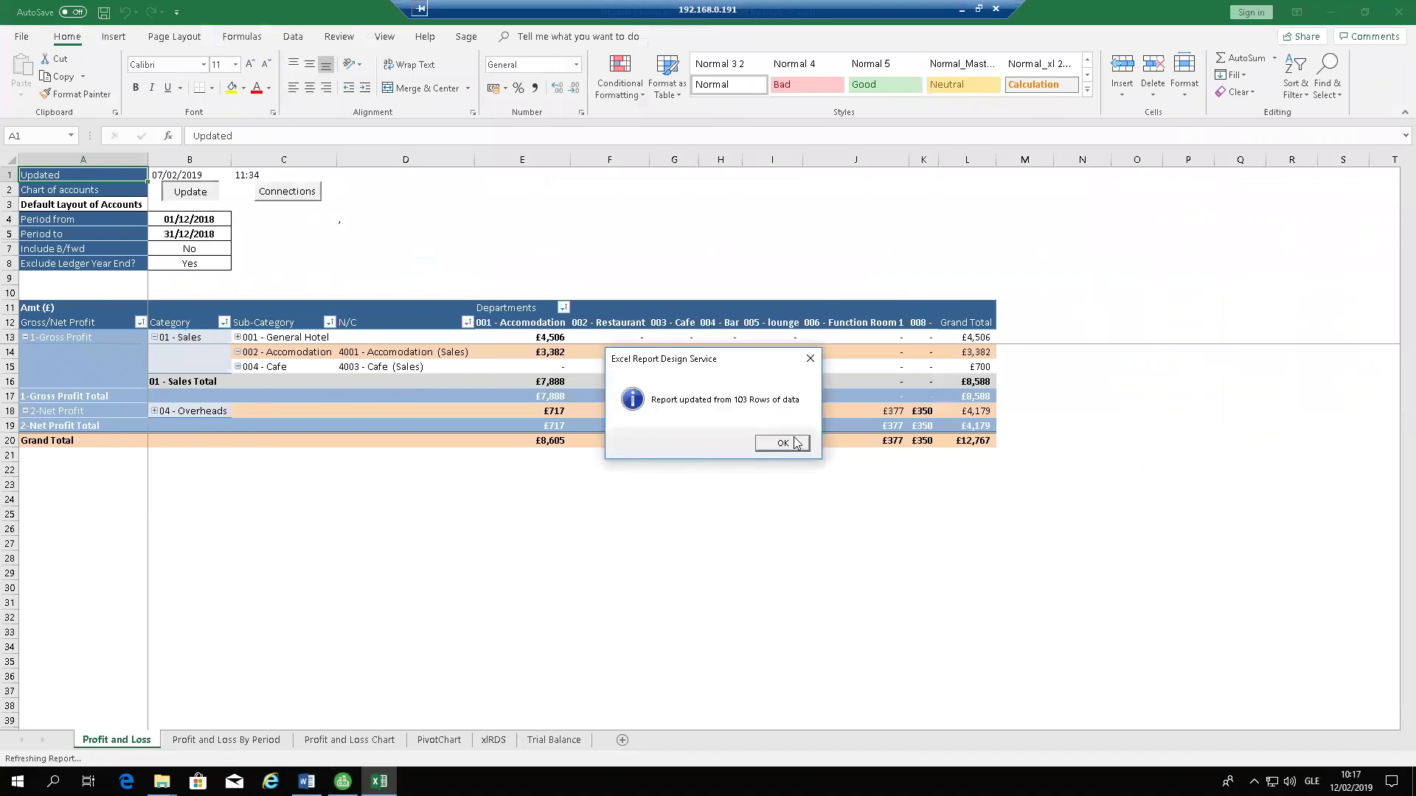
{"action": "left_click", "coordinate": [795, 442]}
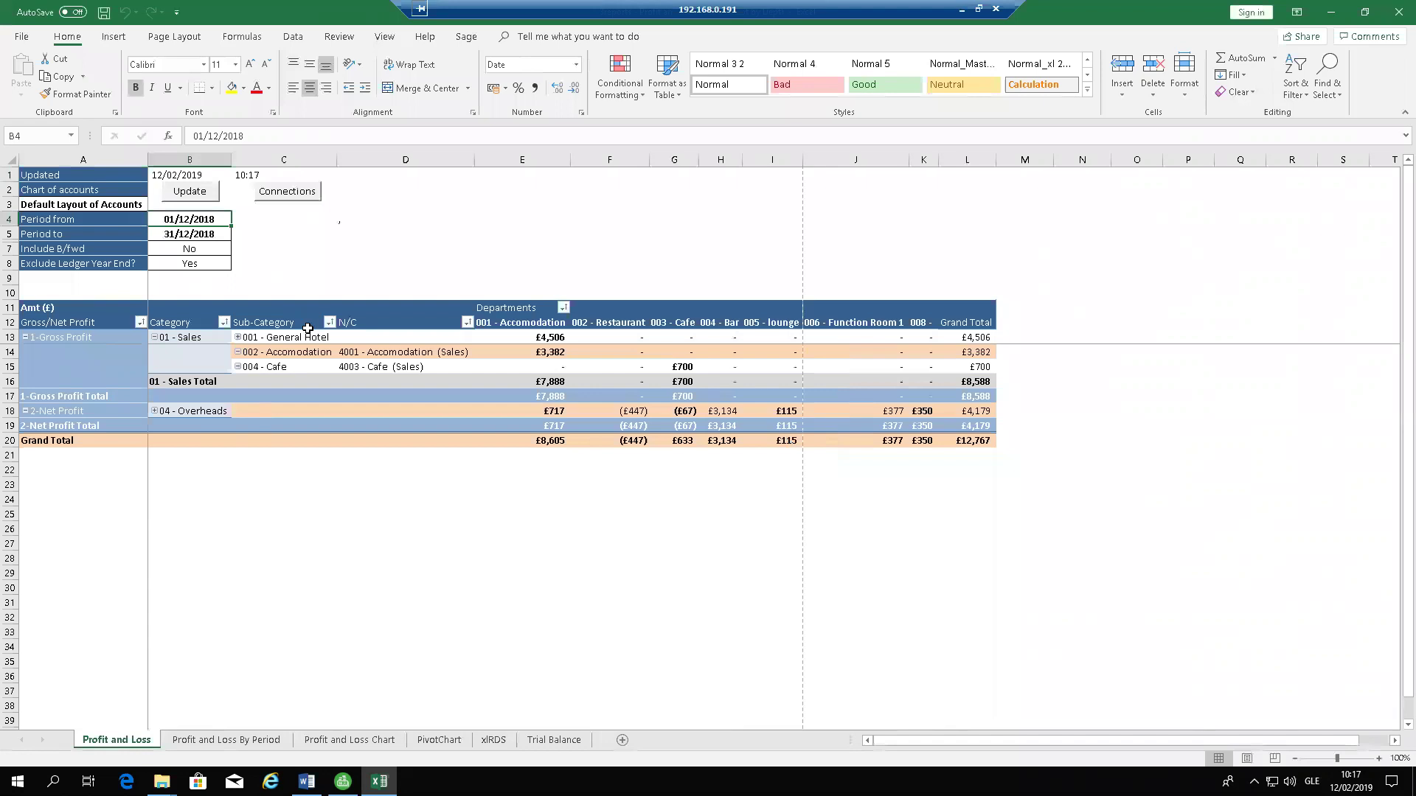
Set the Period from date to 01/01/2018 and update the Profit and Loss report from Sage.
{"action": "type", "text": "01"}
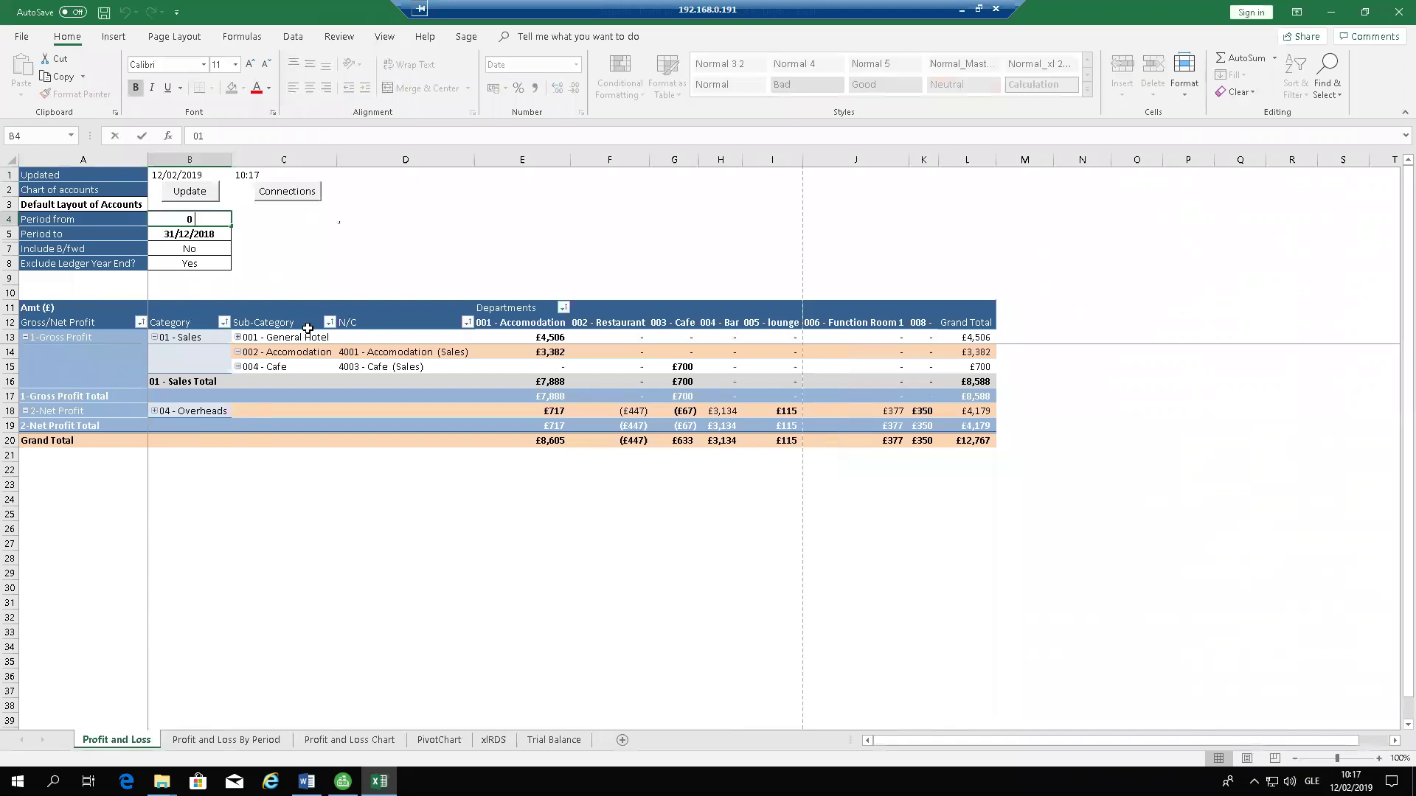
{"action": "type", "text": "/01/"}
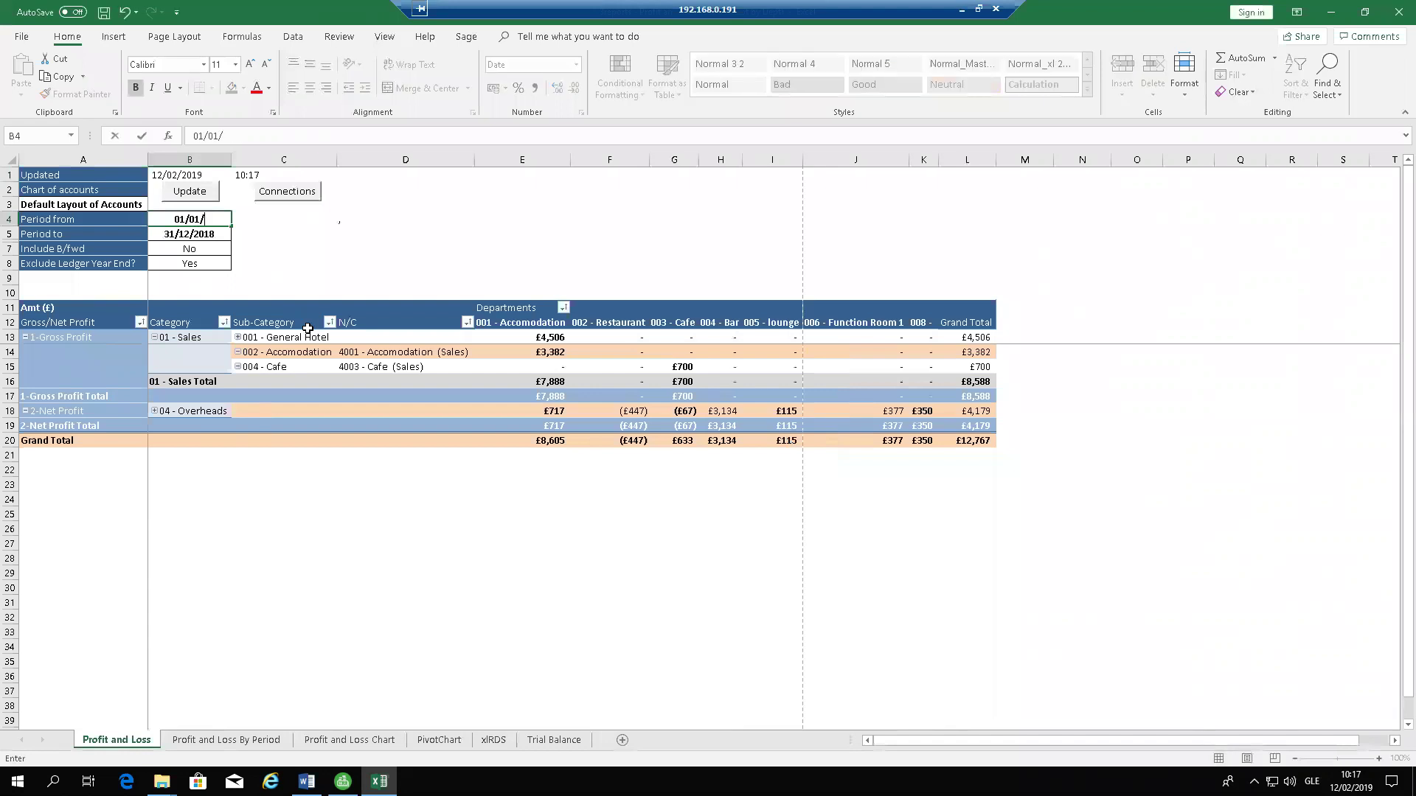
{"action": "type", "text": "2018"}
{"action": "key", "text": "Return"}
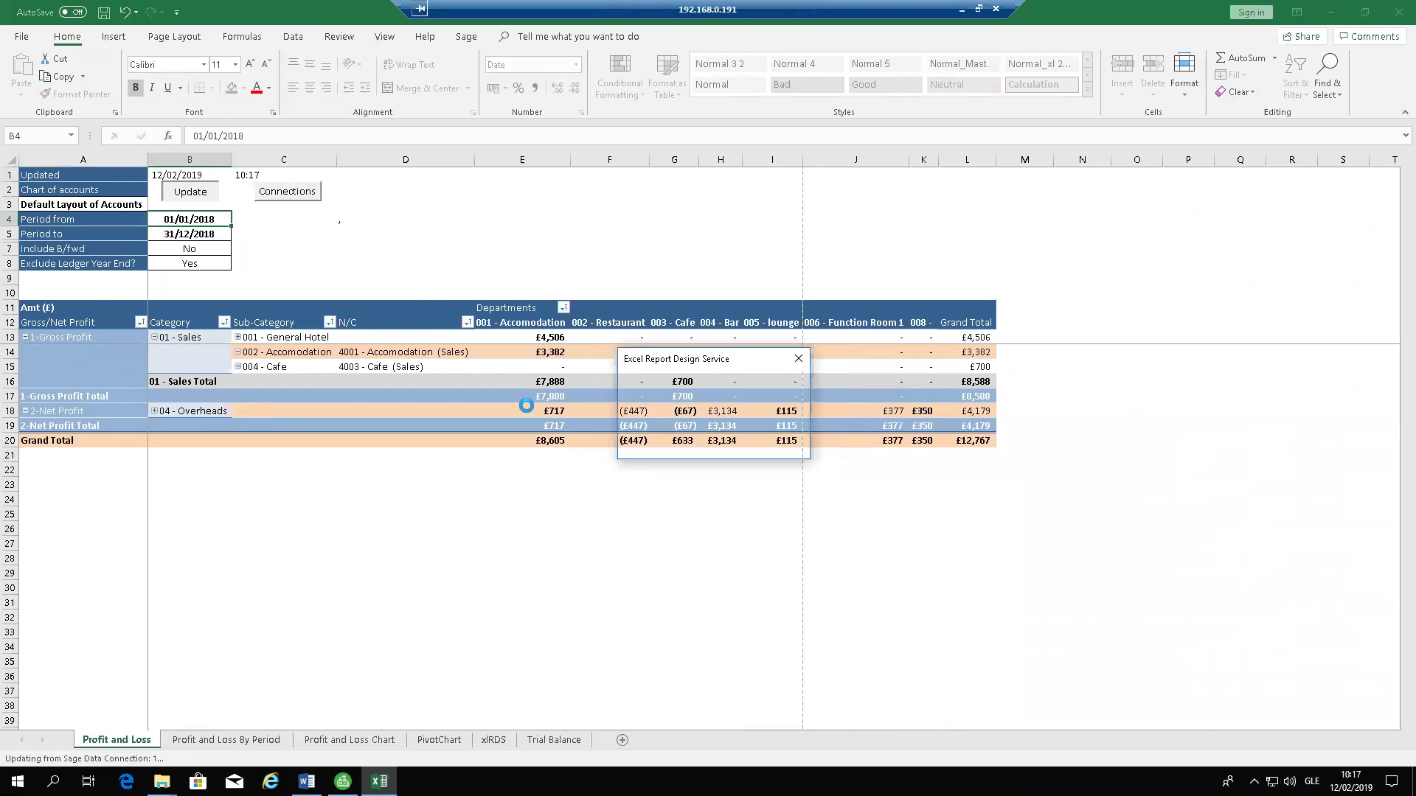
{"action": "left_click", "coordinate": [767, 446]}
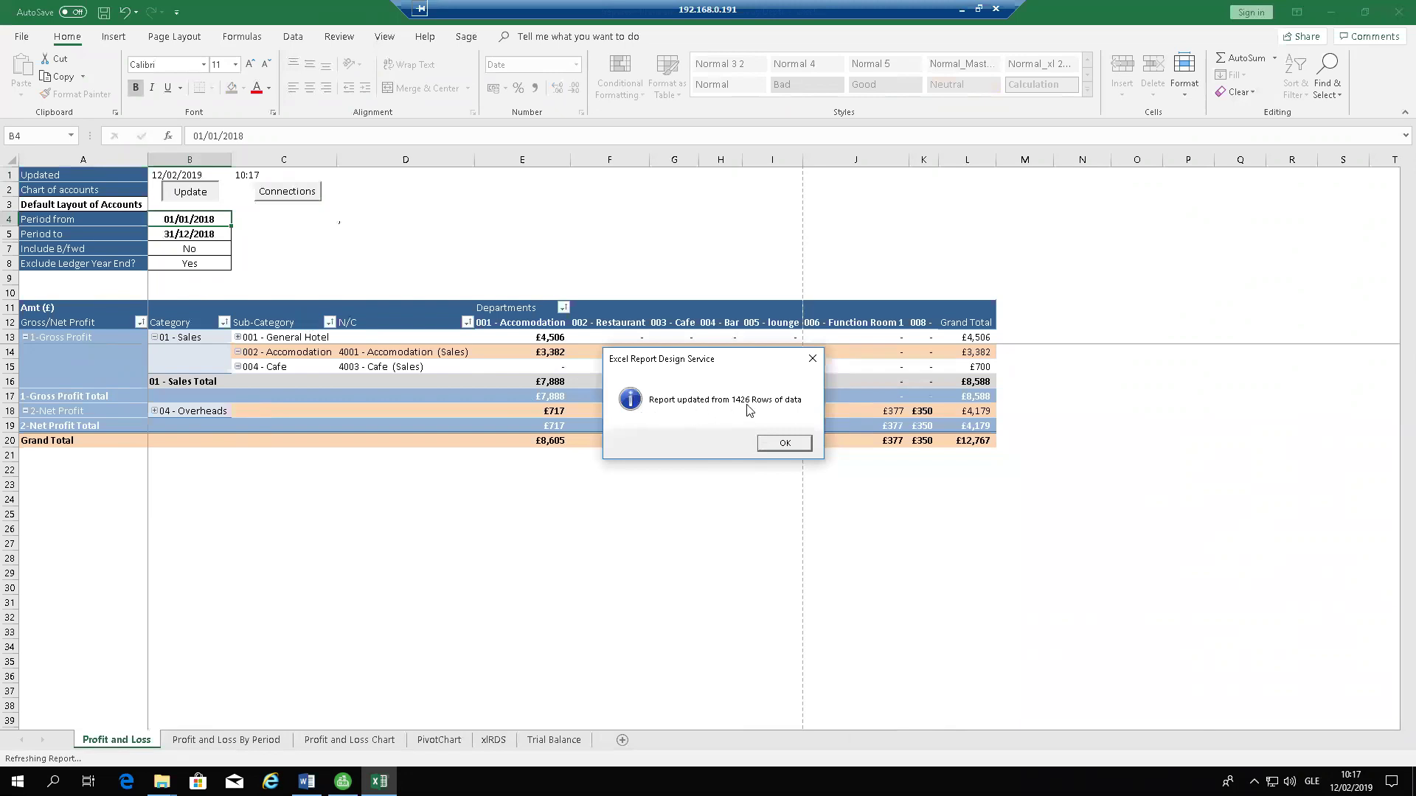
{"action": "left_click", "coordinate": [770, 442]}
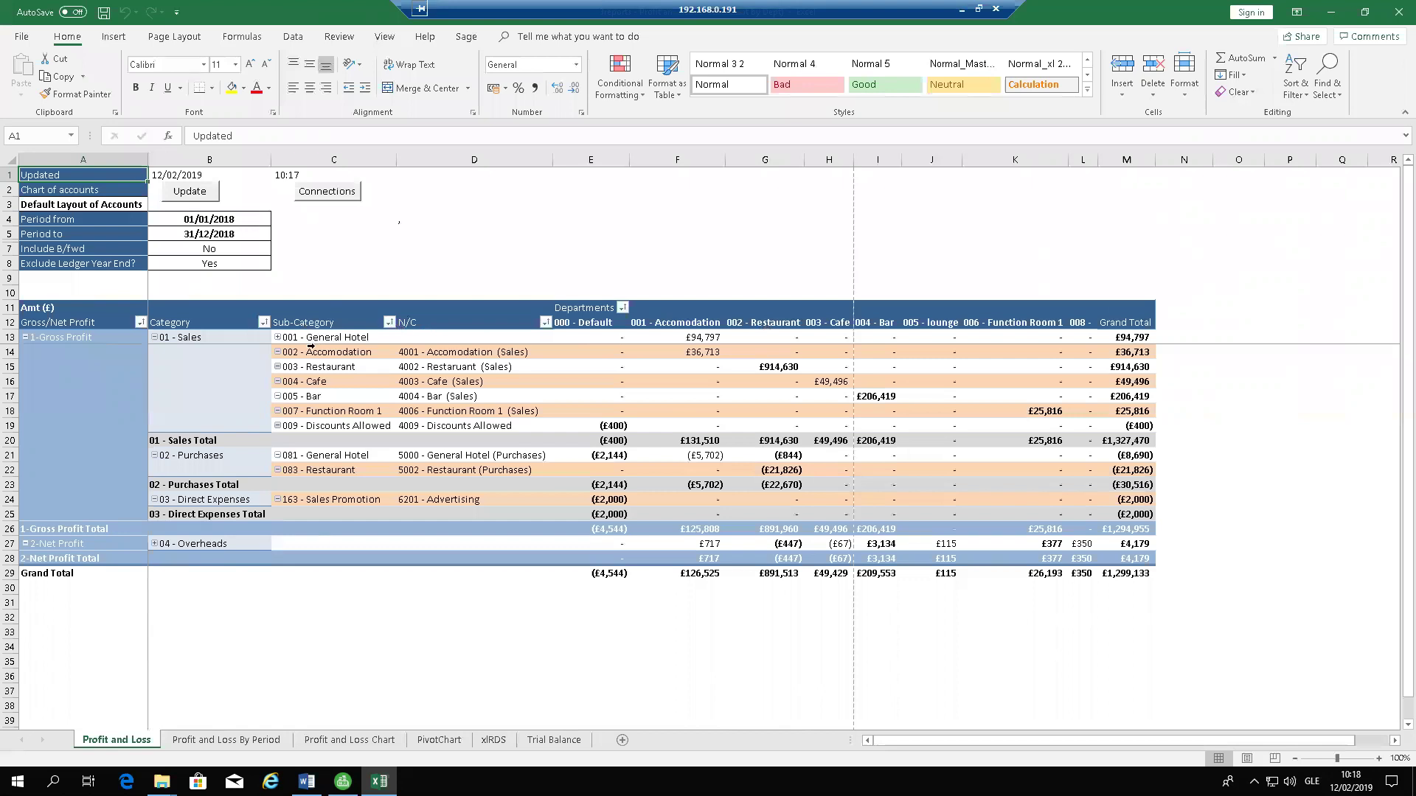
Inspect the General Hotel sales figure for the Accomodation department and close the PivotTable field list.
{"action": "left_click", "coordinate": [697, 327]}
{"action": "left_click", "coordinate": [685, 336]}
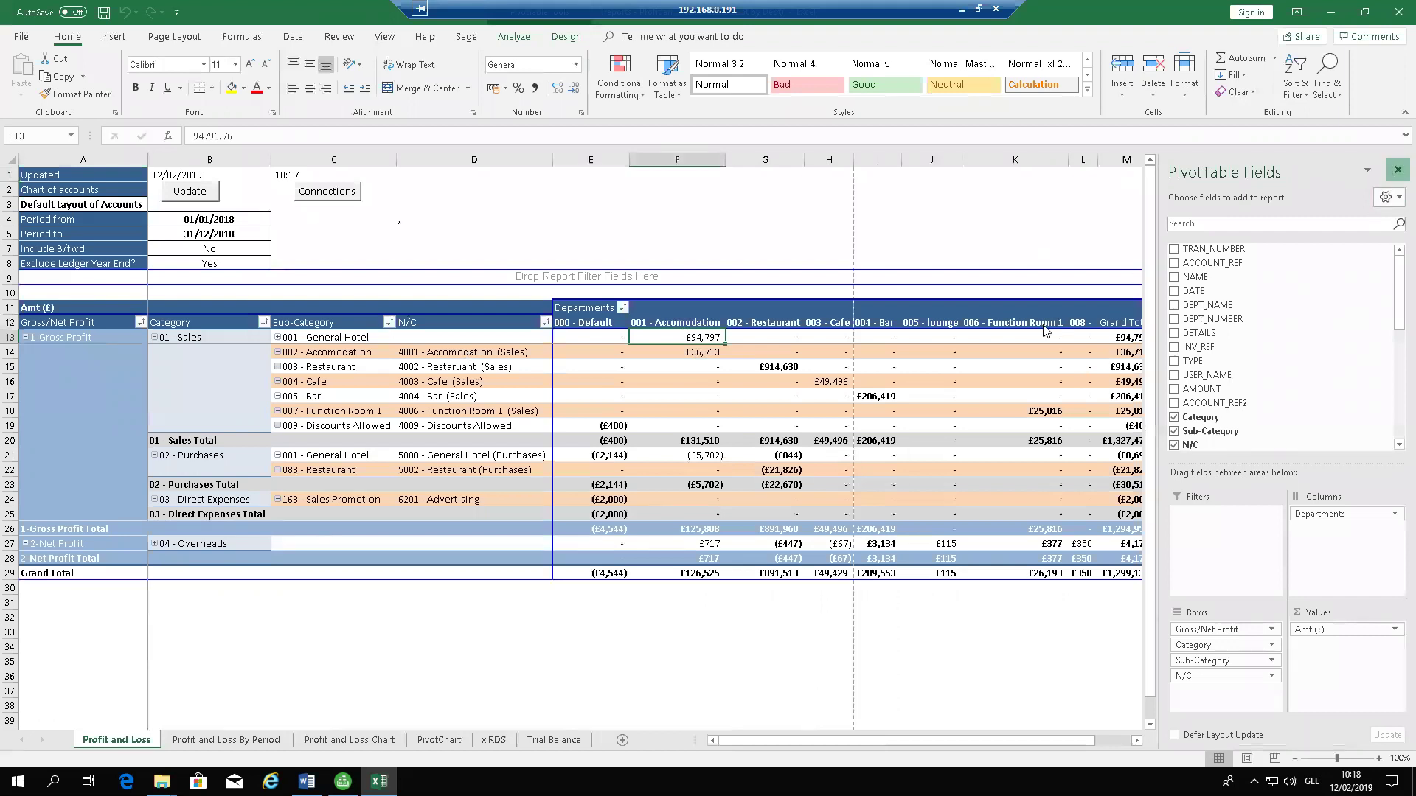
{"action": "left_click", "coordinate": [1396, 169]}
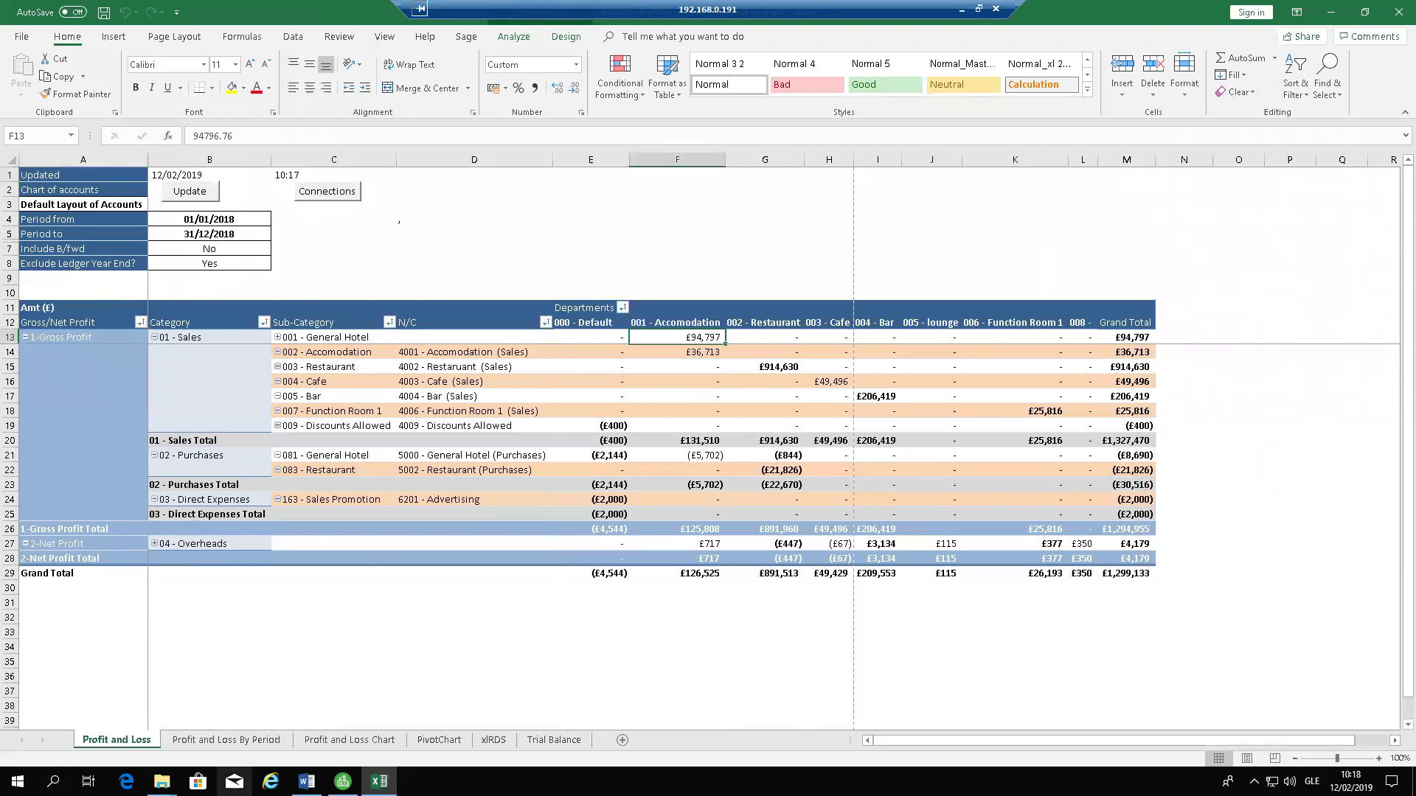
Switch back to Sage 50cloud Accounts and open the Departments list.
{"action": "left_click", "coordinate": [343, 780]}
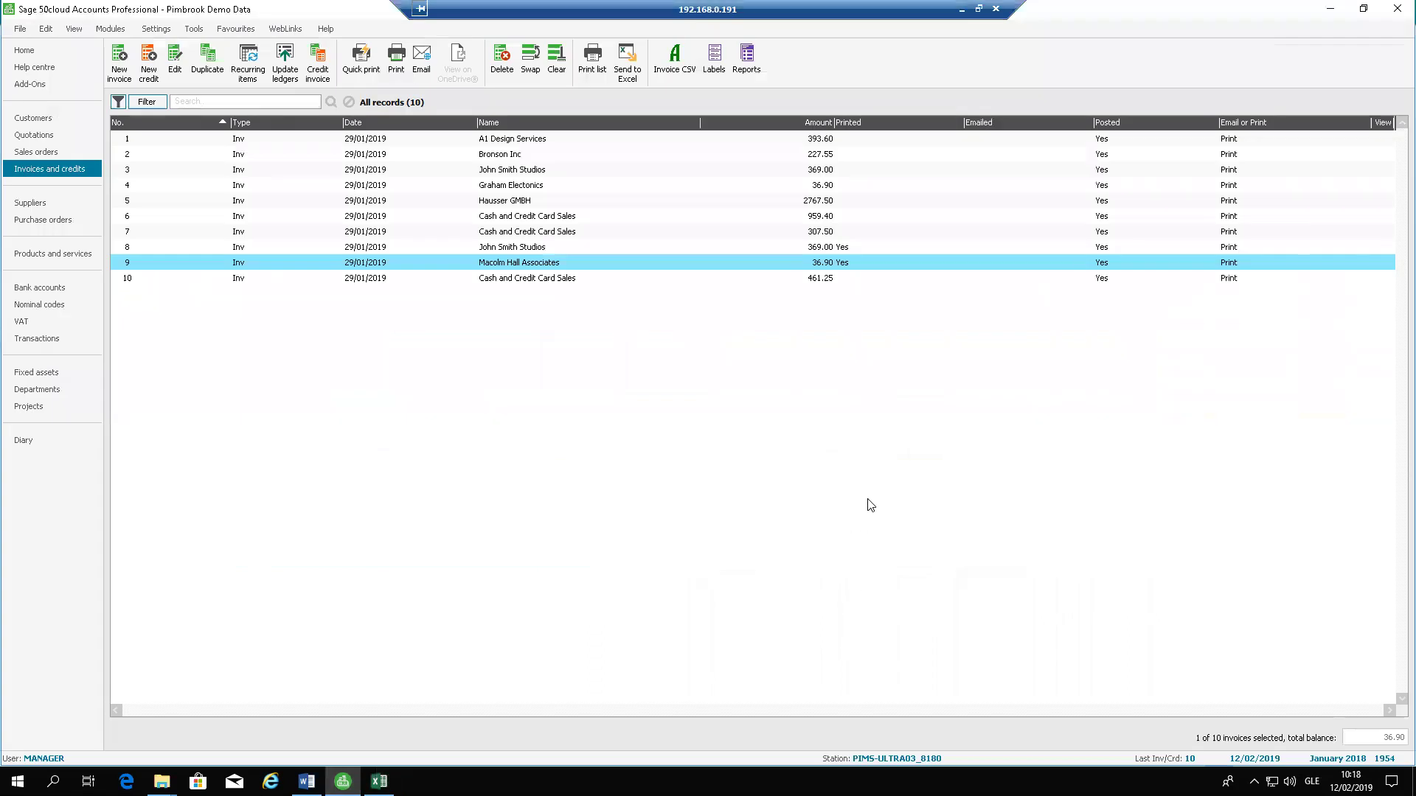
{"action": "left_click", "coordinate": [56, 401]}
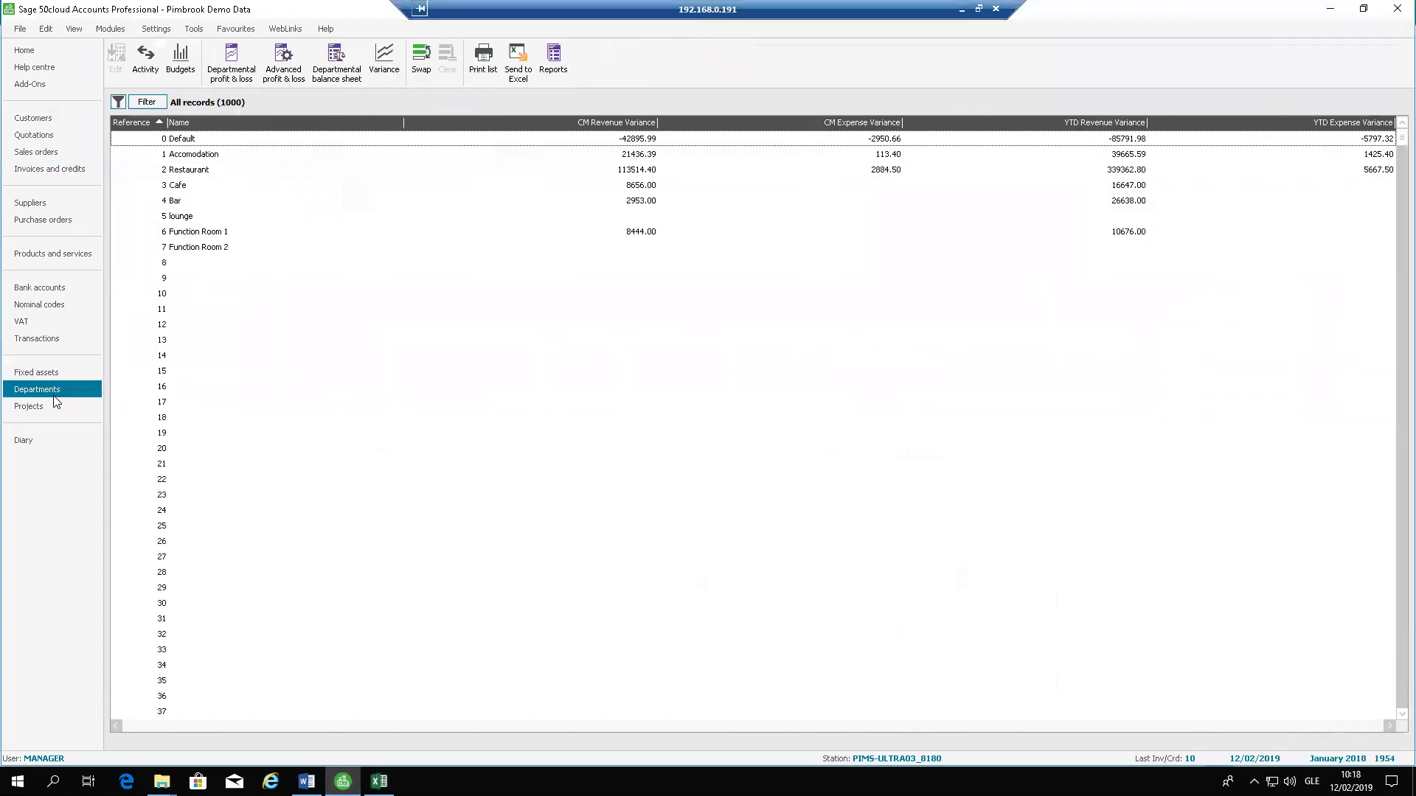
Preview the Departmental Profit & Loss report for all departments with the transaction date range set to last calendar year.
{"action": "left_click", "coordinate": [553, 63]}
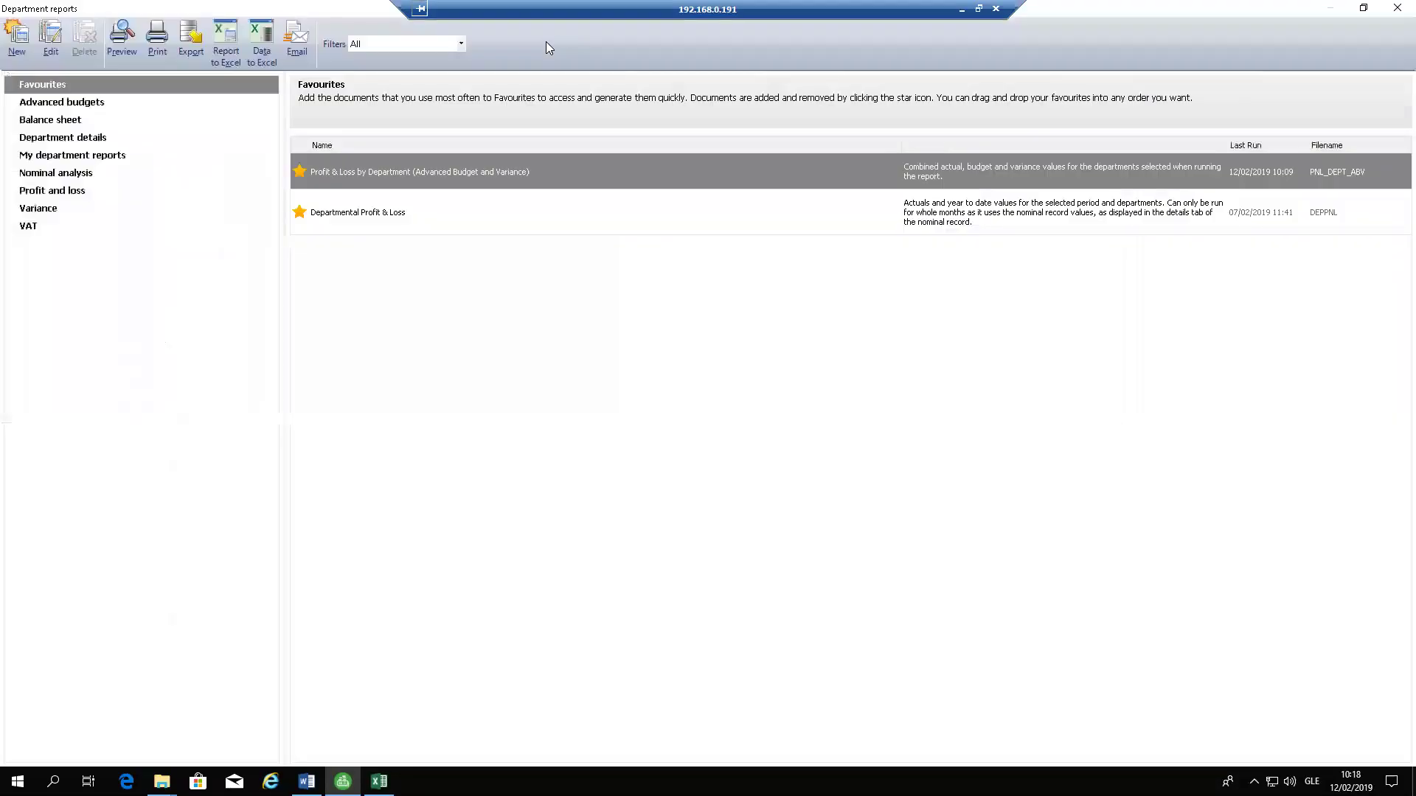
{"action": "left_click", "coordinate": [476, 216]}
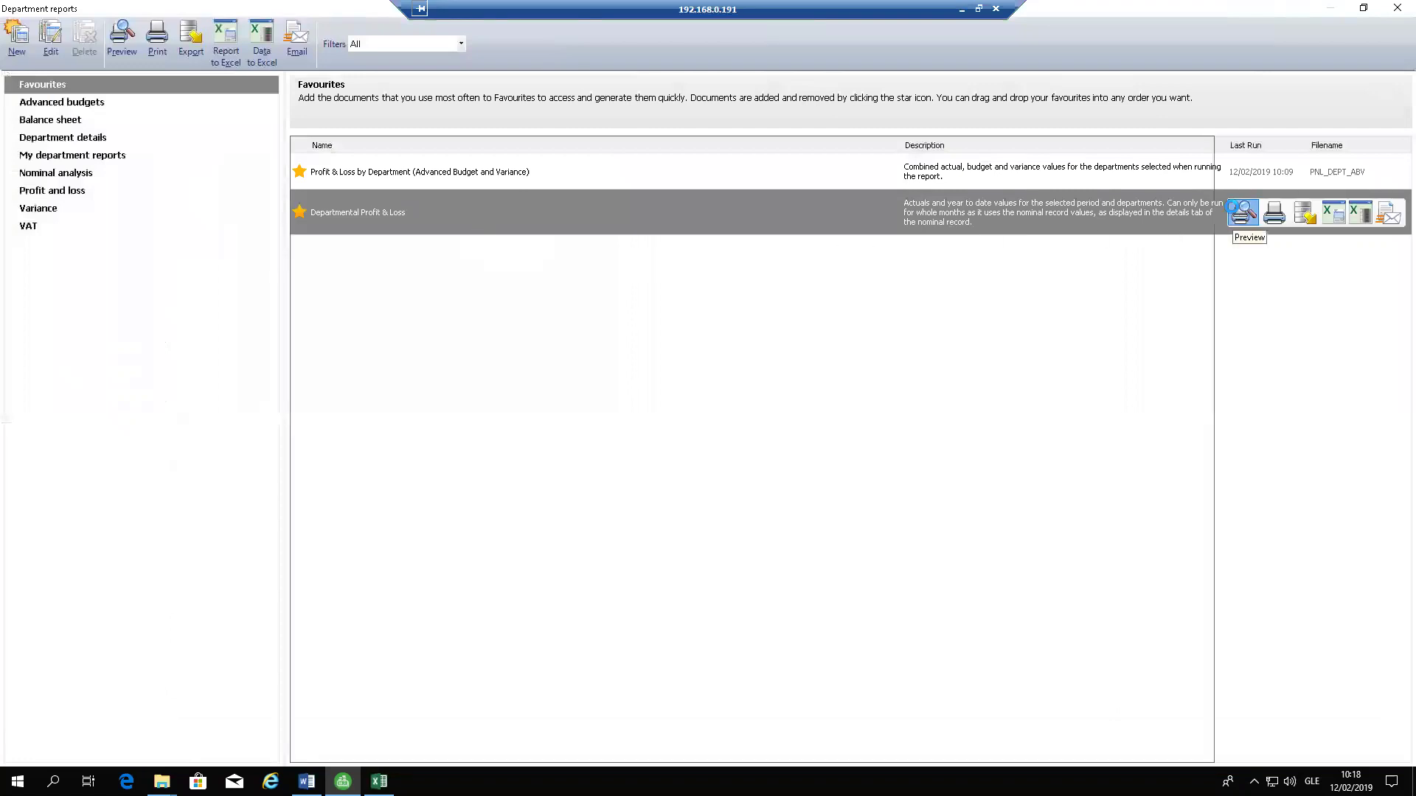
{"action": "left_click", "coordinate": [1242, 212]}
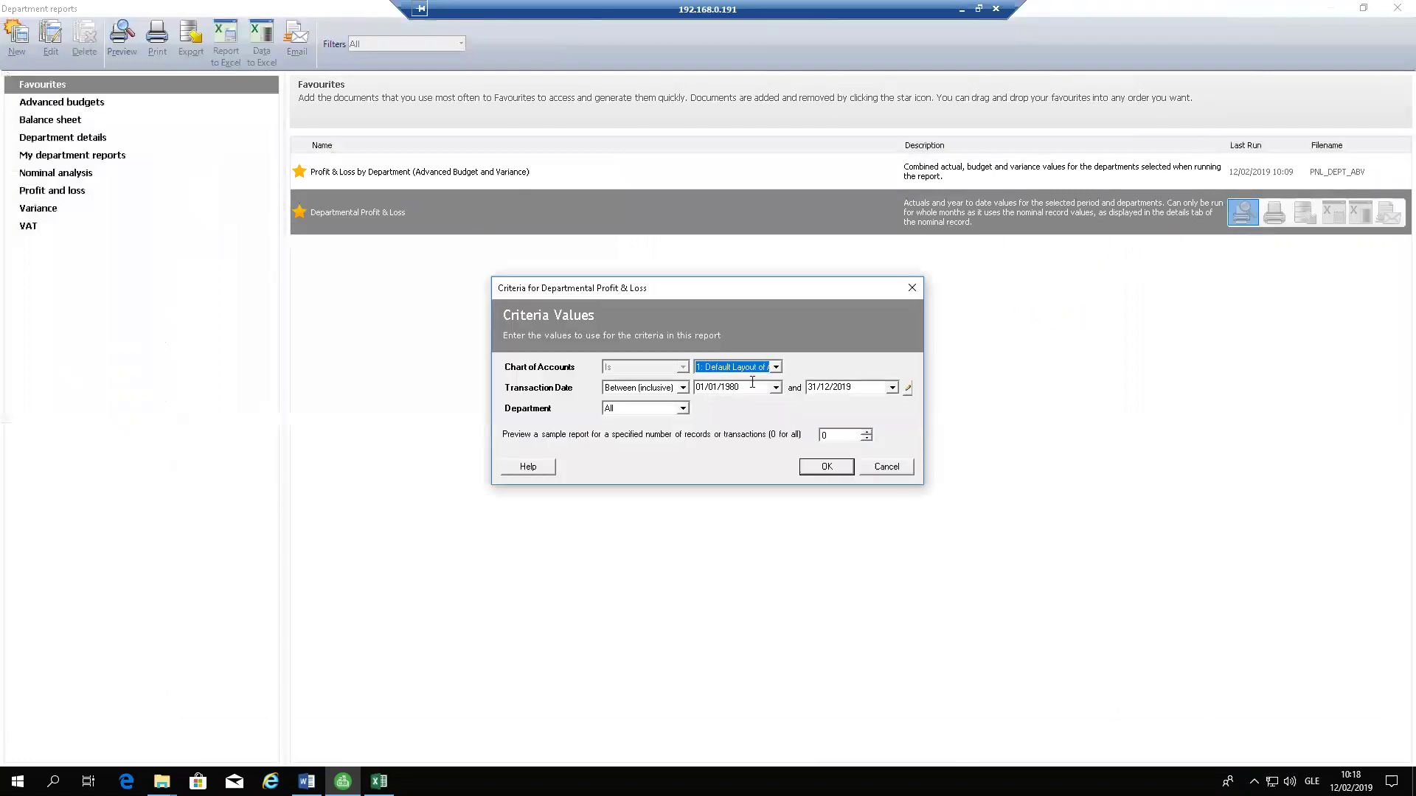
{"action": "left_click", "coordinate": [908, 388]}
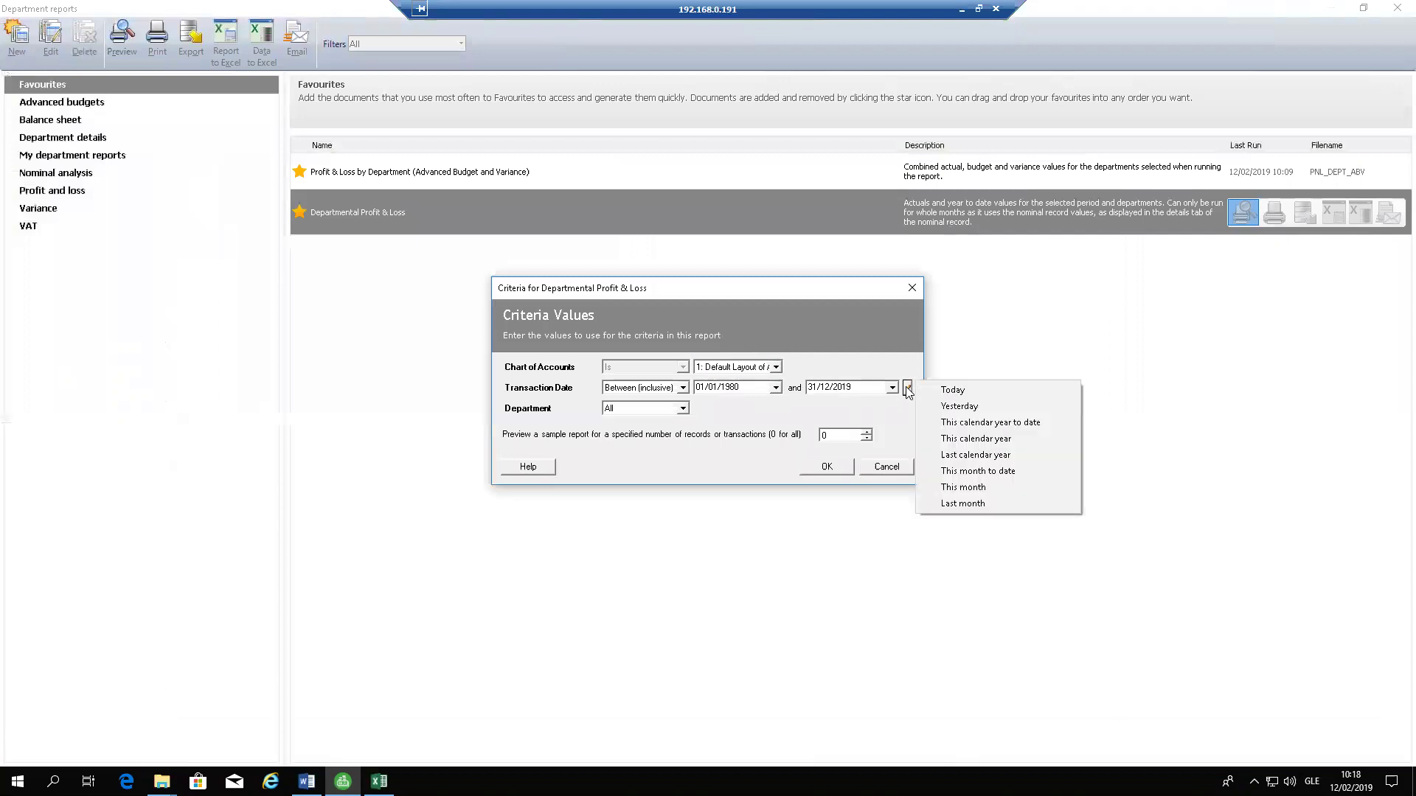
{"action": "left_click", "coordinate": [1057, 459]}
{"action": "left_click", "coordinate": [841, 468]}
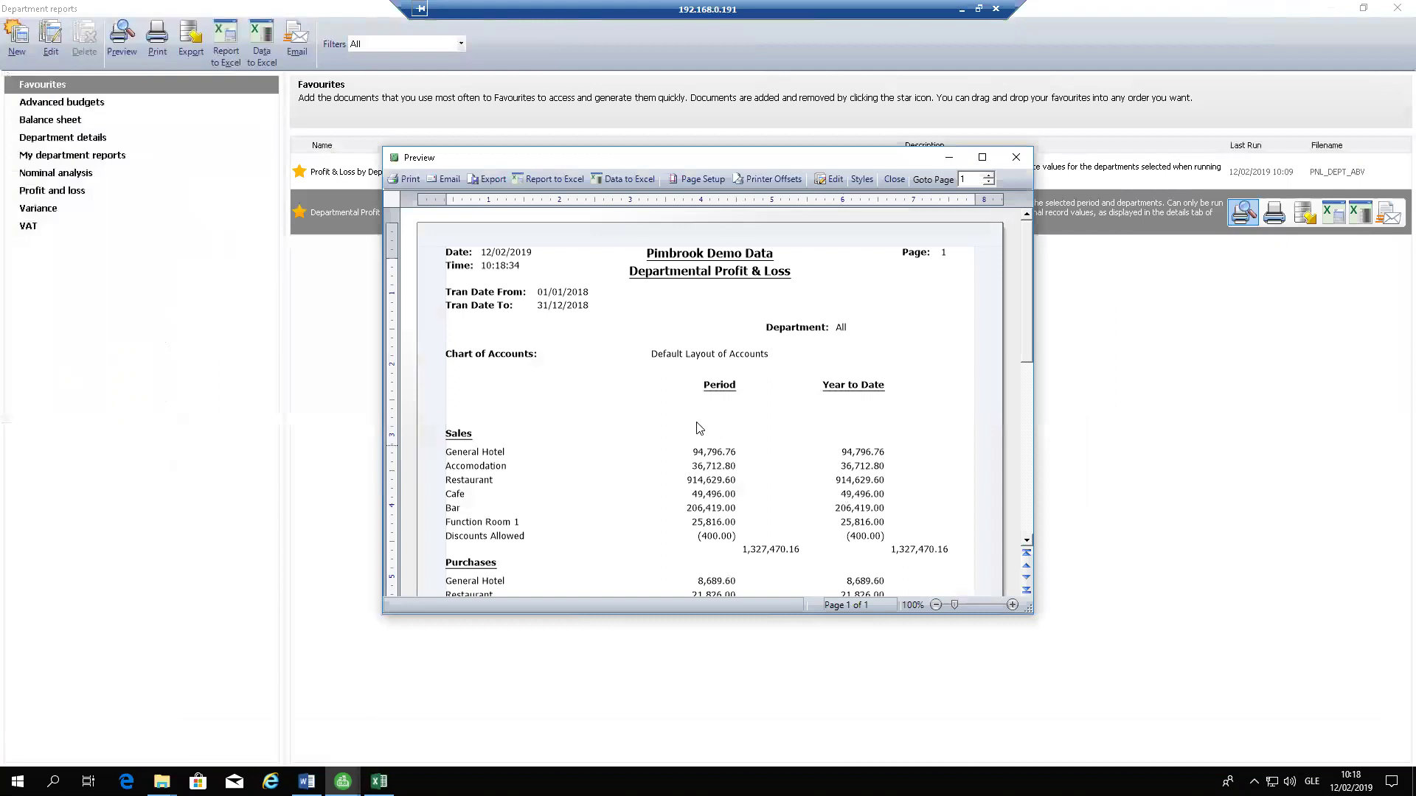
Compare the Departmental Profit & Loss preview with the Profit and Loss sheet in Excel, placing the preview beside the workbook's sales rows.
{"action": "key", "text": "Escape"}
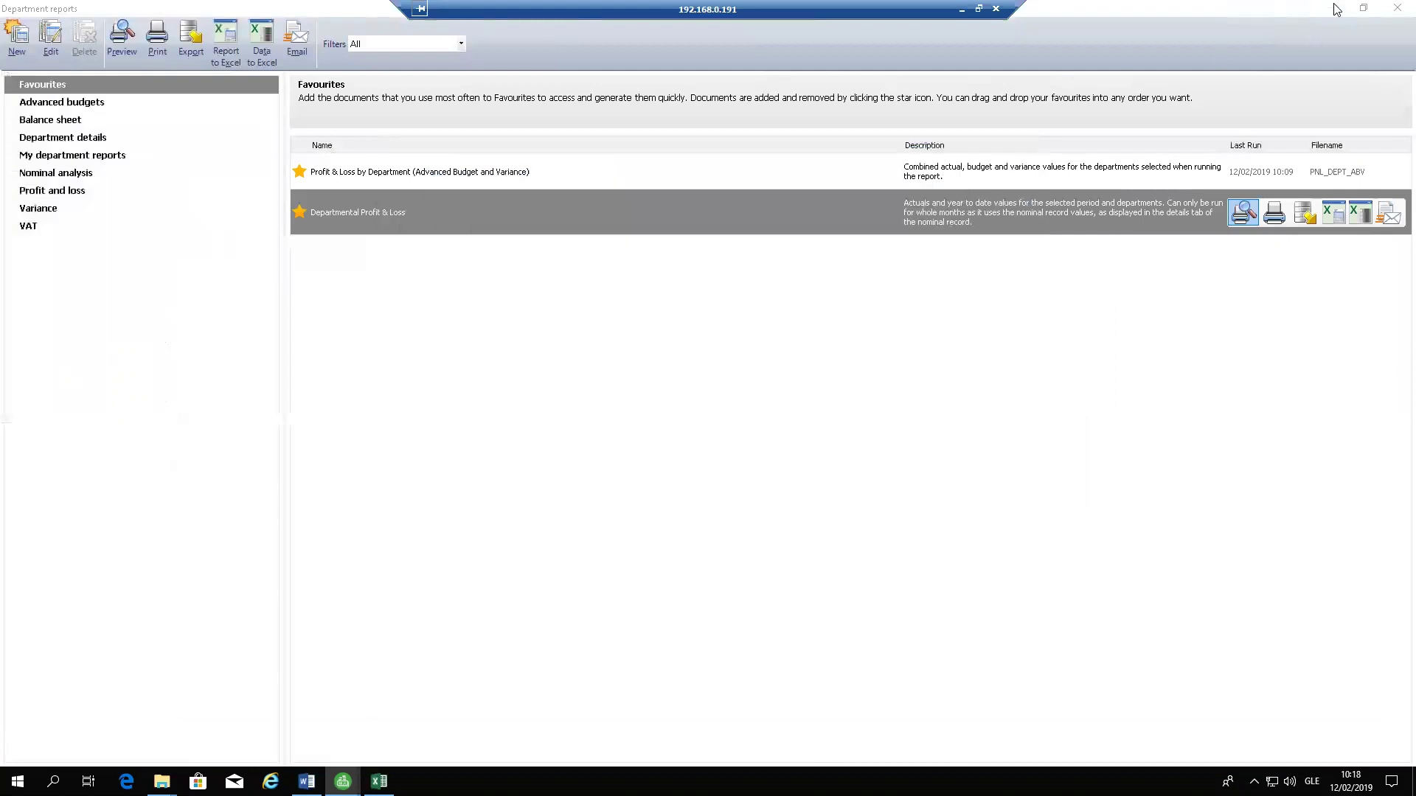
{"action": "mouse_move", "coordinate": [343, 780]}
{"action": "left_click", "coordinate": [426, 739]}
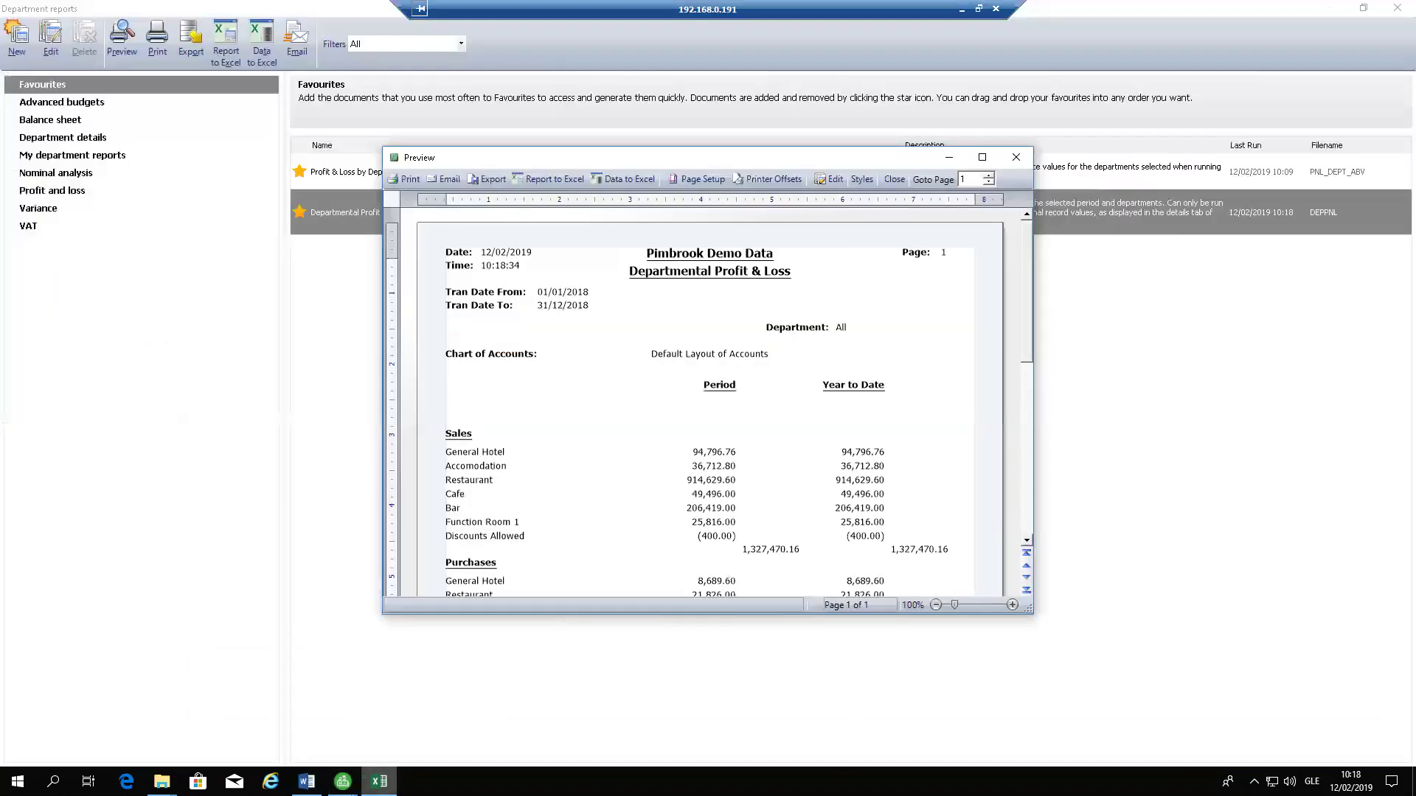
{"action": "left_click", "coordinate": [379, 781]}
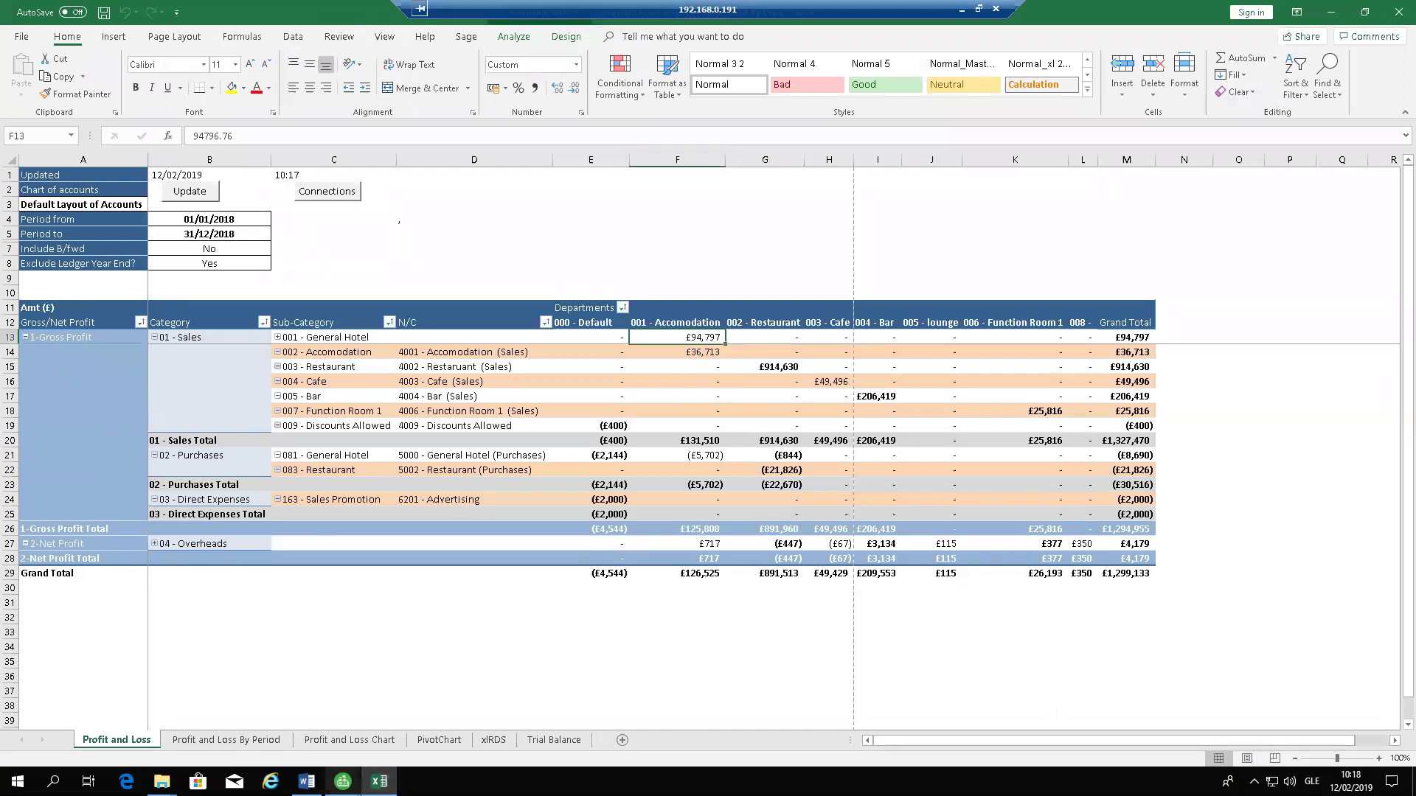
{"action": "right_click", "coordinate": [342, 781]}
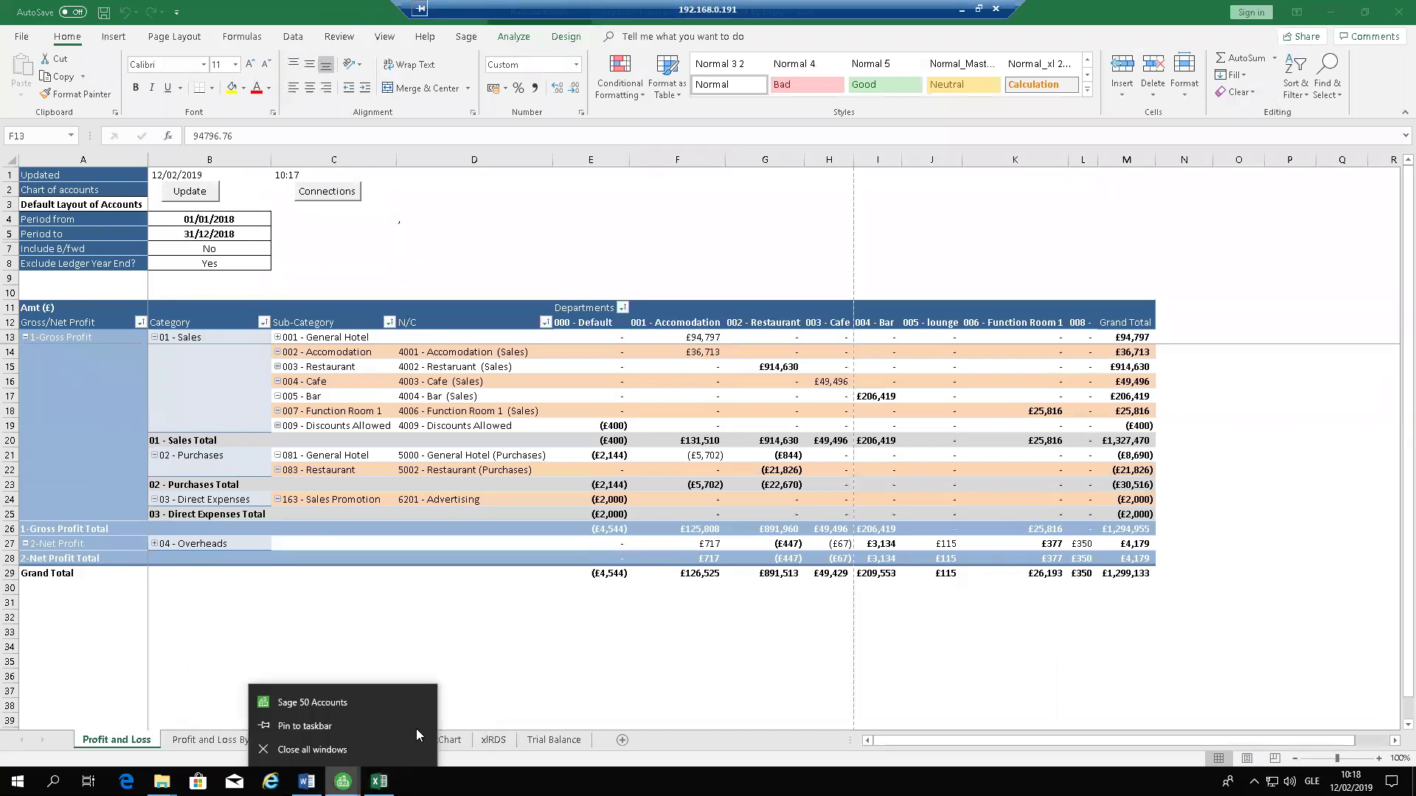
{"action": "key", "text": "Escape"}
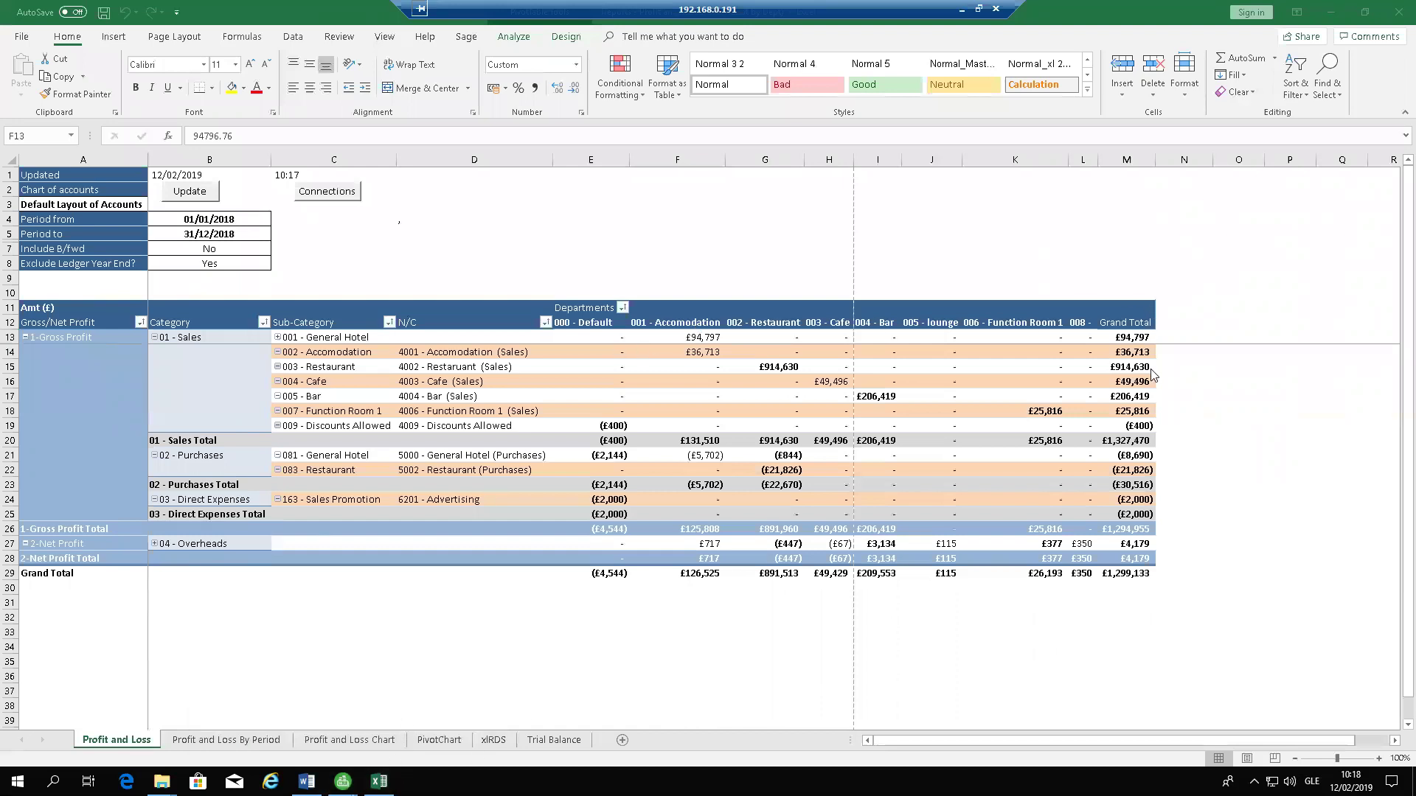
{"action": "mouse_move", "coordinate": [342, 781]}
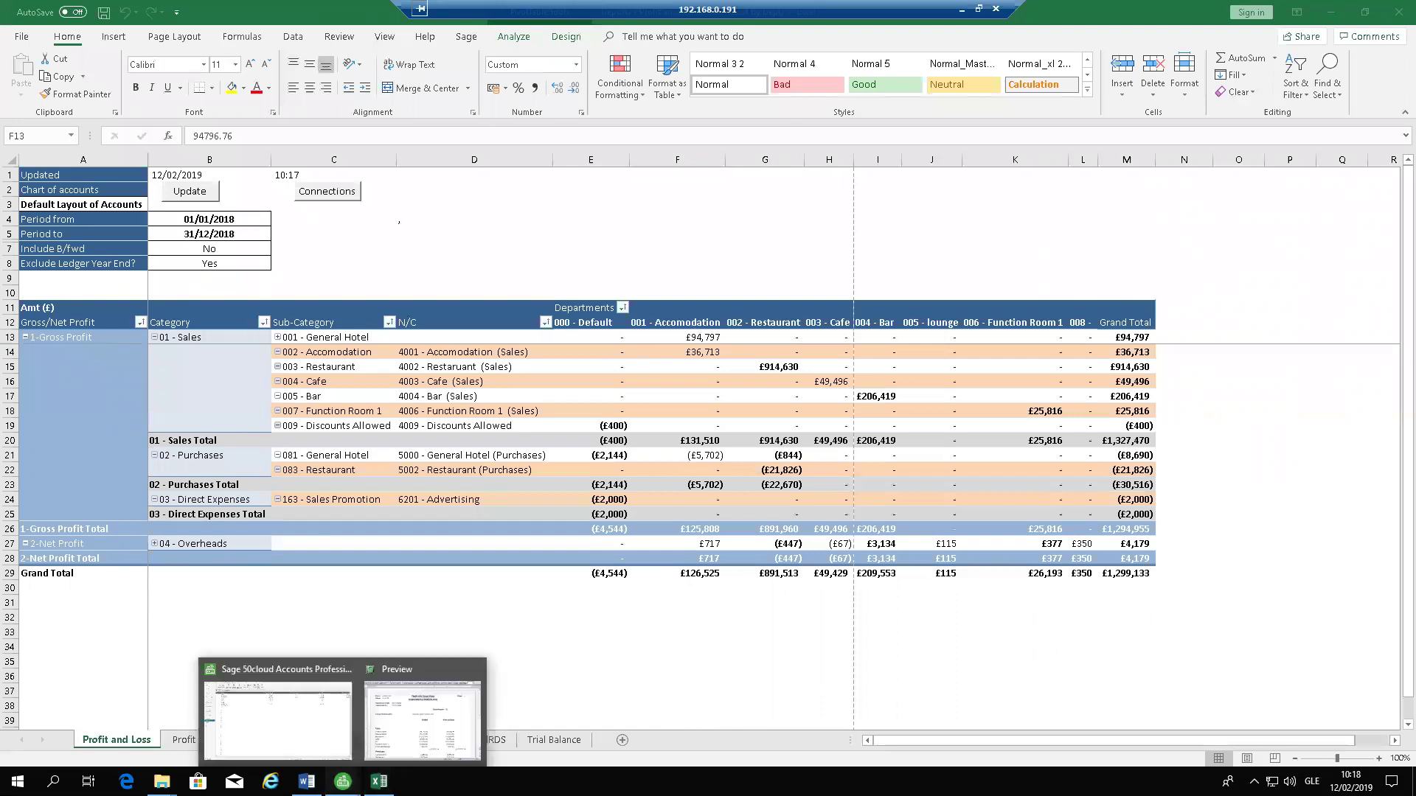
{"action": "left_click", "coordinate": [421, 705]}
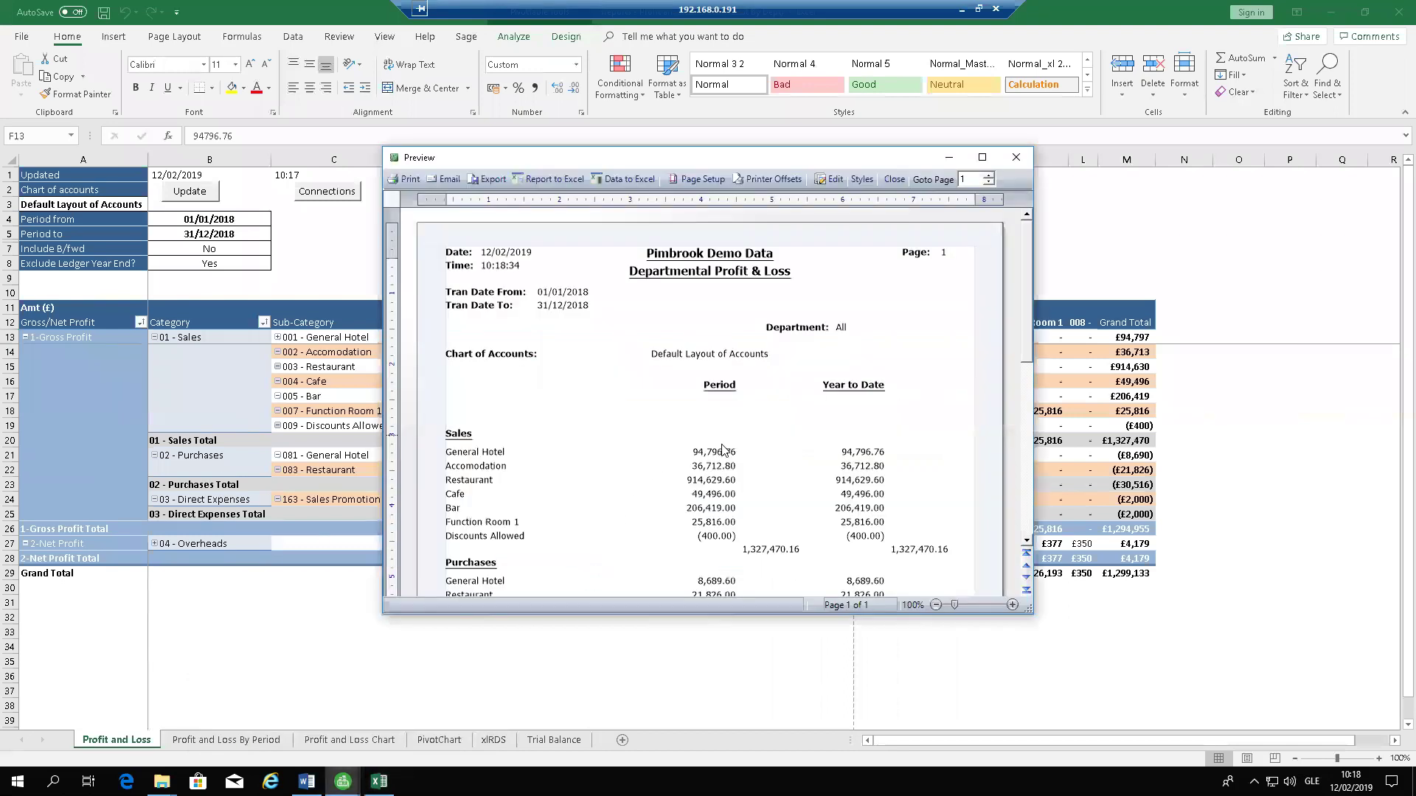
{"action": "left_click_drag", "start_coordinate": [1097, 119], "coordinate": [1055, 112]}
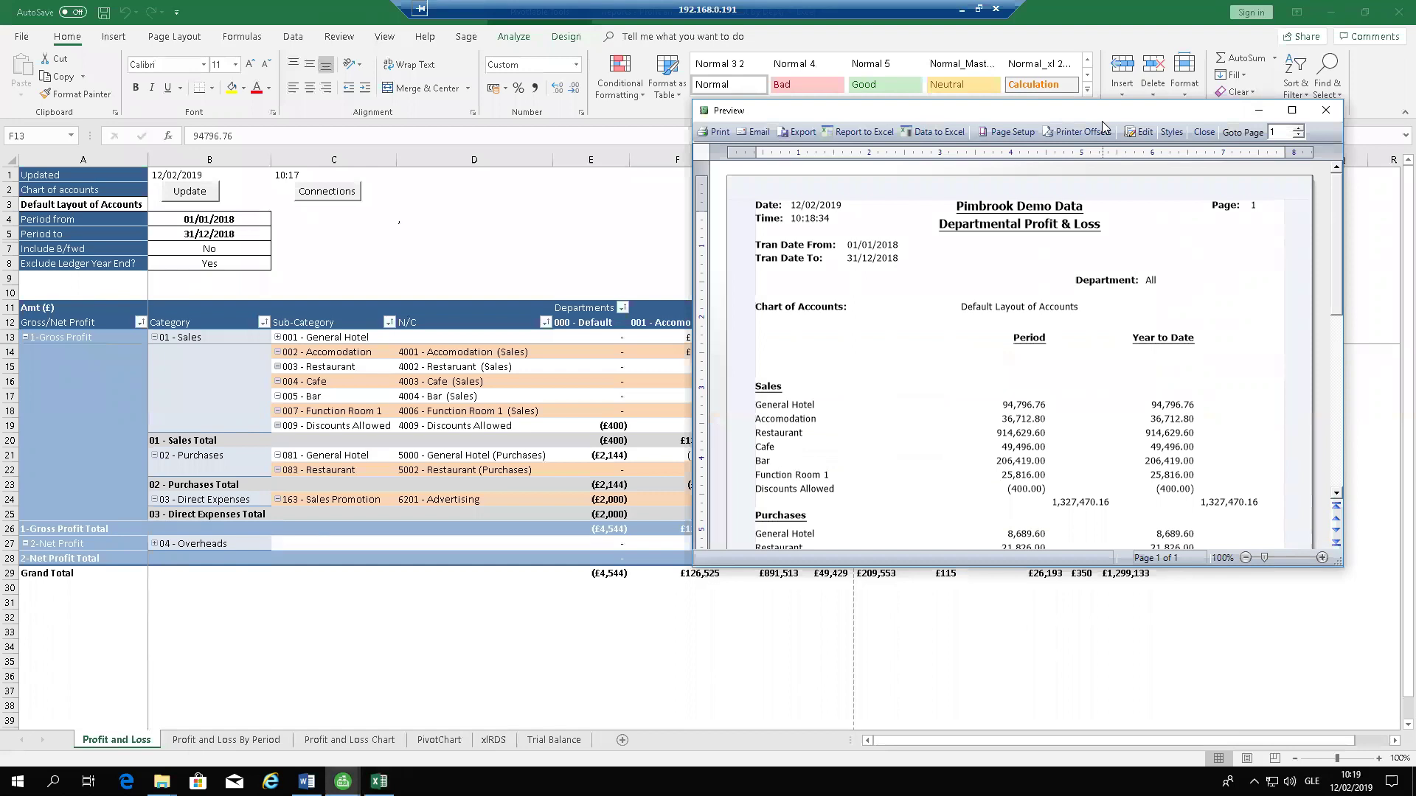
Close the report preview, the Excel workbook without saving its changes, and the department reports window.
{"action": "left_click", "coordinate": [1326, 111]}
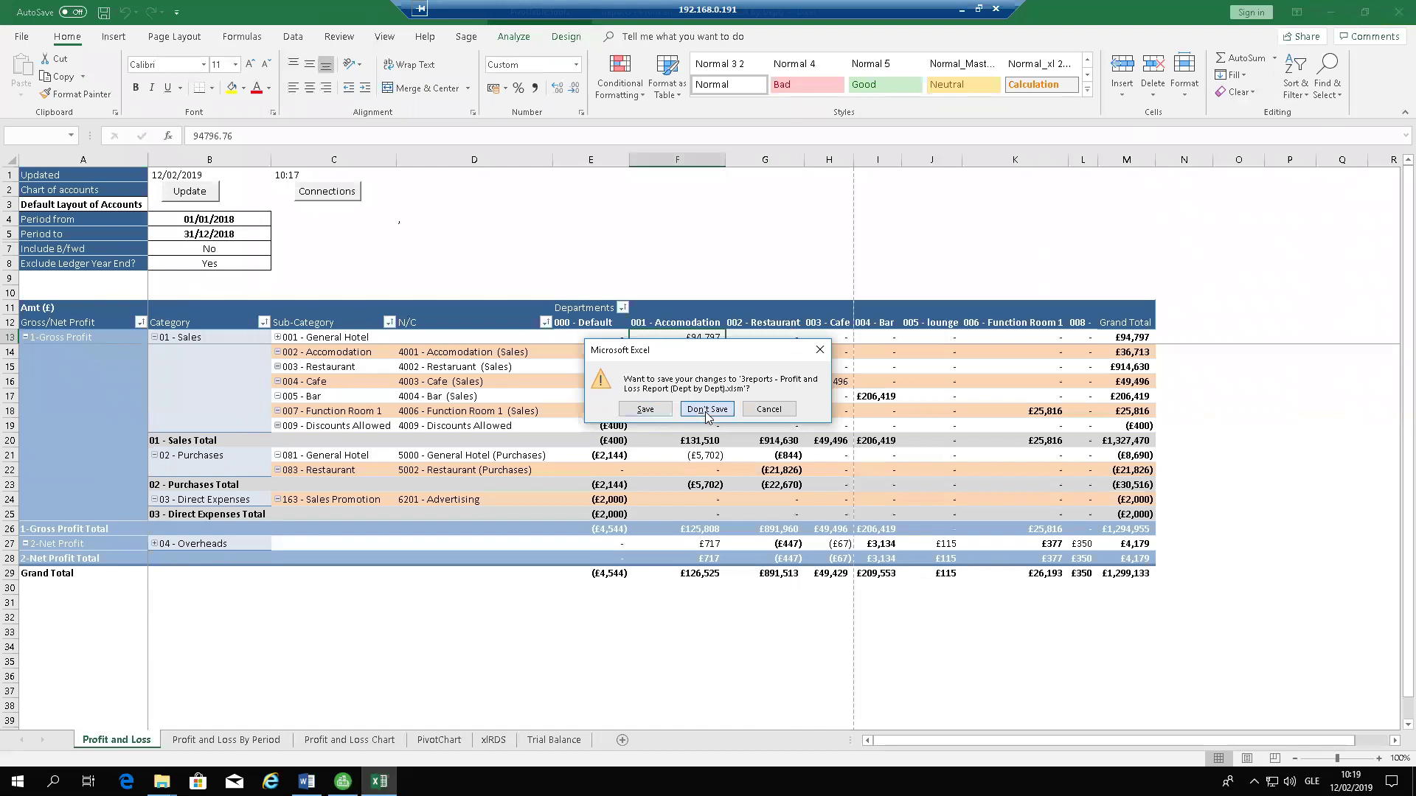
{"action": "left_click", "coordinate": [706, 414]}
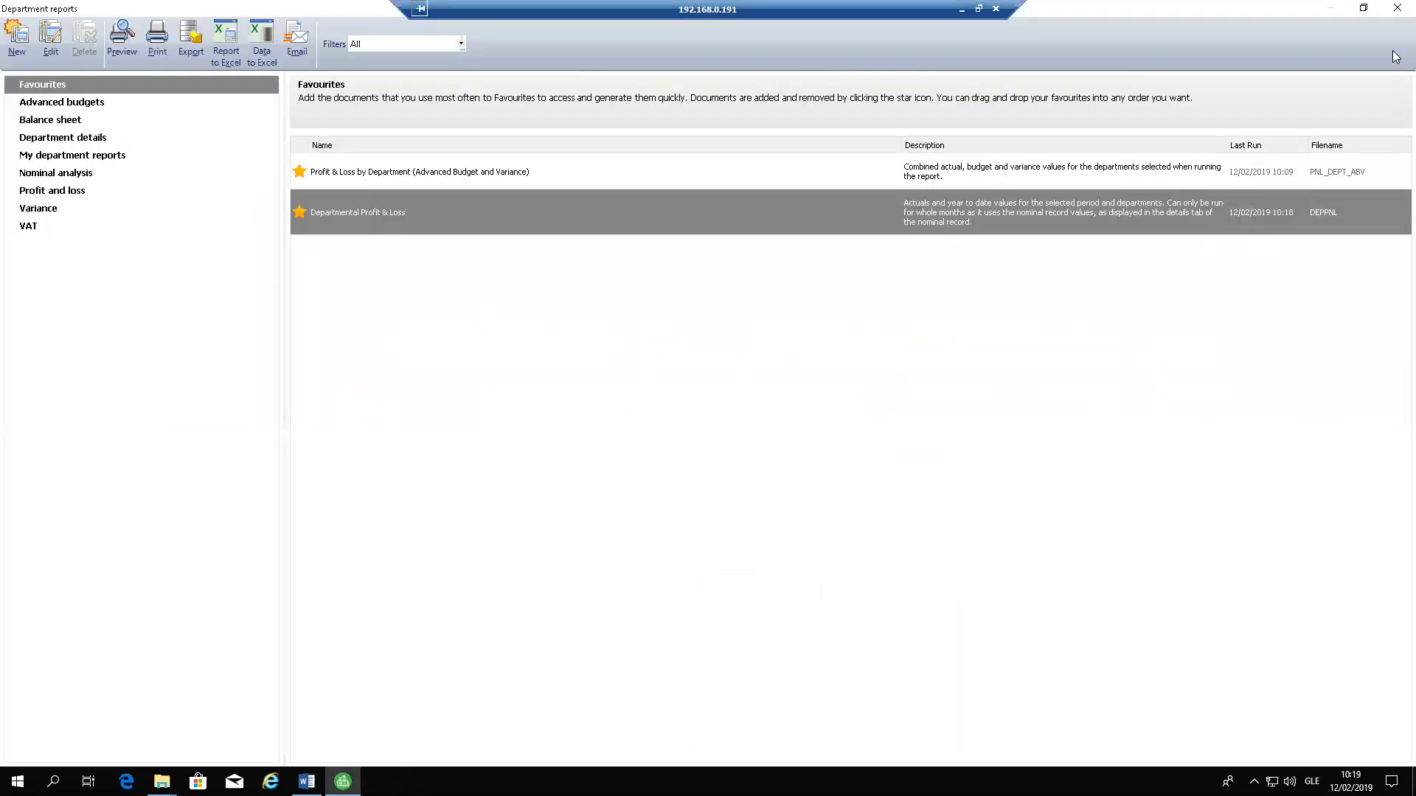
{"action": "left_click", "coordinate": [1397, 8]}
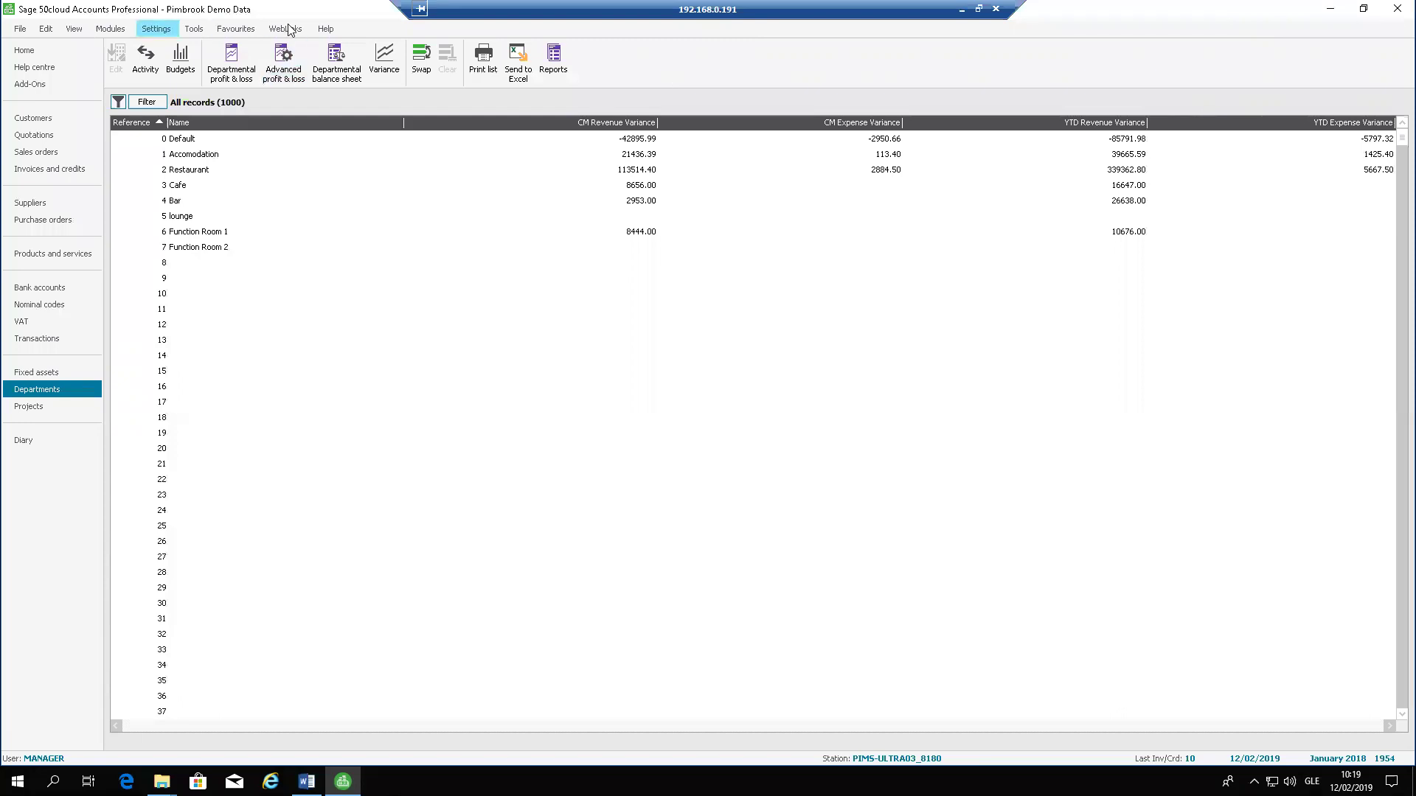
Open the program and system information page and check the Foreign Trader setting among the enabled features.
{"action": "left_click", "coordinate": [341, 33]}
{"action": "left_click", "coordinate": [376, 258]}
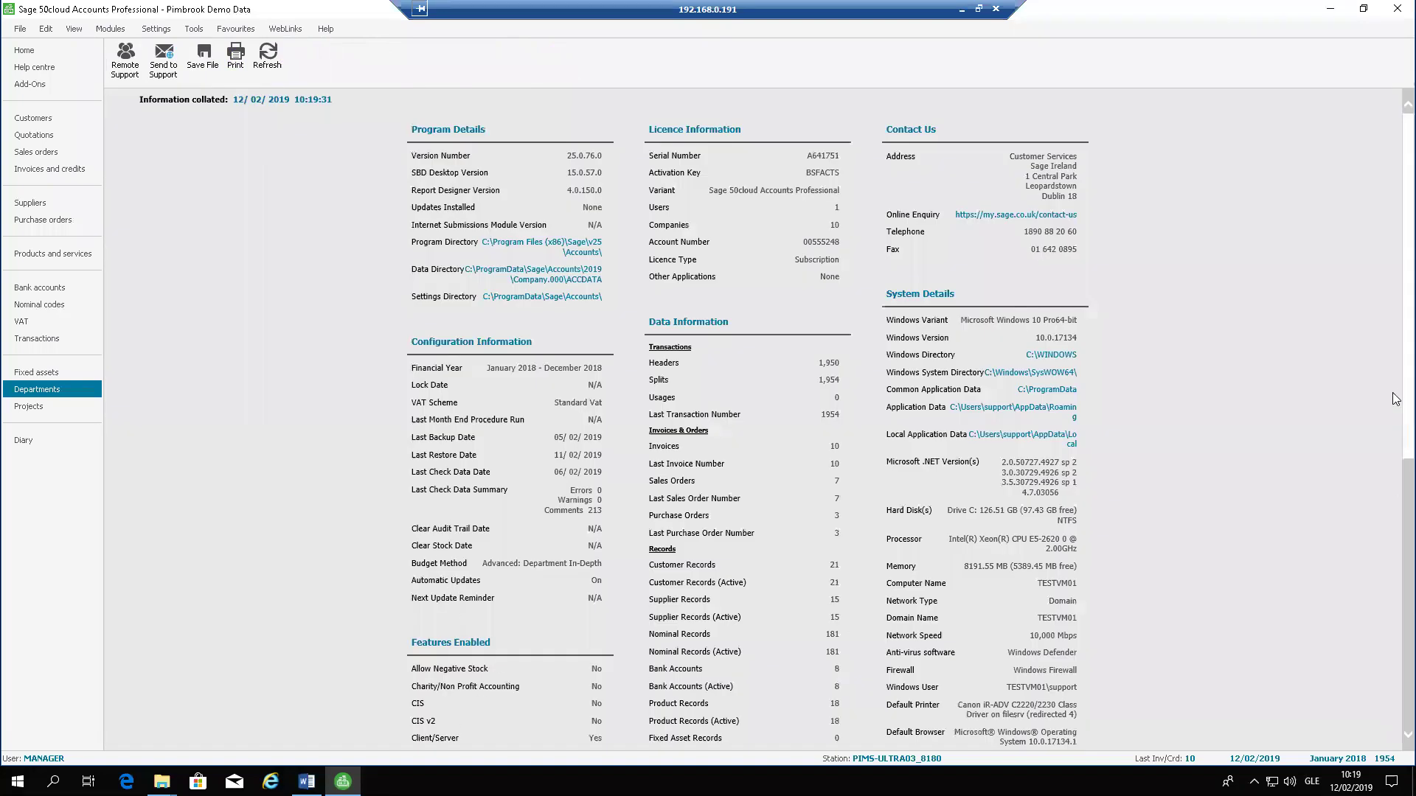
{"action": "scroll", "coordinate": [466, 659], "scroll_direction": "down", "scroll_amount": 5}
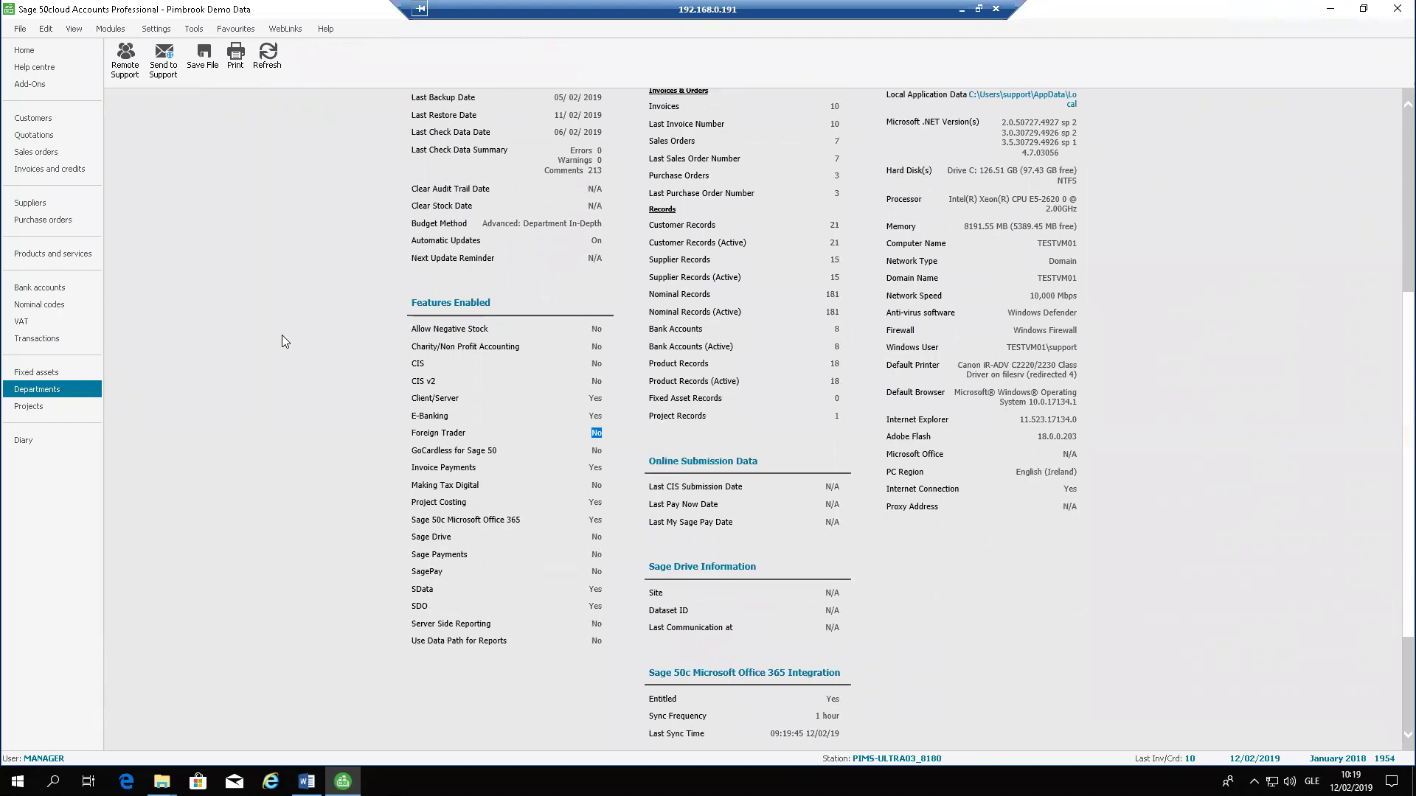
Check the currency setting in the defaults of the B1 Design customer record and close the record.
{"action": "left_click", "coordinate": [43, 120]}
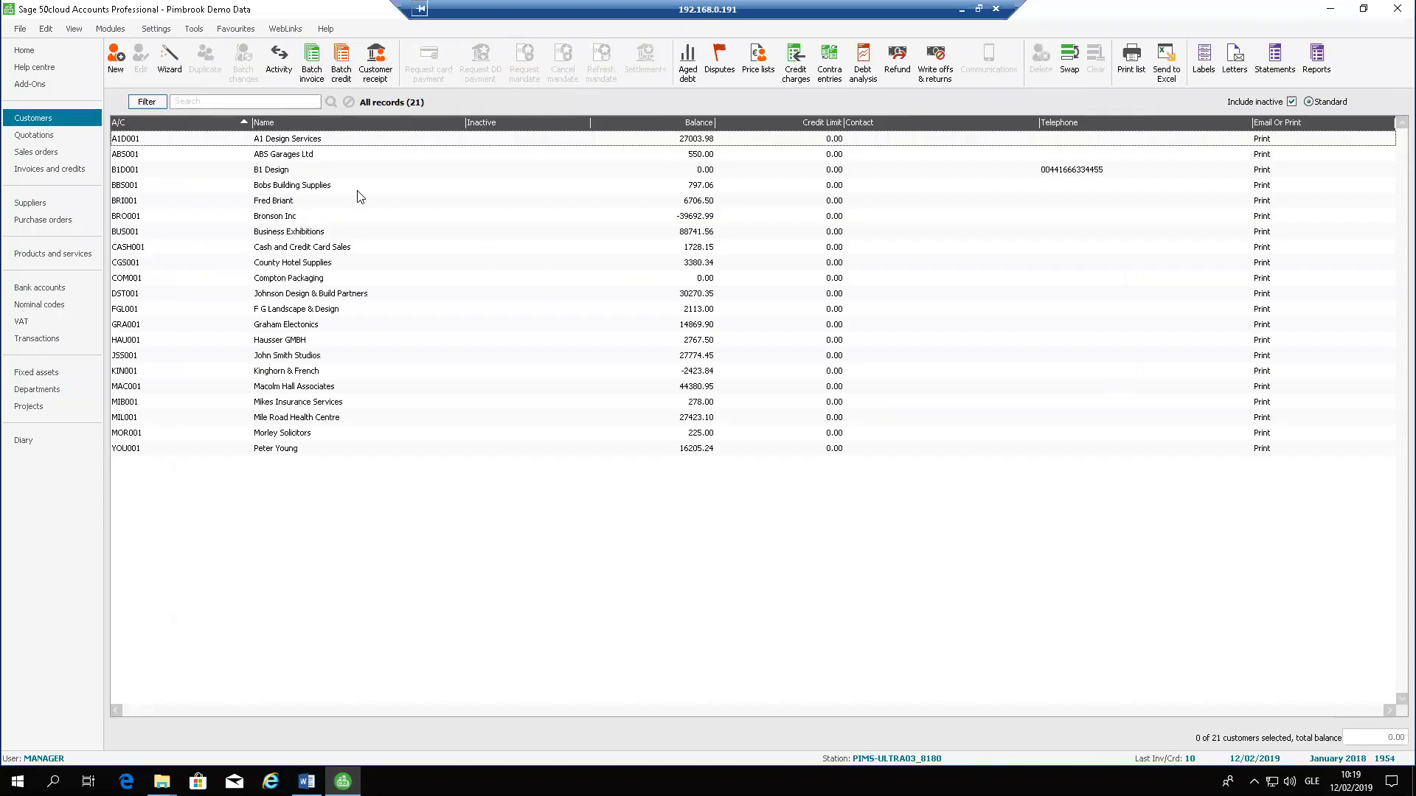
{"action": "left_click", "coordinate": [361, 171]}
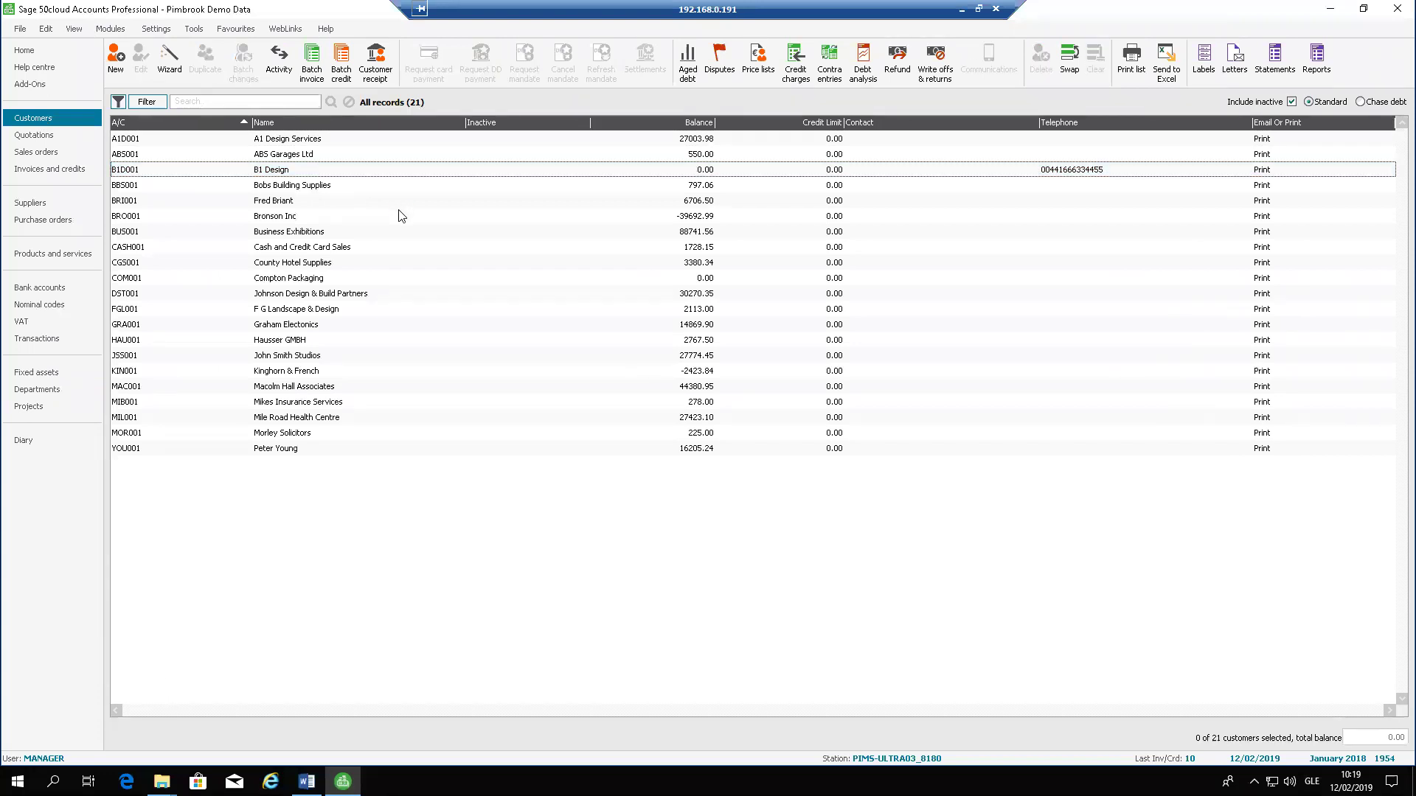
{"action": "double_click", "coordinate": [361, 171]}
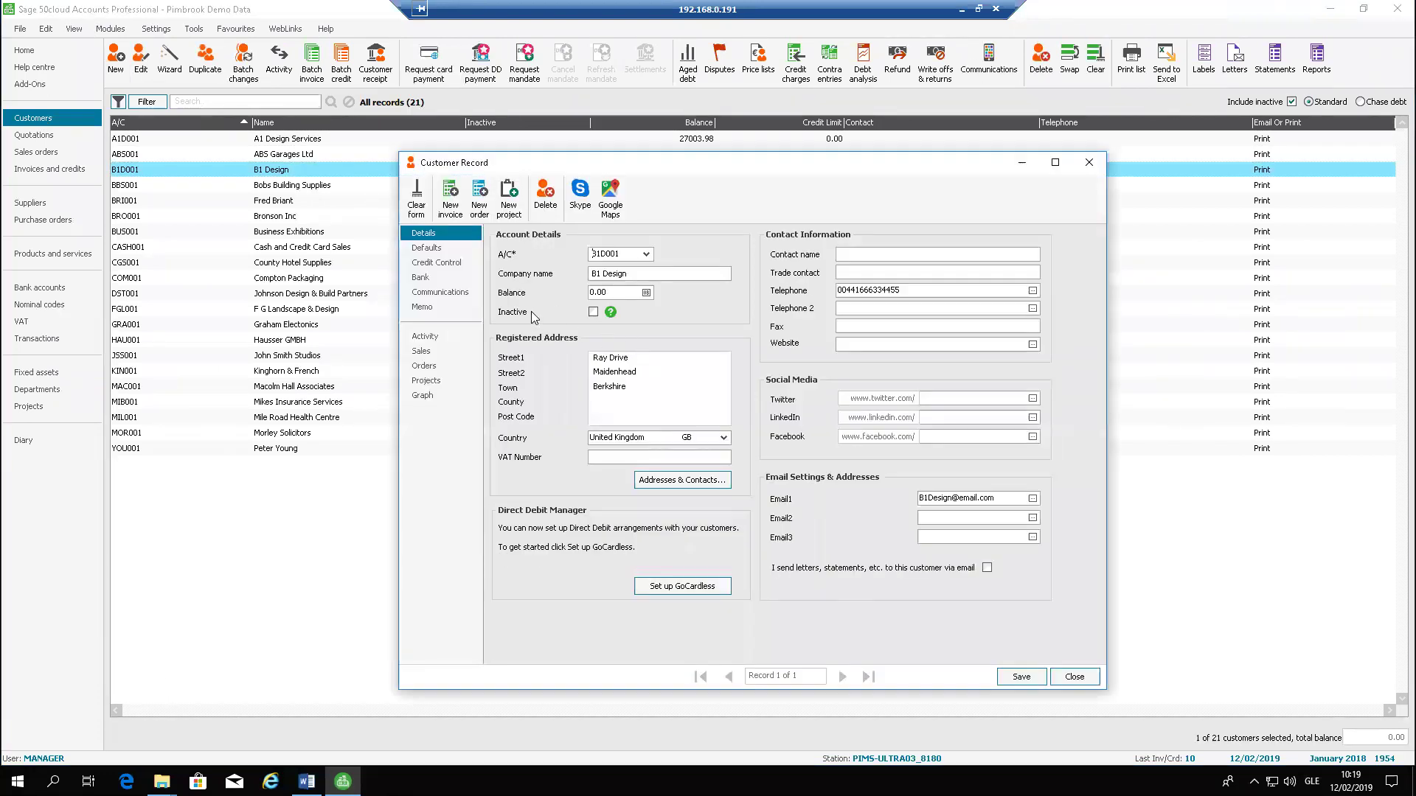
{"action": "left_click", "coordinate": [427, 248]}
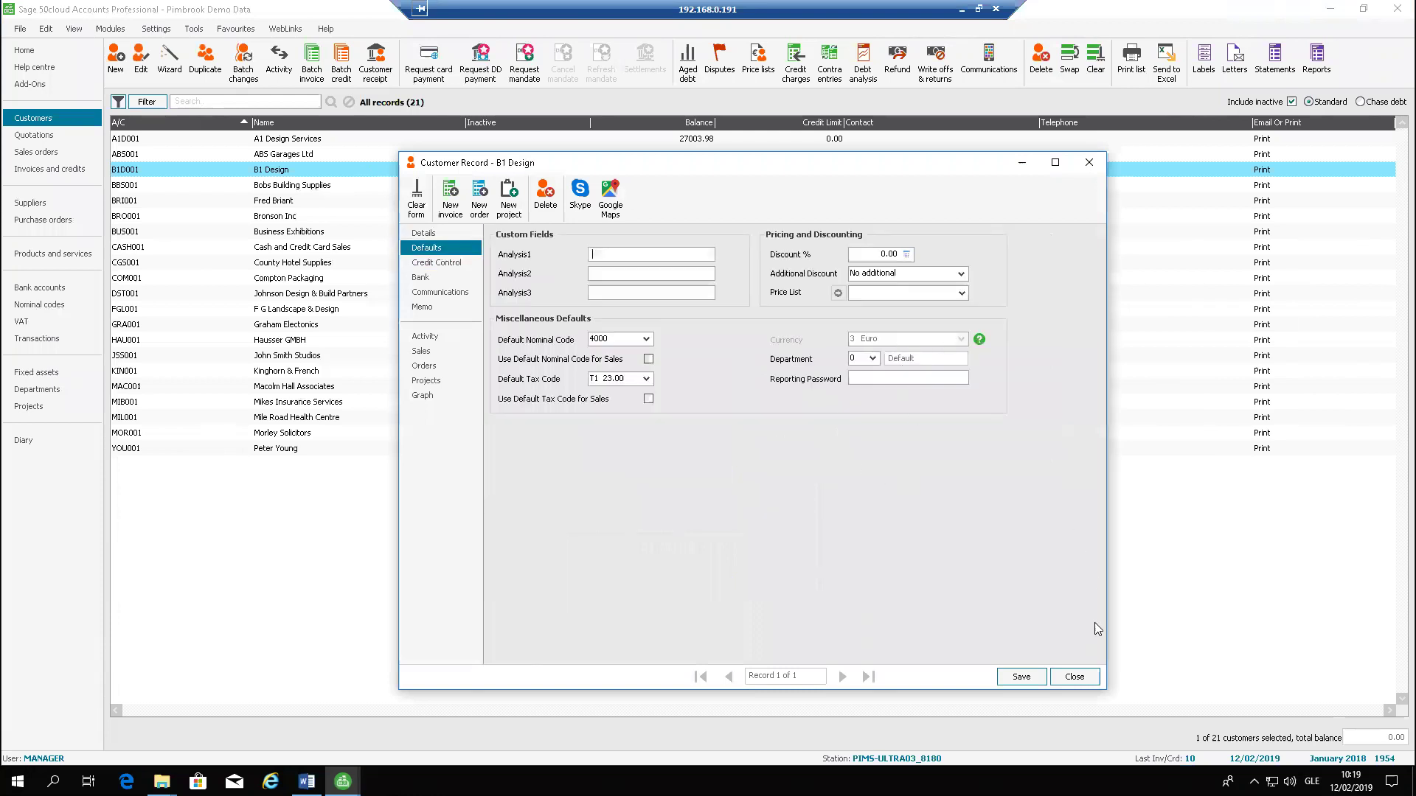
{"action": "left_click", "coordinate": [1076, 679]}
Enable Foreign Trader through its setup wizard, accepting the default revaluation nominal code and "Always prompt to save exchange rate changes".
{"action": "key", "text": "alt+t"}
{"action": "key", "text": "Down"}
{"action": "key", "text": "Down"}
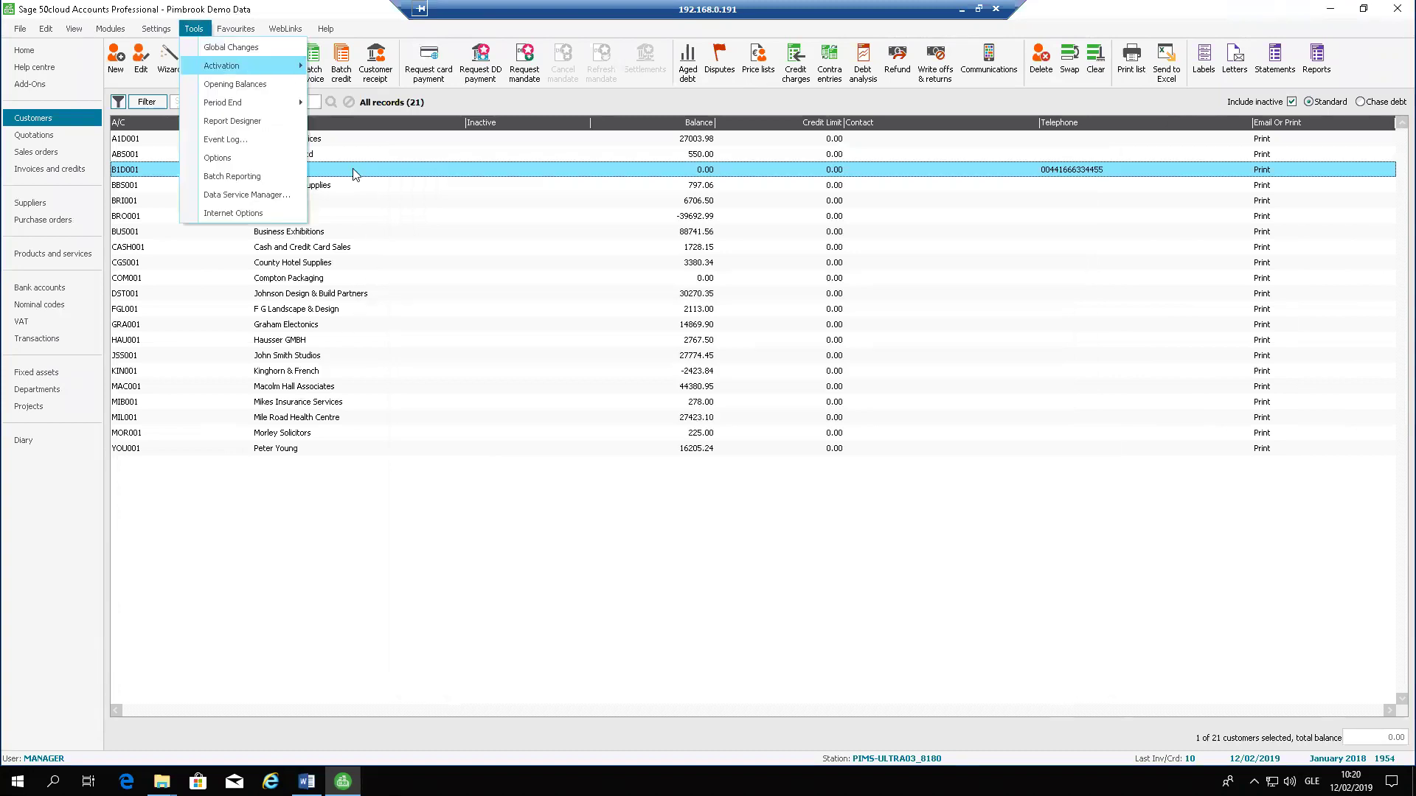
{"action": "key", "text": "Right"}
{"action": "left_click", "coordinate": [349, 108]}
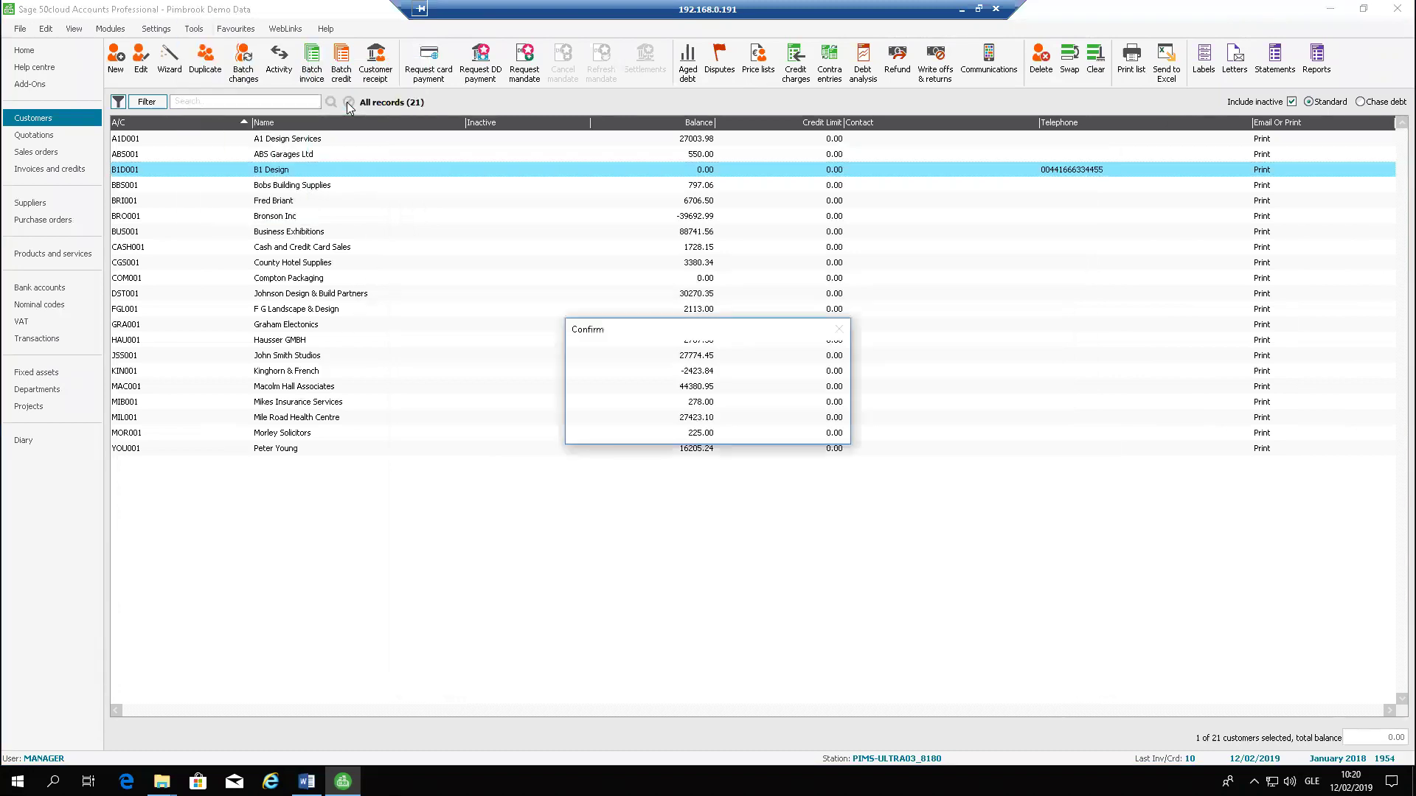
{"action": "left_click", "coordinate": [749, 430]}
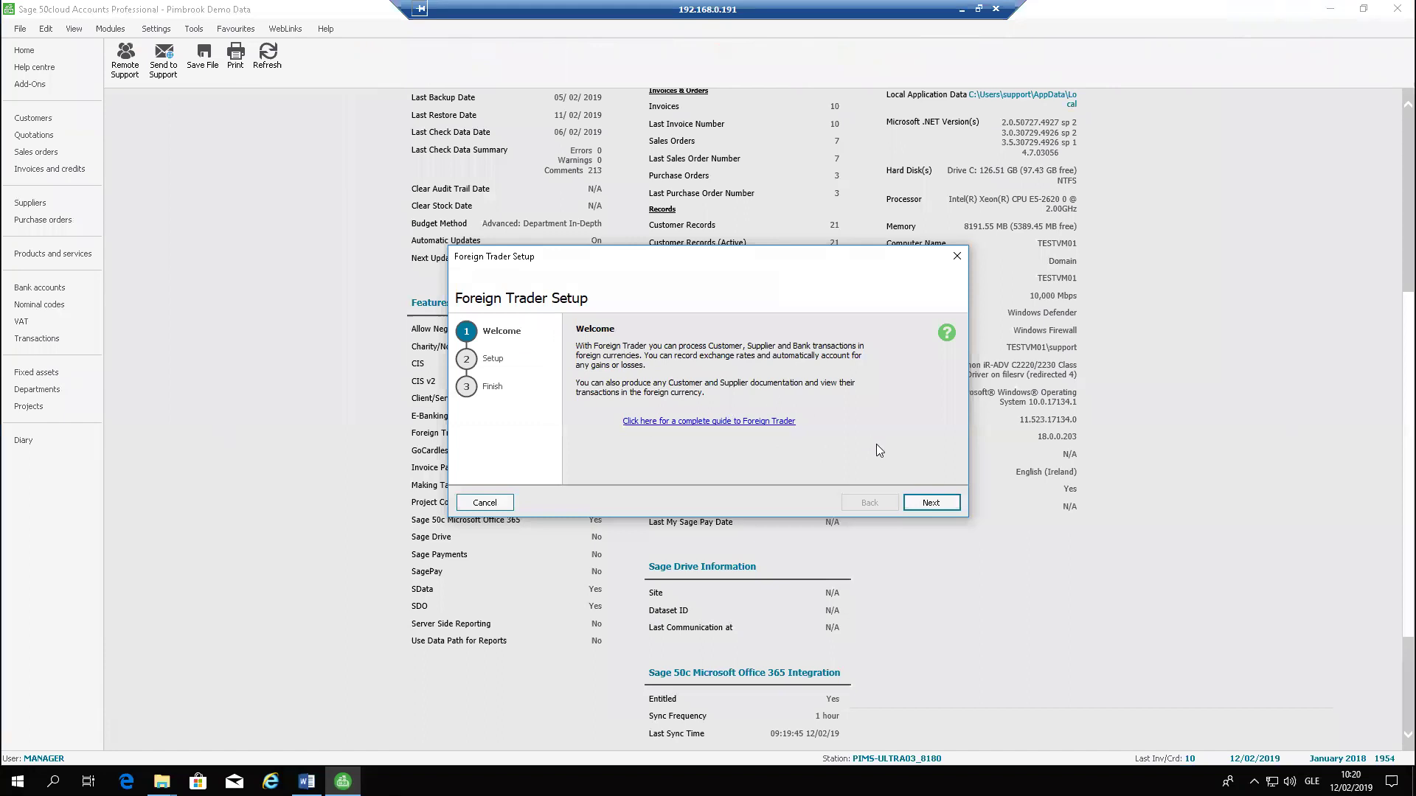
{"action": "left_click", "coordinate": [931, 503]}
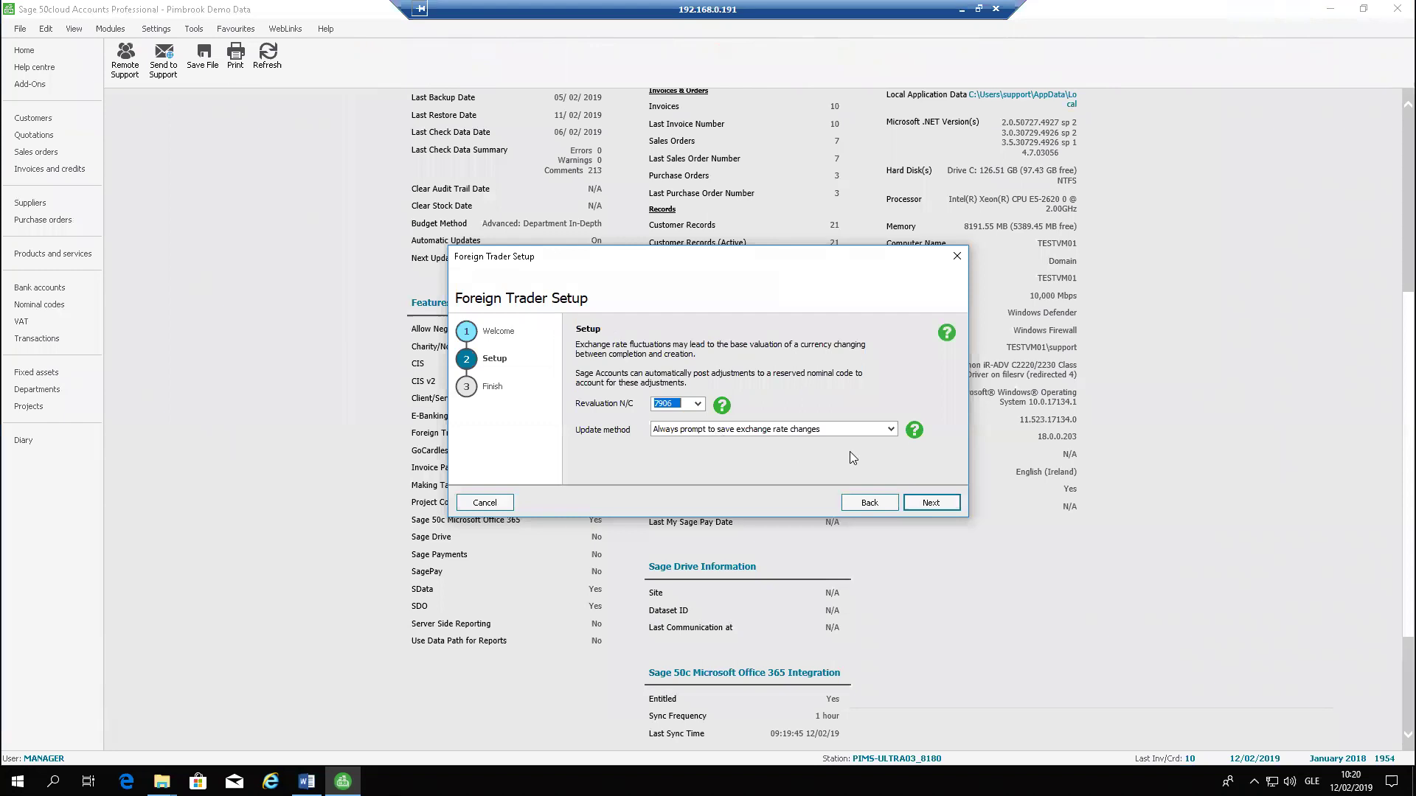
{"action": "left_click", "coordinate": [939, 499]}
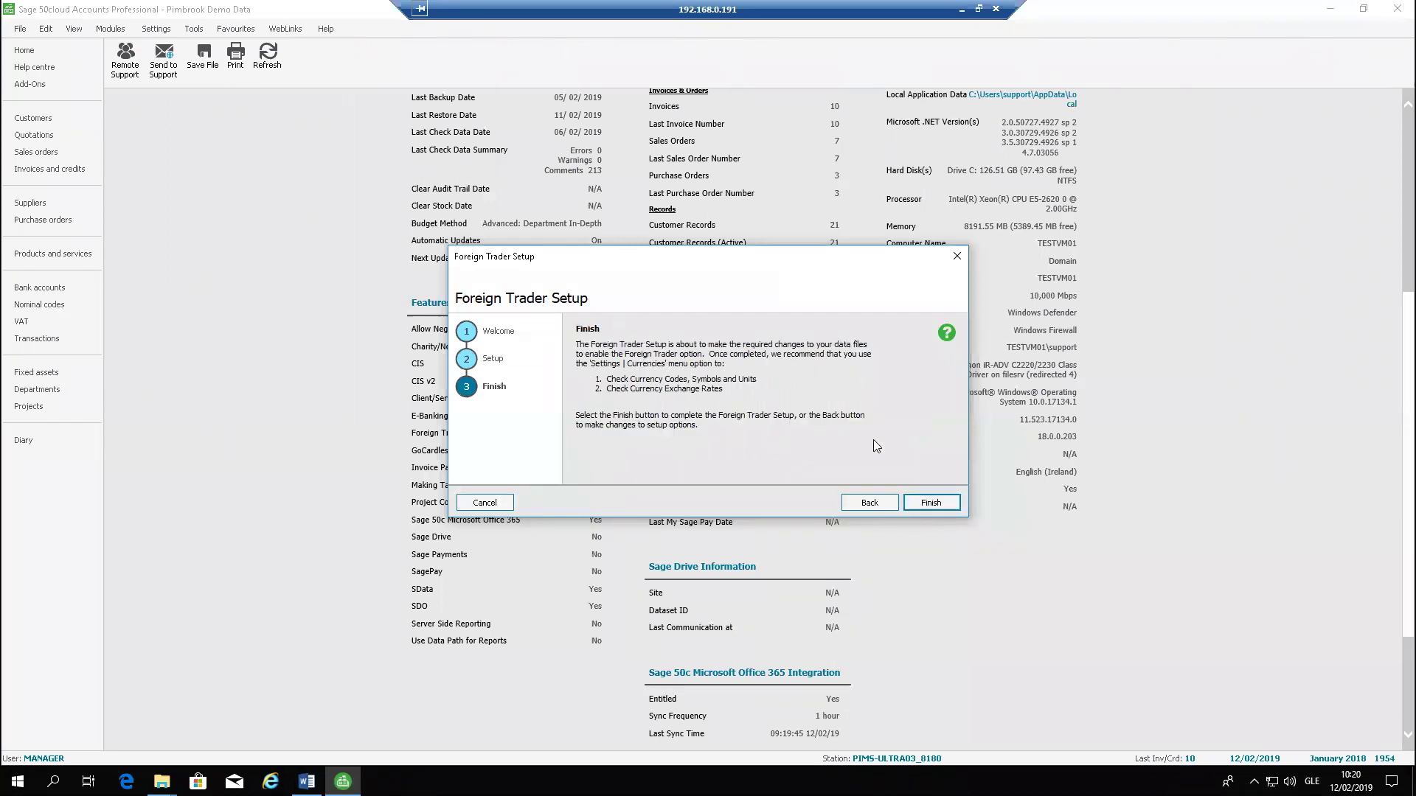
{"action": "left_click", "coordinate": [931, 504]}
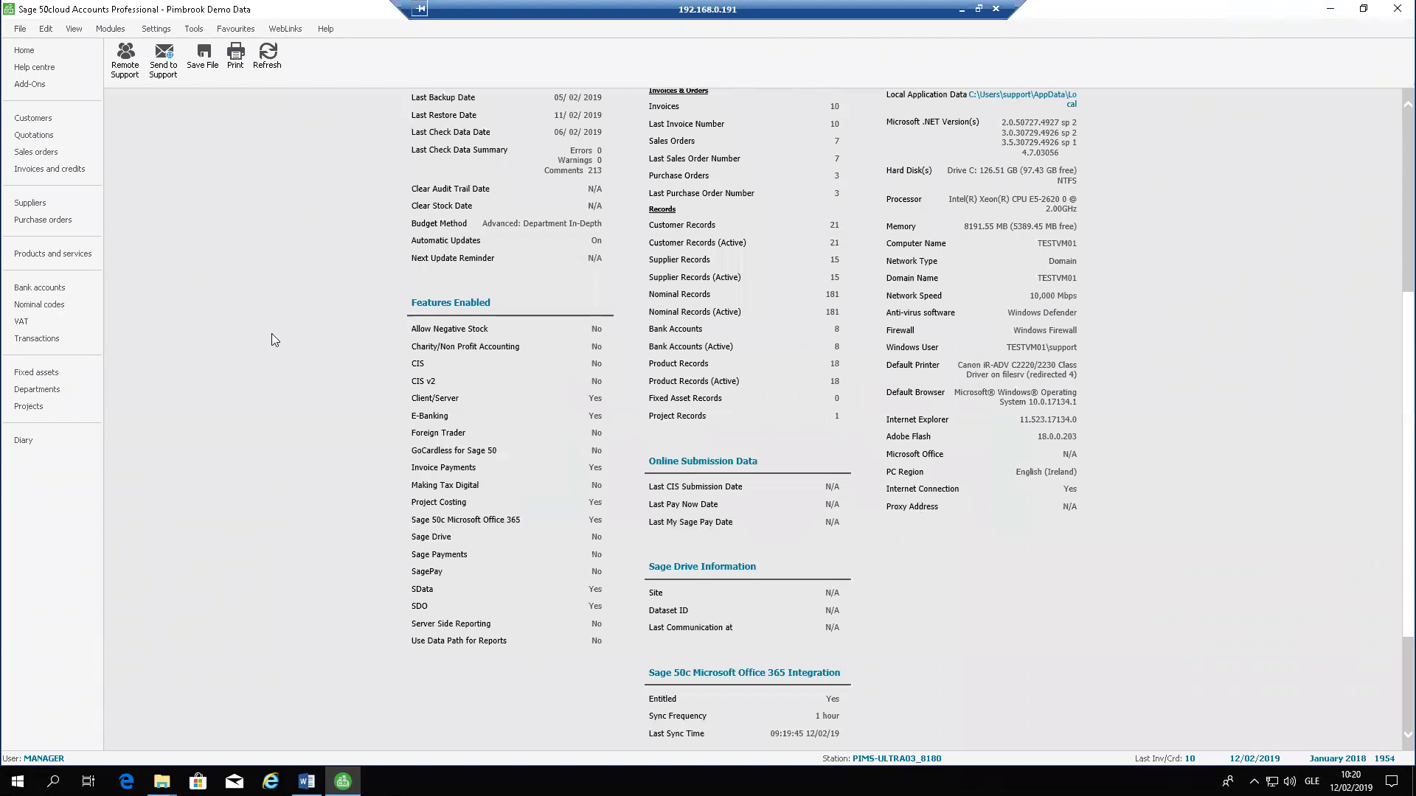
Change the B1 Design customer's default currency to GBP and save the record.
{"action": "left_click", "coordinate": [40, 114]}
{"action": "key", "text": "b"}
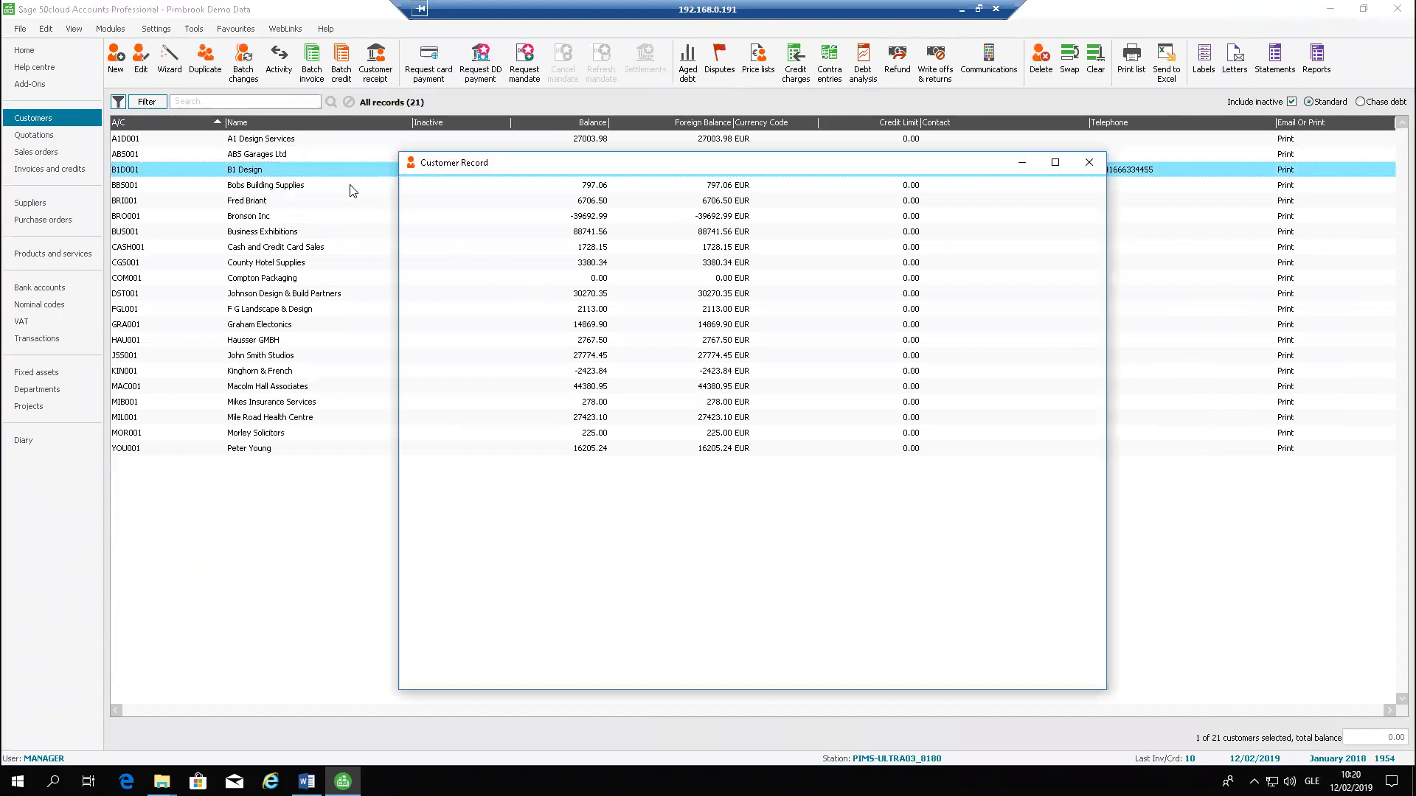
{"action": "left_click", "coordinate": [451, 250]}
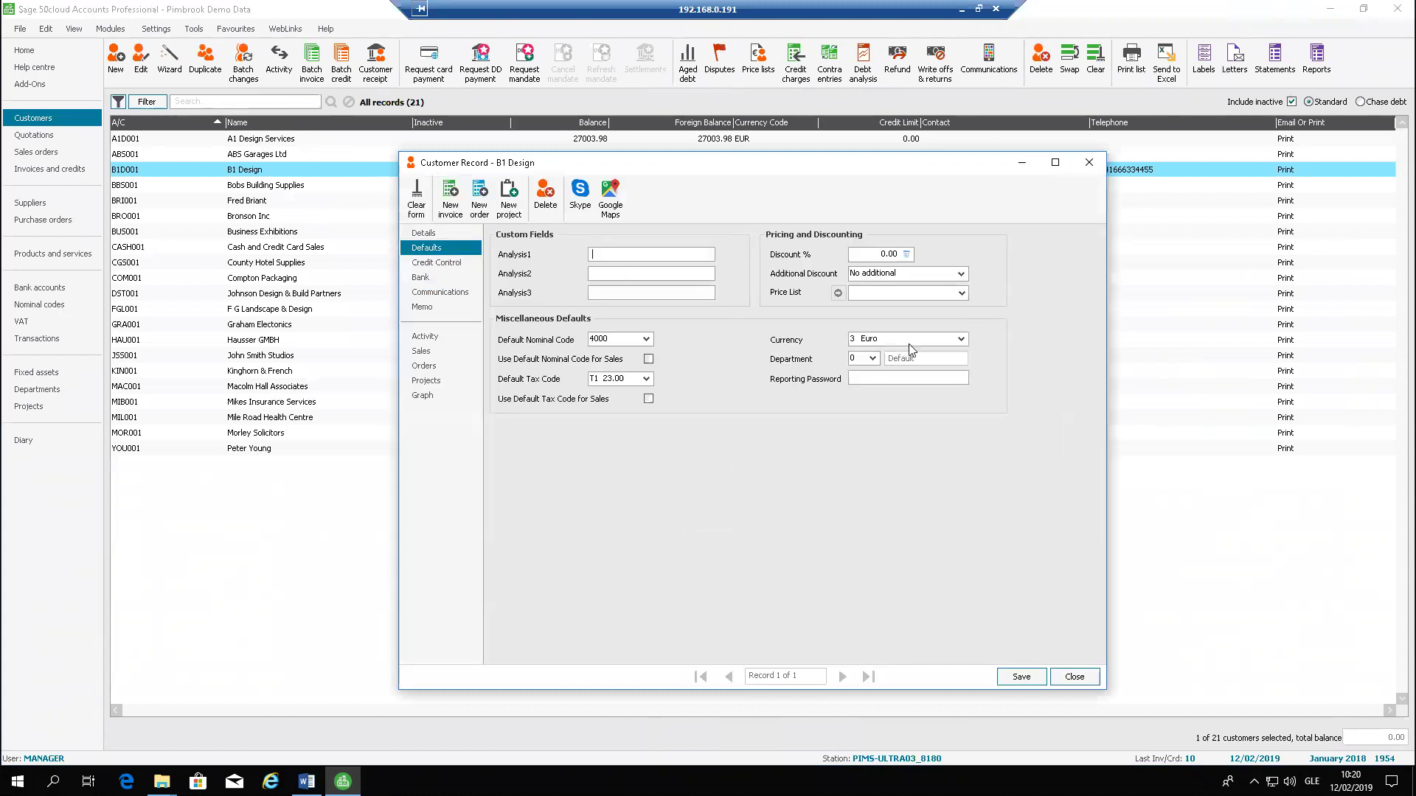
{"action": "left_click", "coordinate": [897, 340]}
{"action": "left_click", "coordinate": [887, 354]}
{"action": "left_click", "coordinate": [1021, 676]}
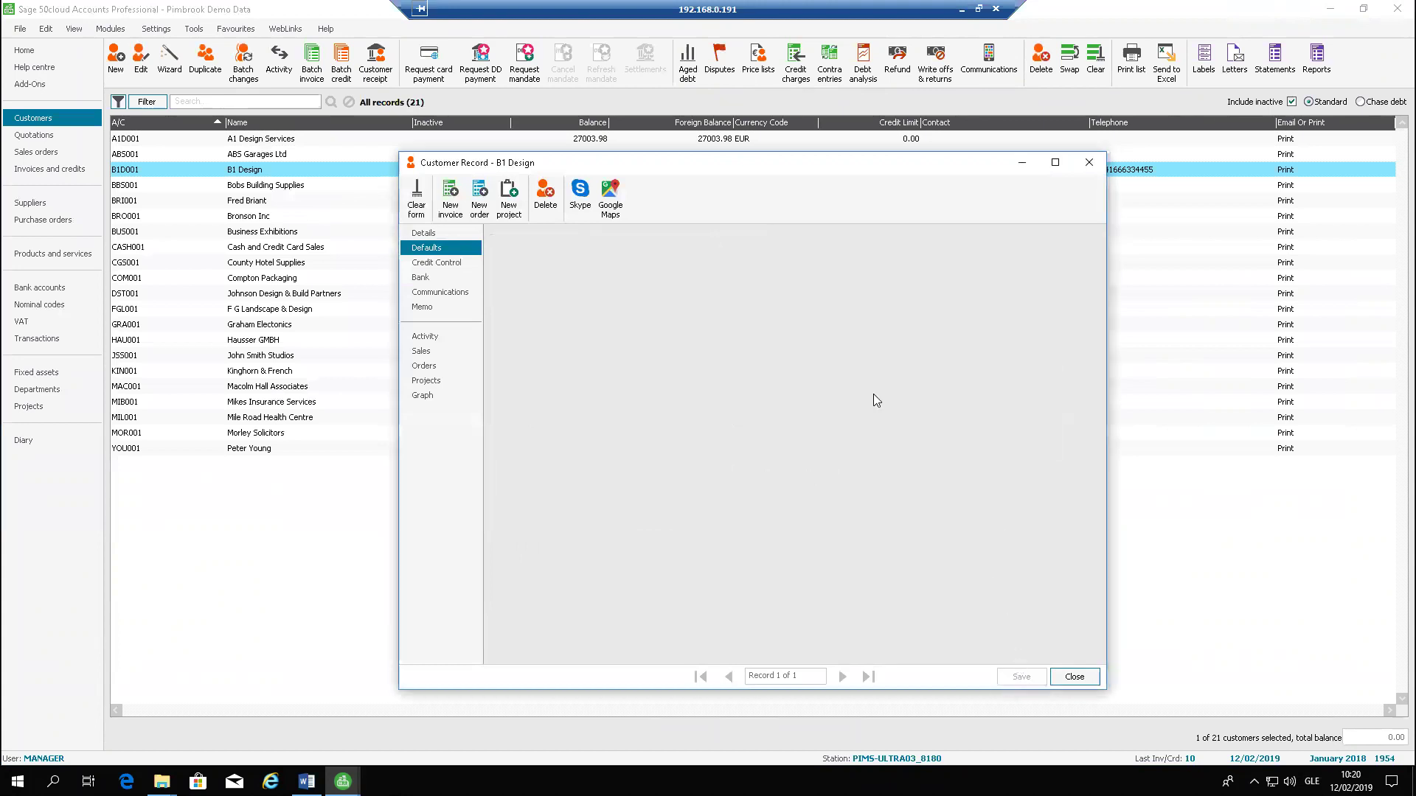
{"action": "left_click", "coordinate": [1086, 676]}
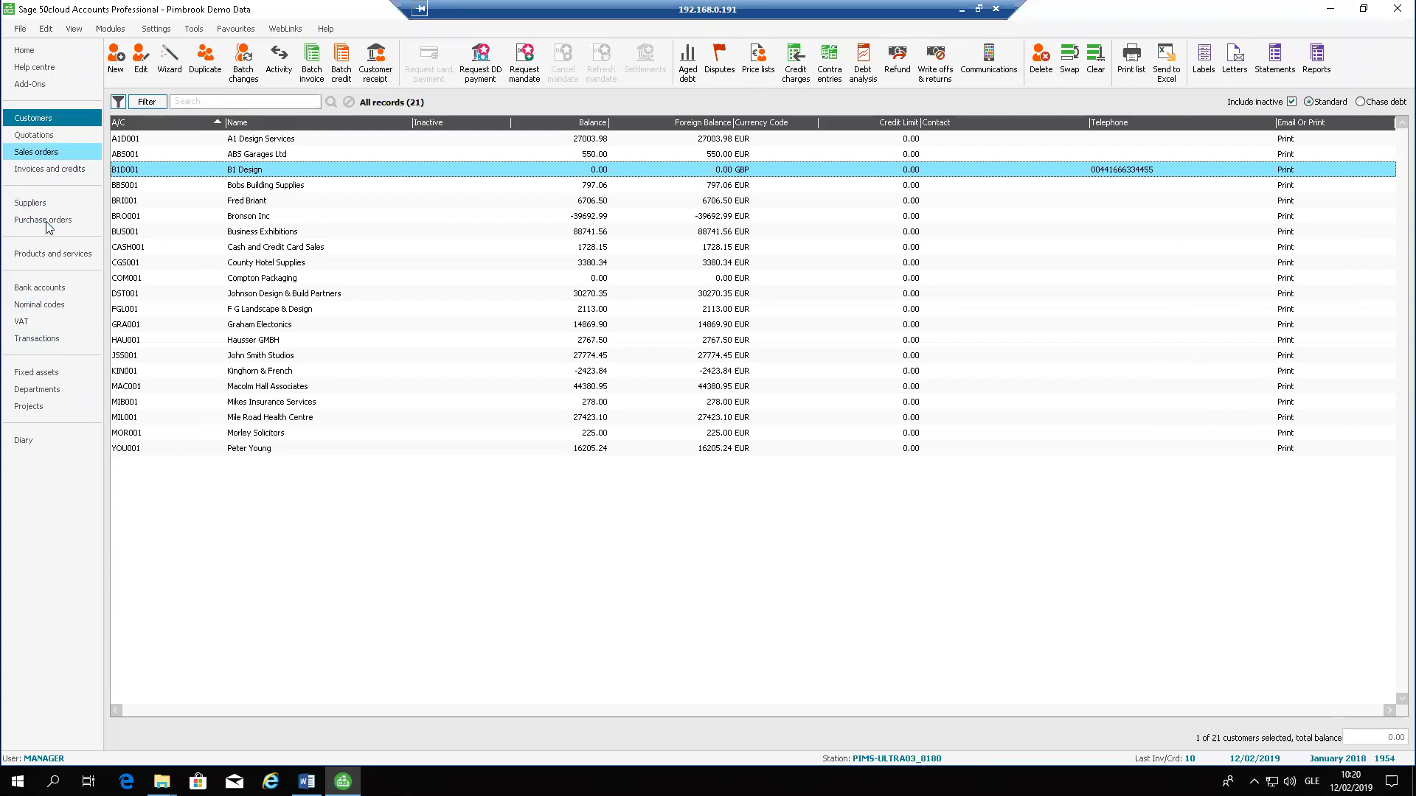
Set the currency of the UK Bank Account record to Pound Sterling, save the bank record and close it.
{"action": "left_click", "coordinate": [41, 287]}
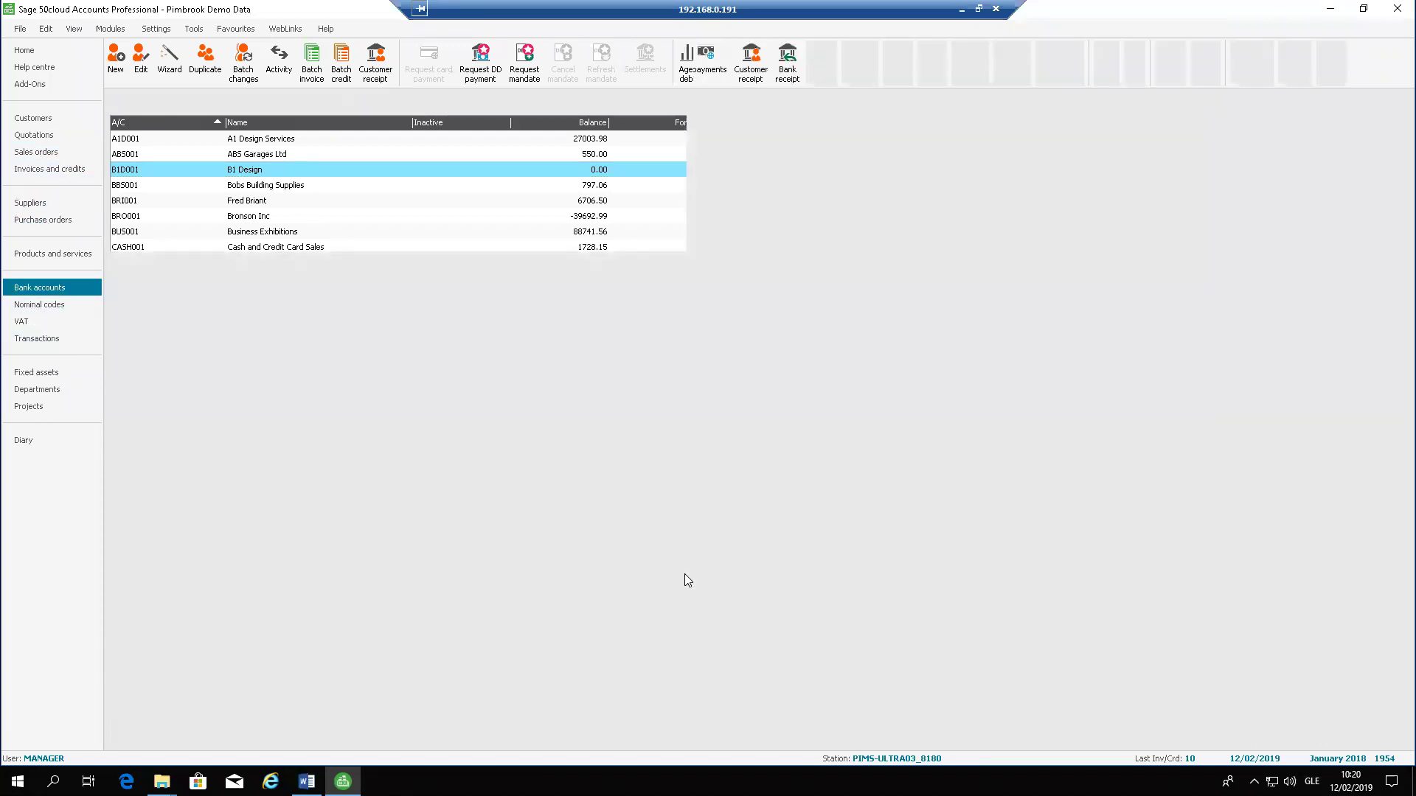
{"action": "left_click", "coordinate": [483, 151]}
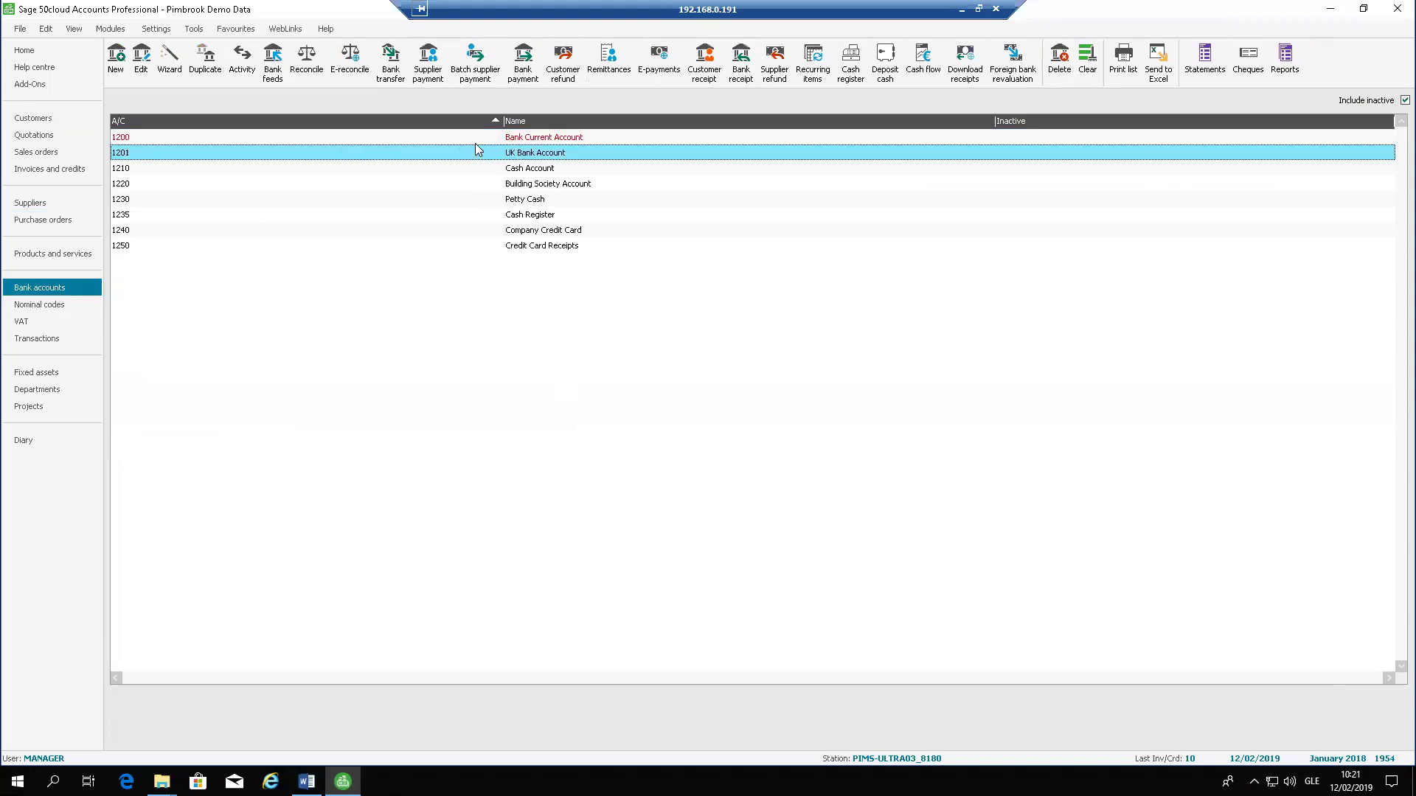
{"action": "key", "text": "Return"}
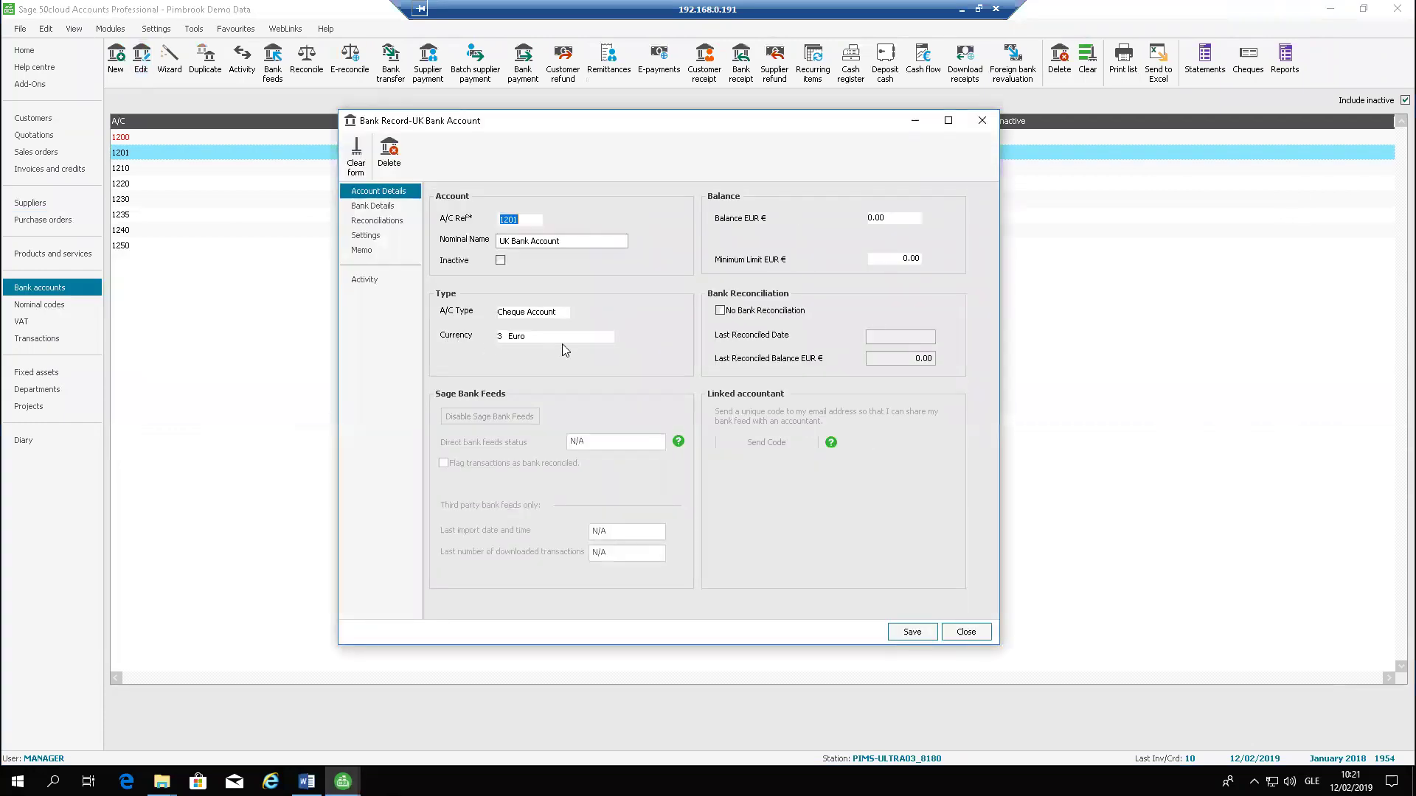
{"action": "left_click", "coordinate": [558, 337]}
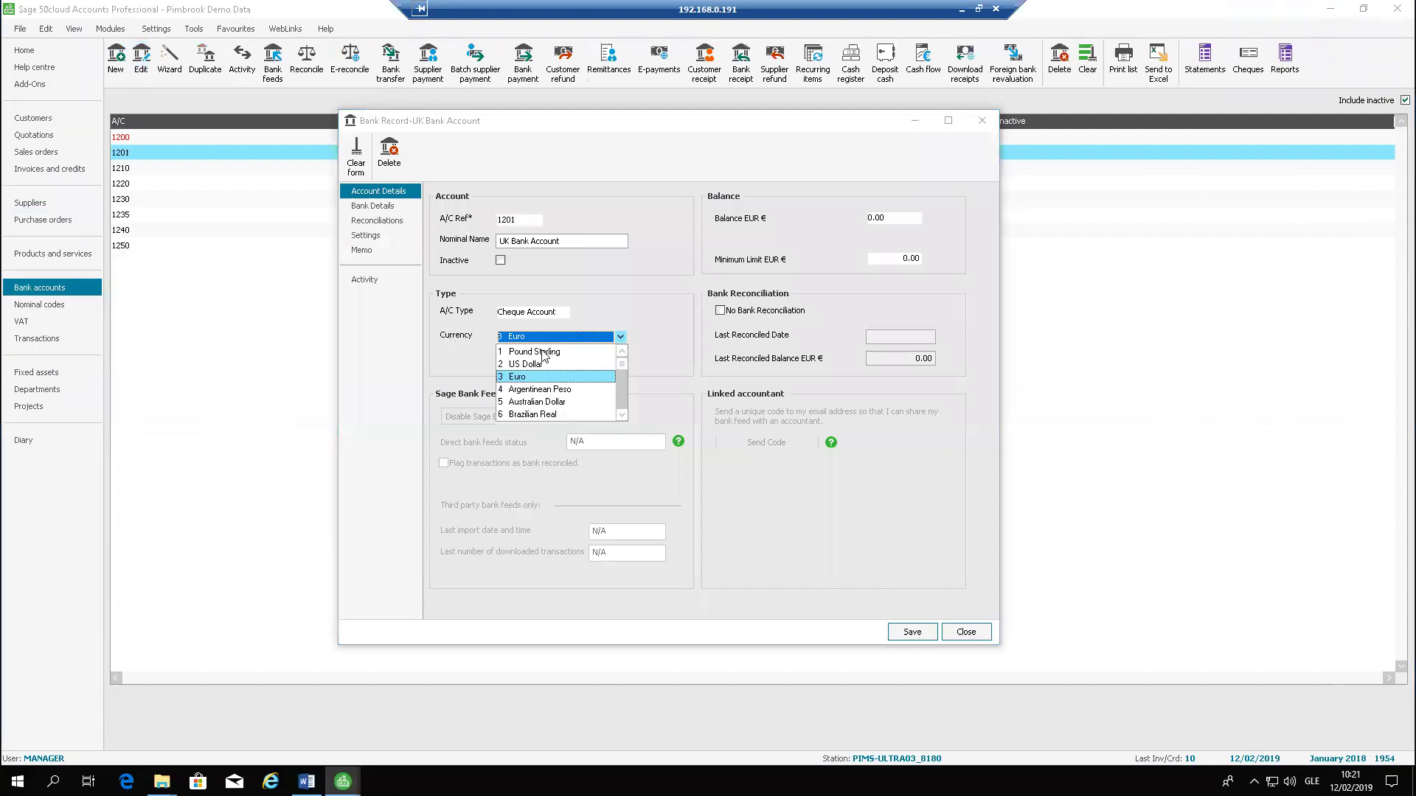
{"action": "left_click", "coordinate": [544, 353]}
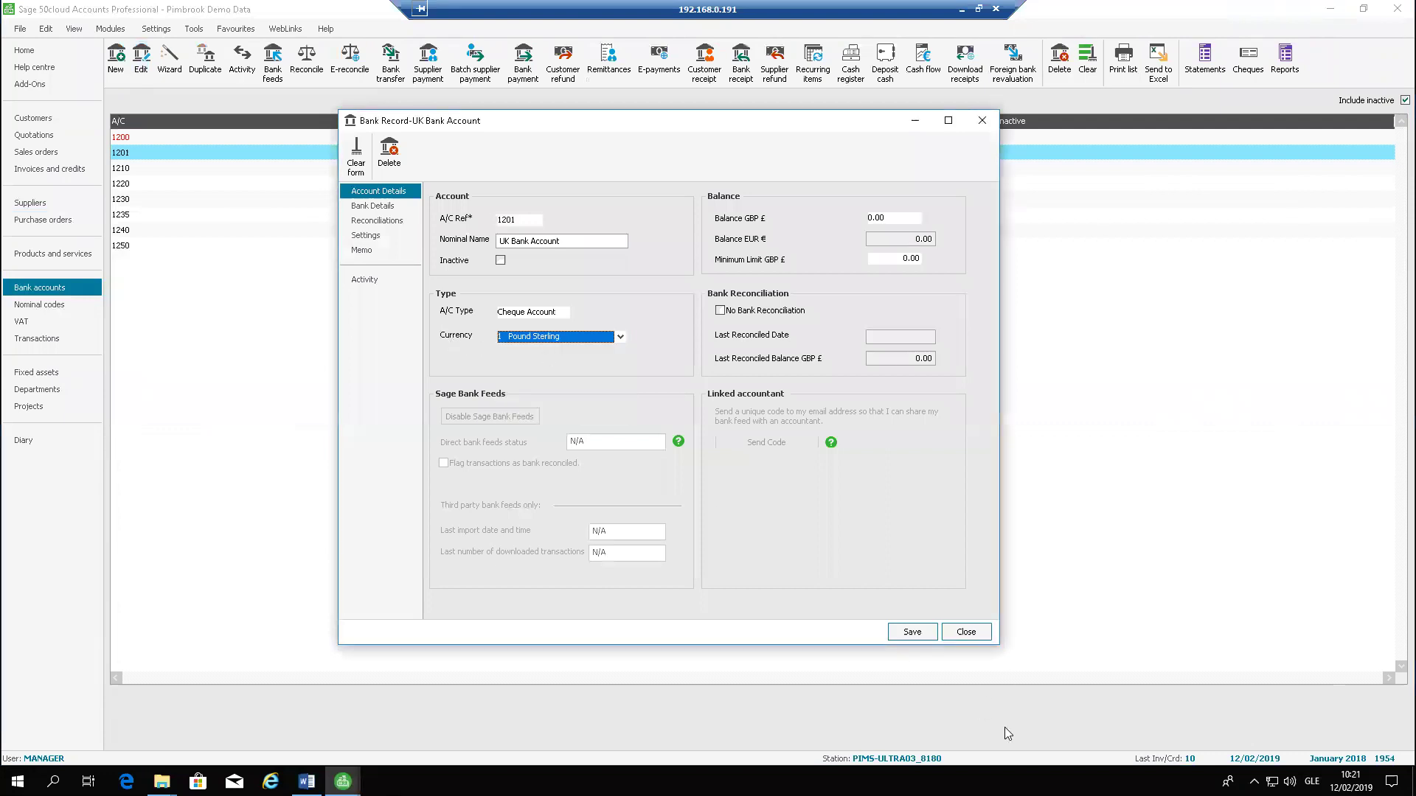
{"action": "left_click", "coordinate": [912, 633]}
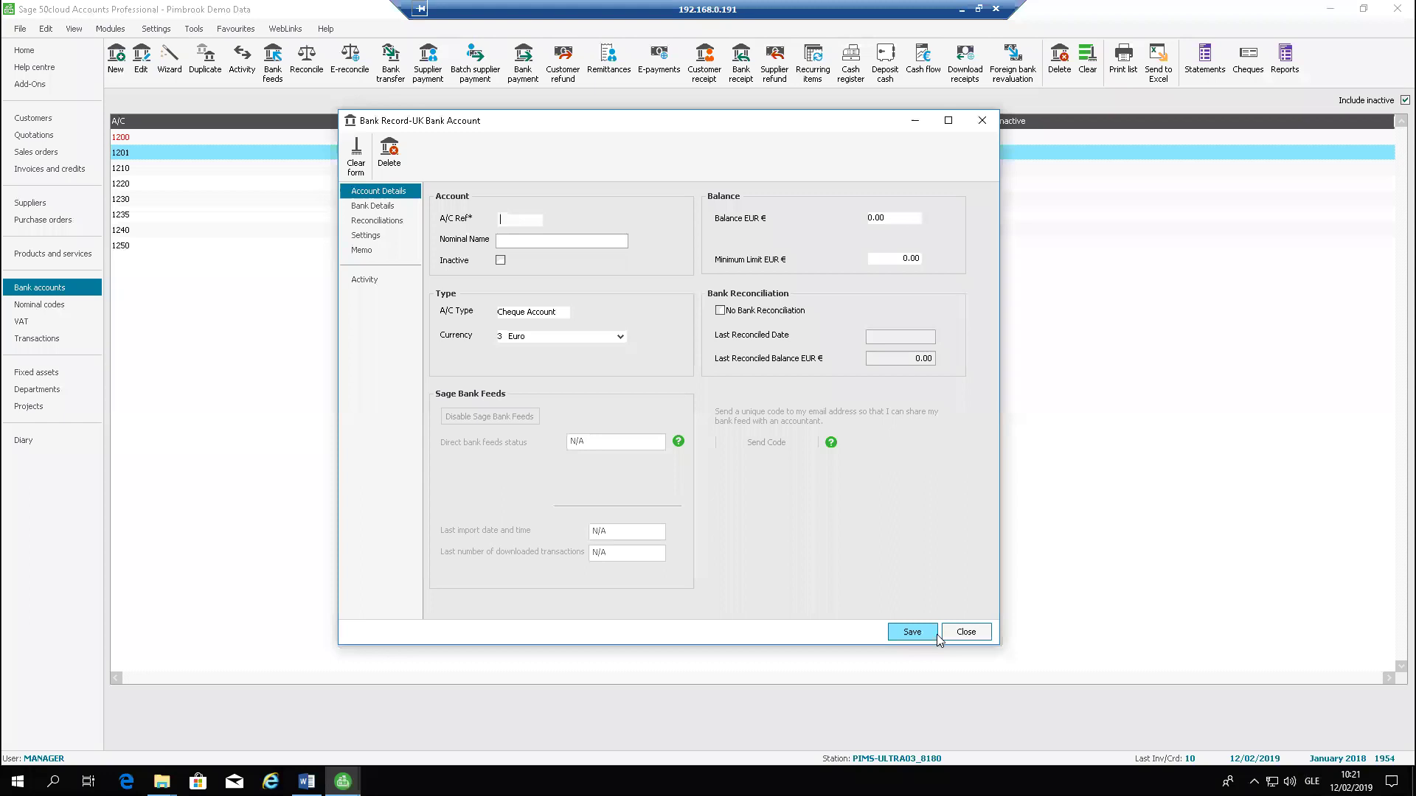
{"action": "left_click", "coordinate": [966, 632]}
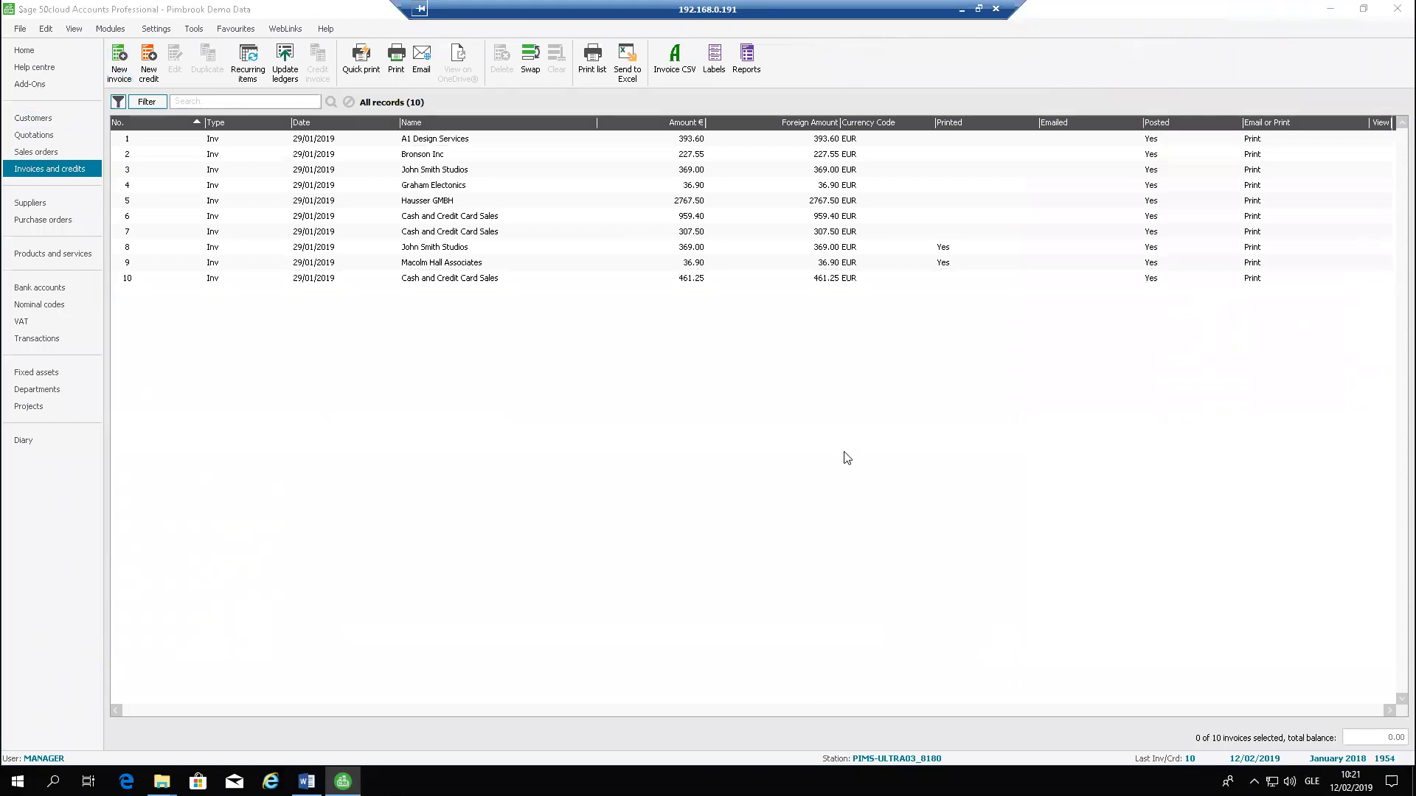
Start a new product invoice for the B1 Design customer and dismiss the missing exchange rate warning.
{"action": "type", "text": "B1D001"}
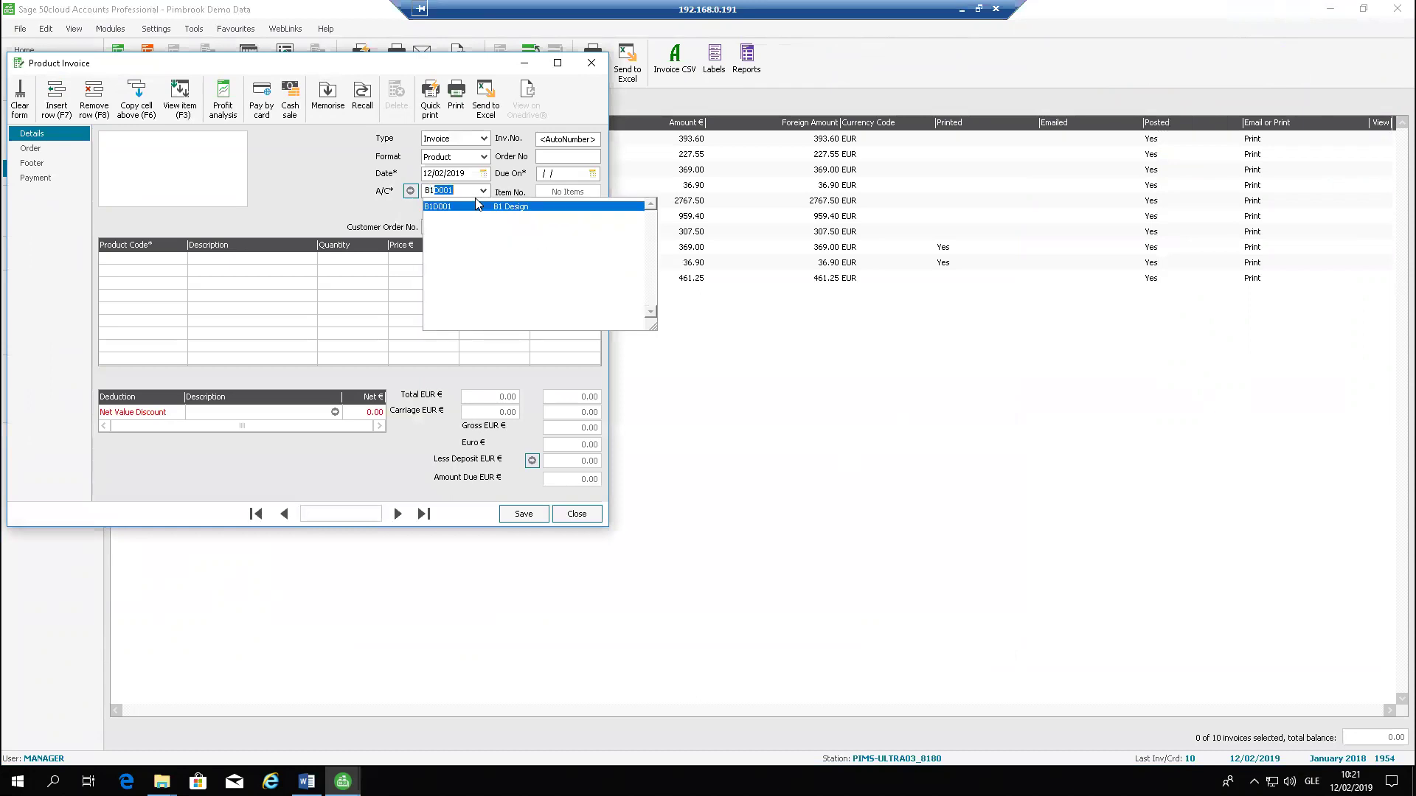
{"action": "left_click", "coordinate": [478, 206]}
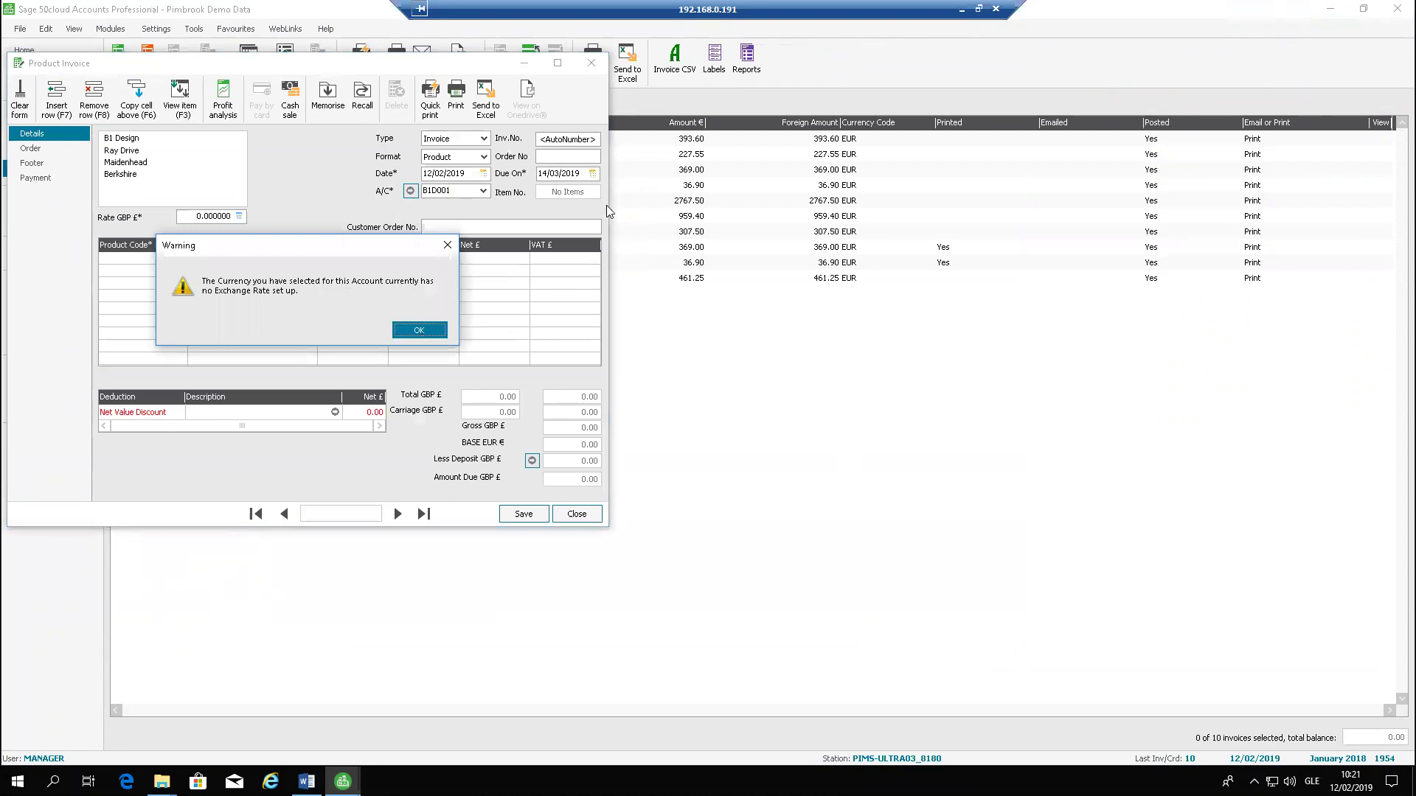
{"action": "left_click", "coordinate": [419, 331]}
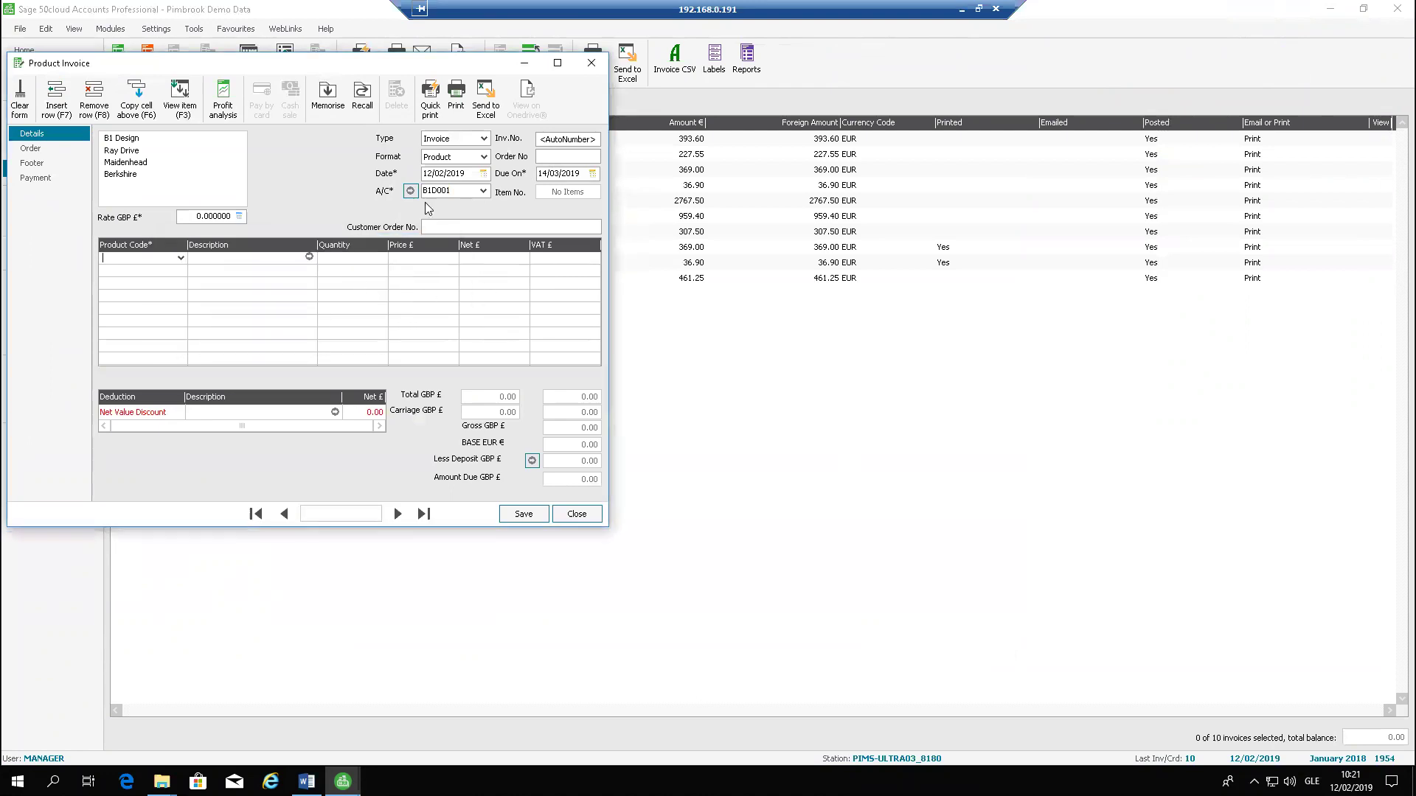
Set the invoice's GBP exchange rate to 0.878 and update the currencies list with the new rate.
{"action": "left_click", "coordinate": [207, 216]}
{"action": "left_click", "coordinate": [208, 215]}
{"action": "double_click", "coordinate": [207, 215]}
{"action": "type", "text": ".878"}
{"action": "key", "text": "Tab"}
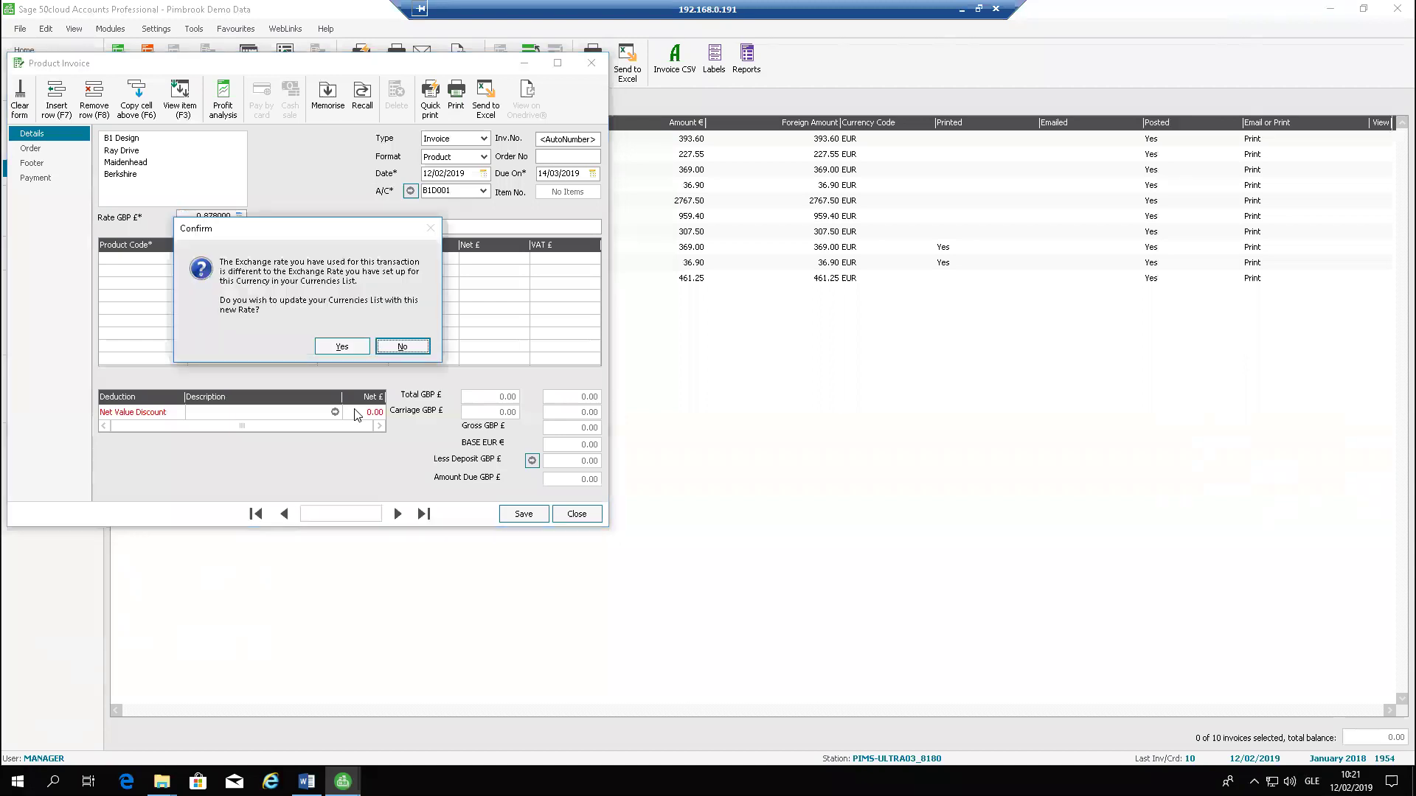
{"action": "left_click", "coordinate": [340, 343]}
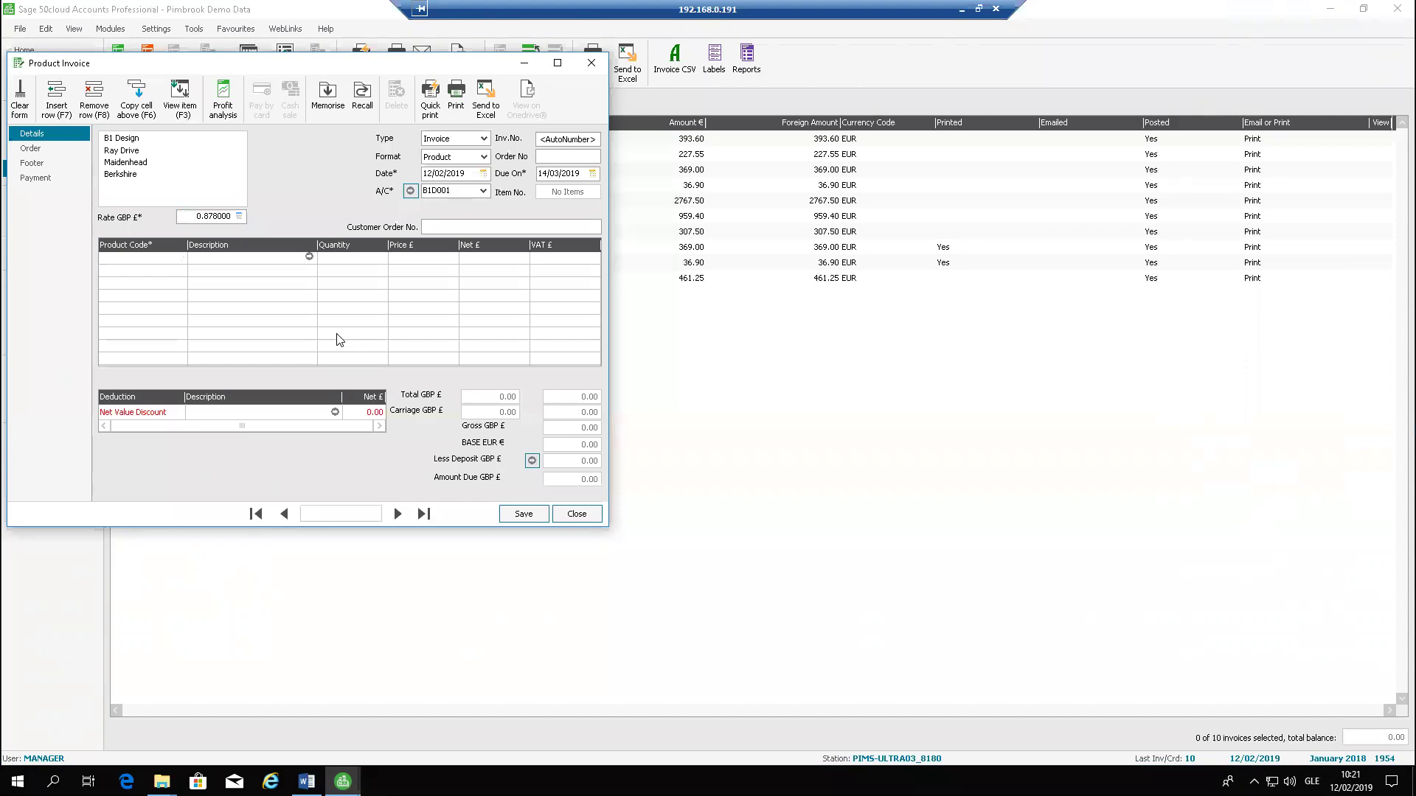
Add product 404 to the B1 Design invoice, save it despite the date being outside the financial year, and close the invoice form.
{"action": "key", "text": "F4"}
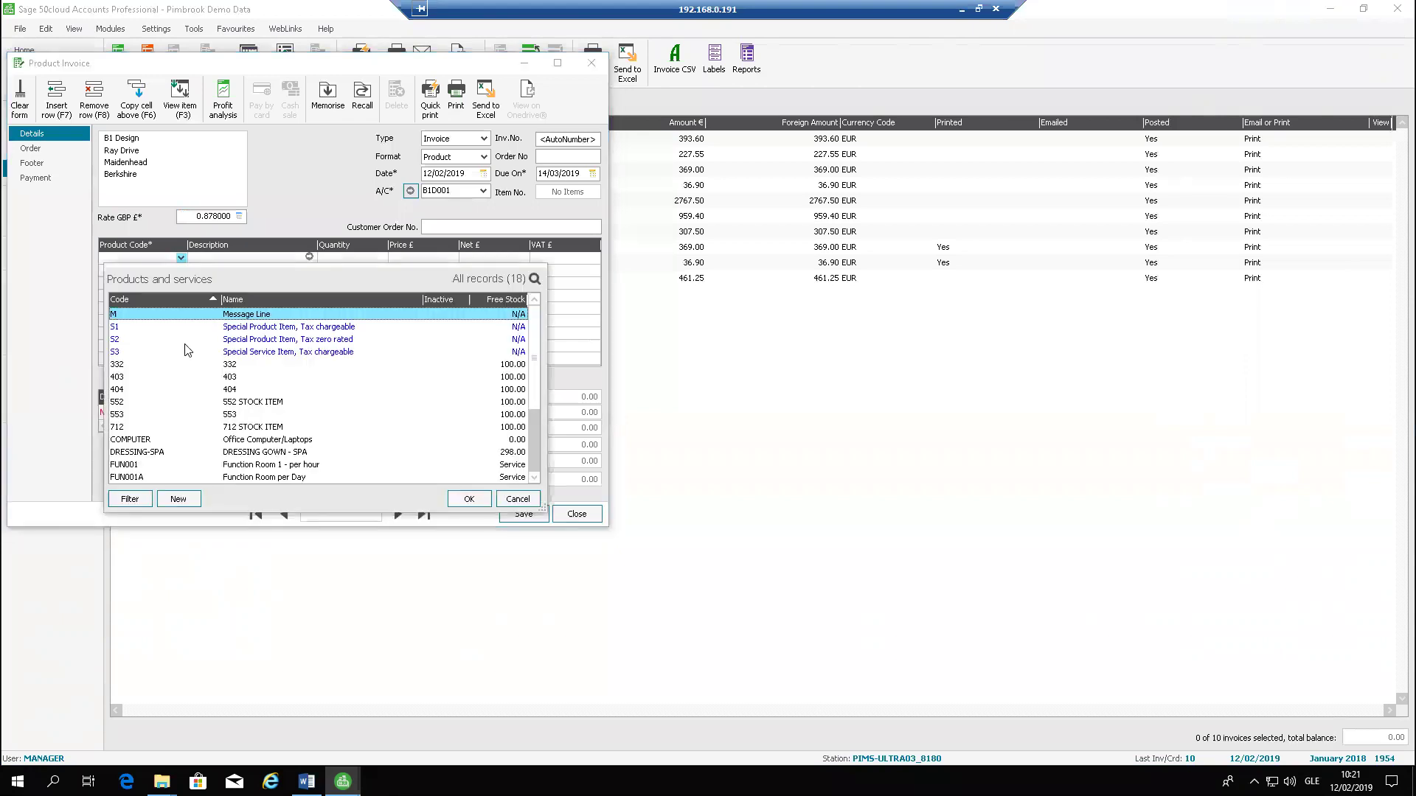
{"action": "type", "text": "404"}
{"action": "key", "text": "Return"}
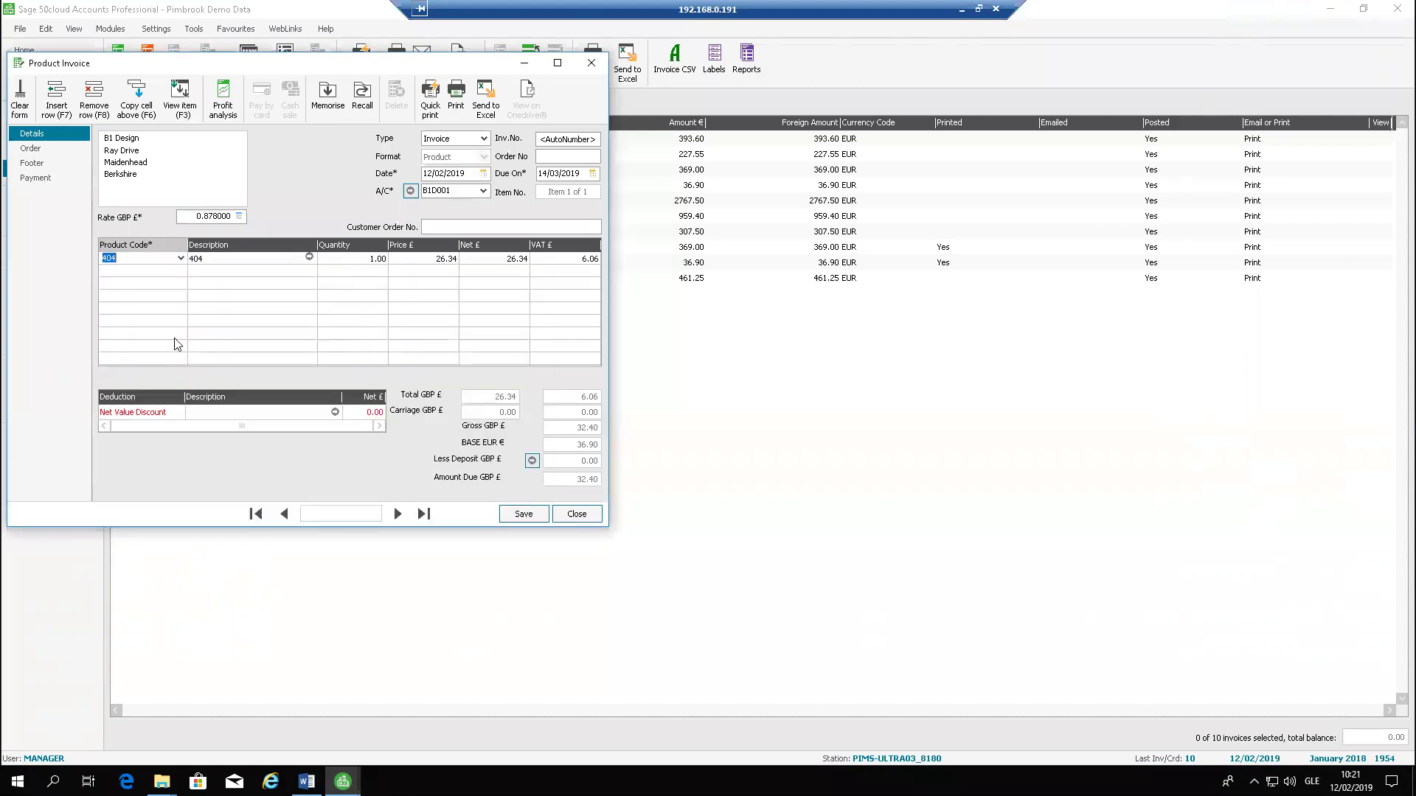
{"action": "left_click", "coordinate": [524, 514]}
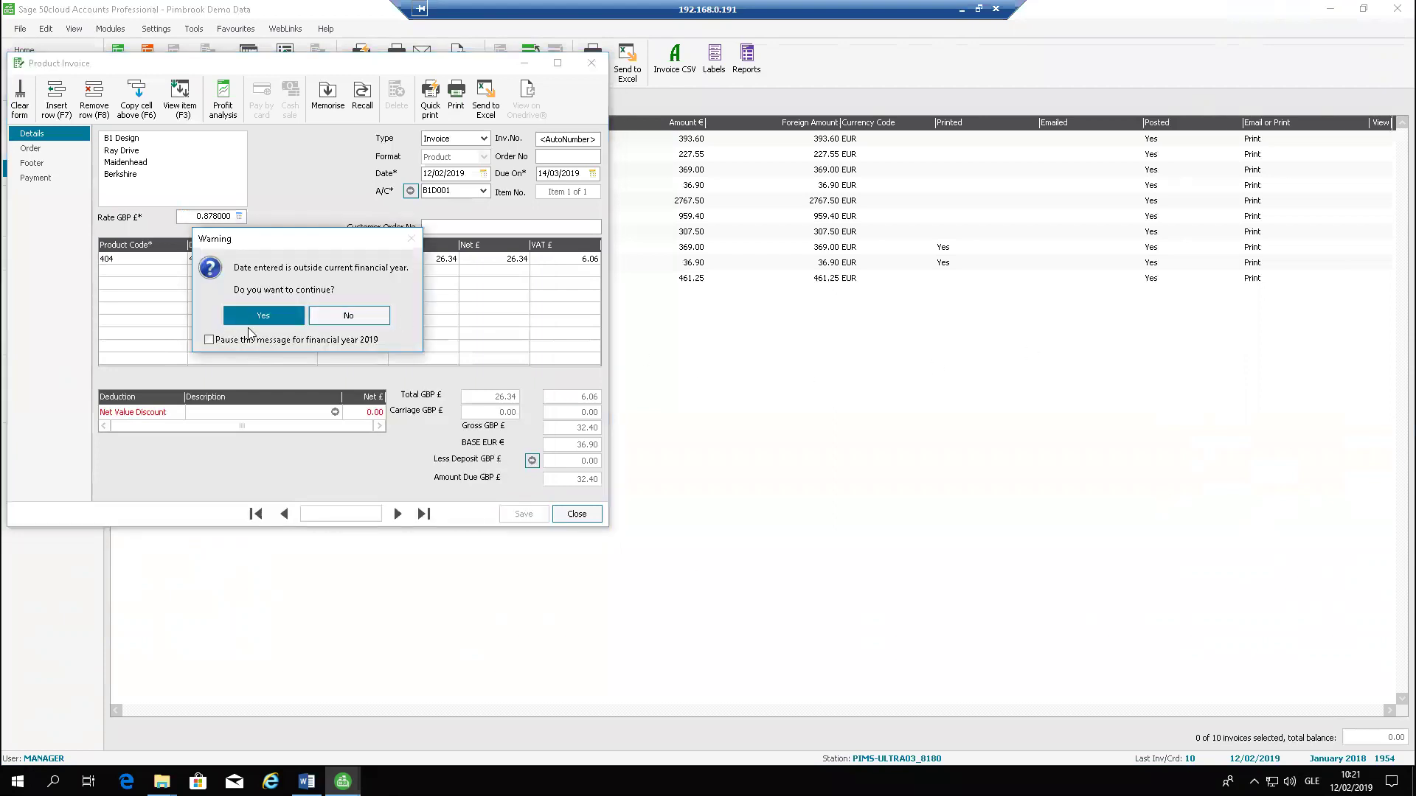
{"action": "left_click", "coordinate": [248, 328]}
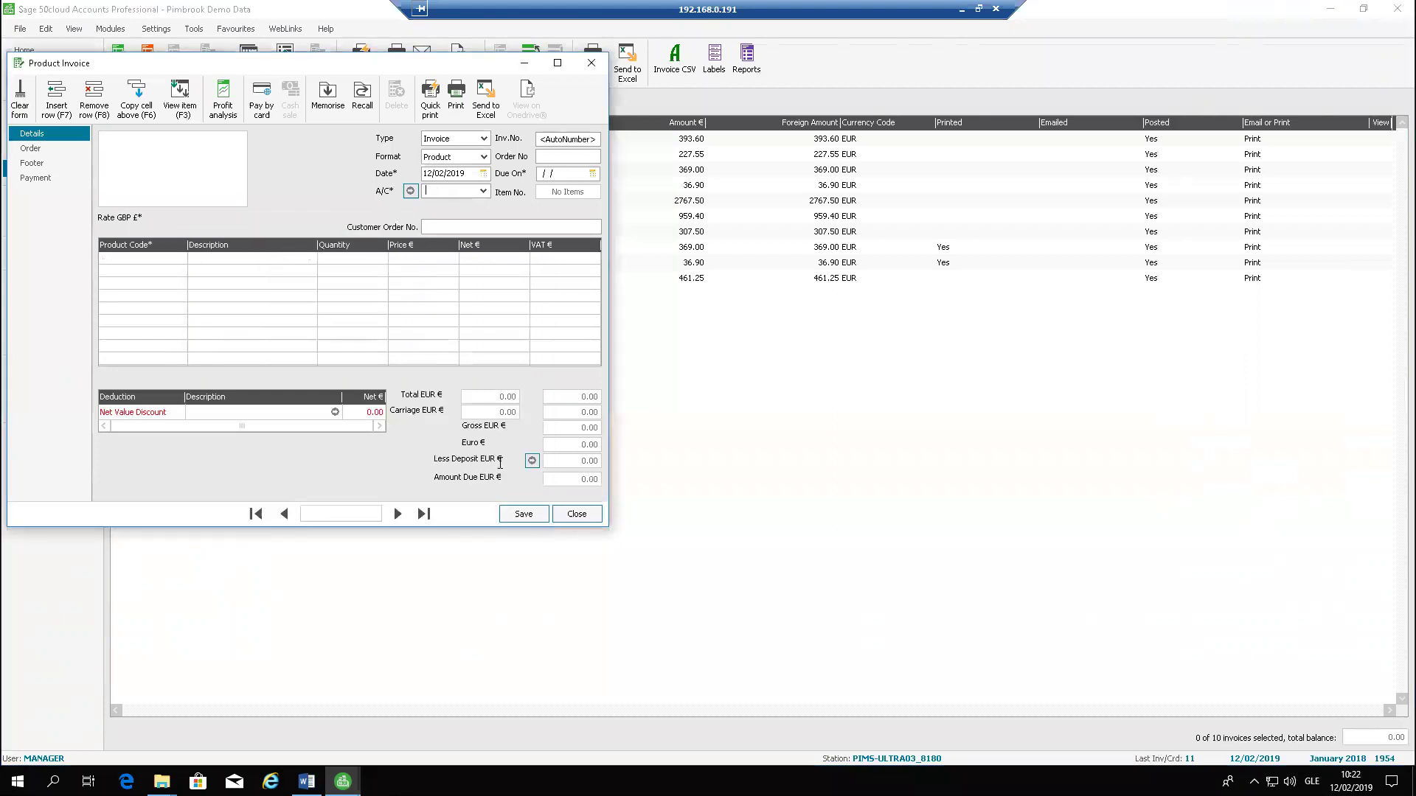
{"action": "left_click", "coordinate": [594, 514]}
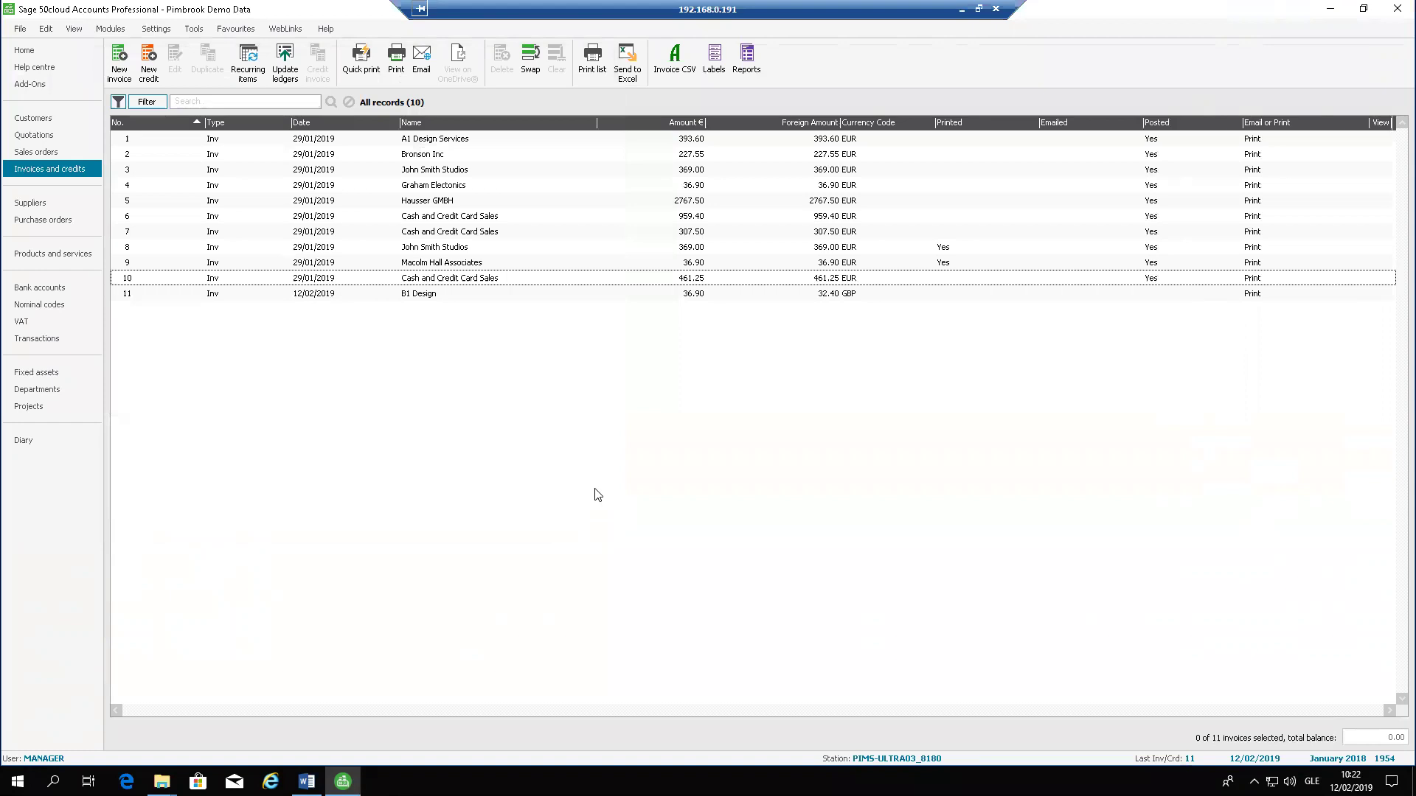
Start reconciling the Bank Current Account with an ending balance of -4739.61 and a statement date of 23/01/2018.
{"action": "left_click", "coordinate": [39, 287]}
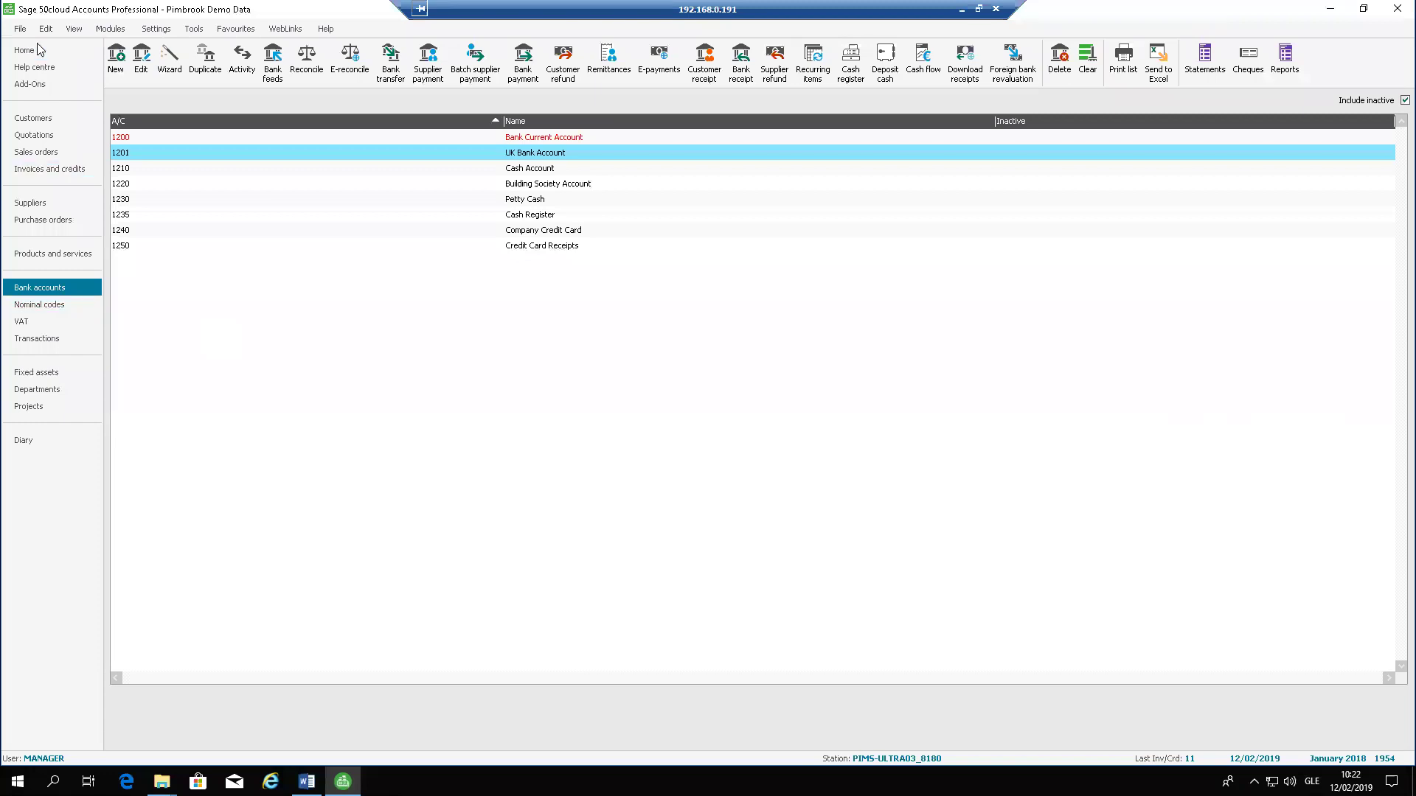
{"action": "left_click", "coordinate": [380, 136]}
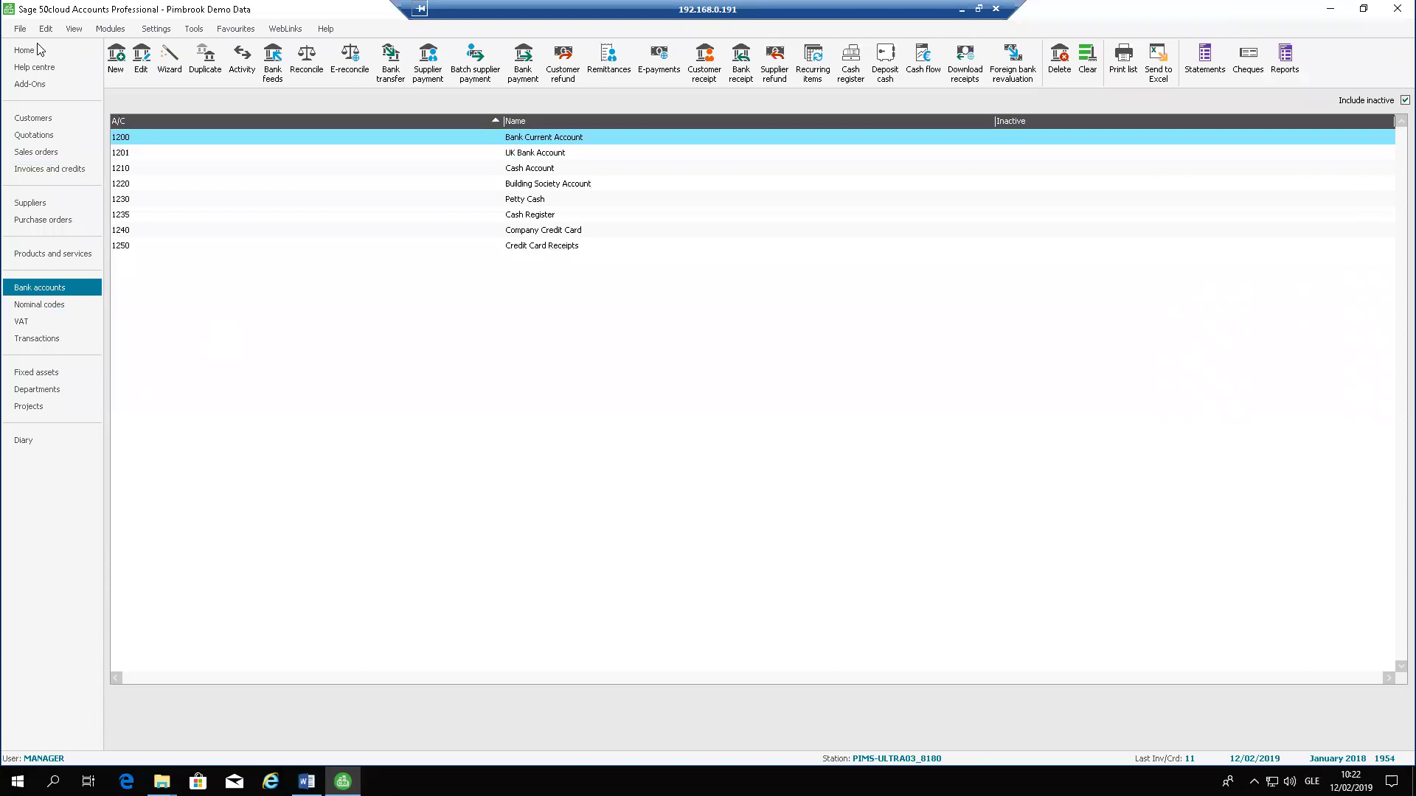
{"action": "double_click", "coordinate": [381, 136]}
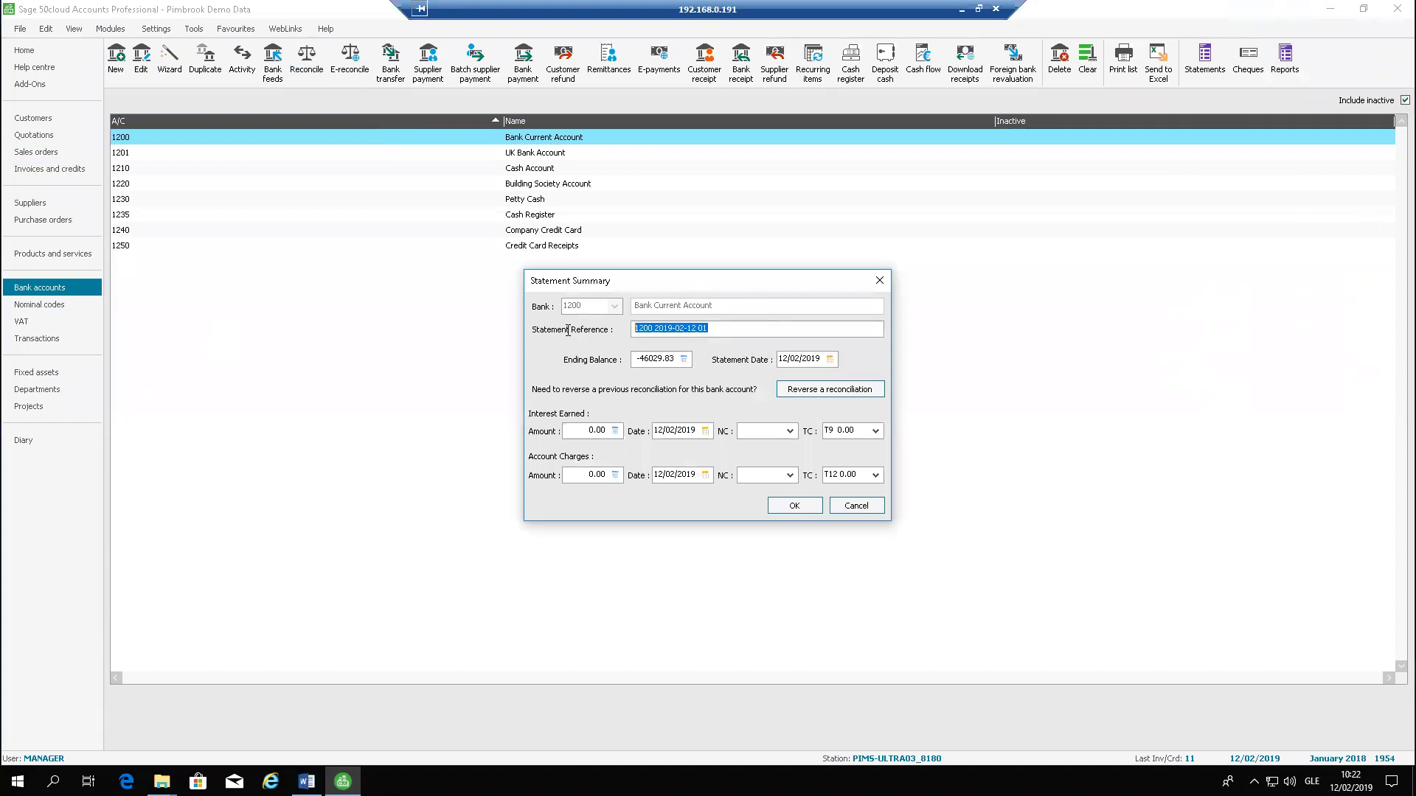
{"action": "left_click", "coordinate": [662, 362]}
{"action": "left_click_drag", "start_coordinate": [675, 359], "coordinate": [435, 390]}
{"action": "type", "text": "-4739.61"}
{"action": "left_click", "coordinate": [816, 355]}
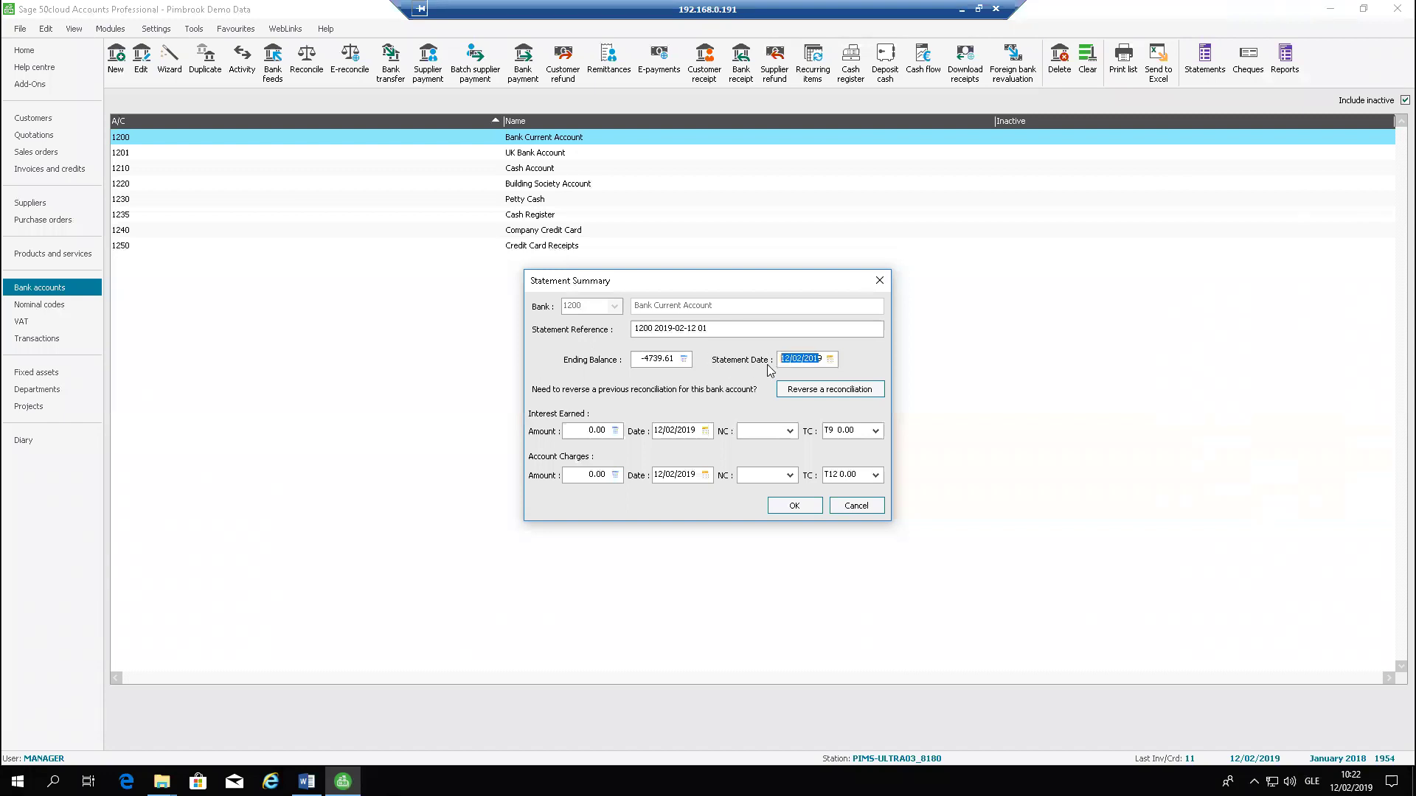
{"action": "key", "text": "BackSpace"}
{"action": "type", "text": "23/01/201"}
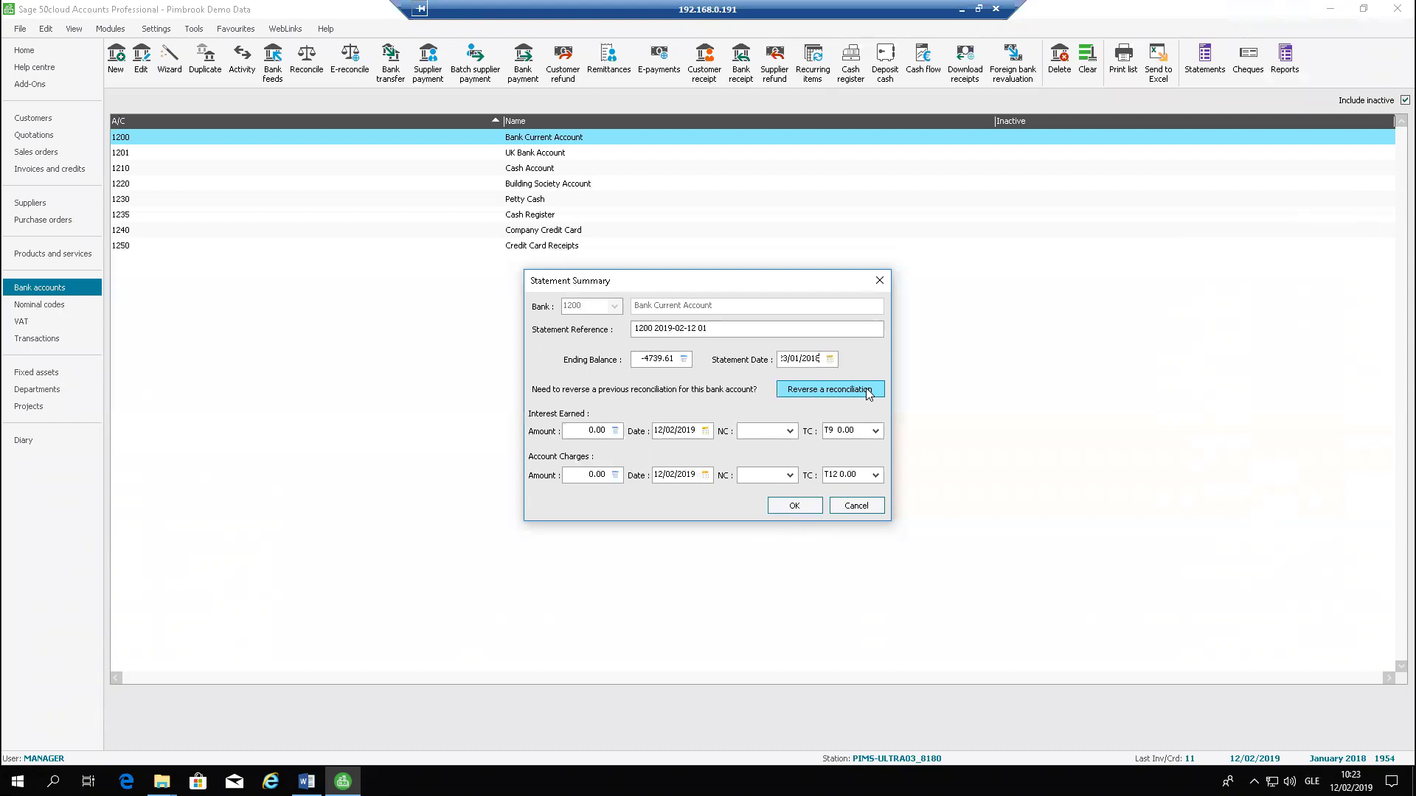
{"action": "left_click", "coordinate": [811, 506]}
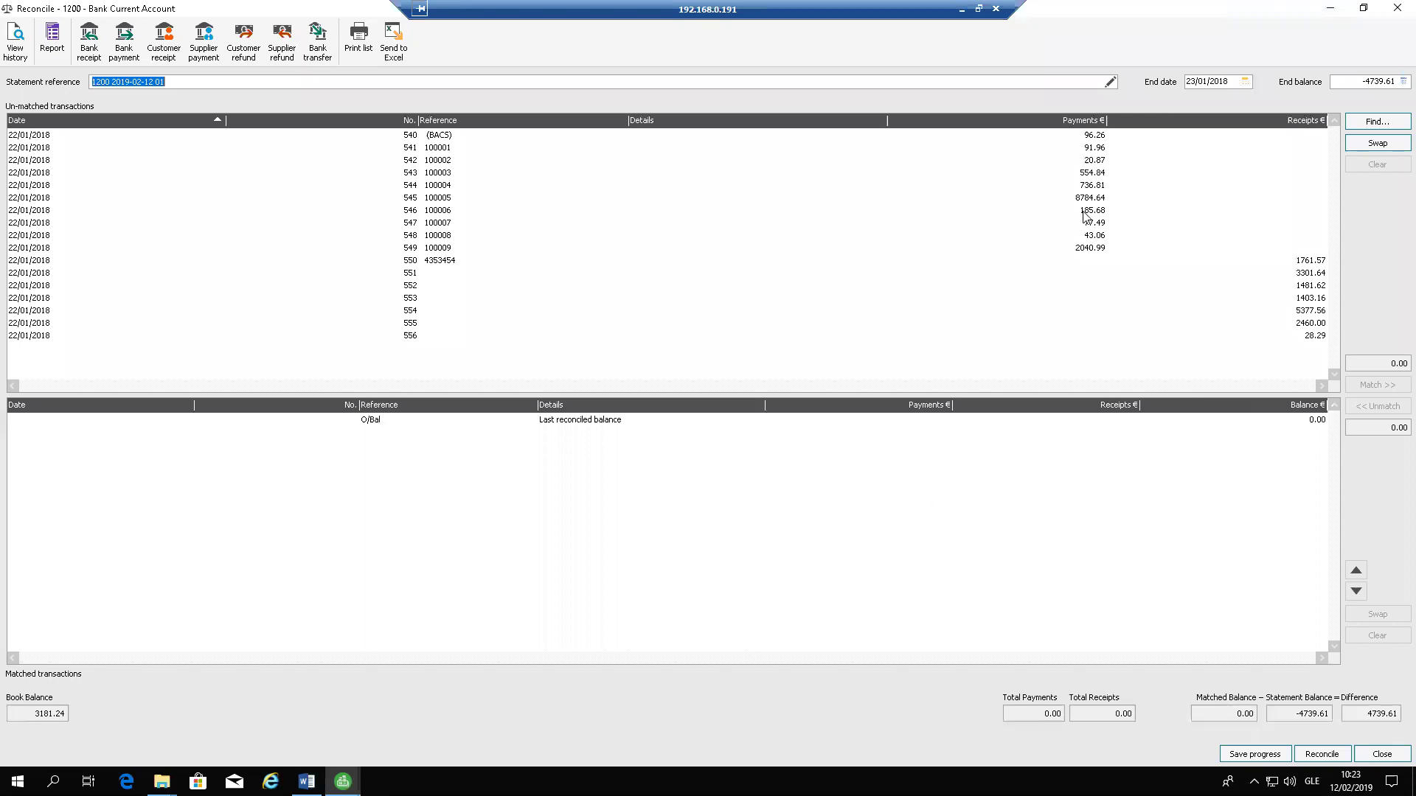
{"action": "left_click", "coordinate": [443, 137]}
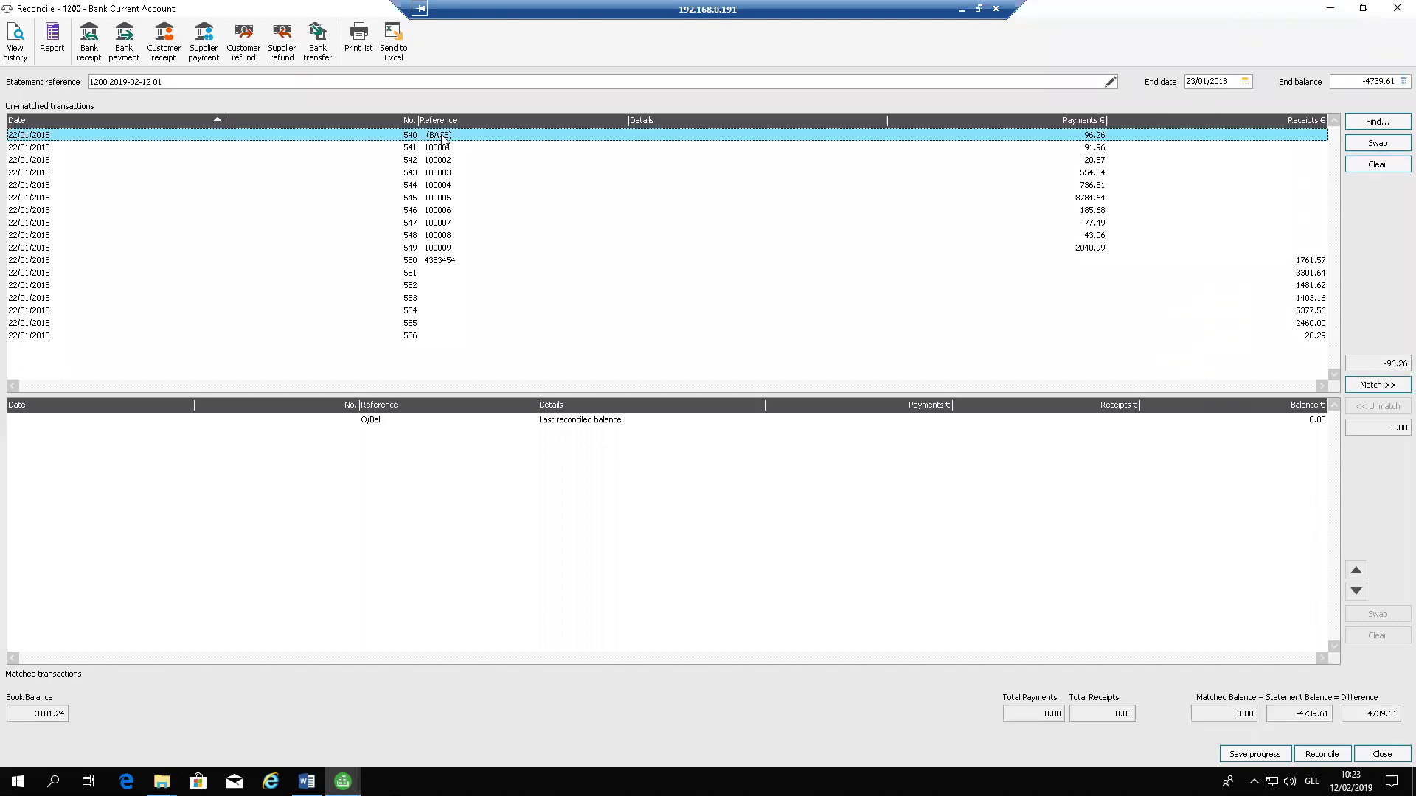
{"action": "left_click", "coordinate": [445, 150]}
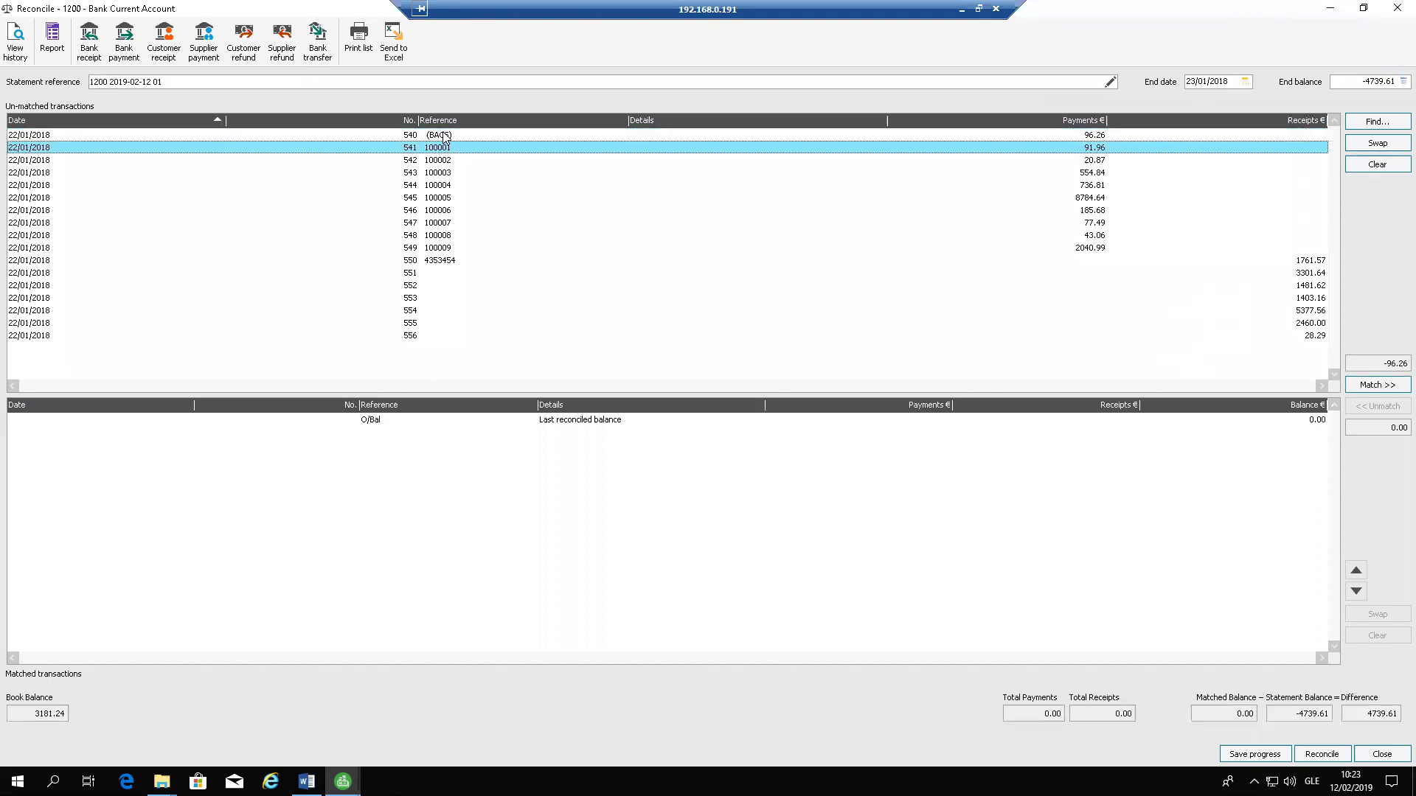
{"action": "left_click", "coordinate": [444, 136]}
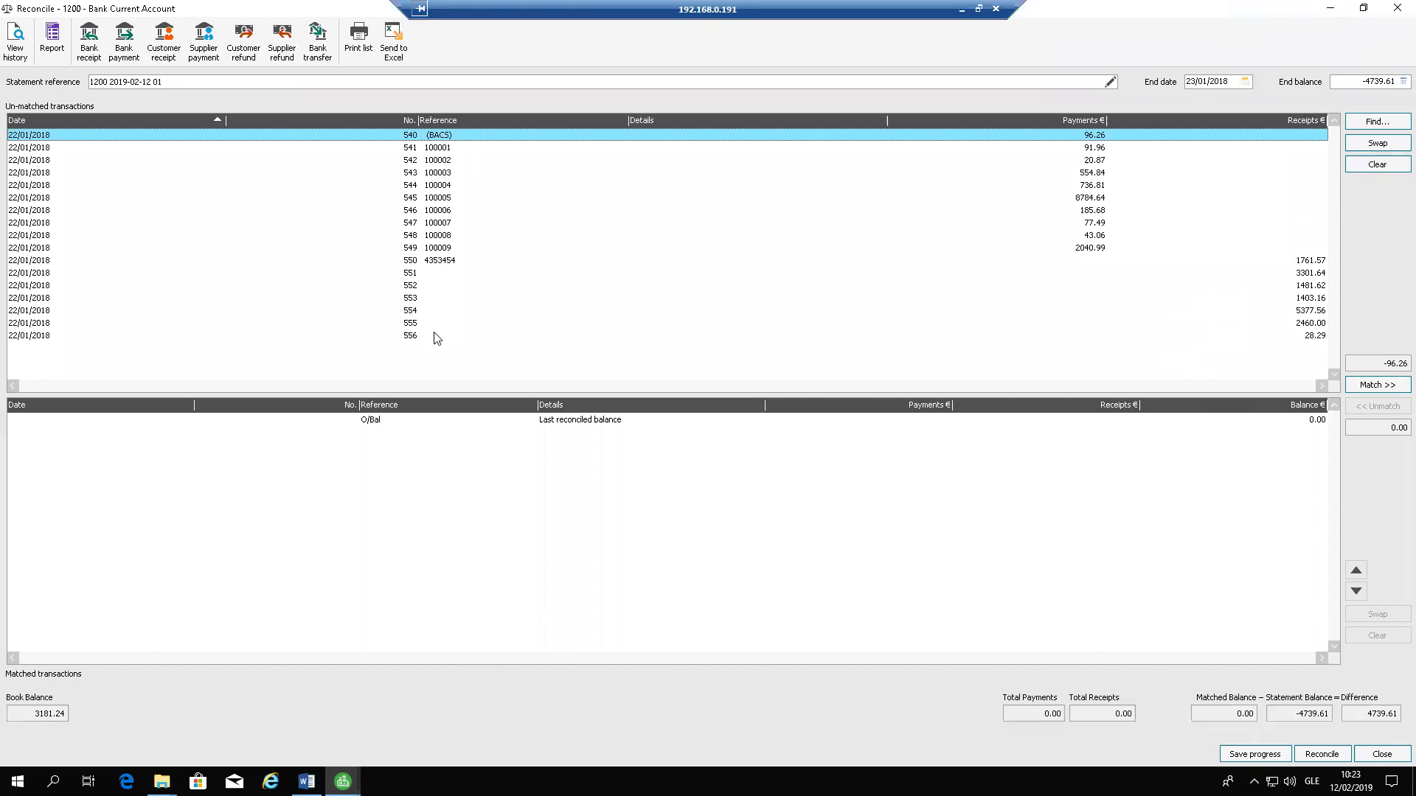
{"action": "left_click", "coordinate": [445, 285], "text": "shift"}
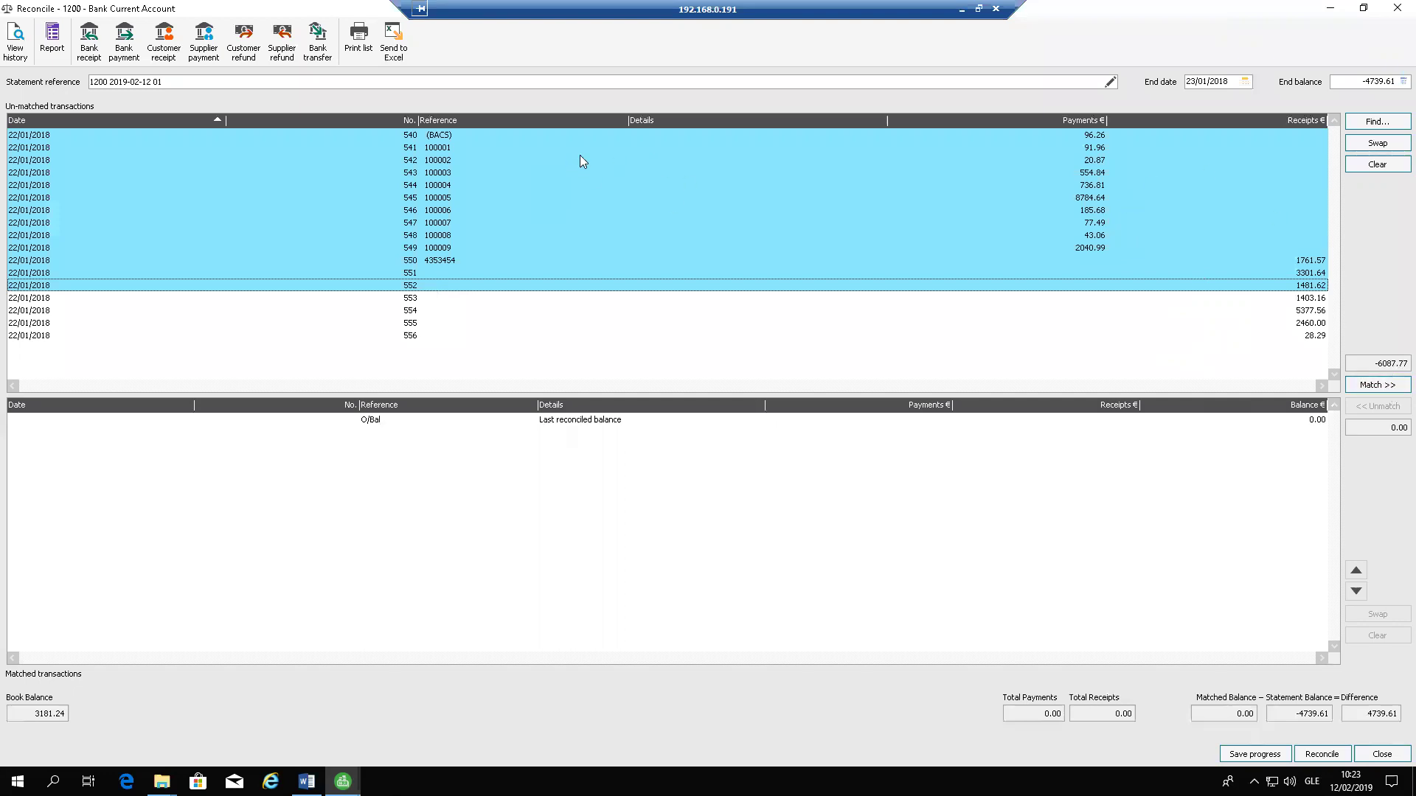
{"action": "left_click", "coordinate": [1376, 164]}
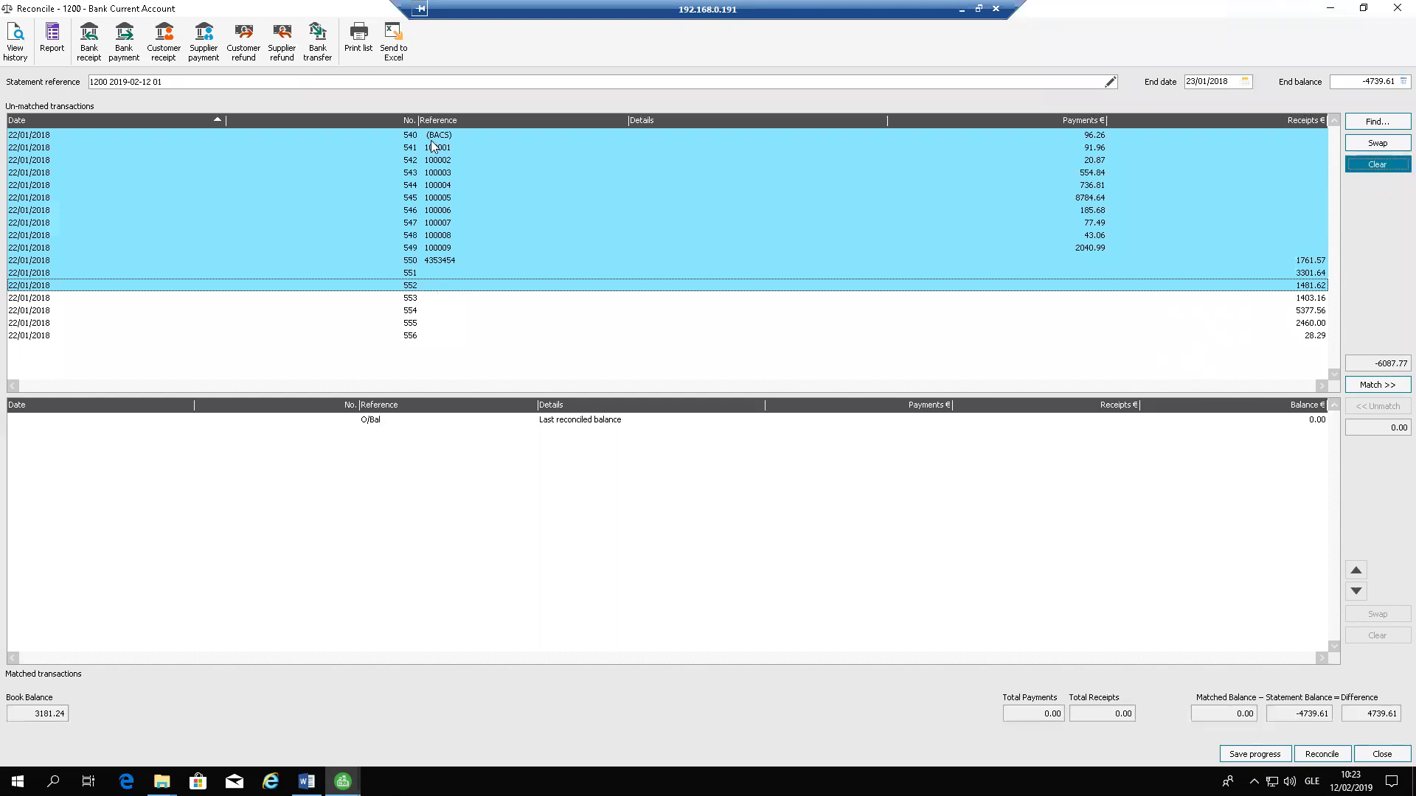
Match bank transactions 540 and 541 individually, and match transactions 542 to 553 together as a batch.
{"action": "double_click", "coordinate": [386, 138]}
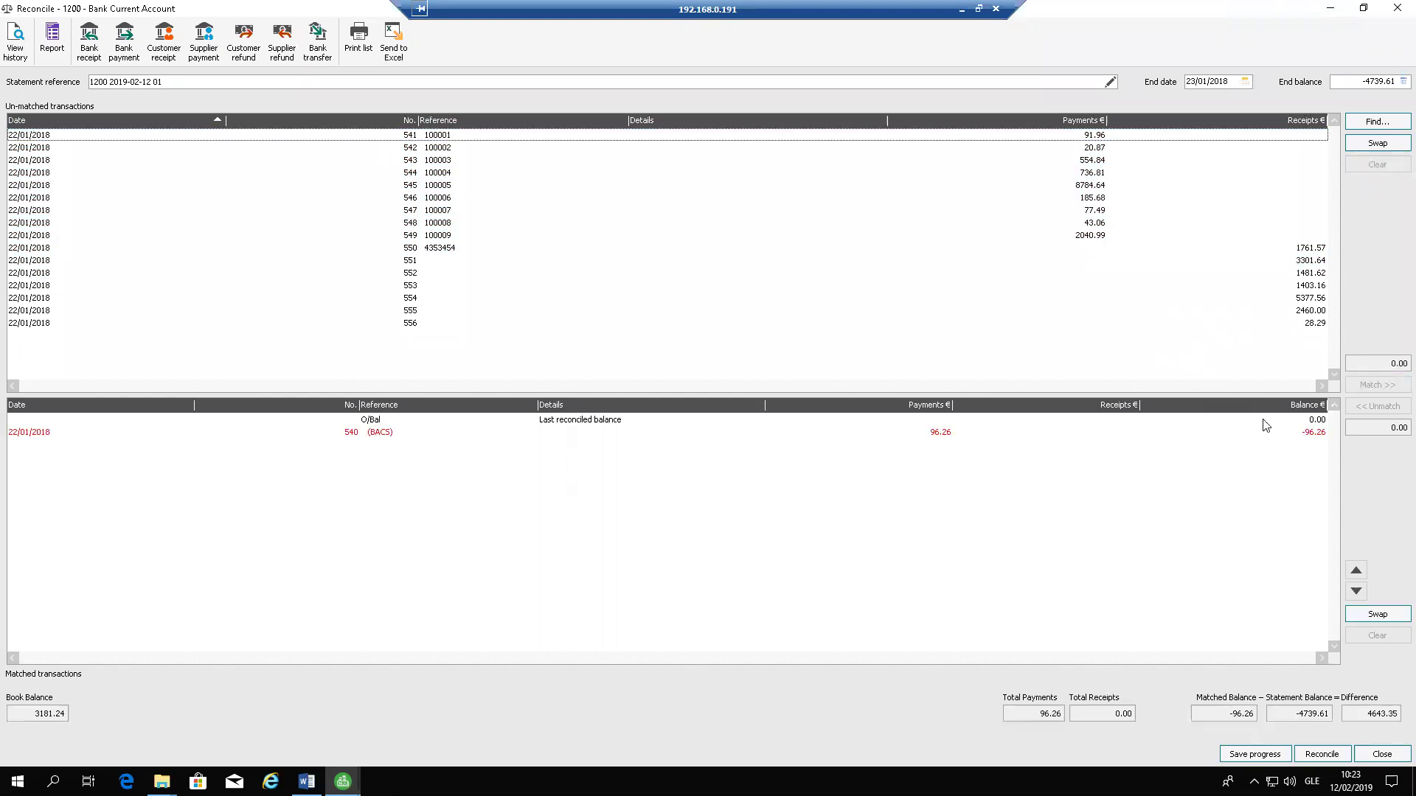
{"action": "double_click", "coordinate": [446, 139]}
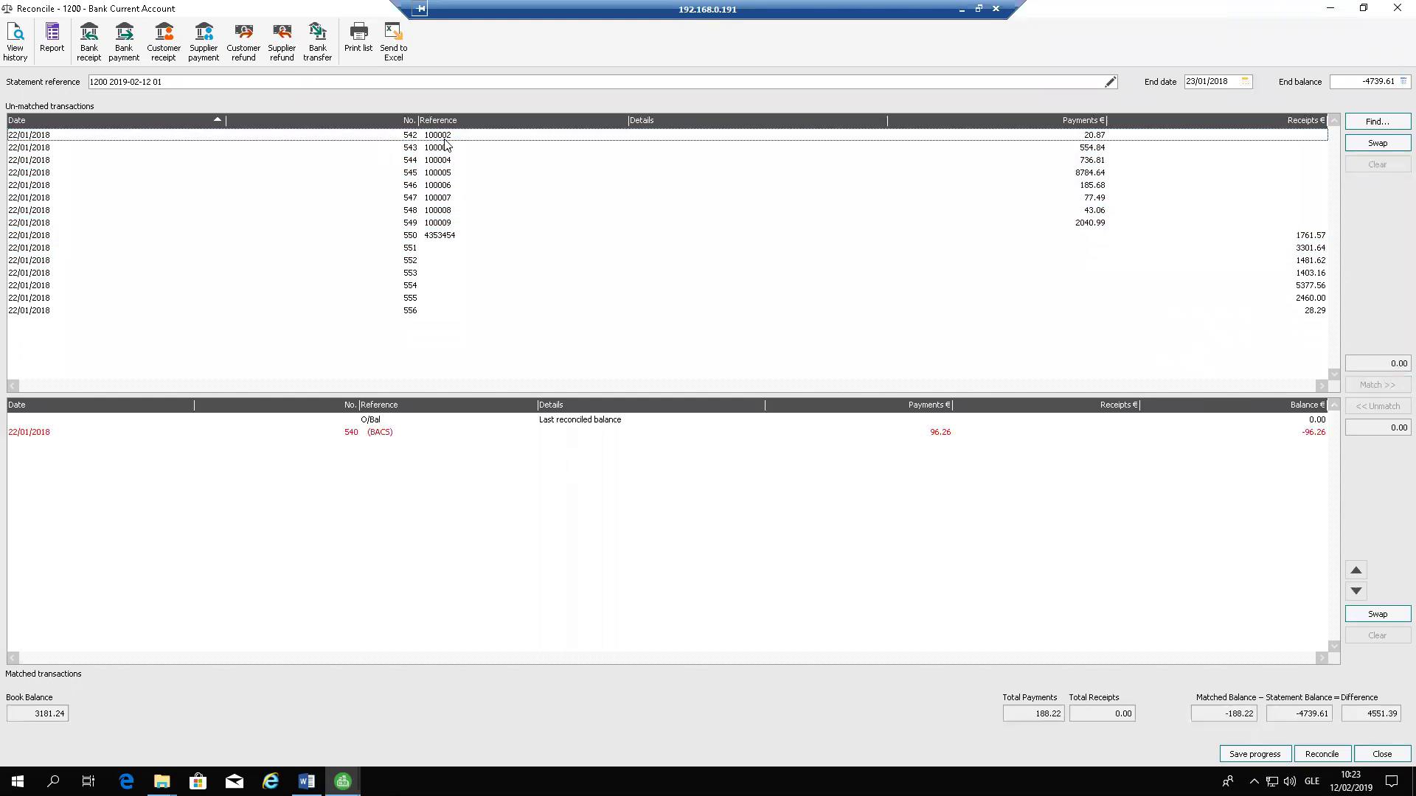
{"action": "left_click", "coordinate": [435, 274], "text": "shift"}
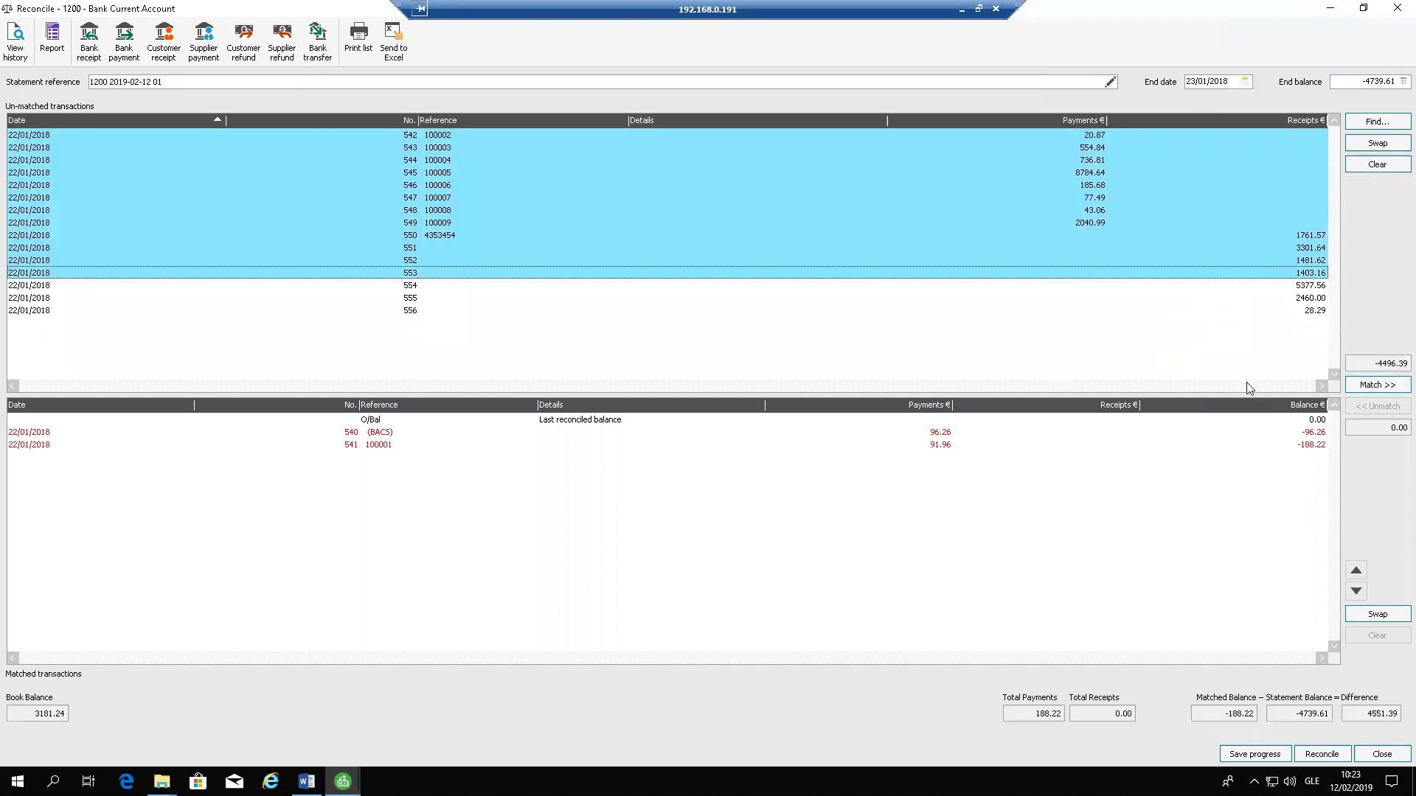
{"action": "left_click", "coordinate": [1365, 386]}
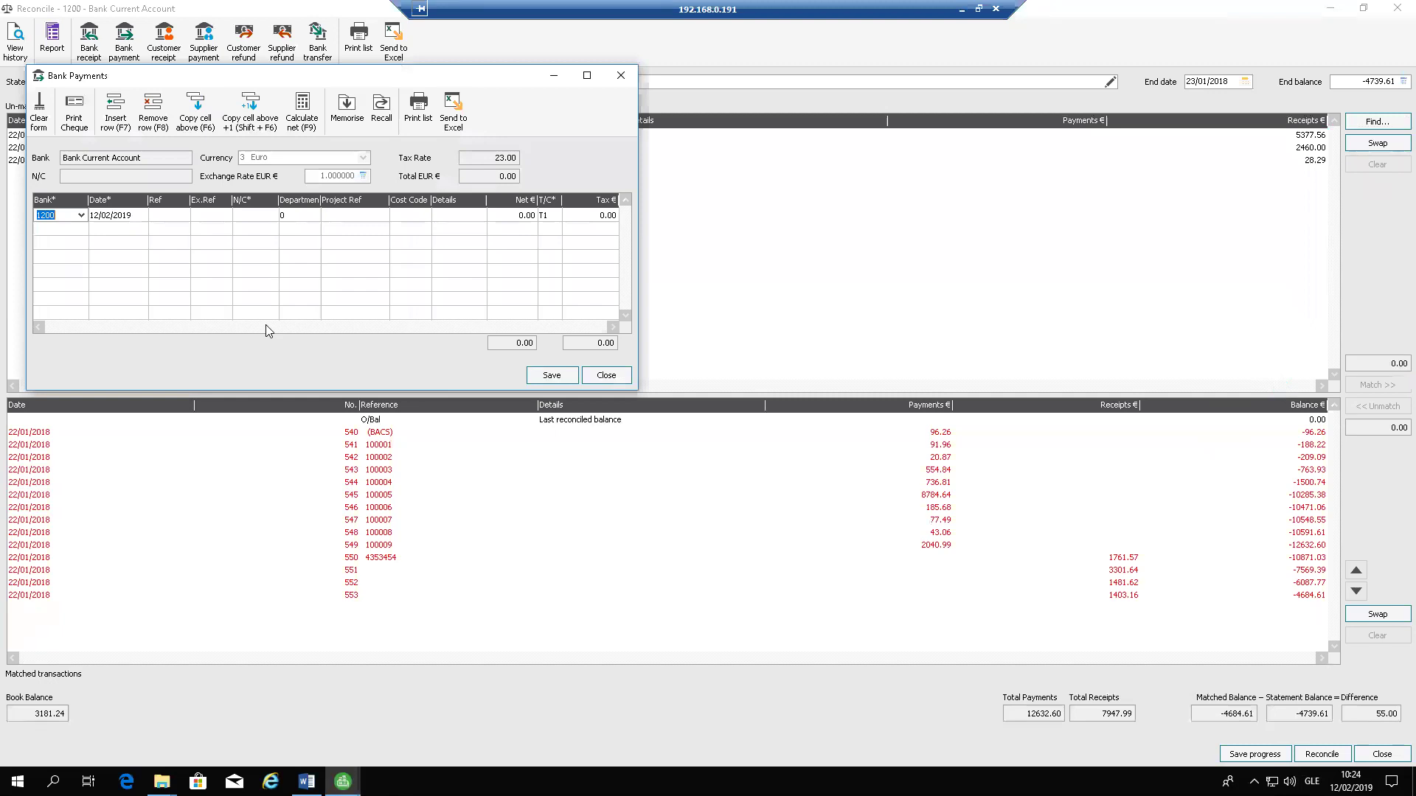
Fill in a bank payment dated 02/02/2018 with reference 545 and nominal code 7901 Bank Charges.
{"action": "key", "text": "Tab"}
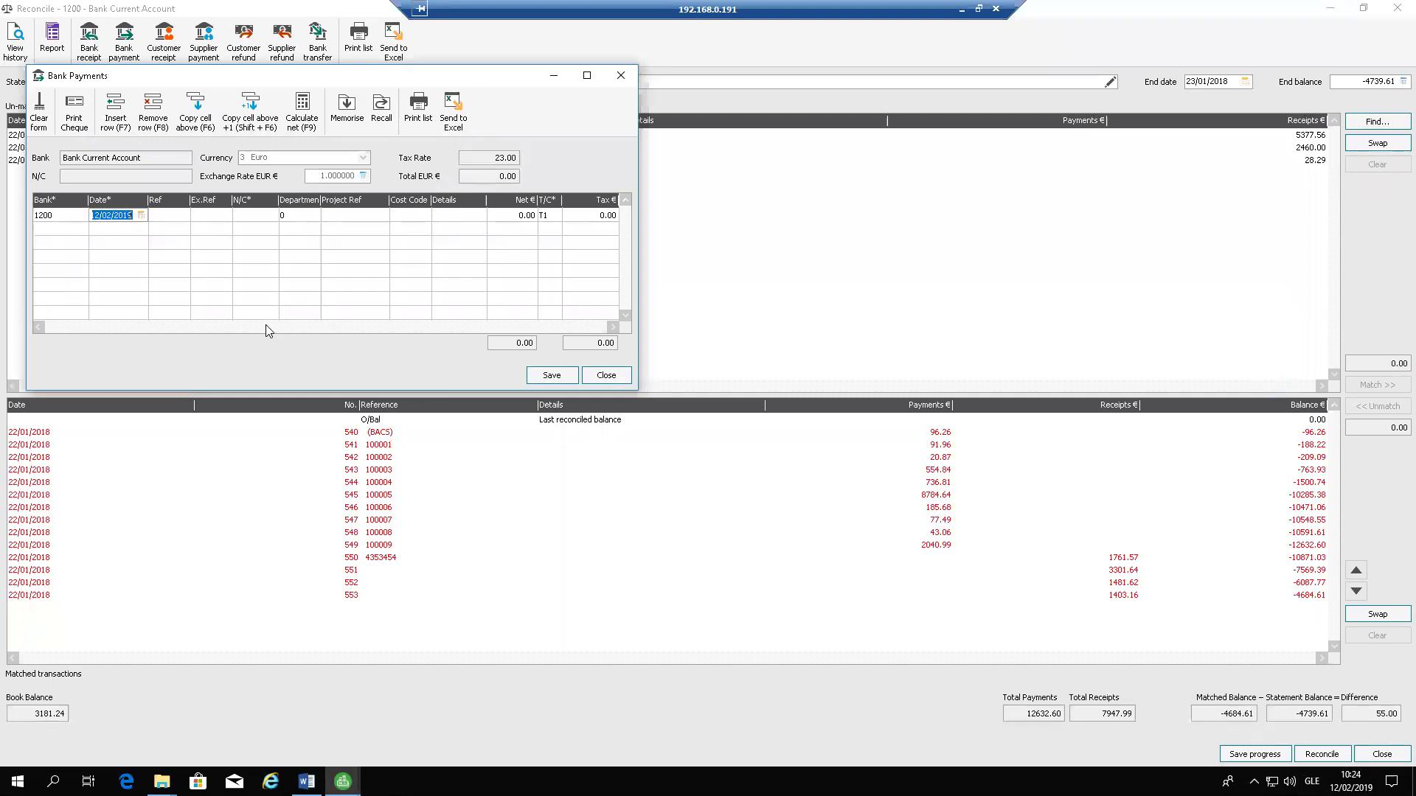
{"action": "type", "text": "02/02/0"}
{"action": "type", "text": "018"}
{"action": "key", "text": "Tab"}
{"action": "type", "text": "545"}
{"action": "key", "text": "Tab"}
{"action": "key", "text": "Tab"}
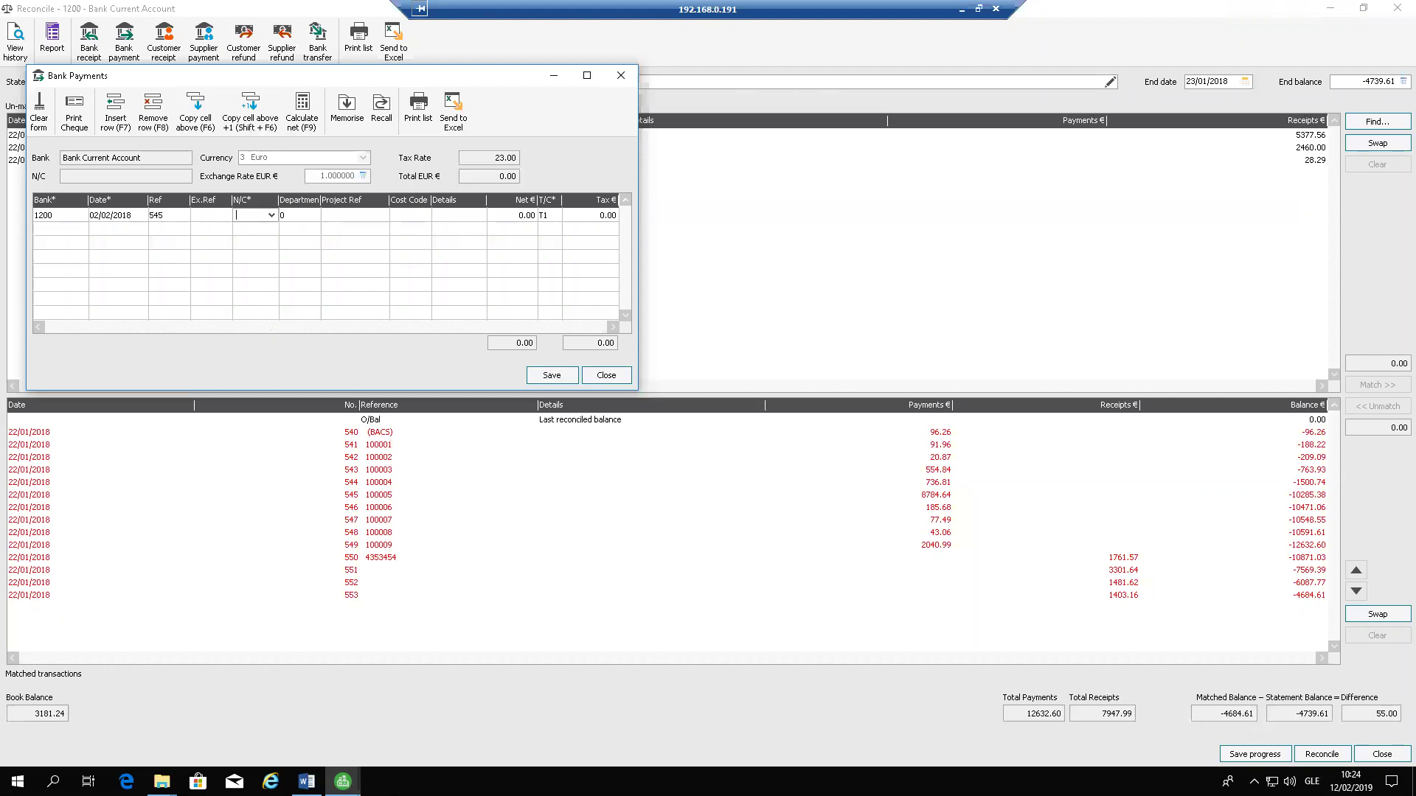
{"action": "type", "text": "79"}
{"action": "key", "text": "Down"}
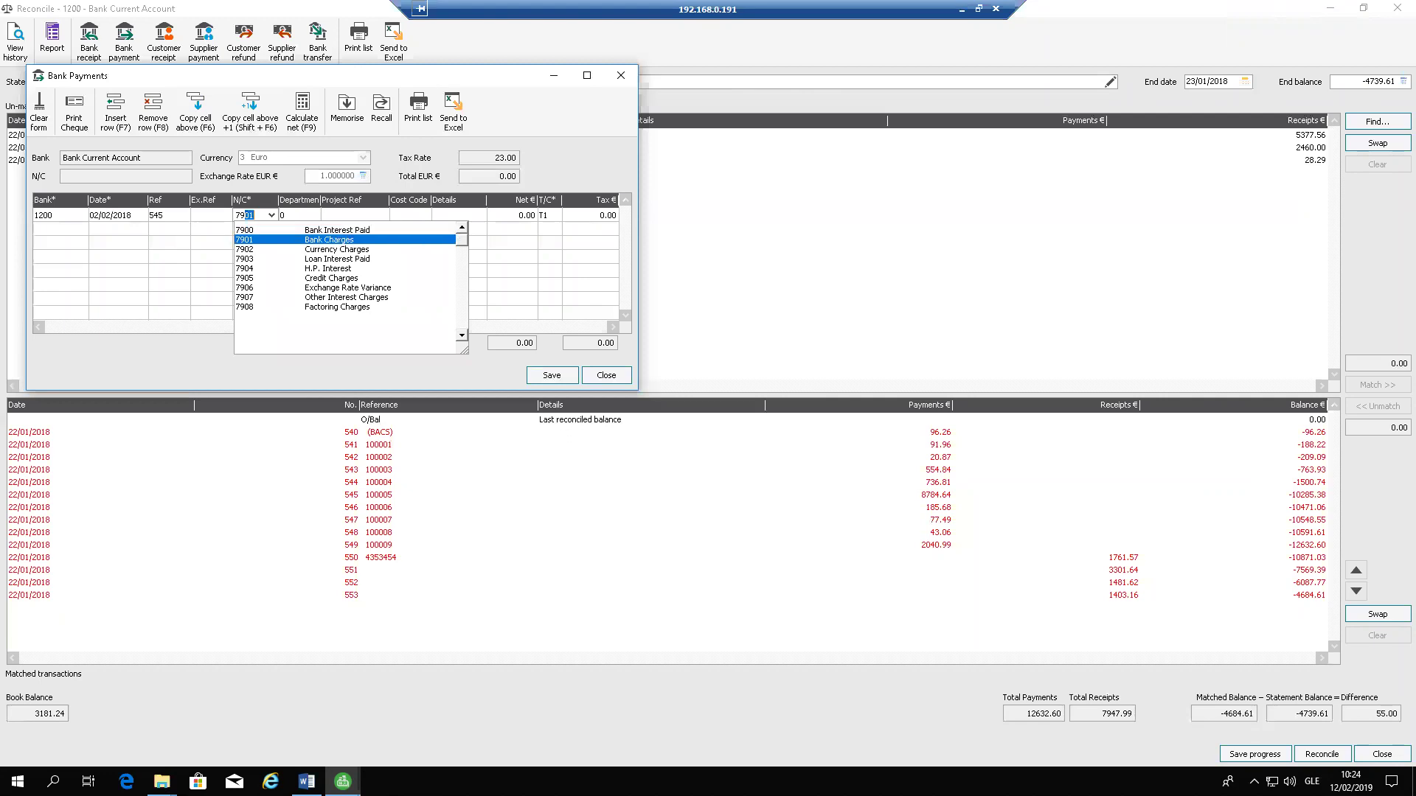
Set the bank charge's net amount to 55.00, save the payment and close the bank payments form.
{"action": "key", "text": "Tab"}
{"action": "key", "text": "Tab"}
{"action": "key", "text": "Tab"}
{"action": "key", "text": "Tab"}
{"action": "key", "text": "Tab"}
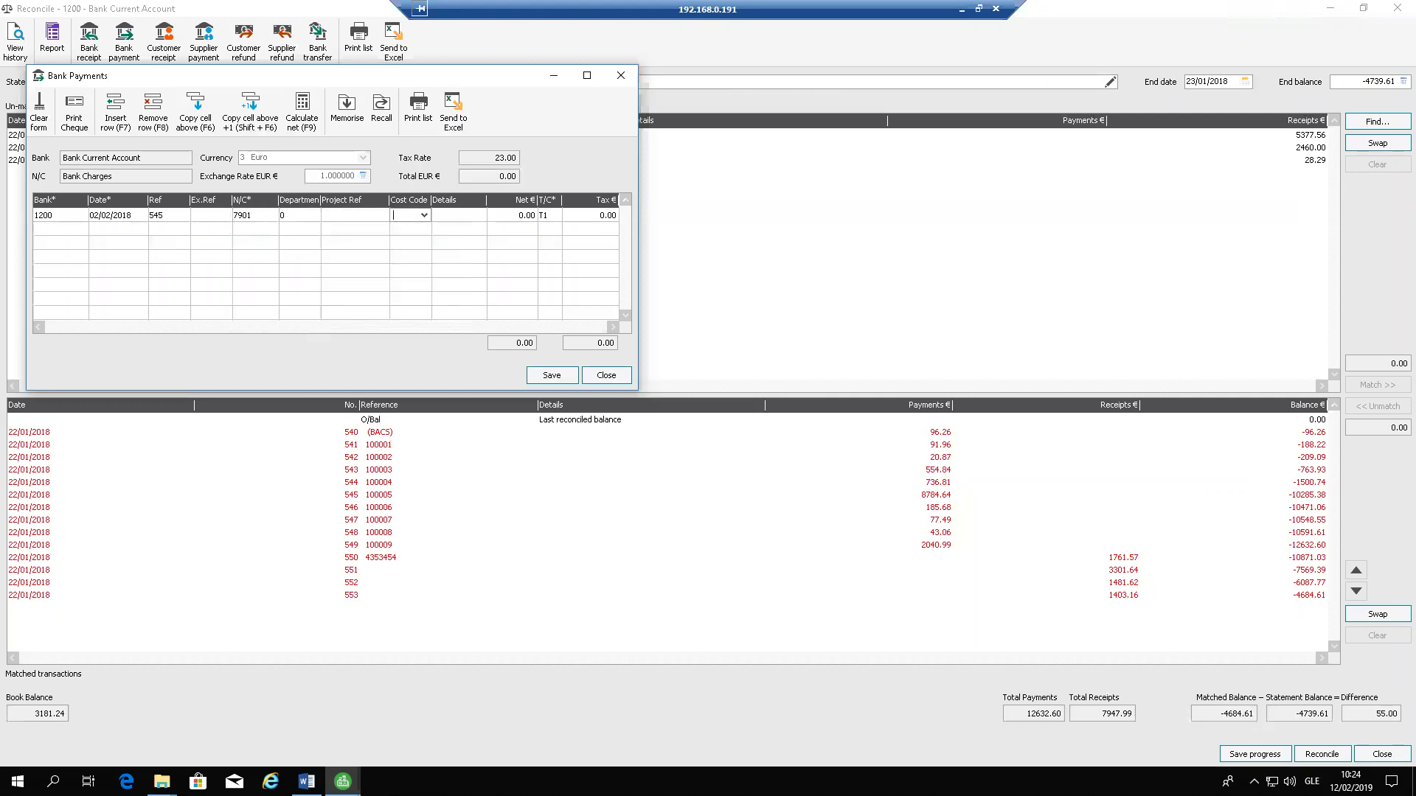
{"action": "type", "text": "55"}
{"action": "key", "text": "Tab"}
{"action": "type", "text": "1"}
{"action": "left_click", "coordinate": [562, 376]}
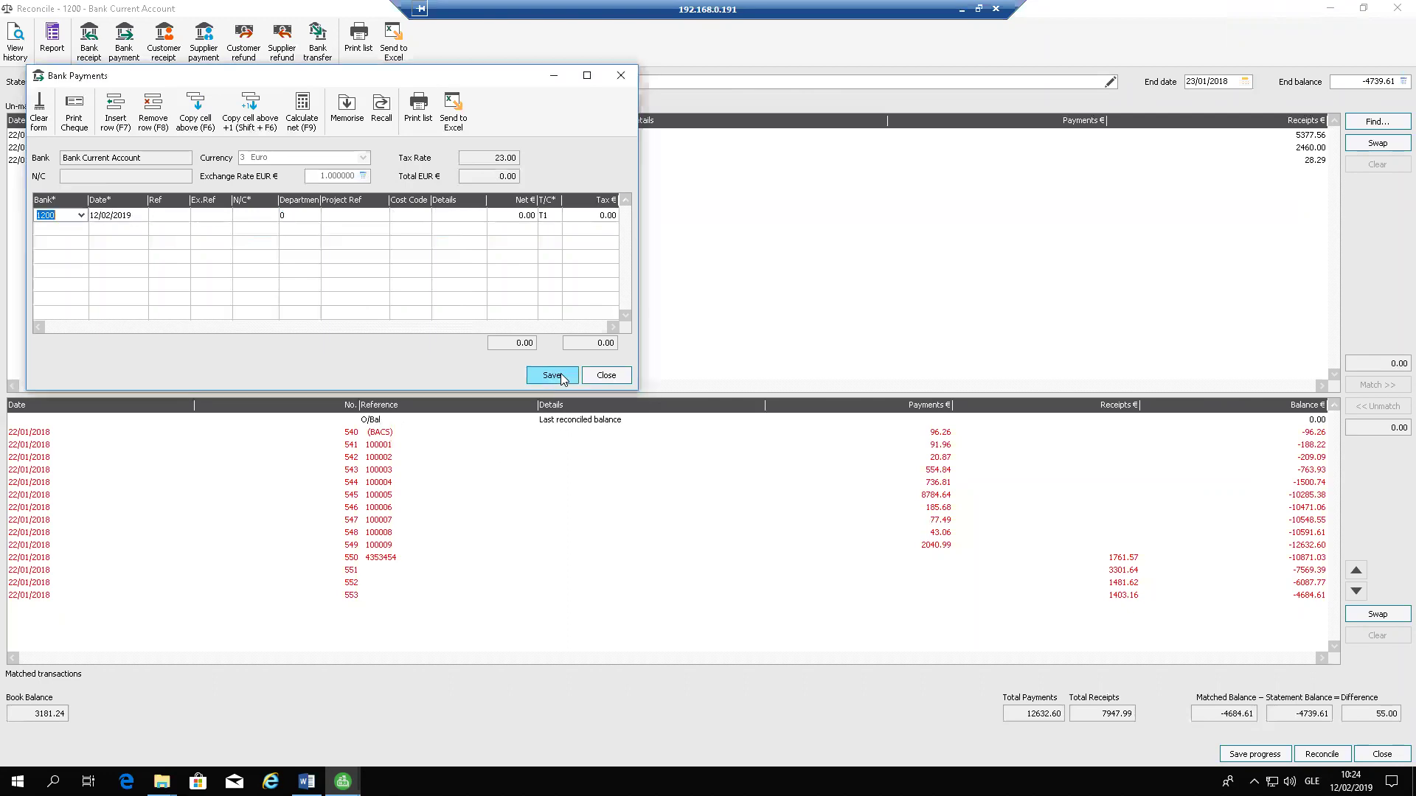
{"action": "left_click", "coordinate": [609, 377]}
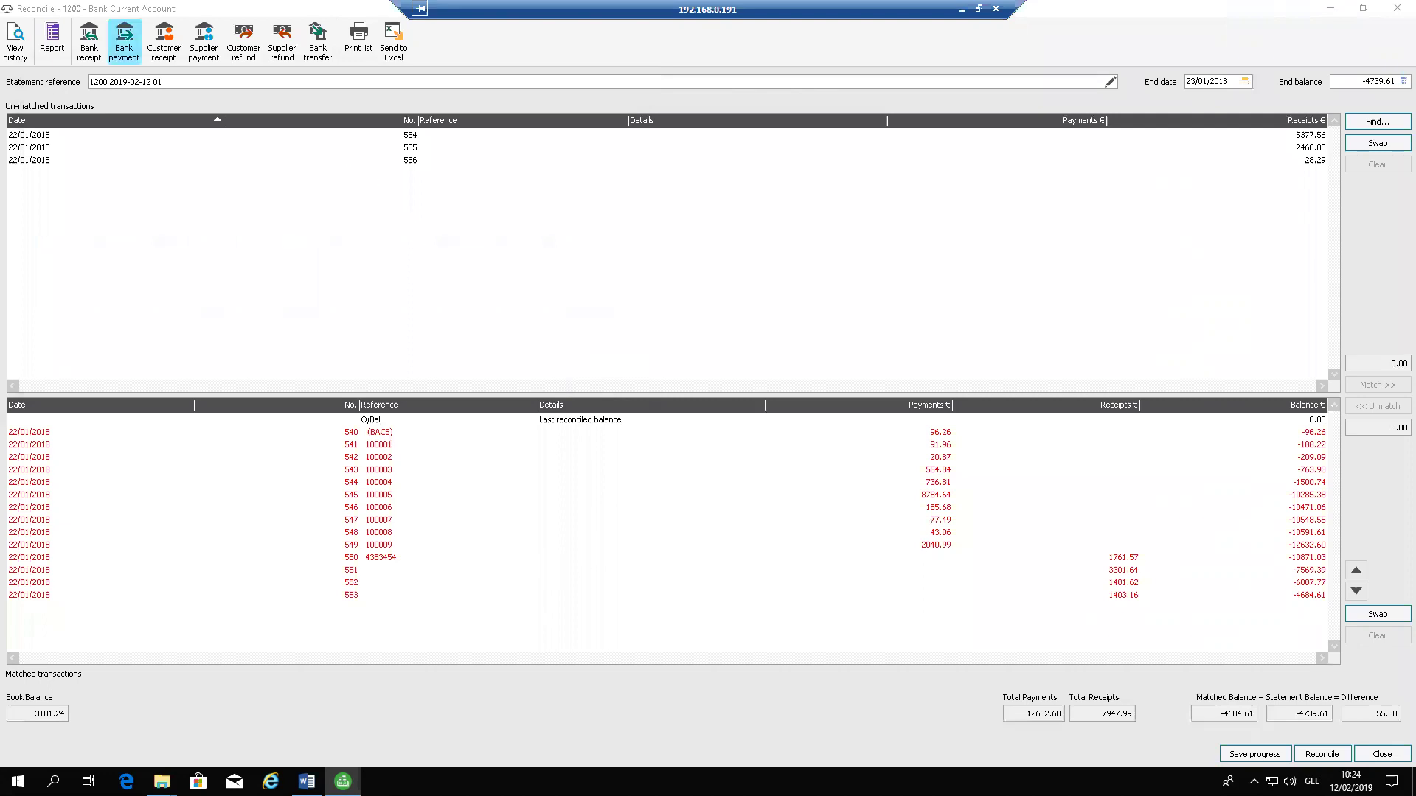
Start another bank payment from account 1200 dated 22/01/2001, accepting the date outside the financial year.
{"action": "left_click", "coordinate": [123, 40]}
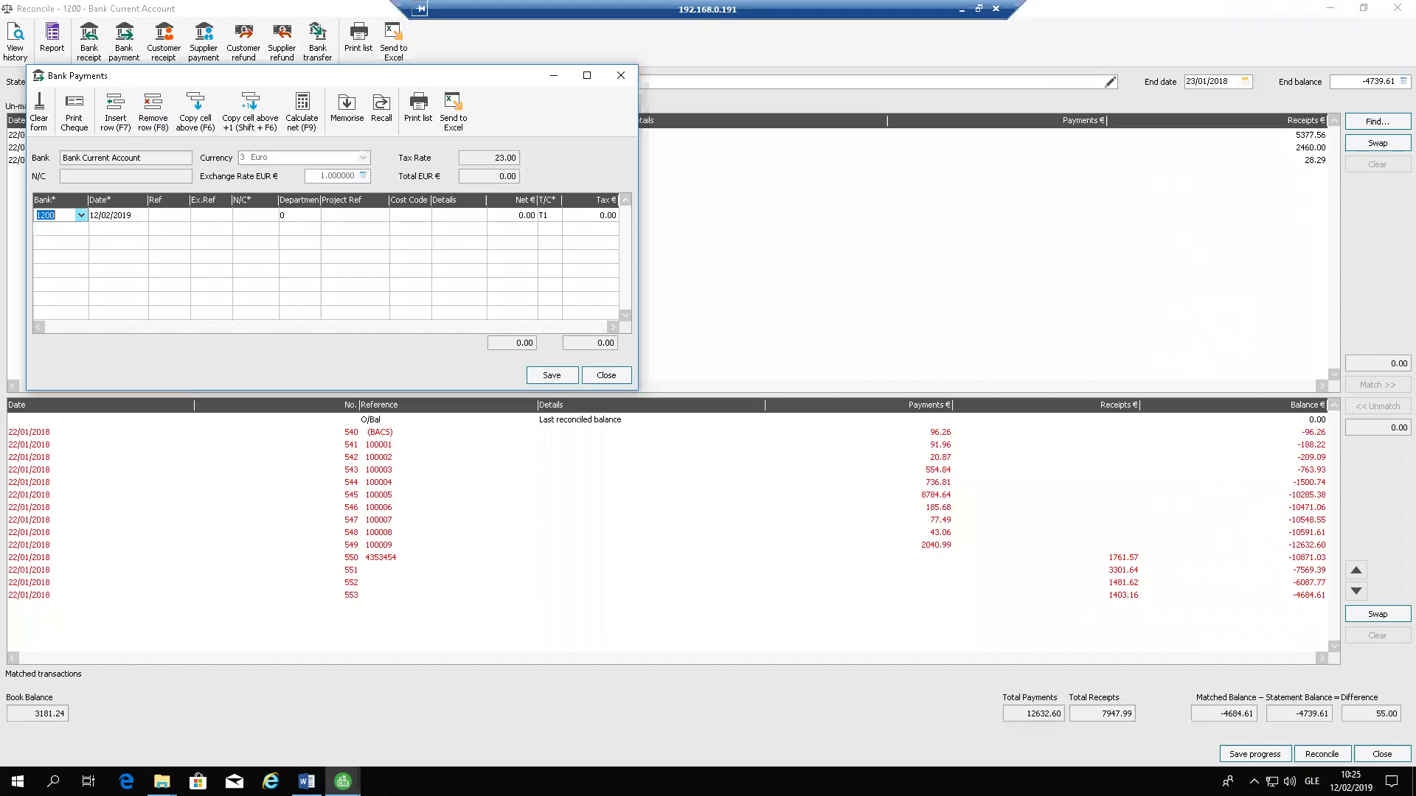
{"action": "type", "text": "22"}
{"action": "key", "text": "BackSpace"}
{"action": "key", "text": "BackSpace"}
{"action": "type", "text": "12"}
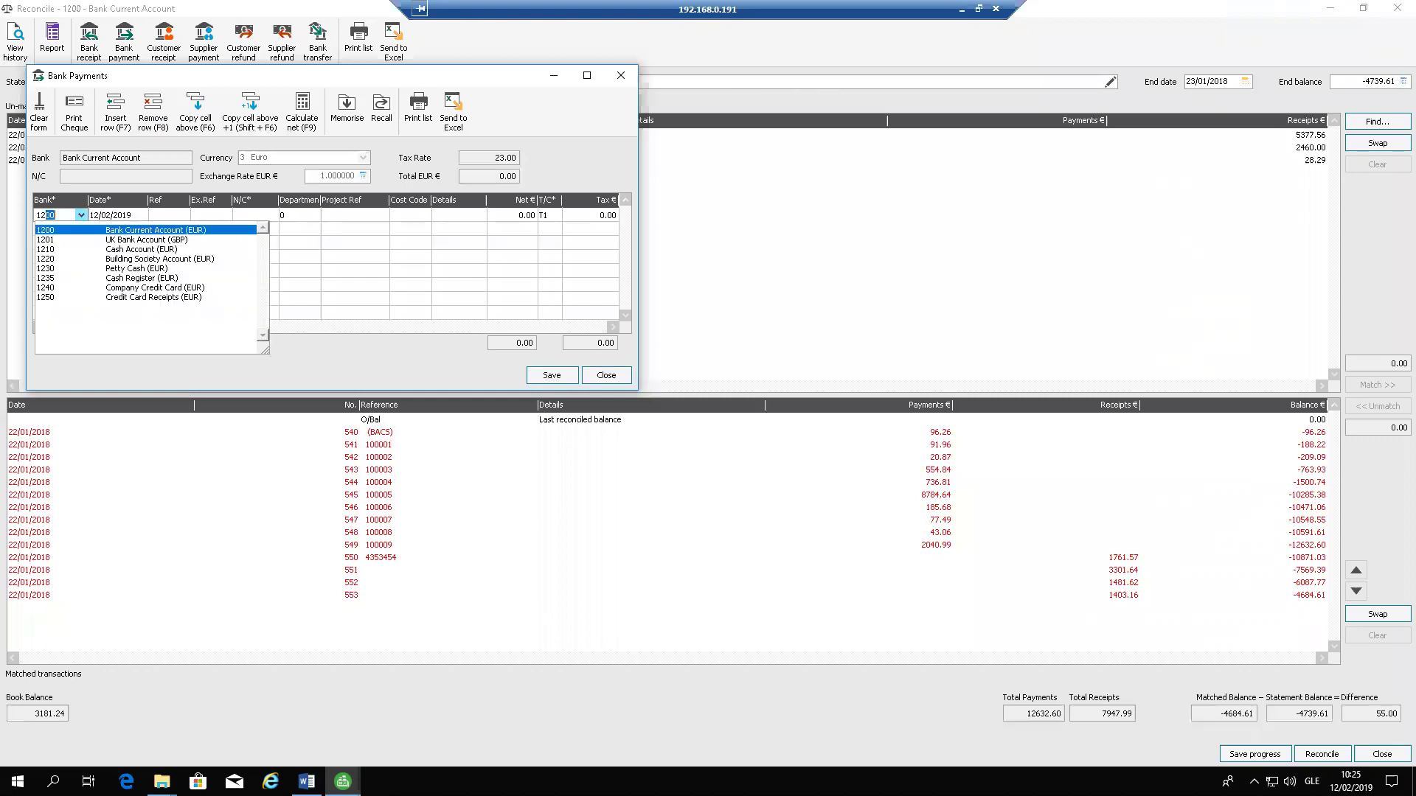
{"action": "key", "text": "Tab"}
{"action": "type", "text": "22/01/2001"}
{"action": "key", "text": "Tab"}
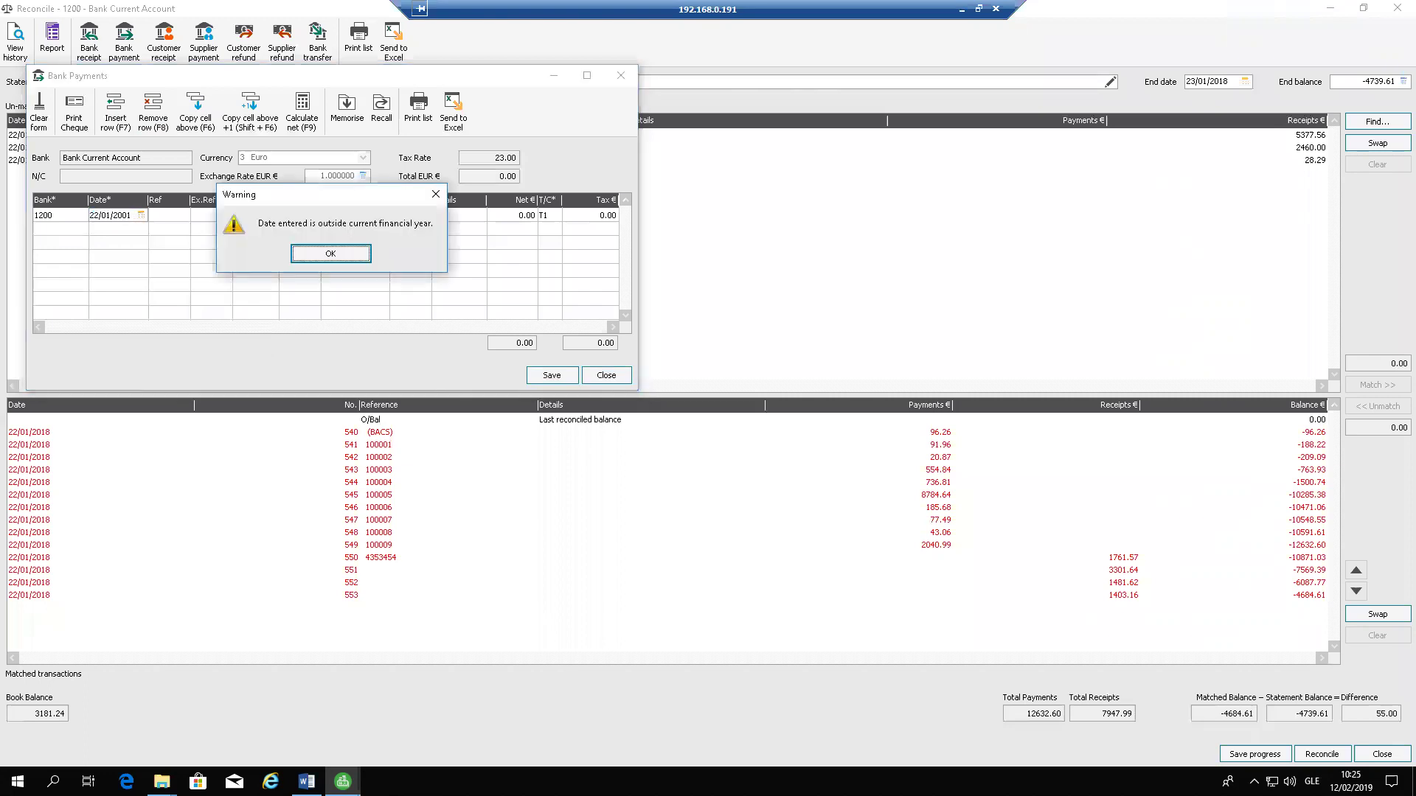
{"action": "key", "text": "Return"}
Assign the payment to nominal code 7901 Bank Charges with a net amount of 55.00.
{"action": "key", "text": "Tab"}
{"action": "key", "text": "Tab"}
{"action": "type", "text": "79"}
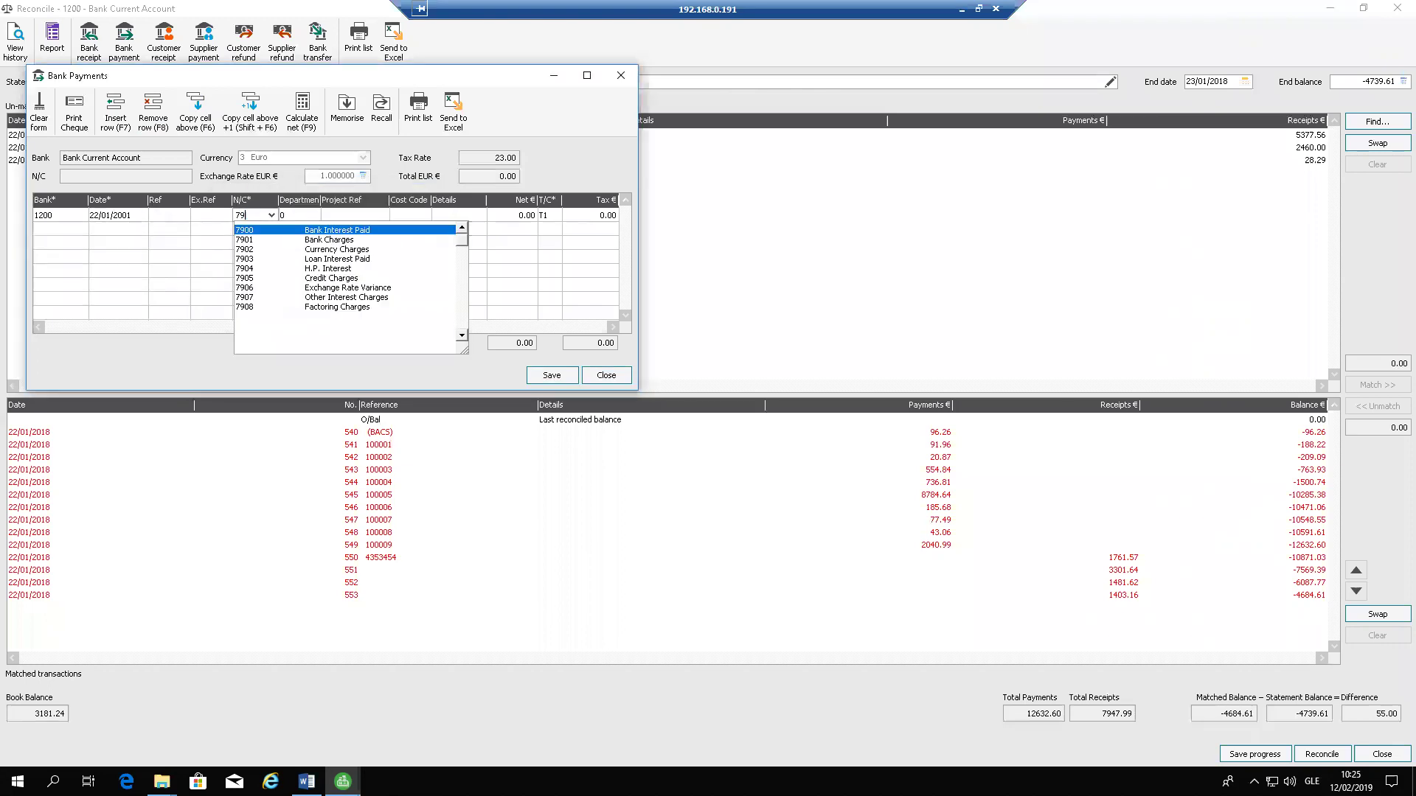
{"action": "key", "text": "Down"}
{"action": "key", "text": "Tab"}
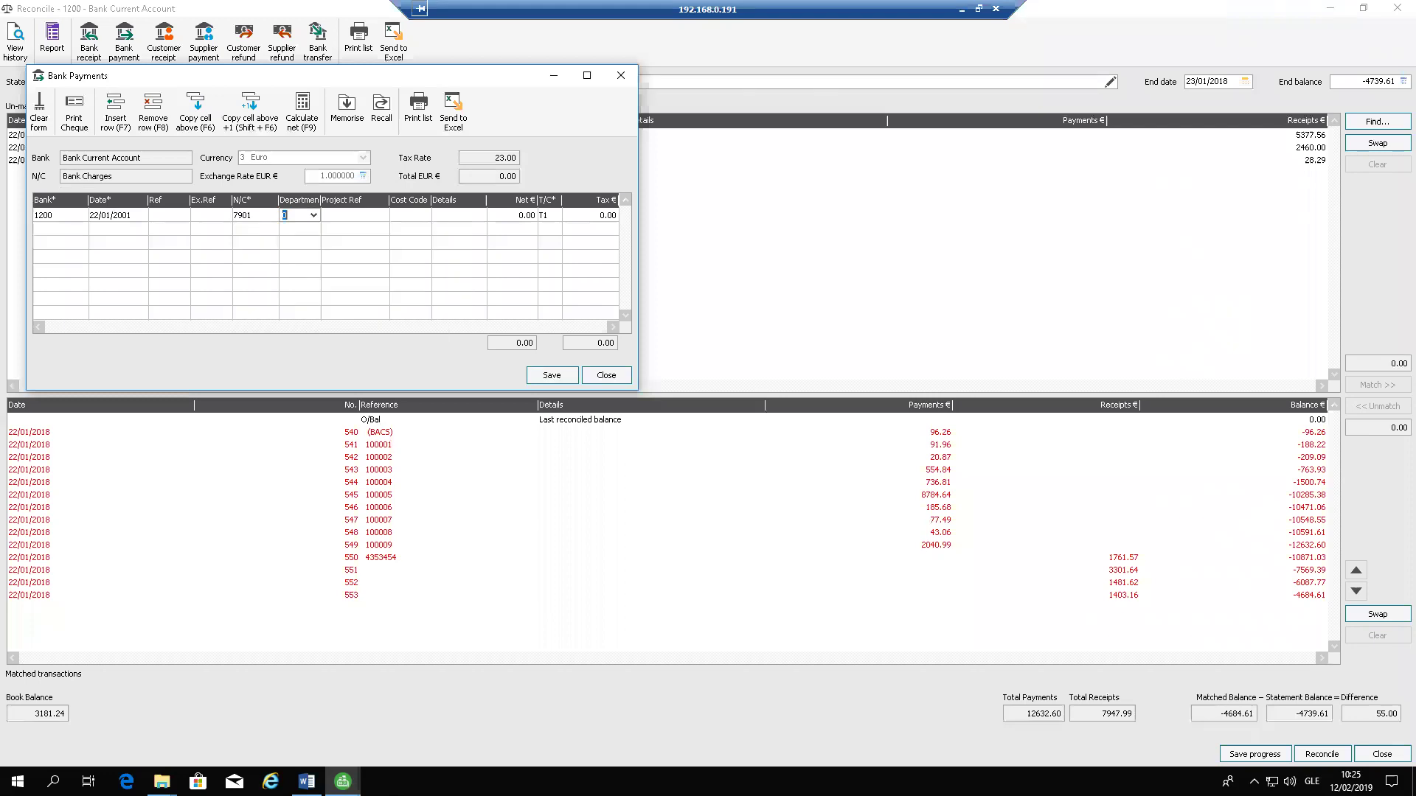
{"action": "key", "text": "Tab"}
{"action": "key", "text": "Tab"}
{"action": "key", "text": "Tab"}
{"action": "key", "text": "Tab"}
{"action": "type", "text": "55"}
{"action": "key", "text": "Tab"}
Save the bank charges payment despite its date being outside the financial year, and close the form.
{"action": "left_click", "coordinate": [553, 375]}
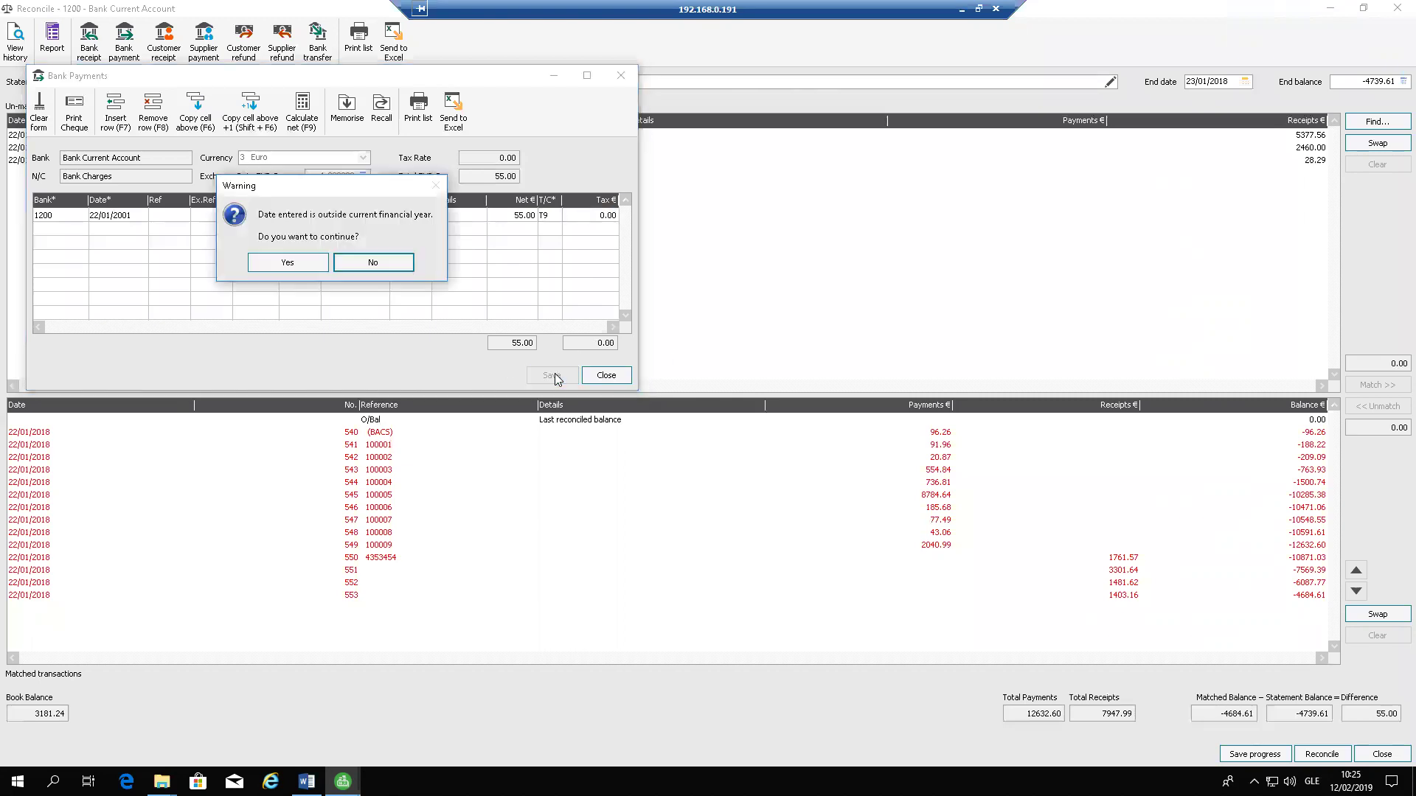
{"action": "key", "text": "Left"}
{"action": "key", "text": "Return"}
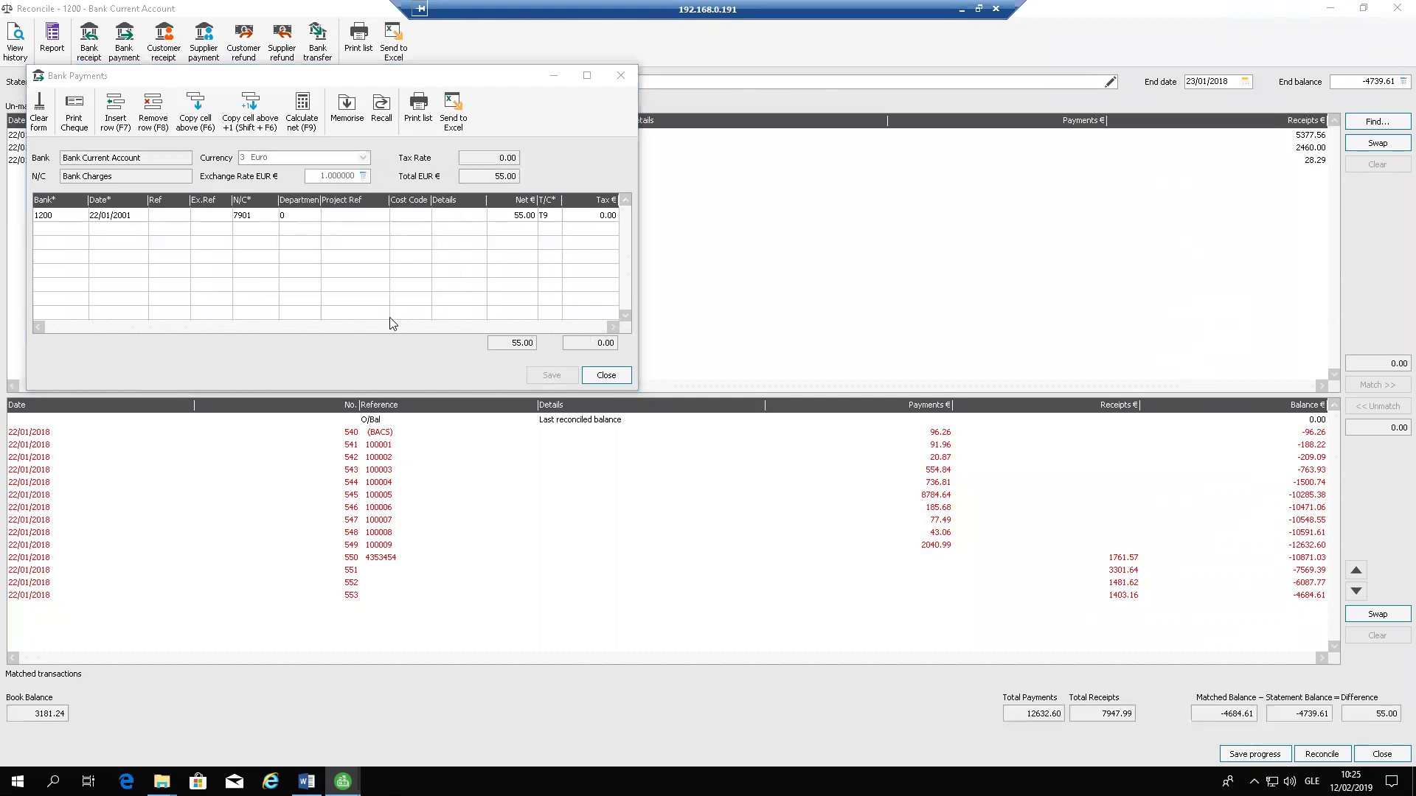
{"action": "left_click", "coordinate": [606, 375]}
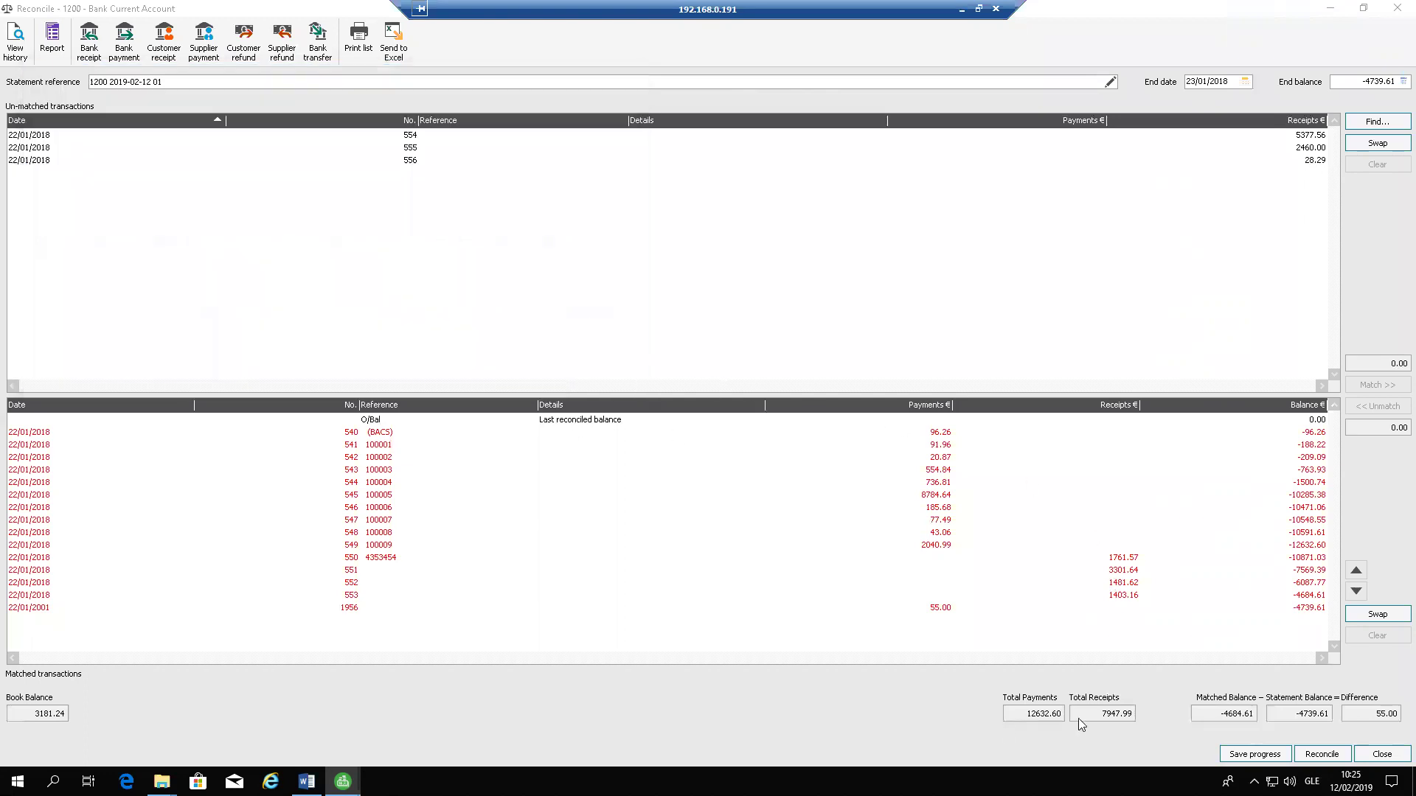
Save the Bank Current Account reconciliation's progress and complete the reconciliation from the saved statement.
{"action": "left_click", "coordinate": [940, 608]}
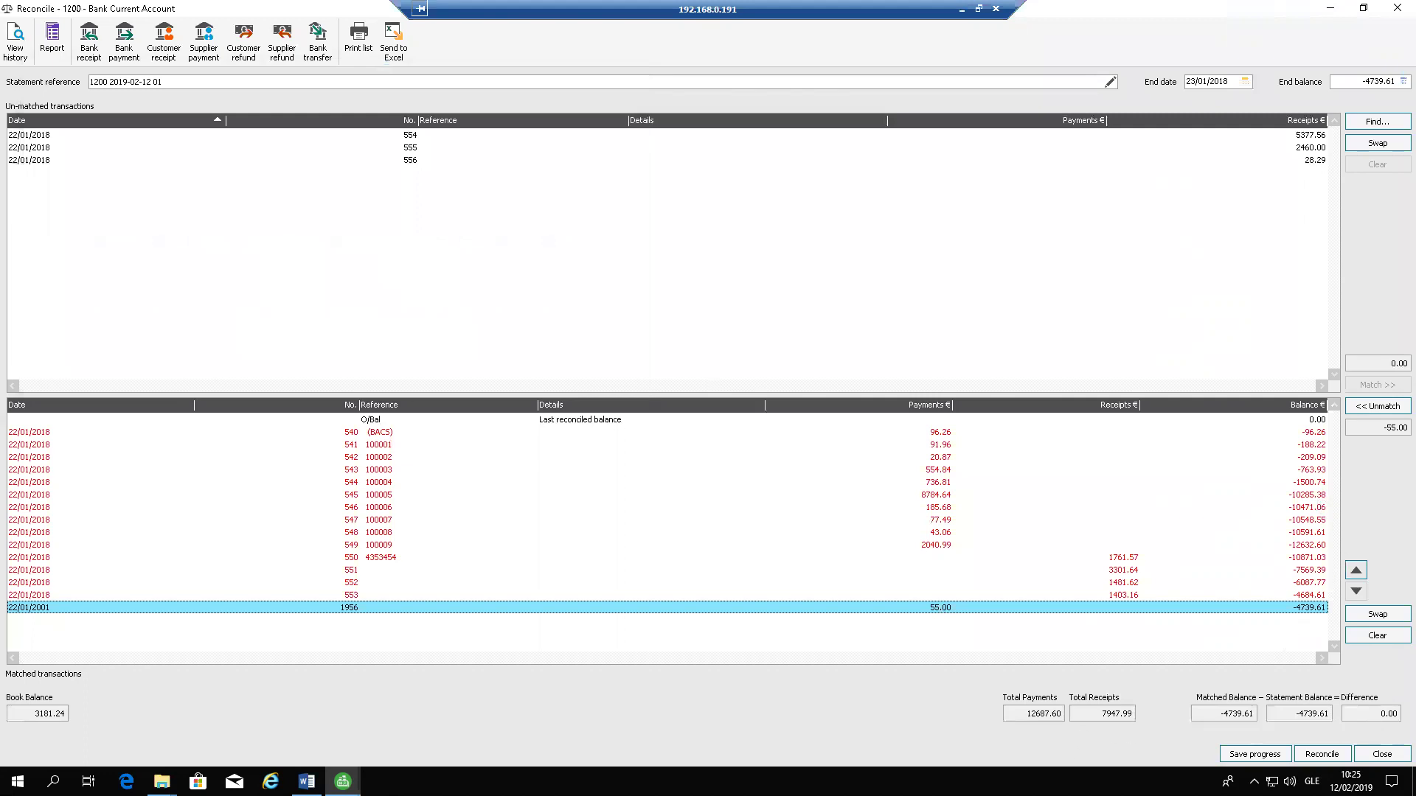
{"action": "left_click", "coordinate": [1285, 758]}
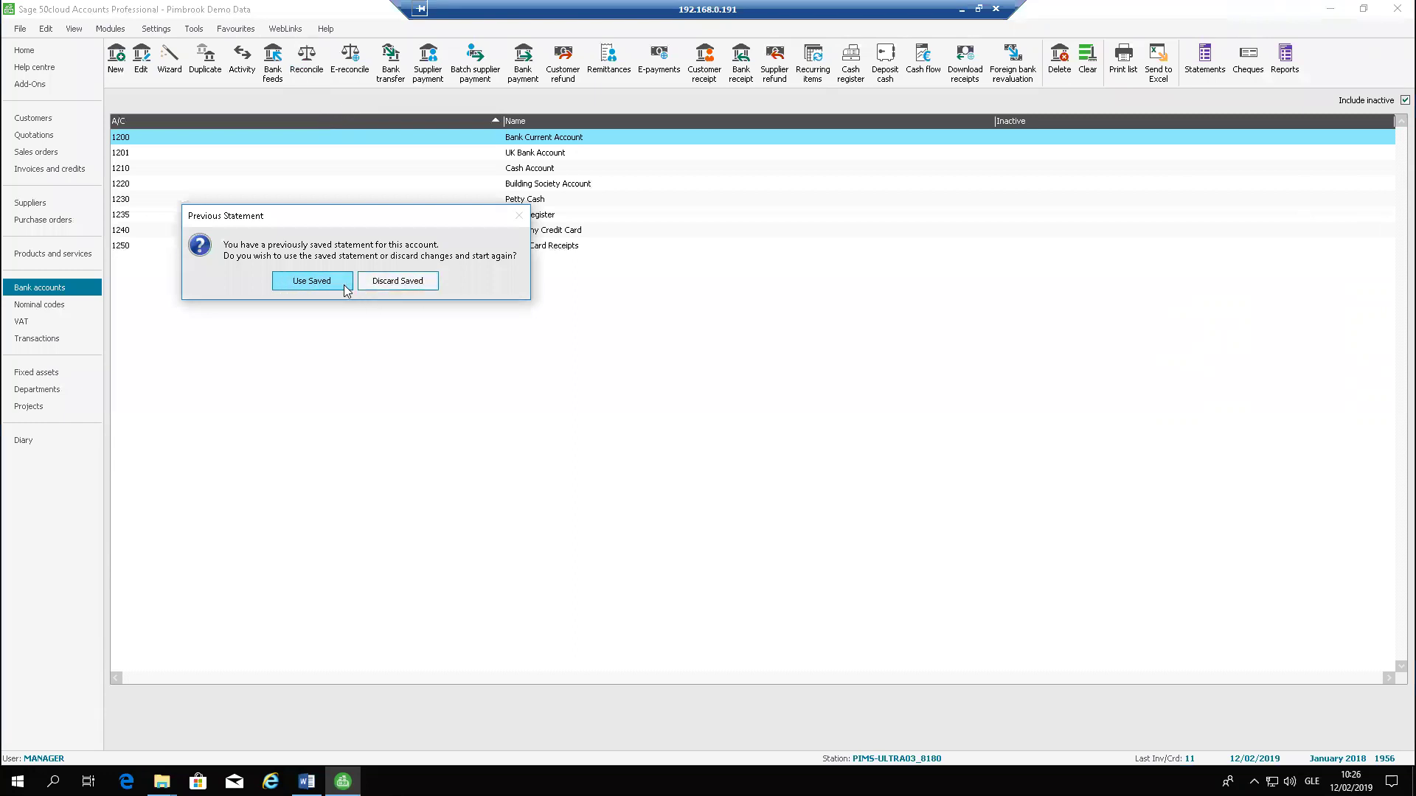
{"action": "left_click", "coordinate": [311, 281]}
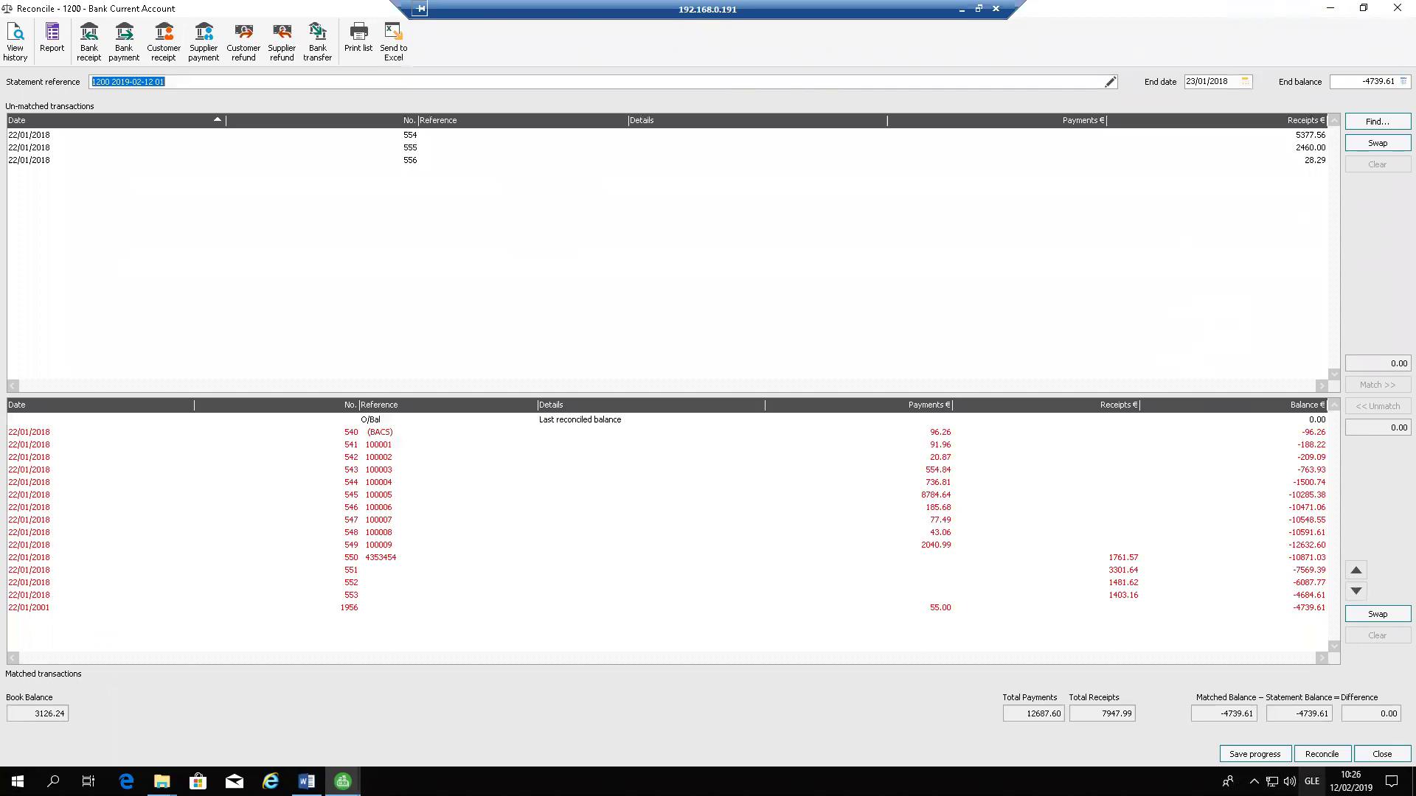
{"action": "left_click", "coordinate": [1322, 753]}
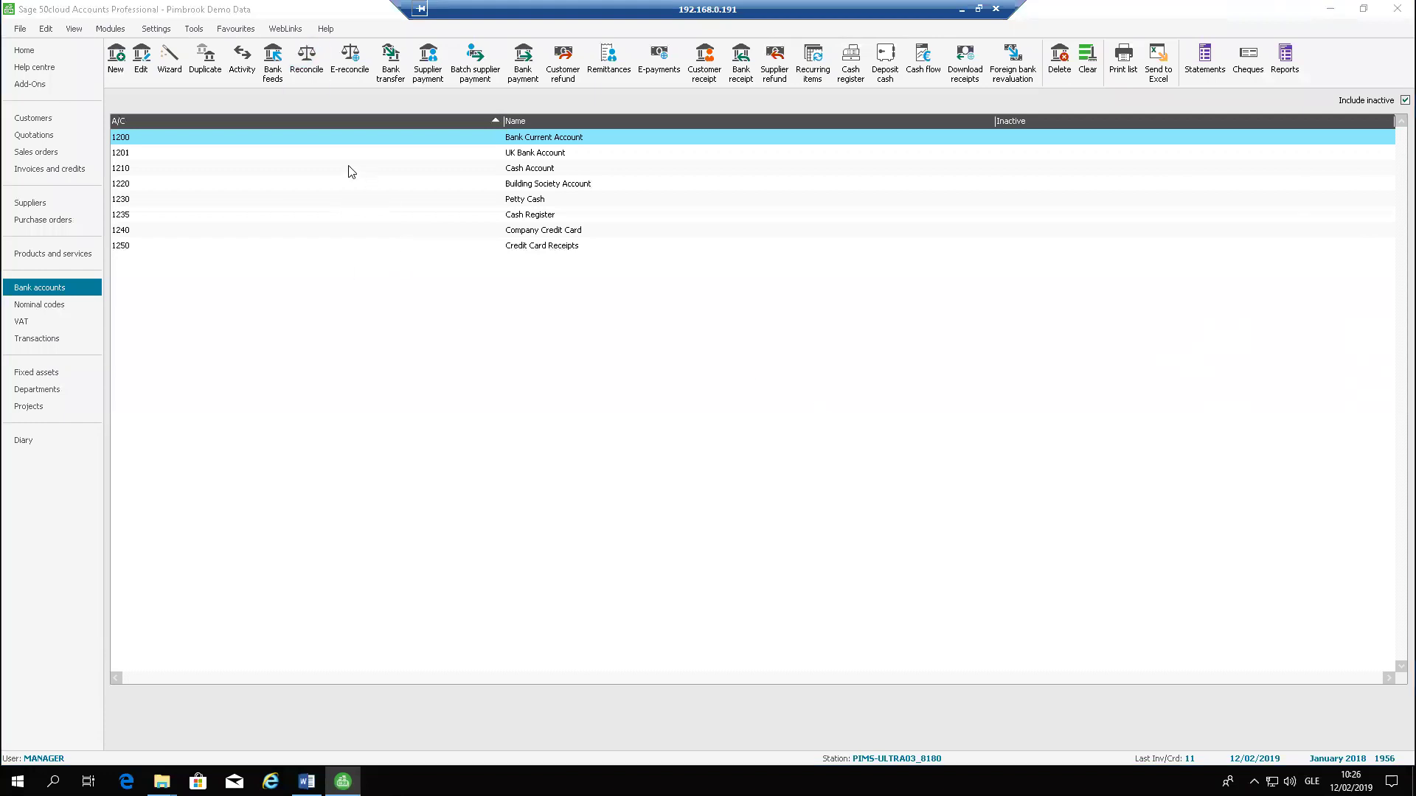
{"action": "left_click", "coordinate": [803, 507]}
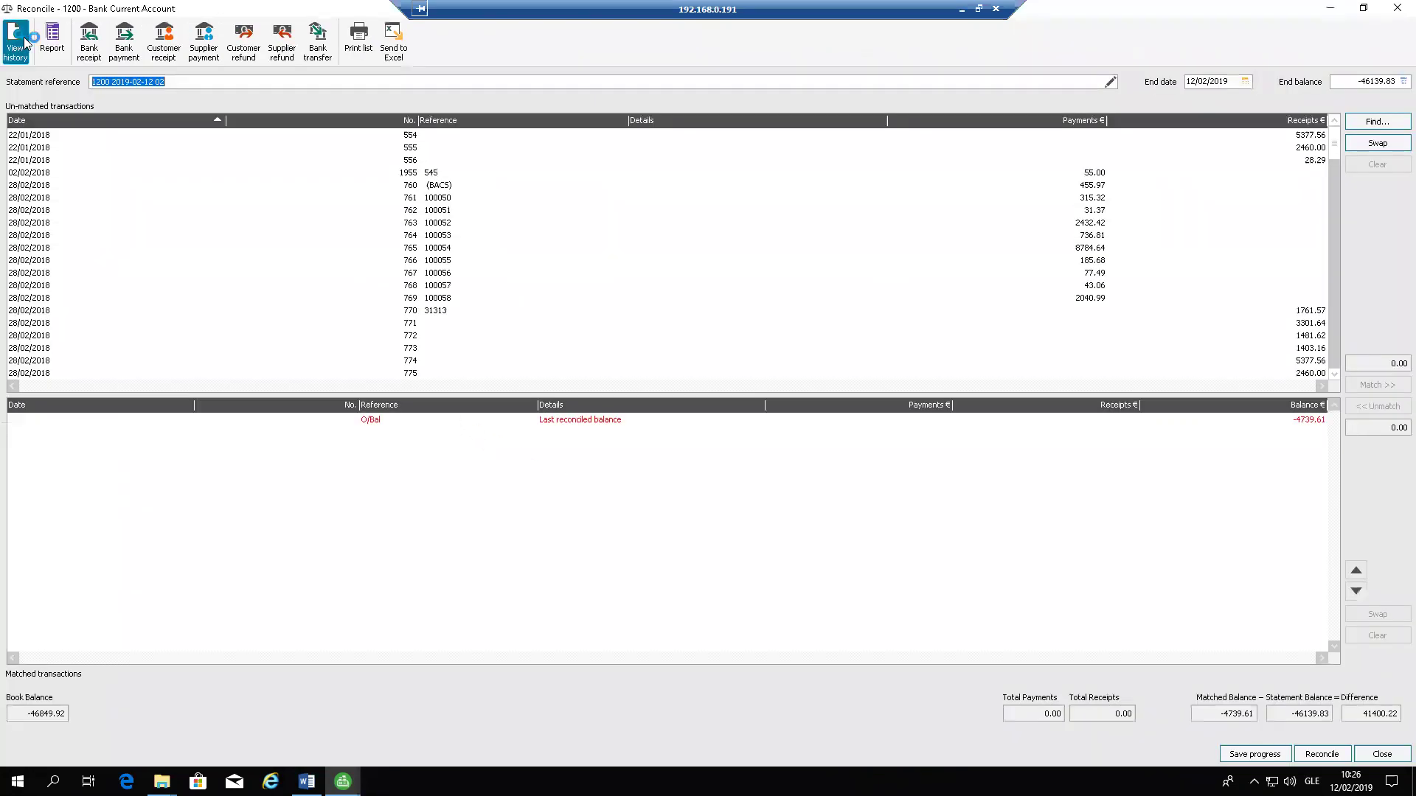
{"action": "left_click", "coordinate": [16, 41]}
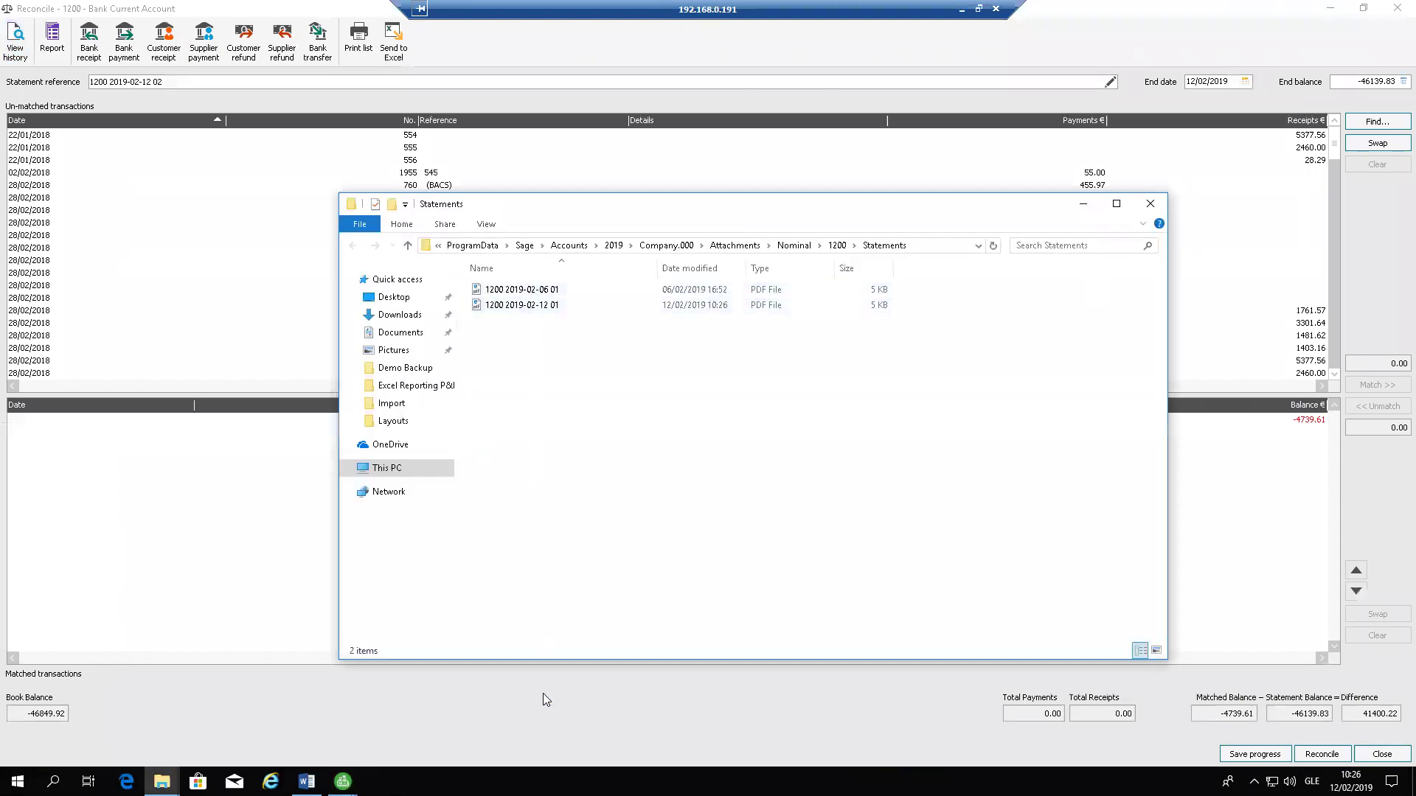
{"action": "double_click", "coordinate": [506, 306]}
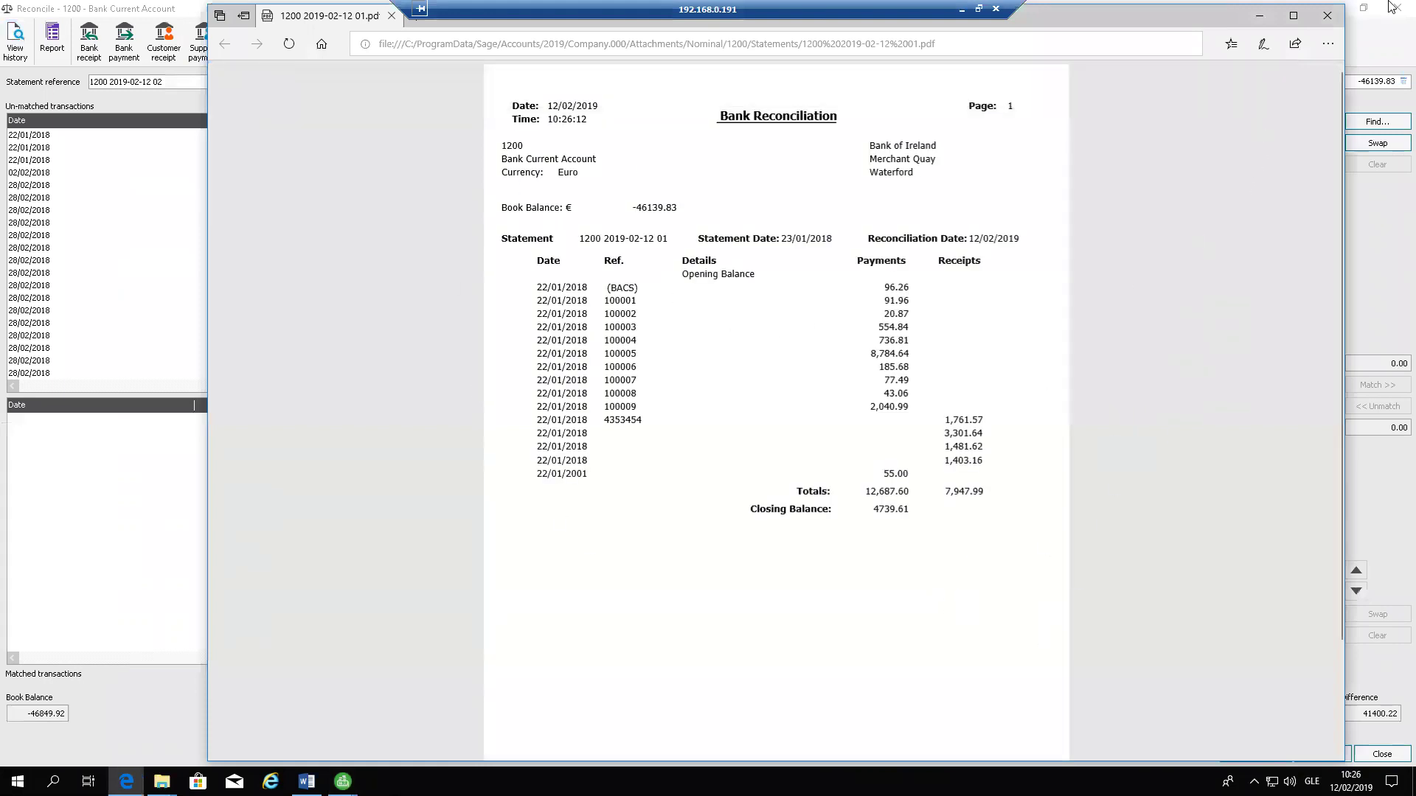
{"action": "left_click", "coordinate": [1327, 18]}
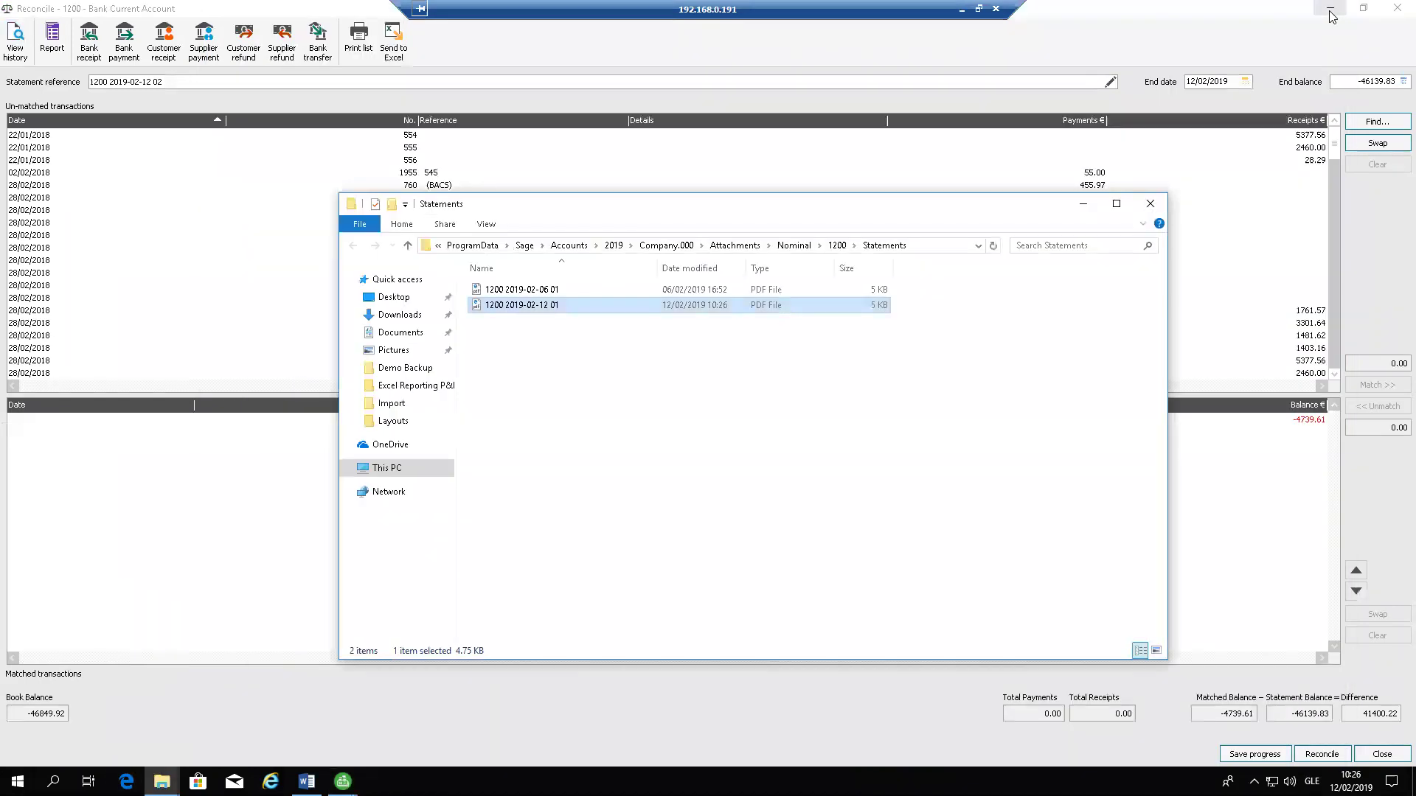
{"action": "left_click", "coordinate": [1151, 204]}
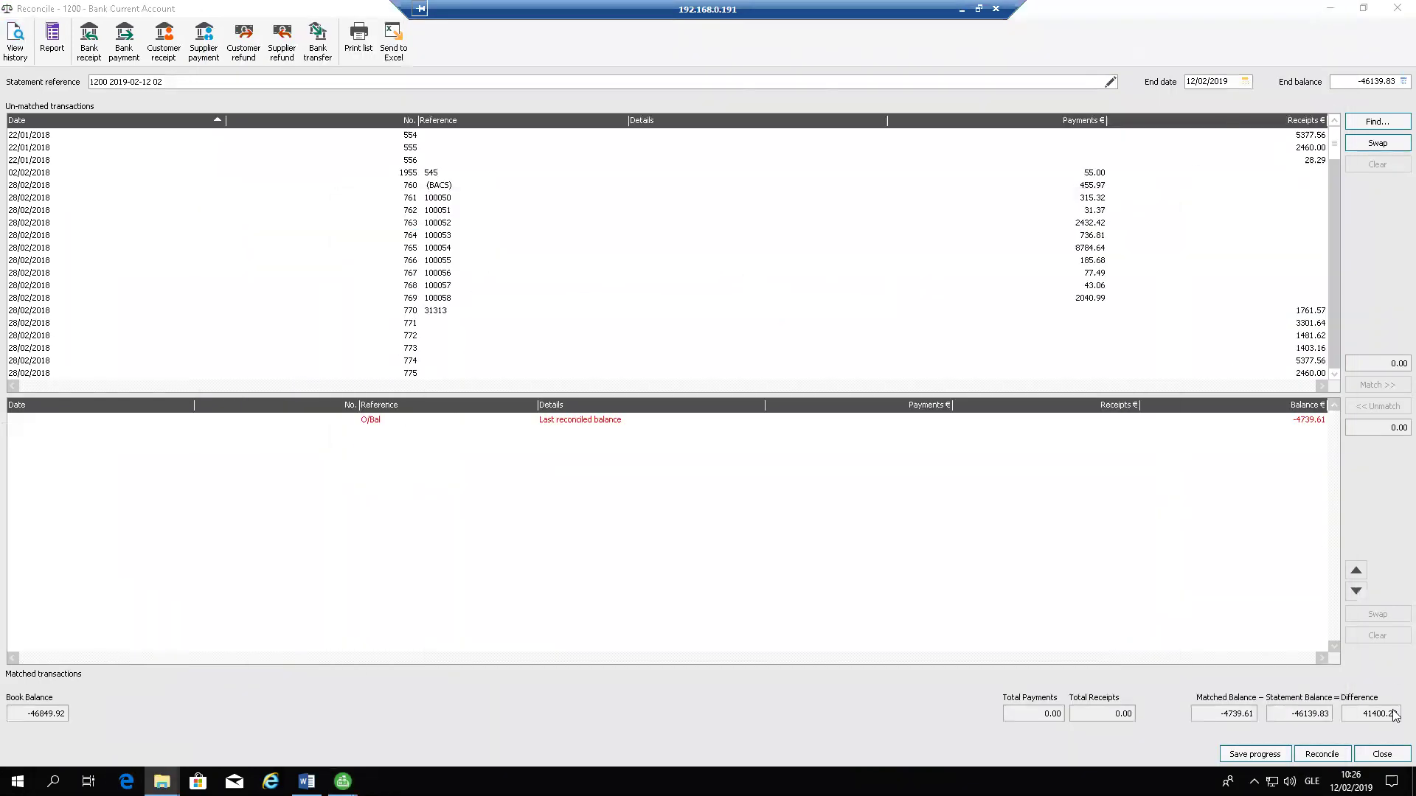
{"action": "left_click", "coordinate": [1392, 755]}
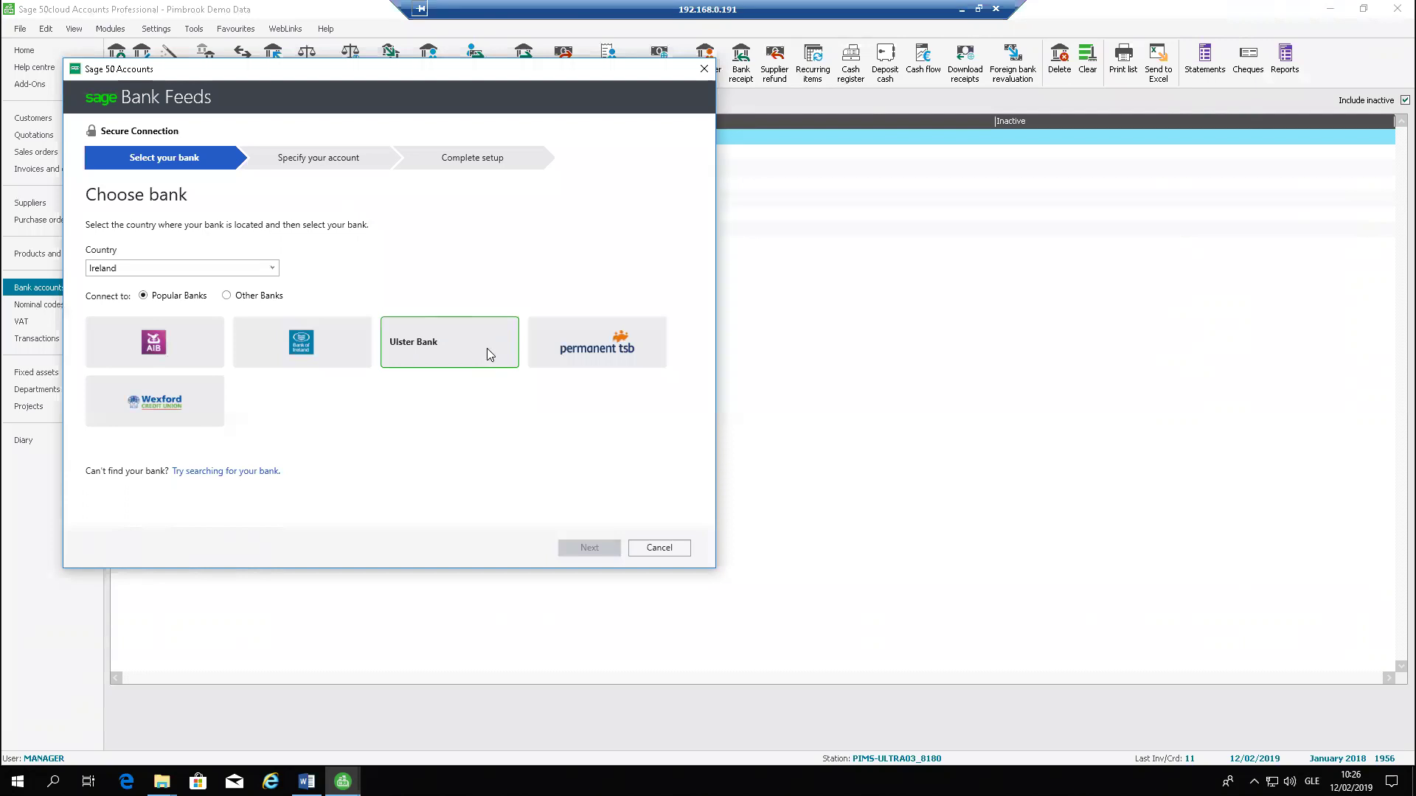
Try the bank feed setup with Bank of Ireland as far as the online credentials form, and cancel it.
{"action": "key", "text": "Tab"}
{"action": "key", "text": "alt+Down"}
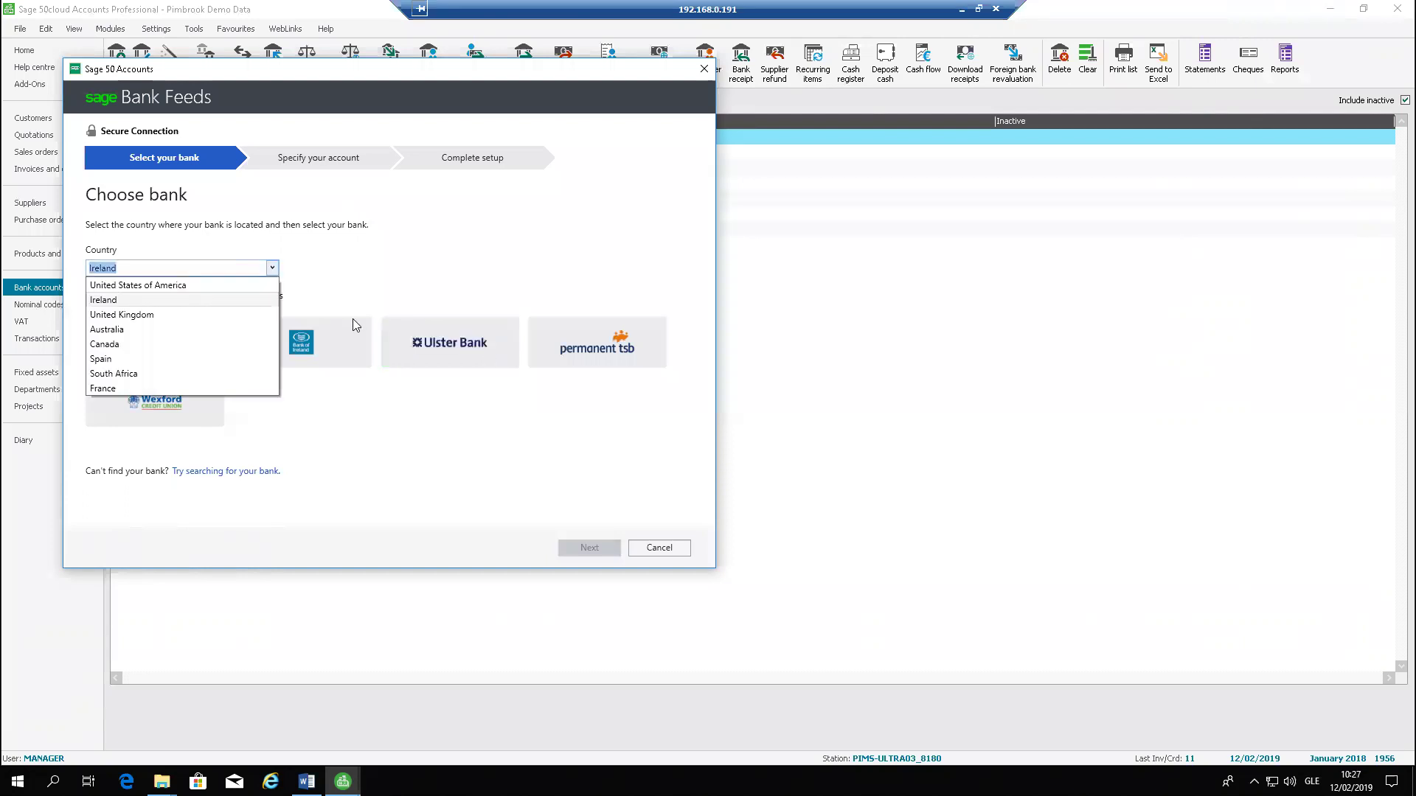
{"action": "key", "text": "Escape"}
{"action": "left_click", "coordinate": [310, 342]}
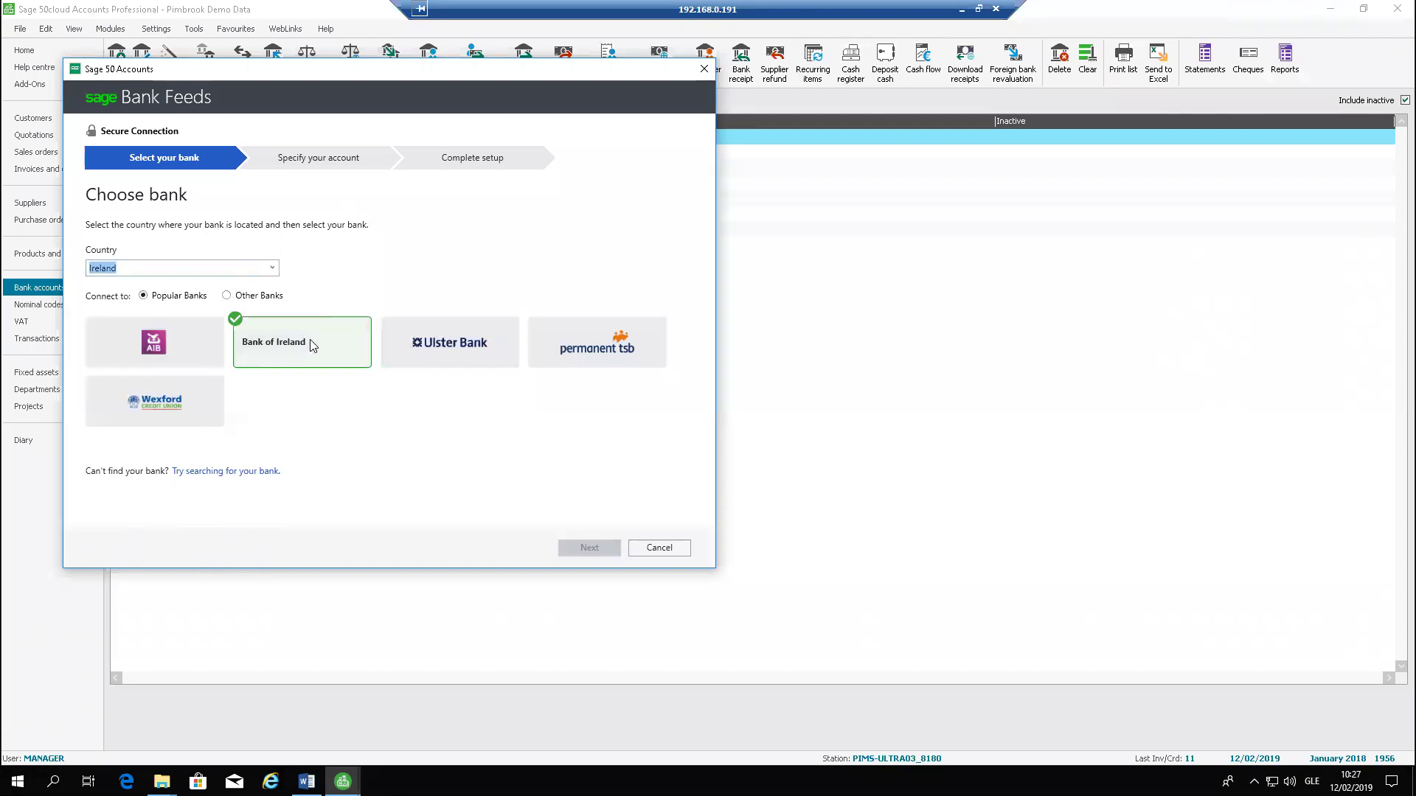
{"action": "left_click", "coordinate": [606, 547]}
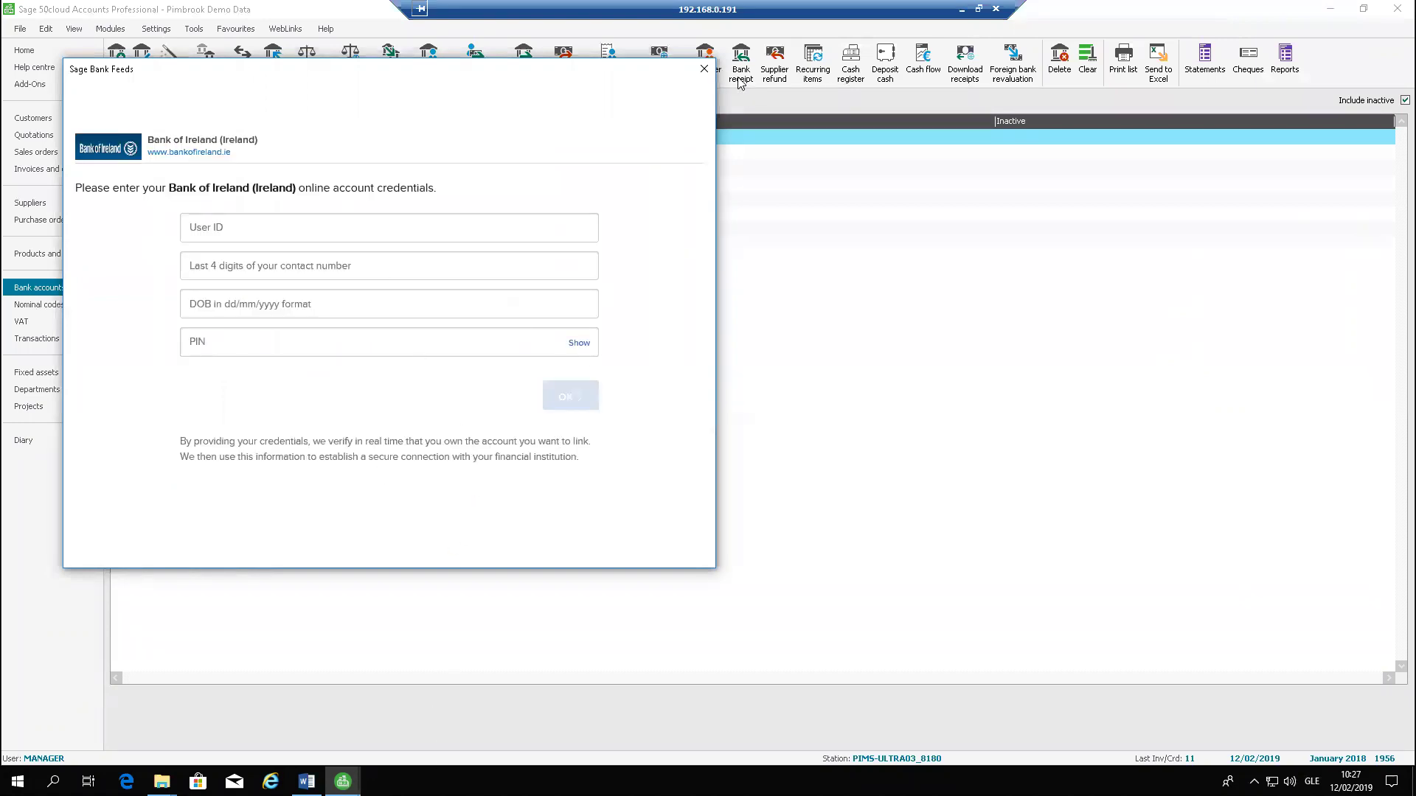
{"action": "left_click", "coordinate": [704, 68]}
{"action": "left_click", "coordinate": [496, 353]}
{"action": "left_click", "coordinate": [663, 553]}
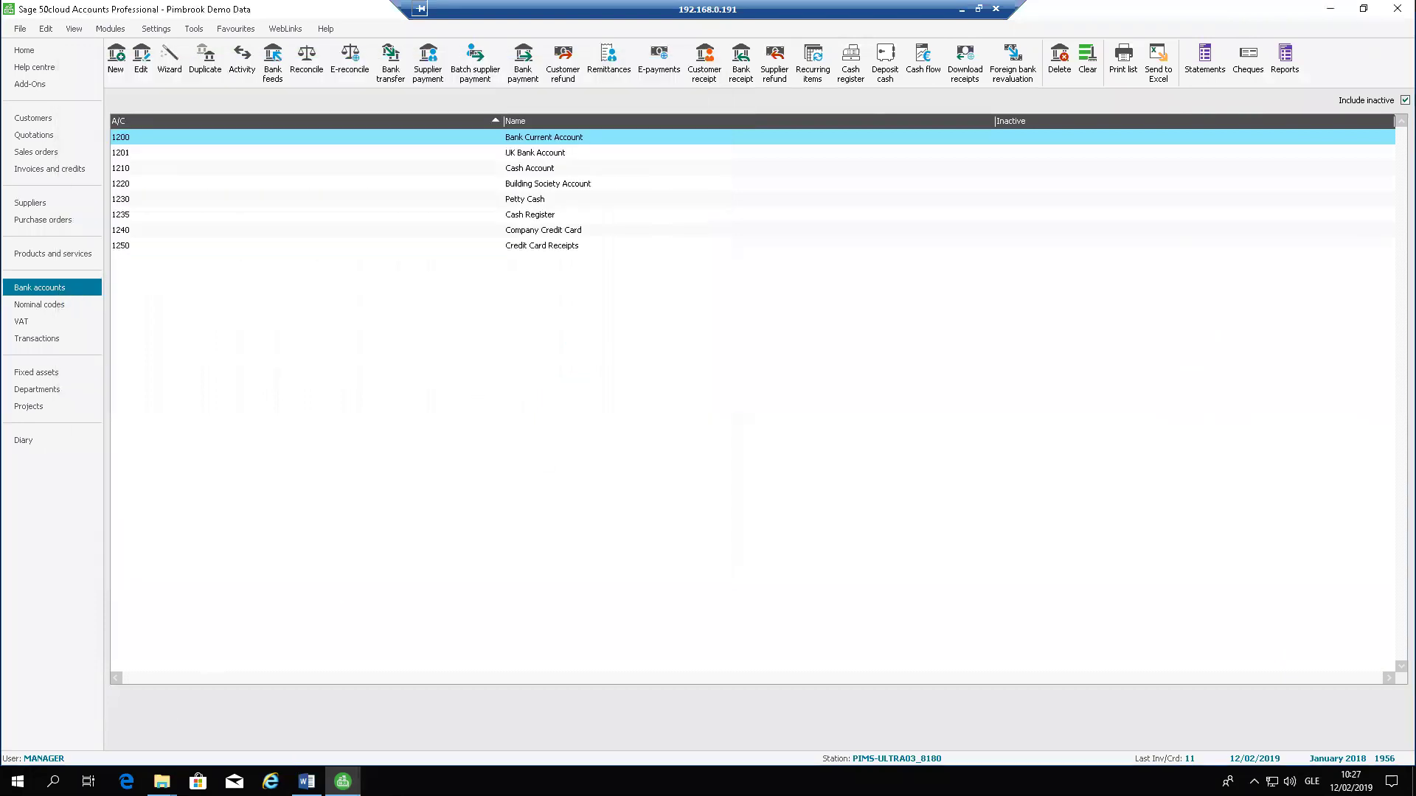
Switch to Word to view the bank feeds matching screenshot, and close the document.
{"action": "left_click", "coordinate": [307, 782]}
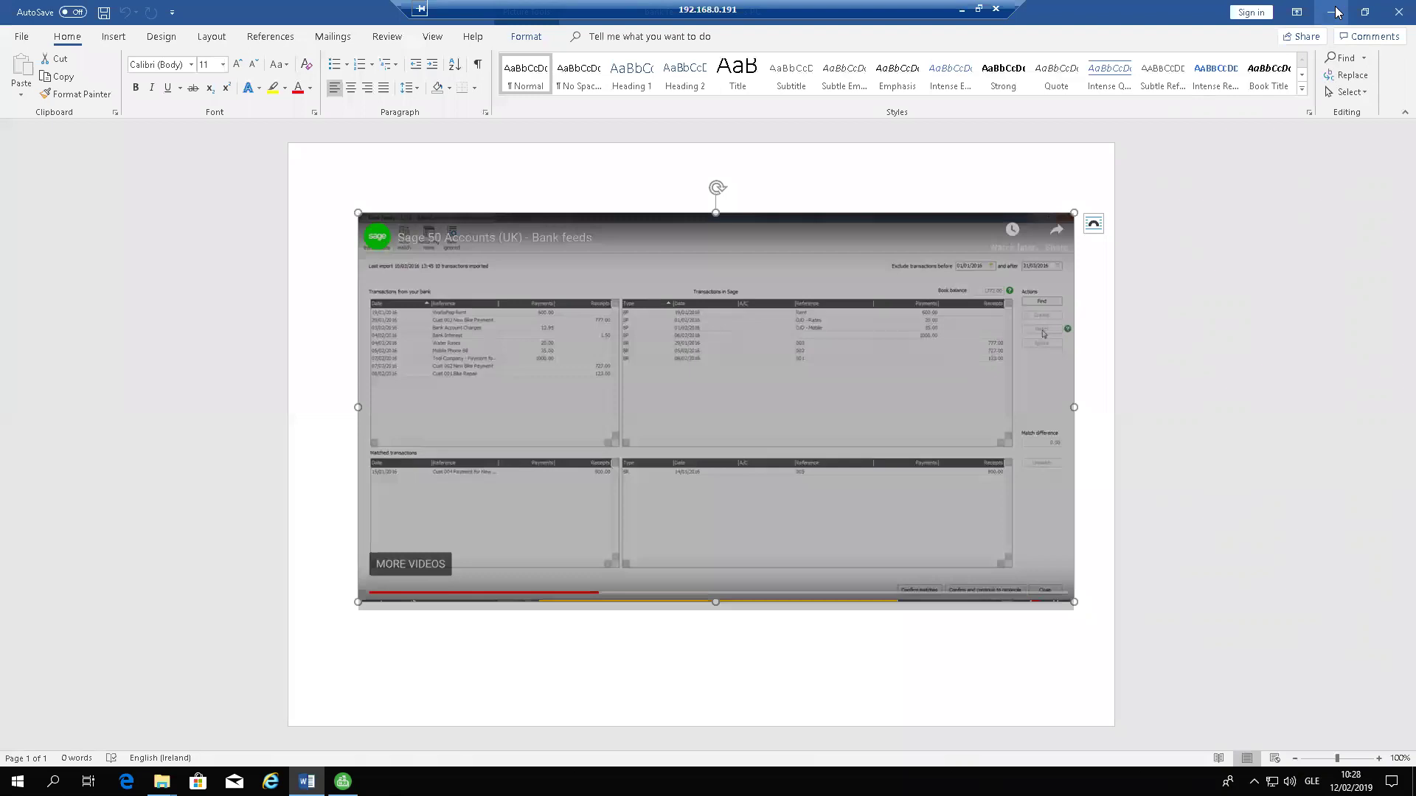
{"action": "left_click", "coordinate": [1395, 12]}
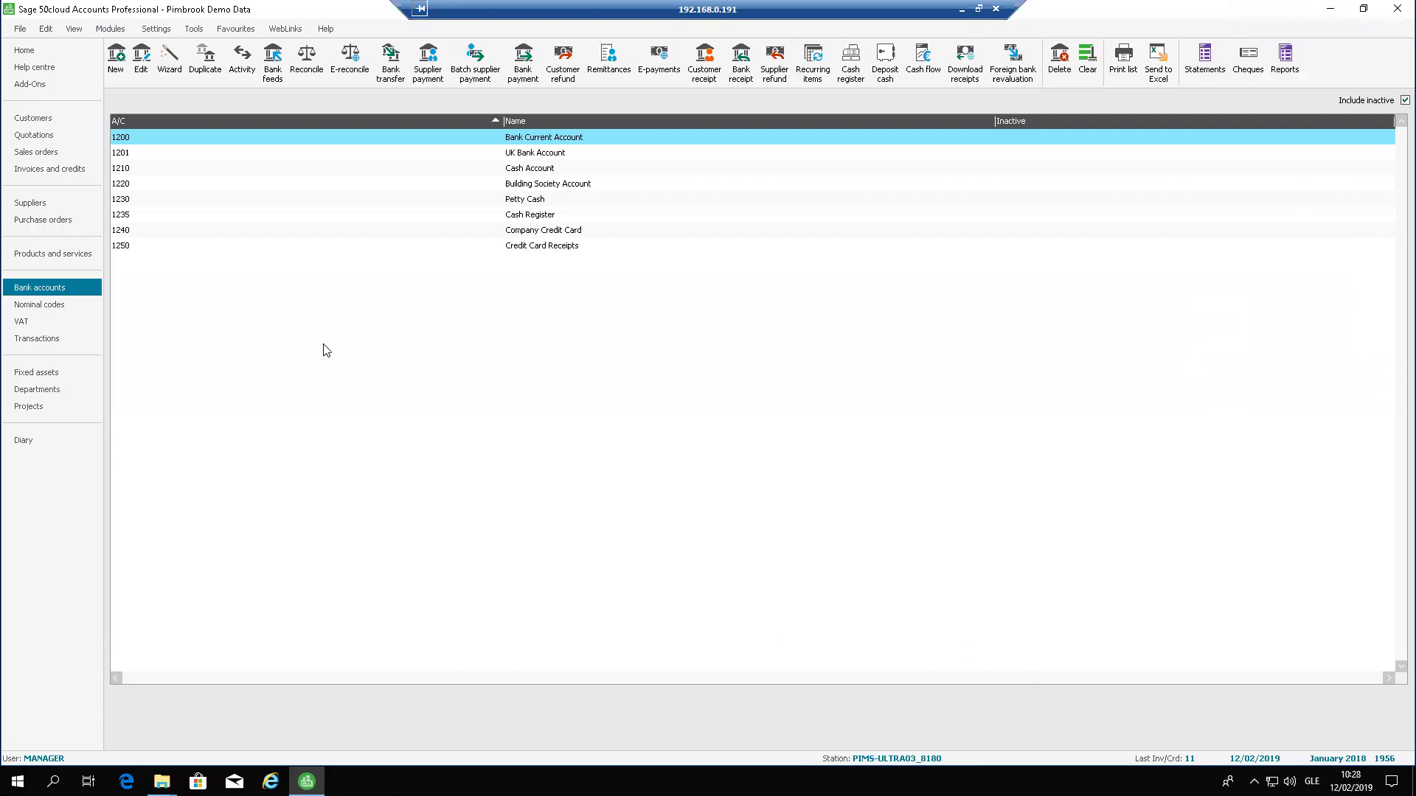
Display the invoices and credits list, and open the INVOICEFEB19 import file in Excel.
{"action": "left_click", "coordinate": [26, 171]}
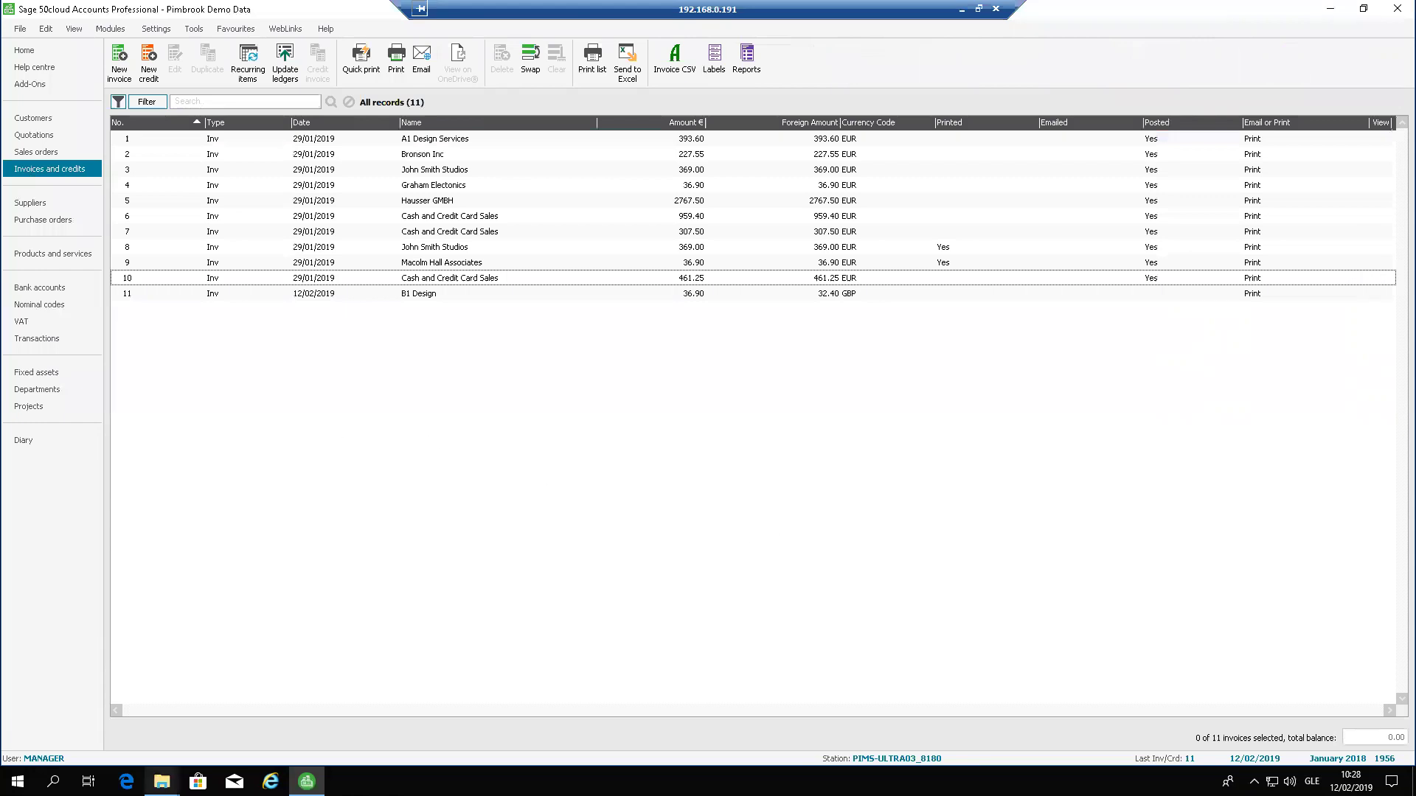
{"action": "left_click", "coordinate": [126, 781]}
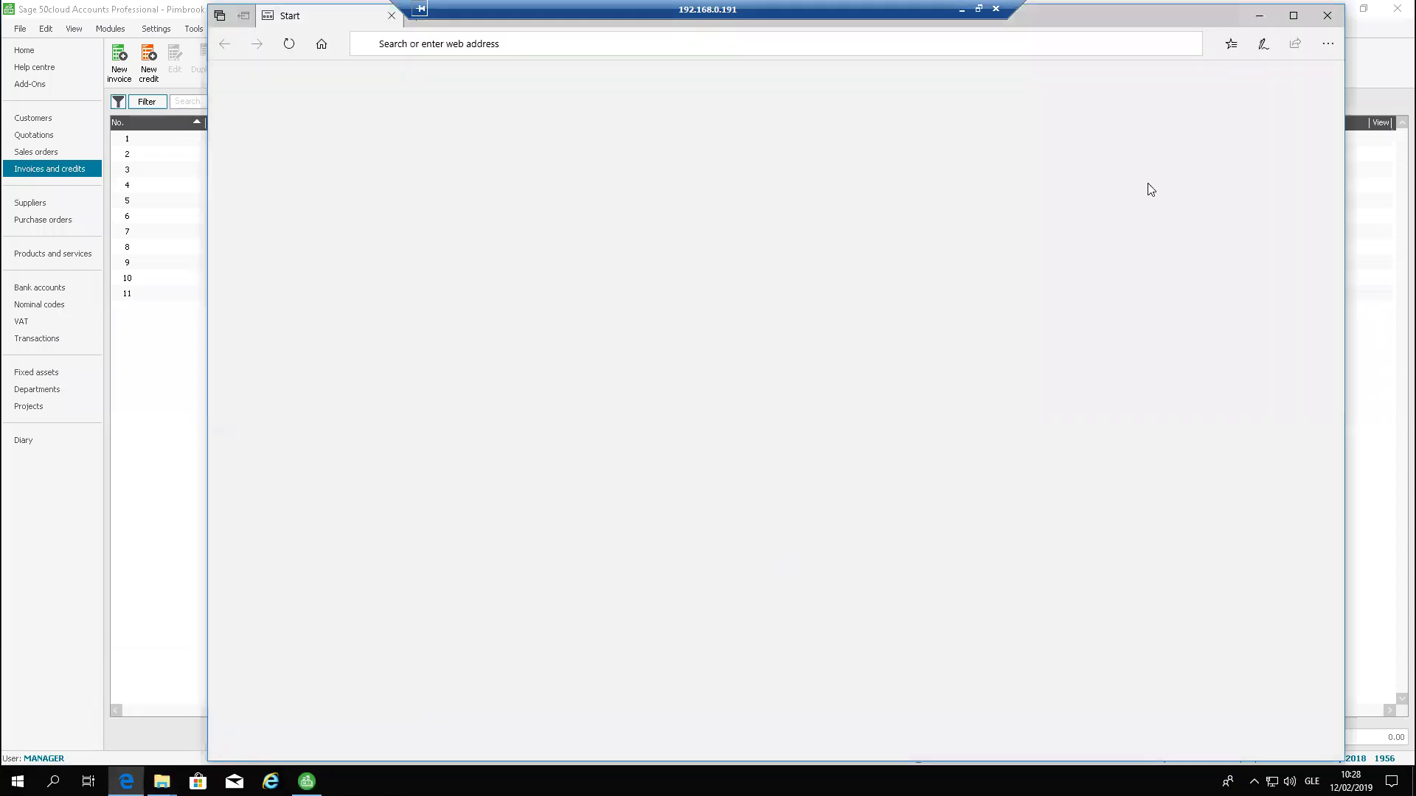
{"action": "left_click", "coordinate": [1258, 15]}
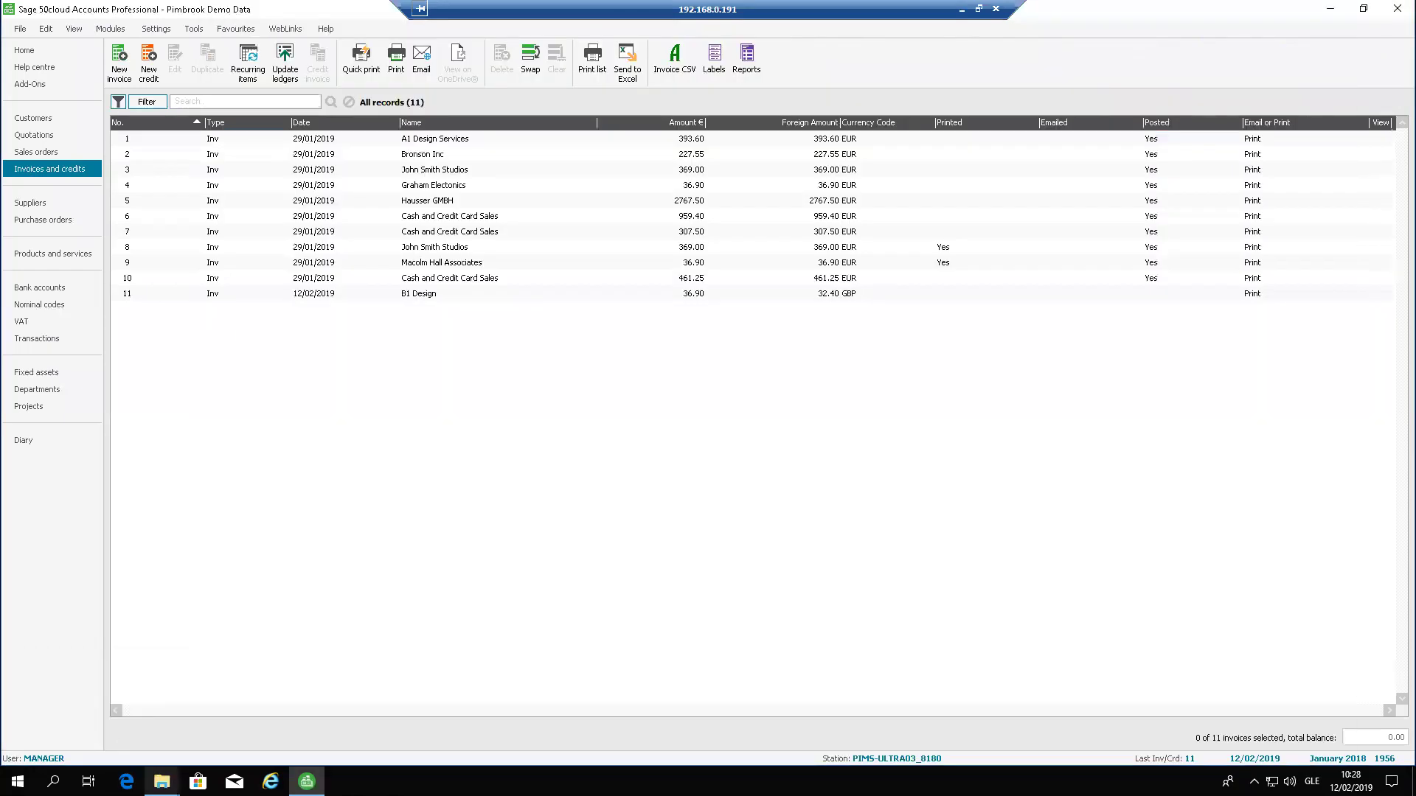
{"action": "mouse_move", "coordinate": [161, 782]}
{"action": "left_click", "coordinate": [109, 736]}
{"action": "left_click", "coordinate": [483, 250]}
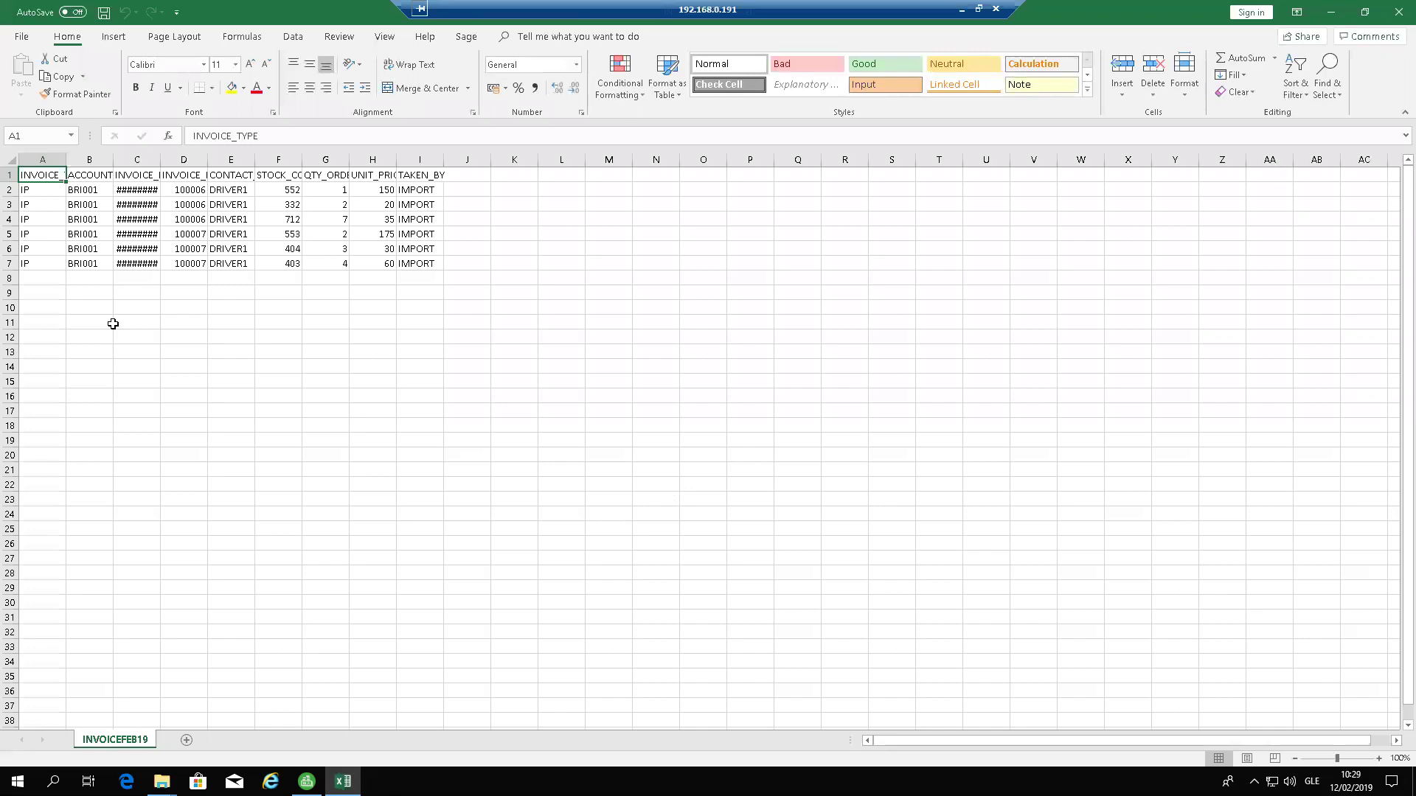
Examine the repeated invoice numbers in rows 2 to 4 of the import file, close it, and return to the invoice list in Sage.
{"action": "key", "text": "Right"}
{"action": "key", "text": "Right"}
{"action": "key", "text": "Right"}
{"action": "key", "text": "Down"}
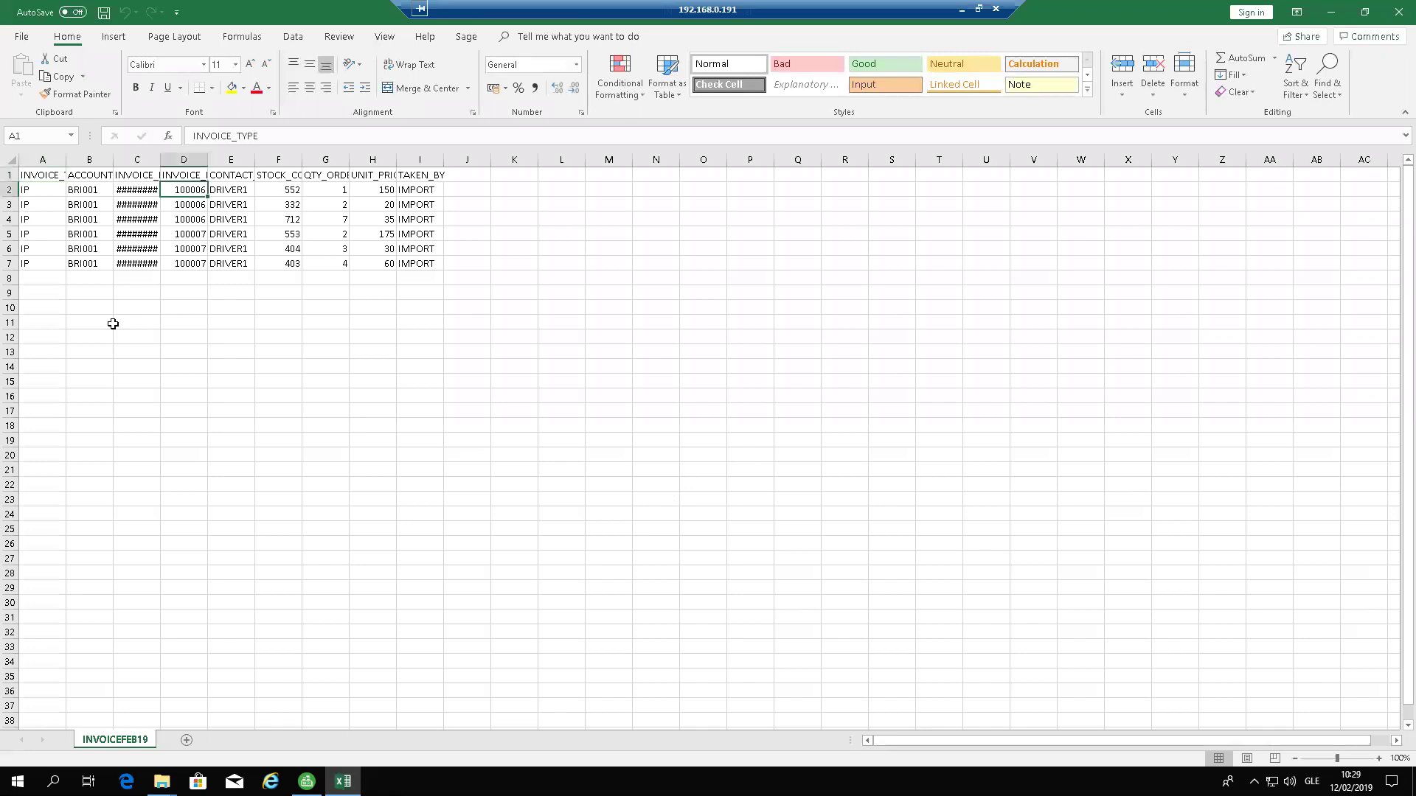
{"action": "key", "text": "shift+Down"}
{"action": "key", "text": "shift+Down"}
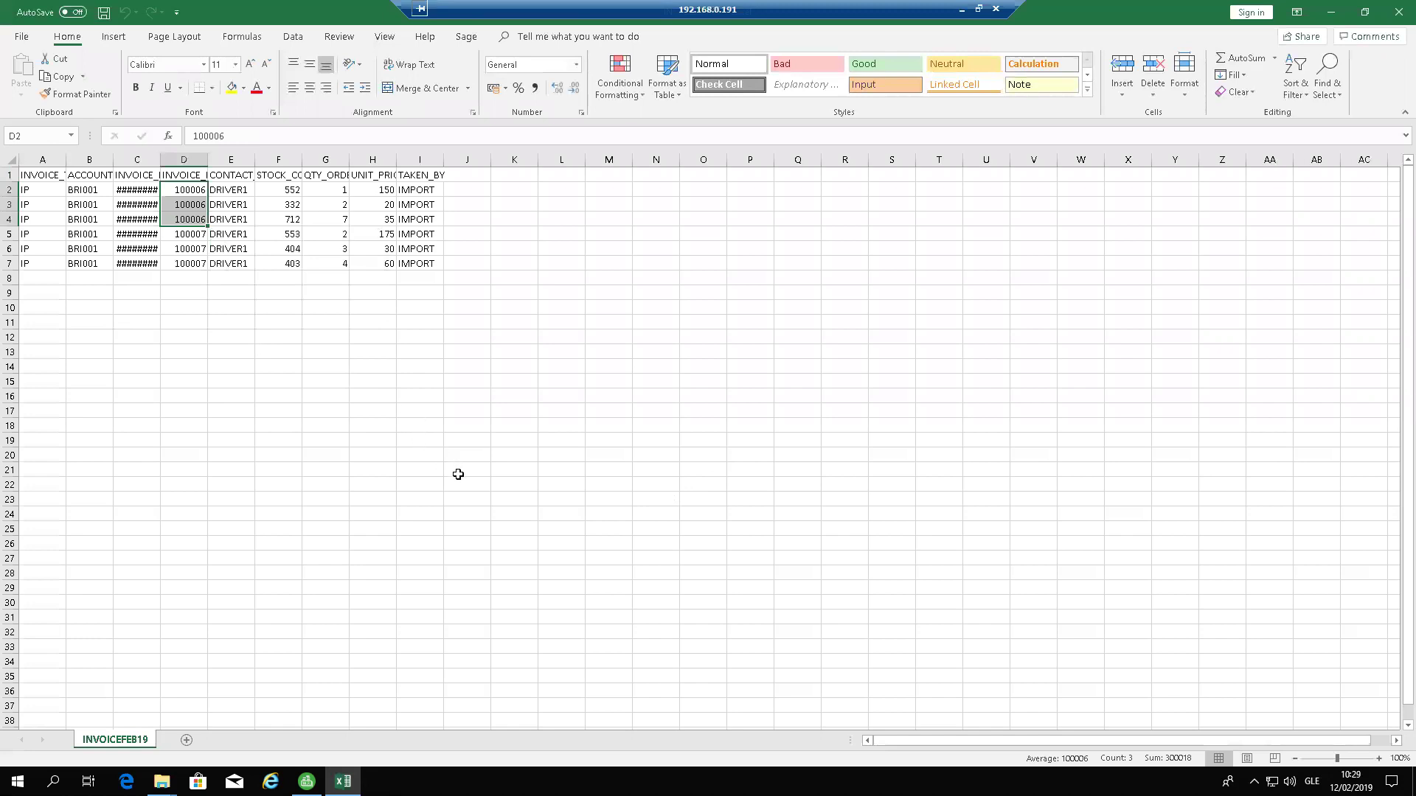
{"action": "left_click", "coordinate": [1396, 12]}
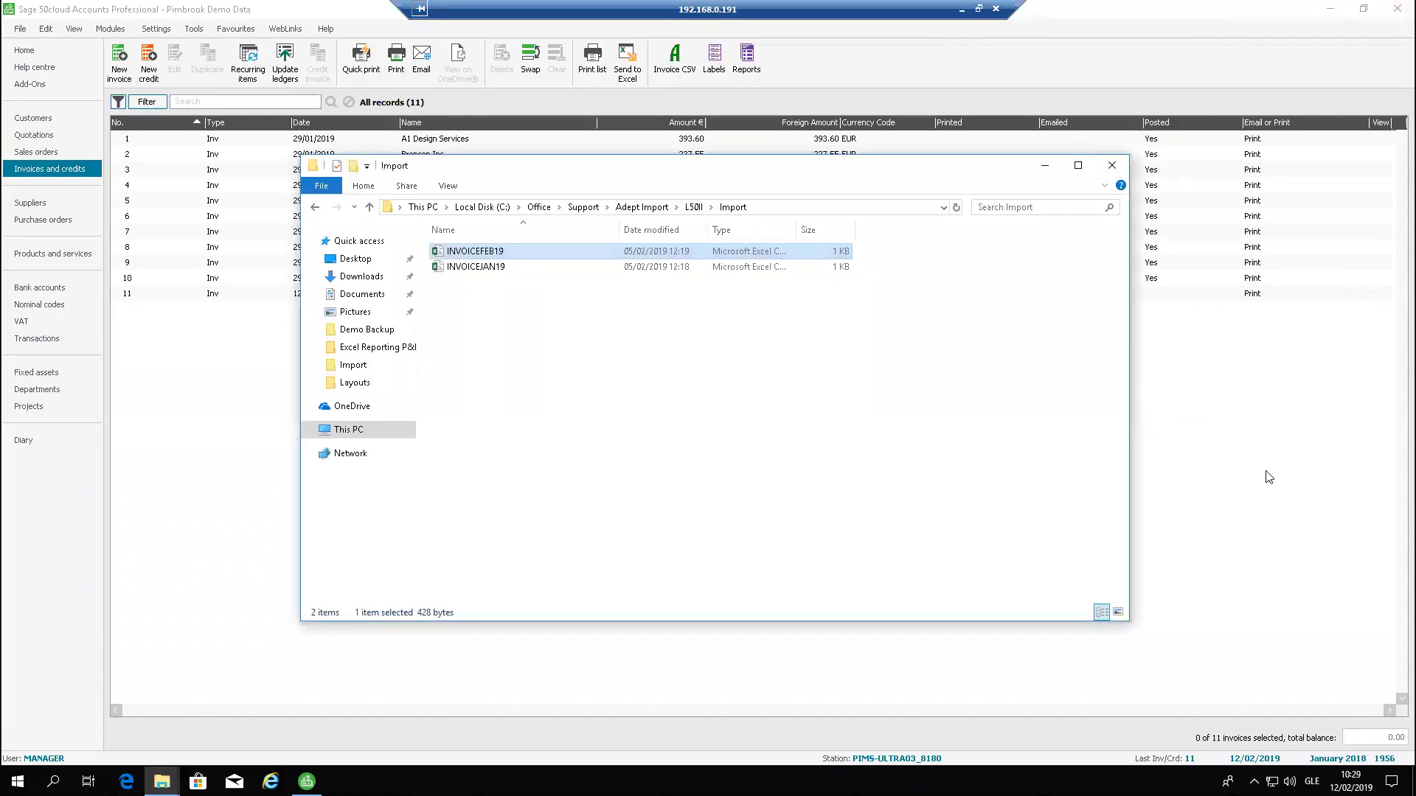
{"action": "left_click", "coordinate": [1236, 423]}
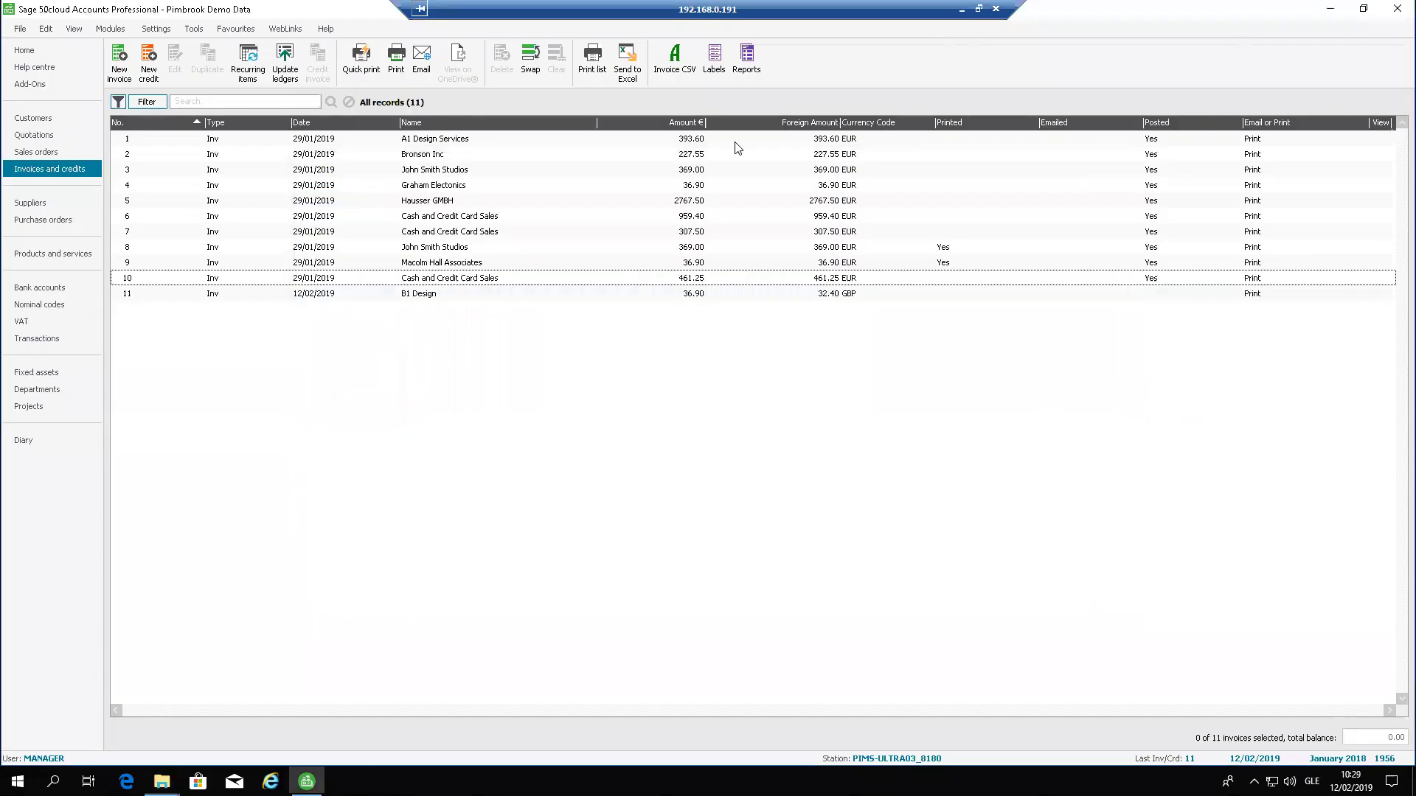
Import the invoices from c:\l50ii\import\invoicejan19.csv into Pimbrook Demo Data with the Adept Invoice CSV import.
{"action": "left_click", "coordinate": [671, 58]}
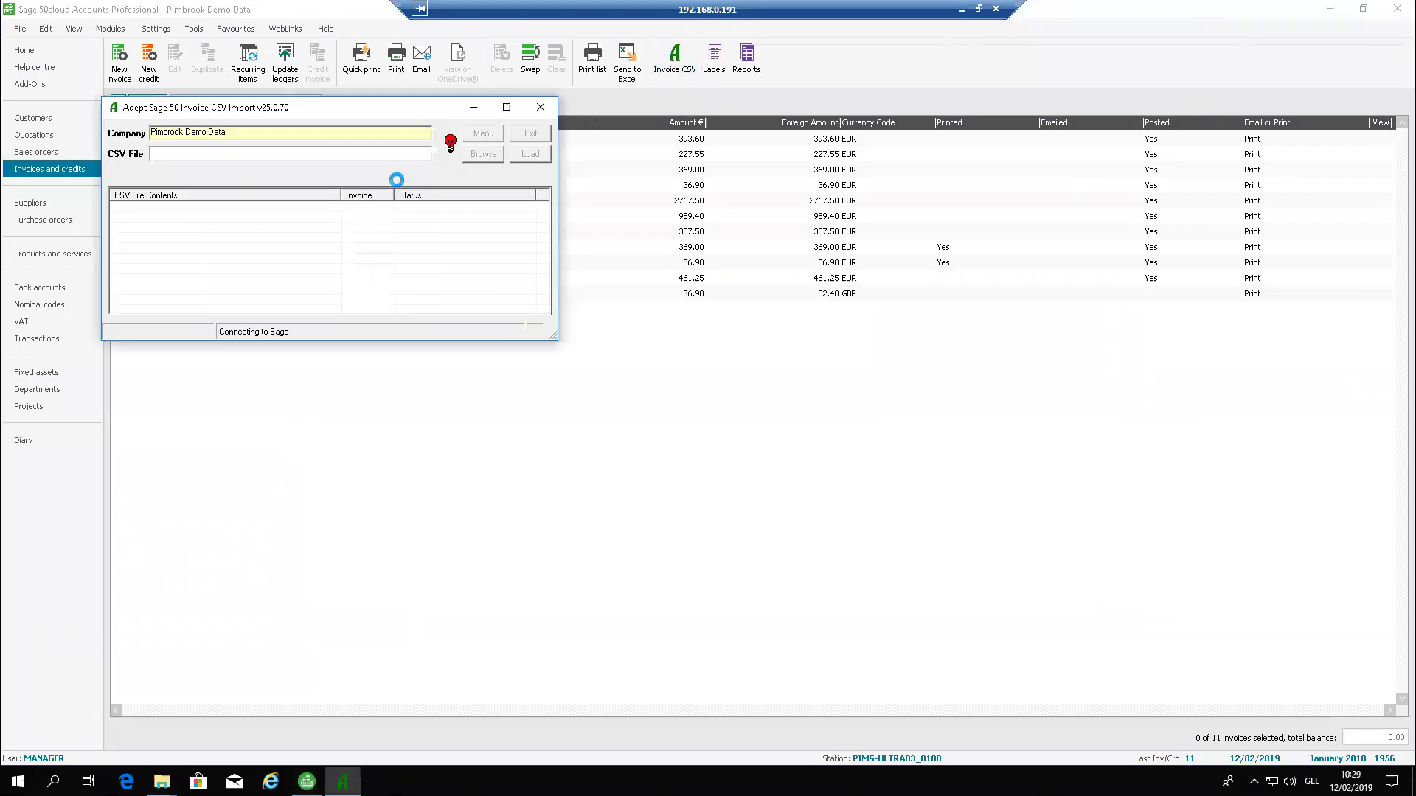
{"action": "left_click", "coordinate": [346, 153]}
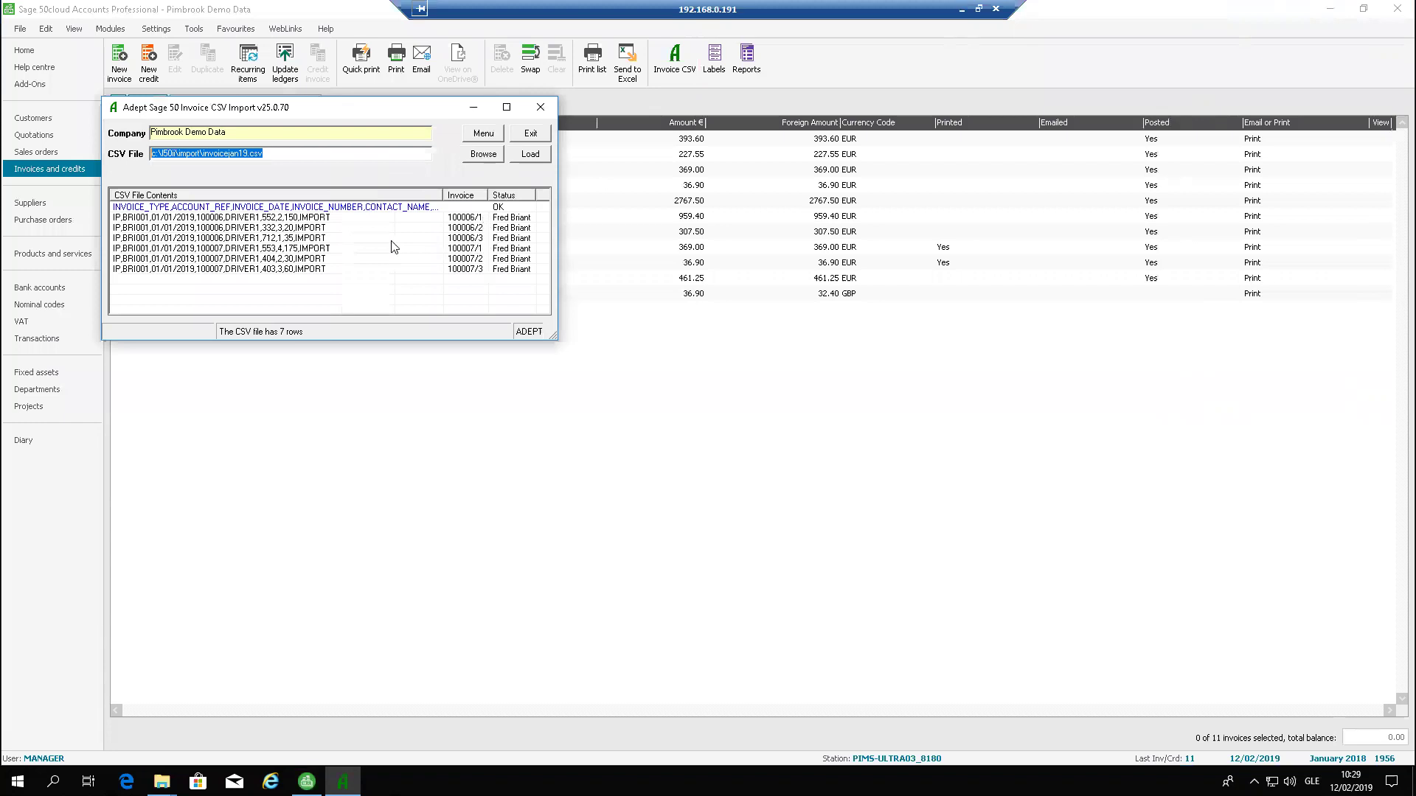
{"action": "left_click", "coordinate": [533, 156]}
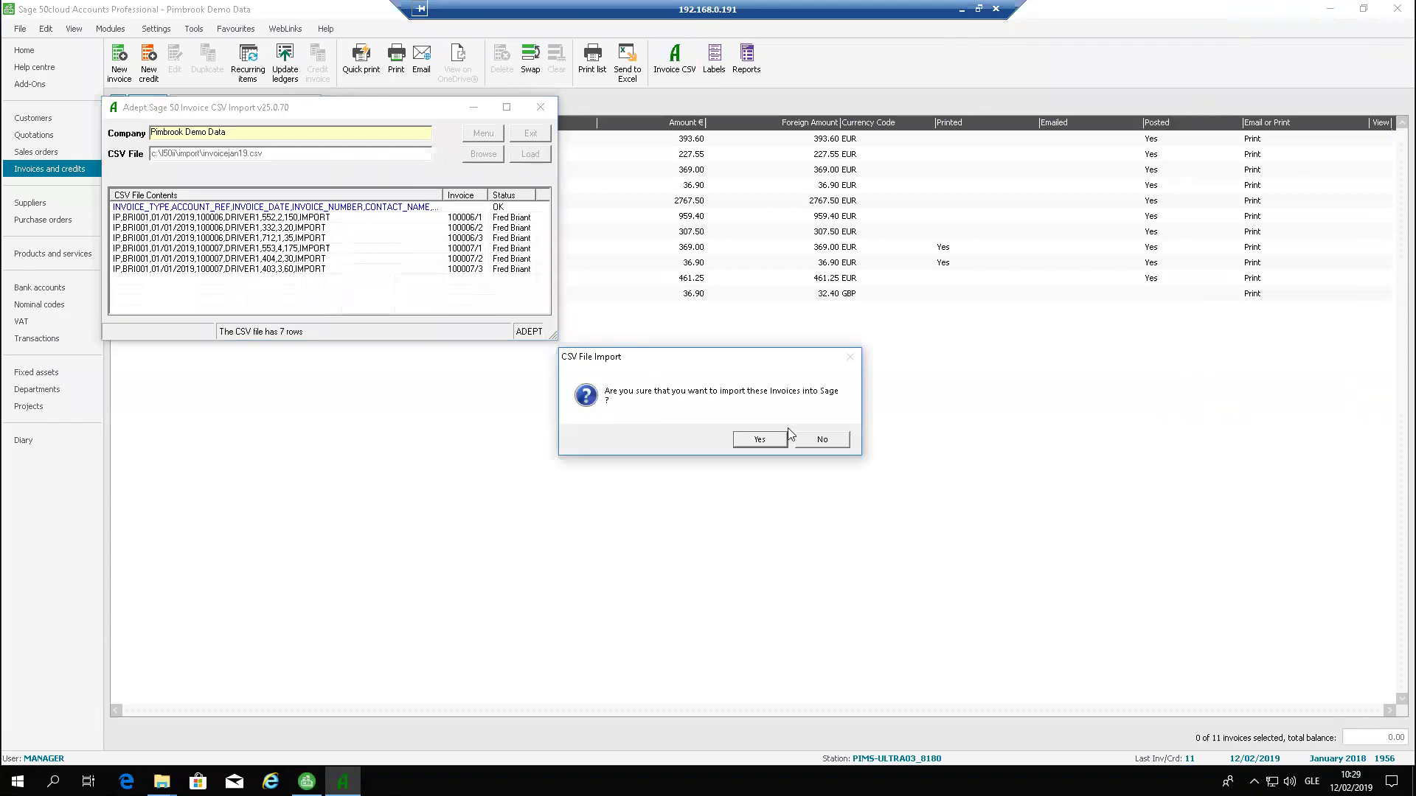
{"action": "left_click", "coordinate": [761, 440]}
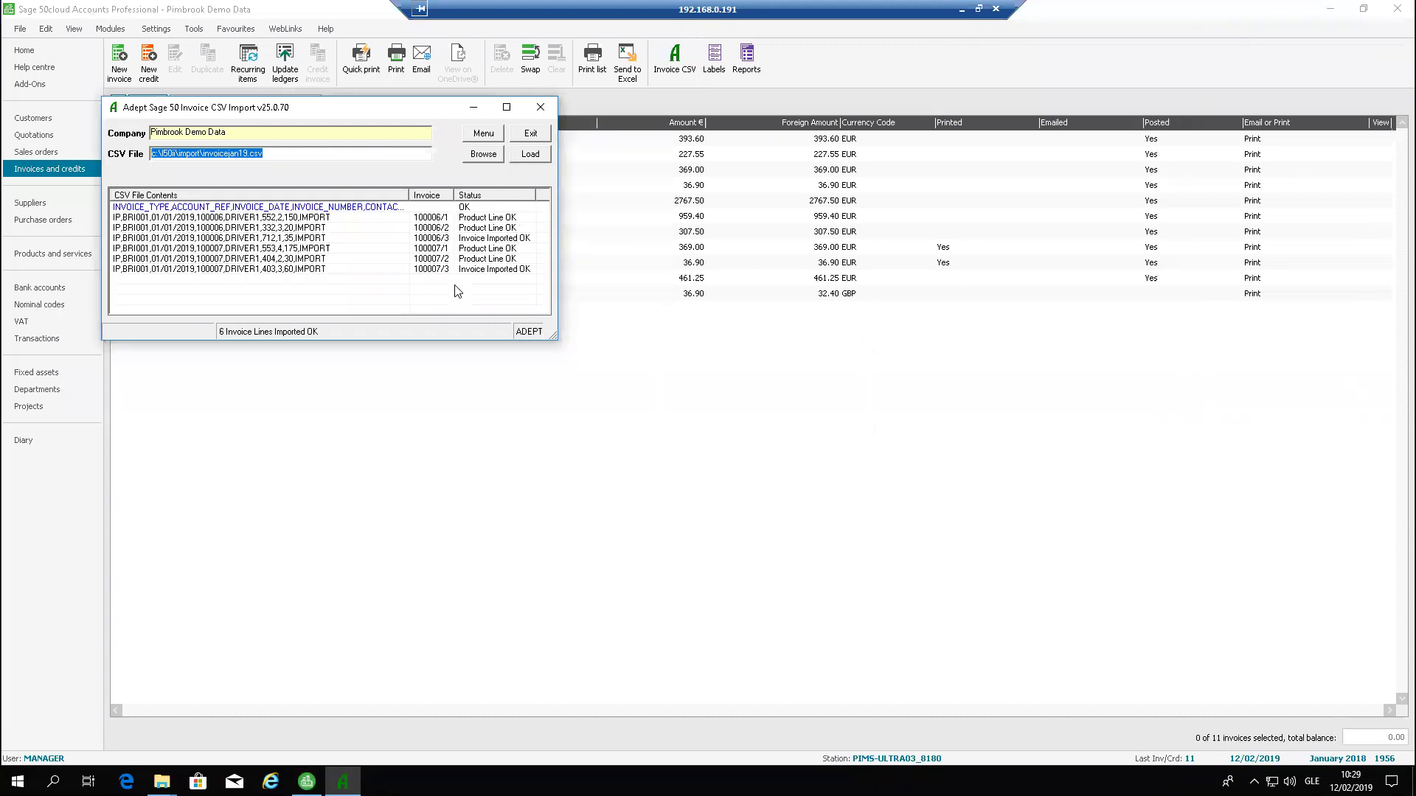
Select INVOICEFEB19 in the CSV import tool to check the status of its lines, and close the tool without importing.
{"action": "left_click", "coordinate": [481, 154]}
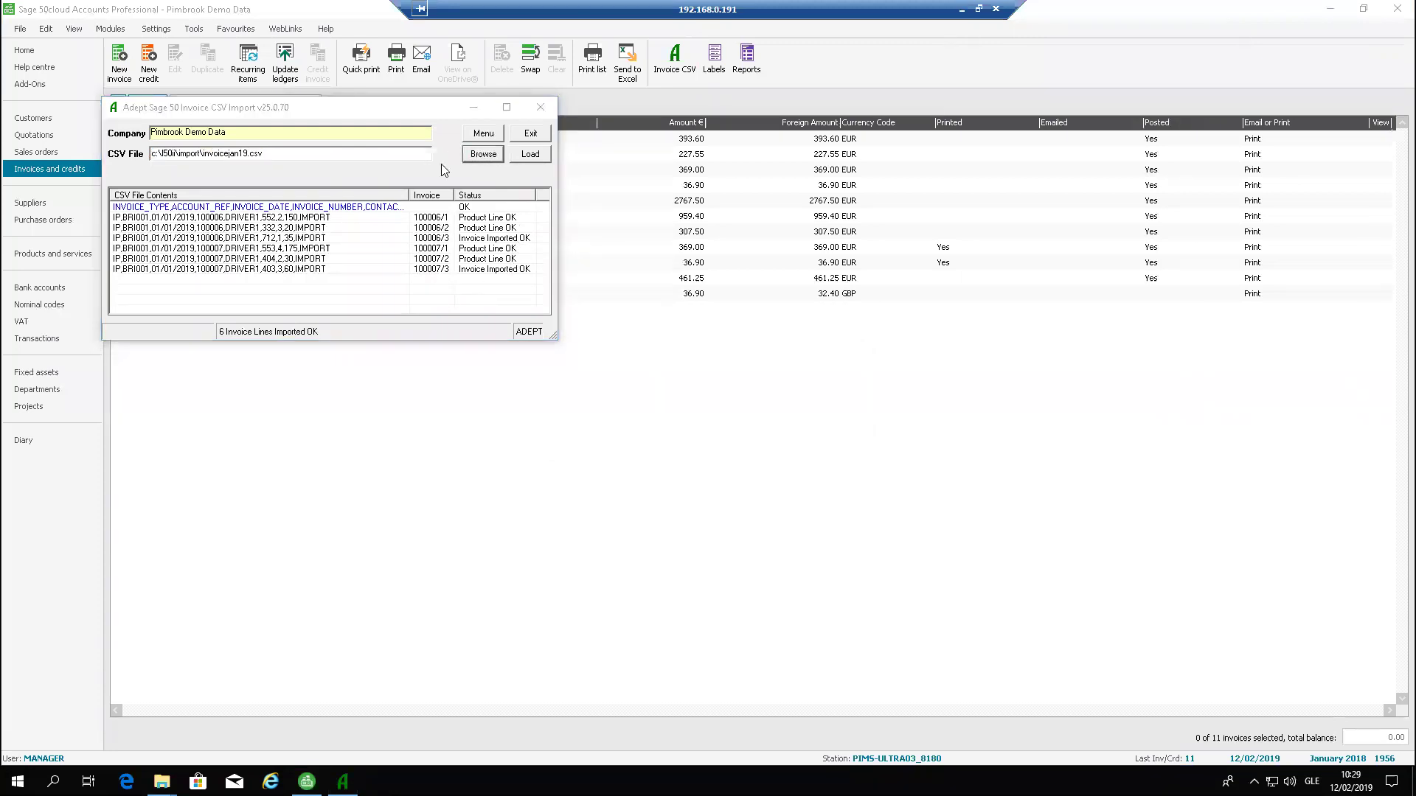
{"action": "left_click", "coordinate": [345, 199]}
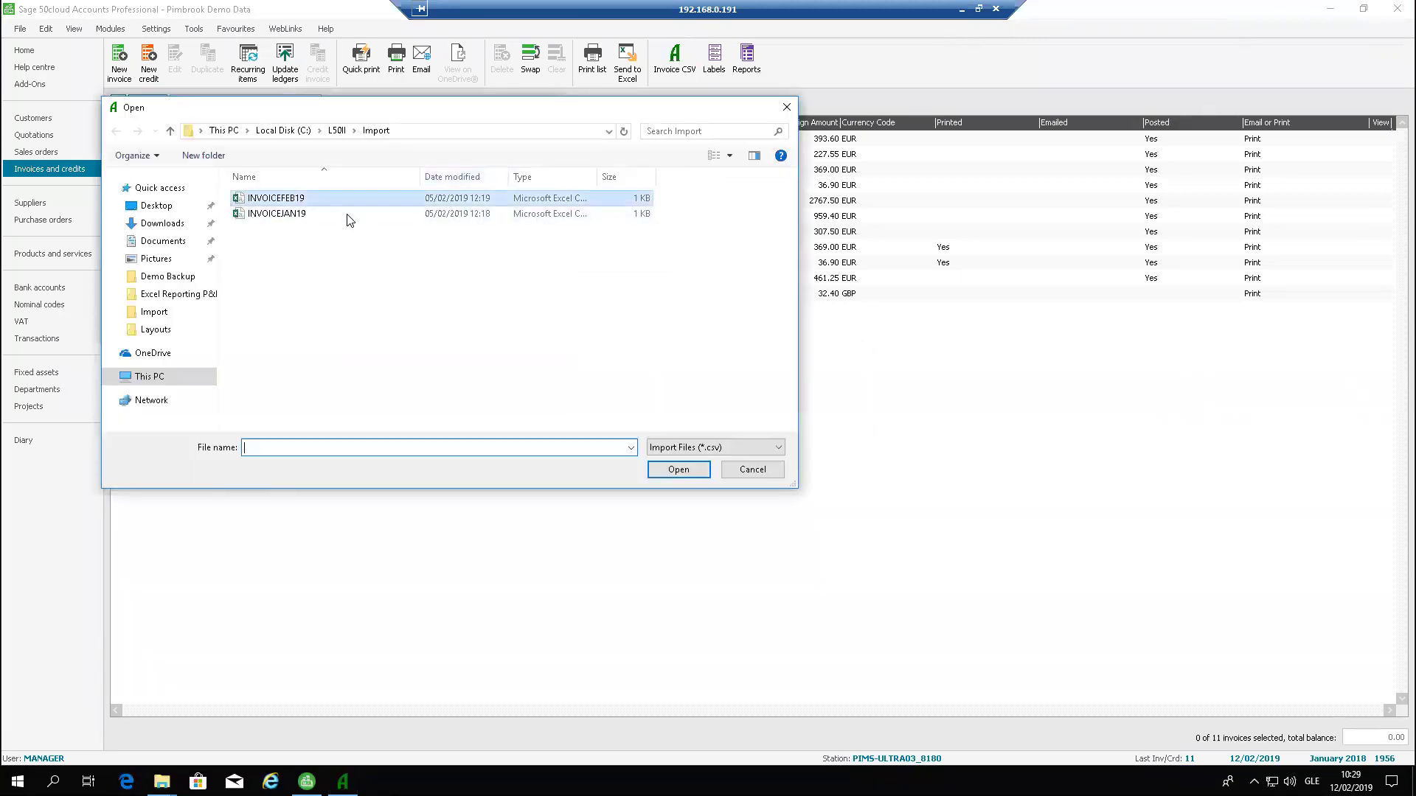
{"action": "key", "text": "Return"}
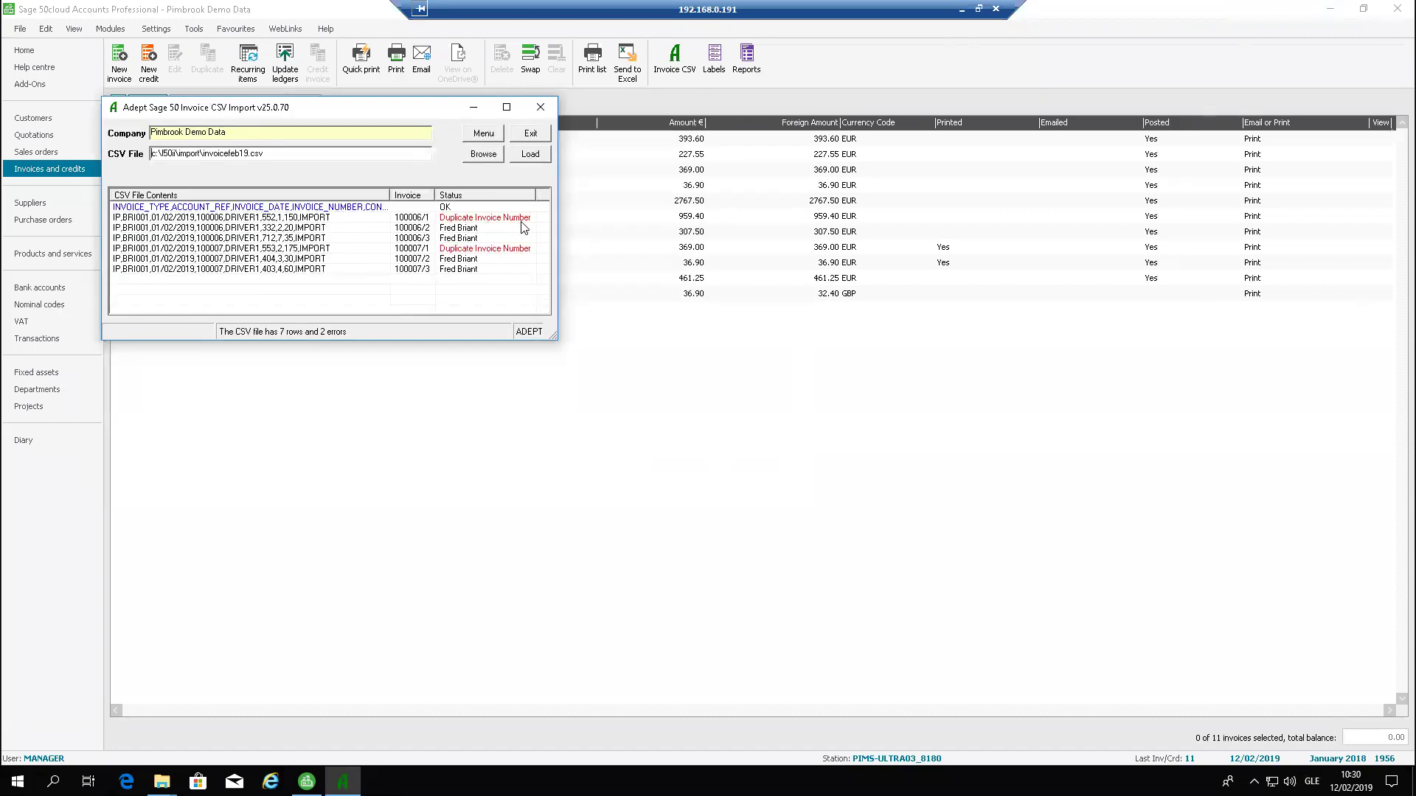
{"action": "left_click", "coordinate": [425, 229]}
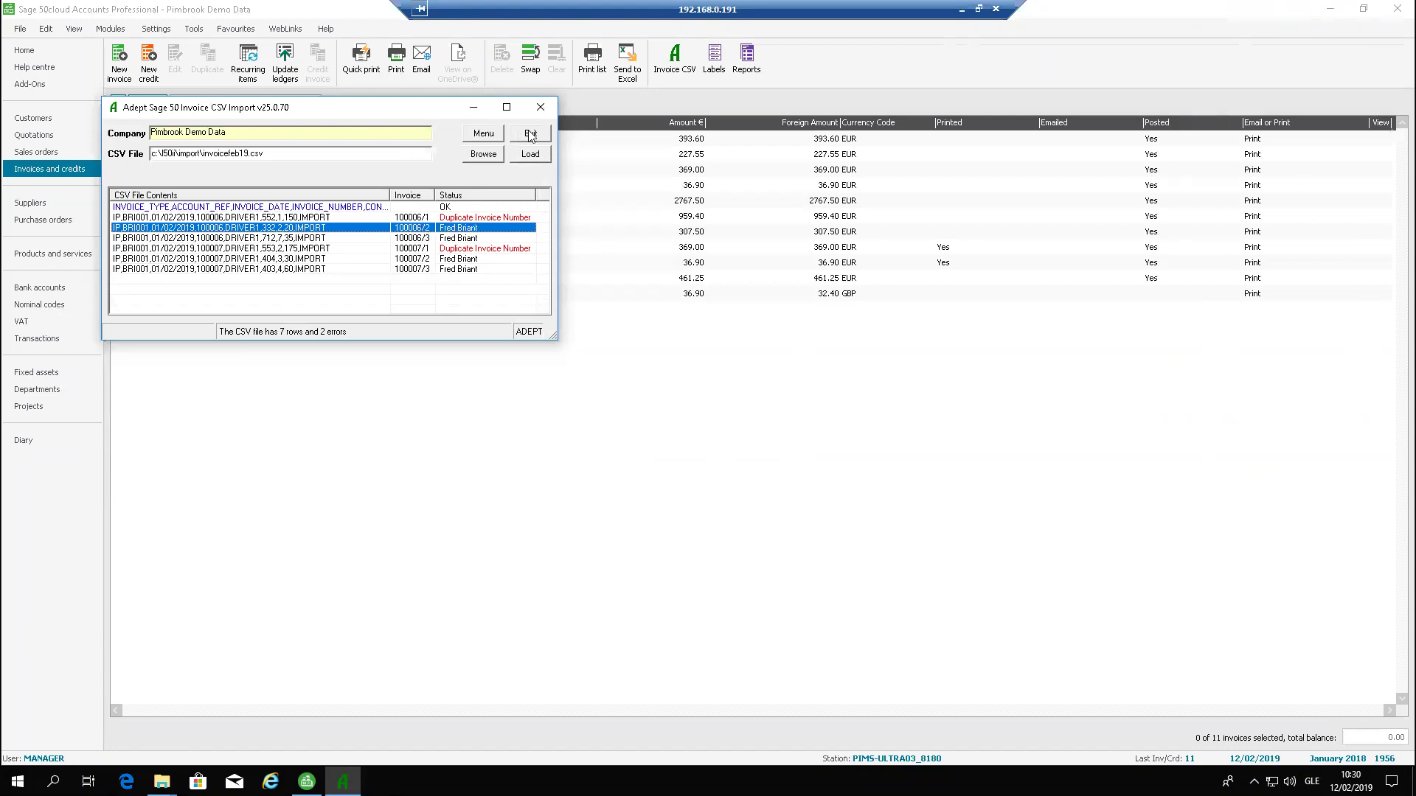
{"action": "left_click", "coordinate": [539, 107]}
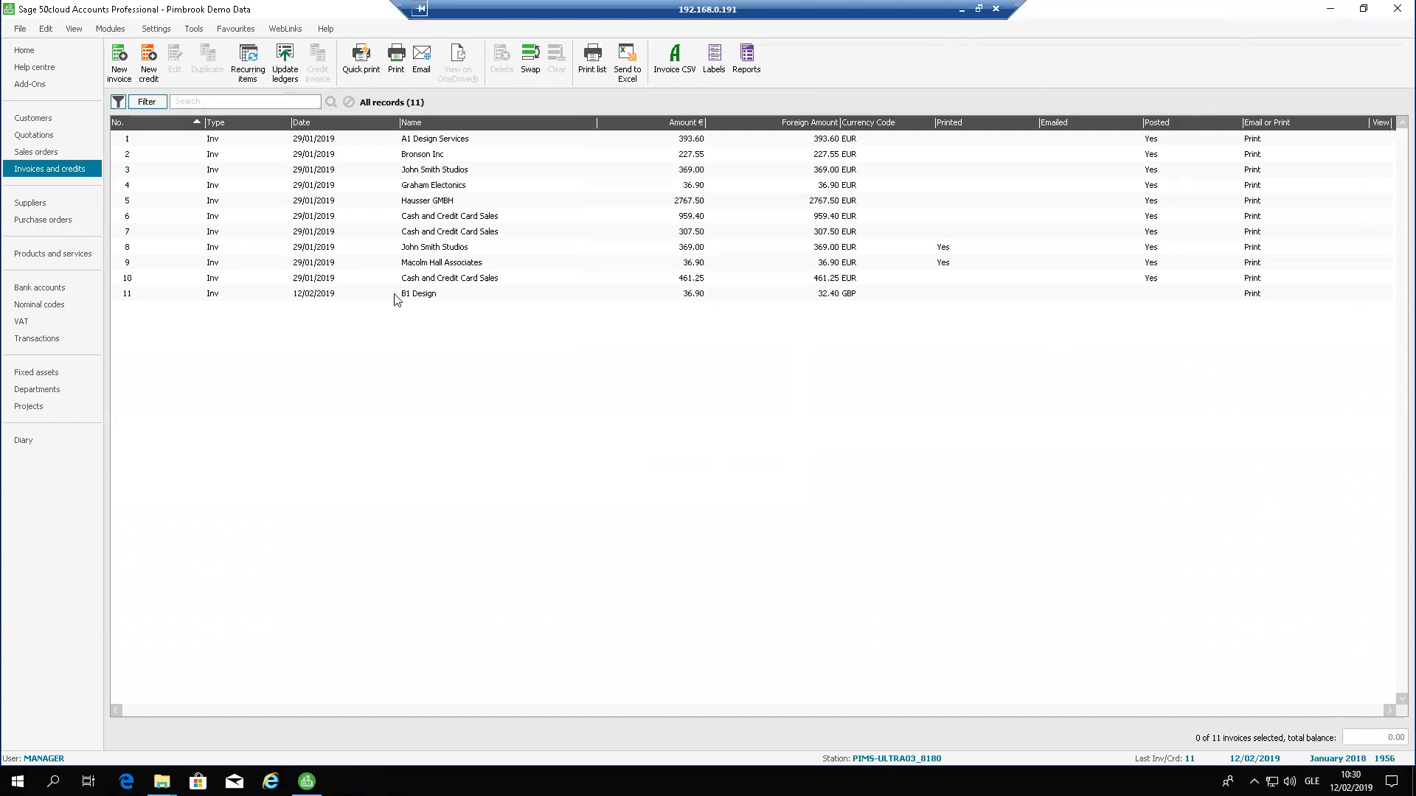
Refresh the invoice list by switching modules, and exit Sage 50 Accounts without backing up the data.
{"action": "left_click", "coordinate": [30, 152]}
{"action": "left_click", "coordinate": [33, 169]}
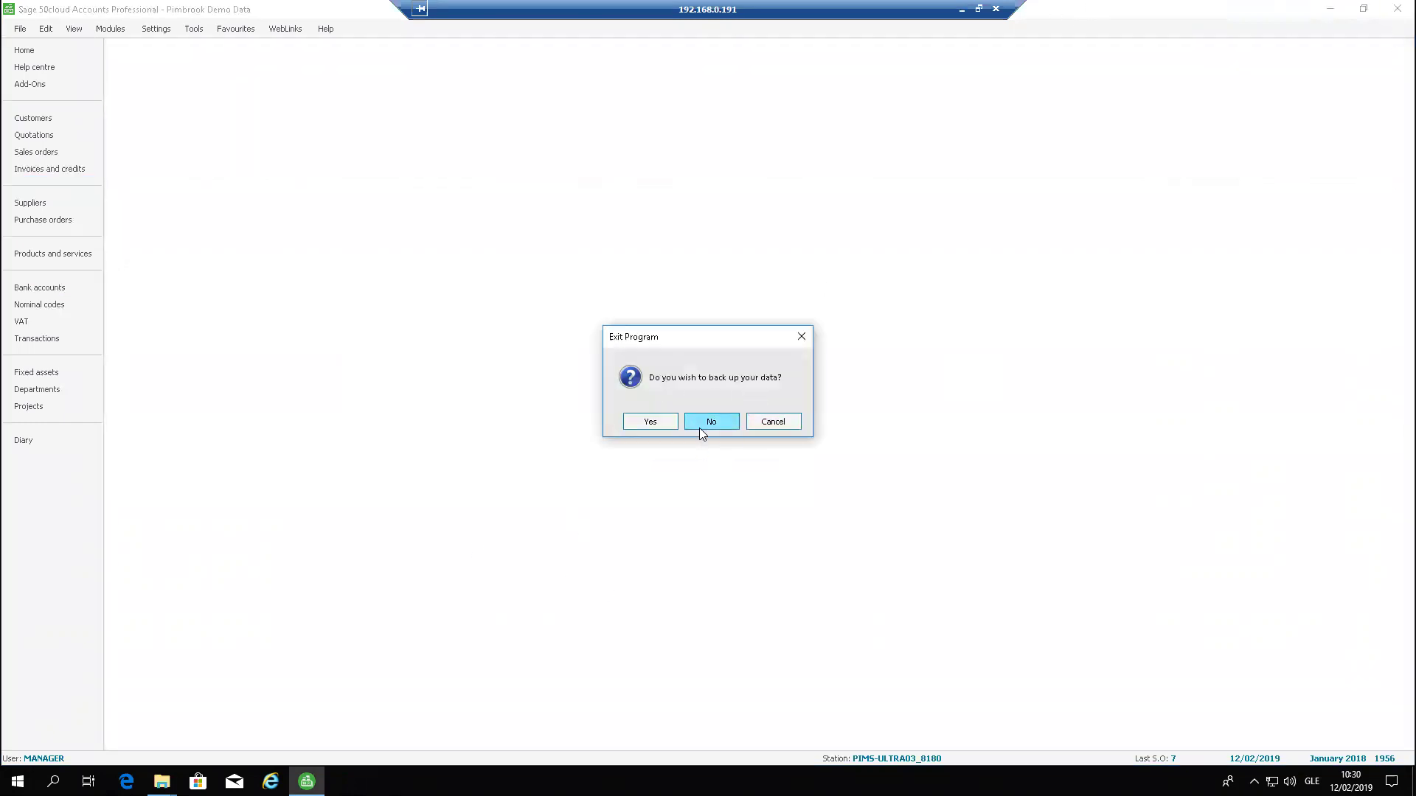
{"action": "left_click", "coordinate": [710, 422]}
Restart Sage 50 Accounts from the desktop and log on as manager with the account password.
{"action": "double_click", "coordinate": [29, 330]}
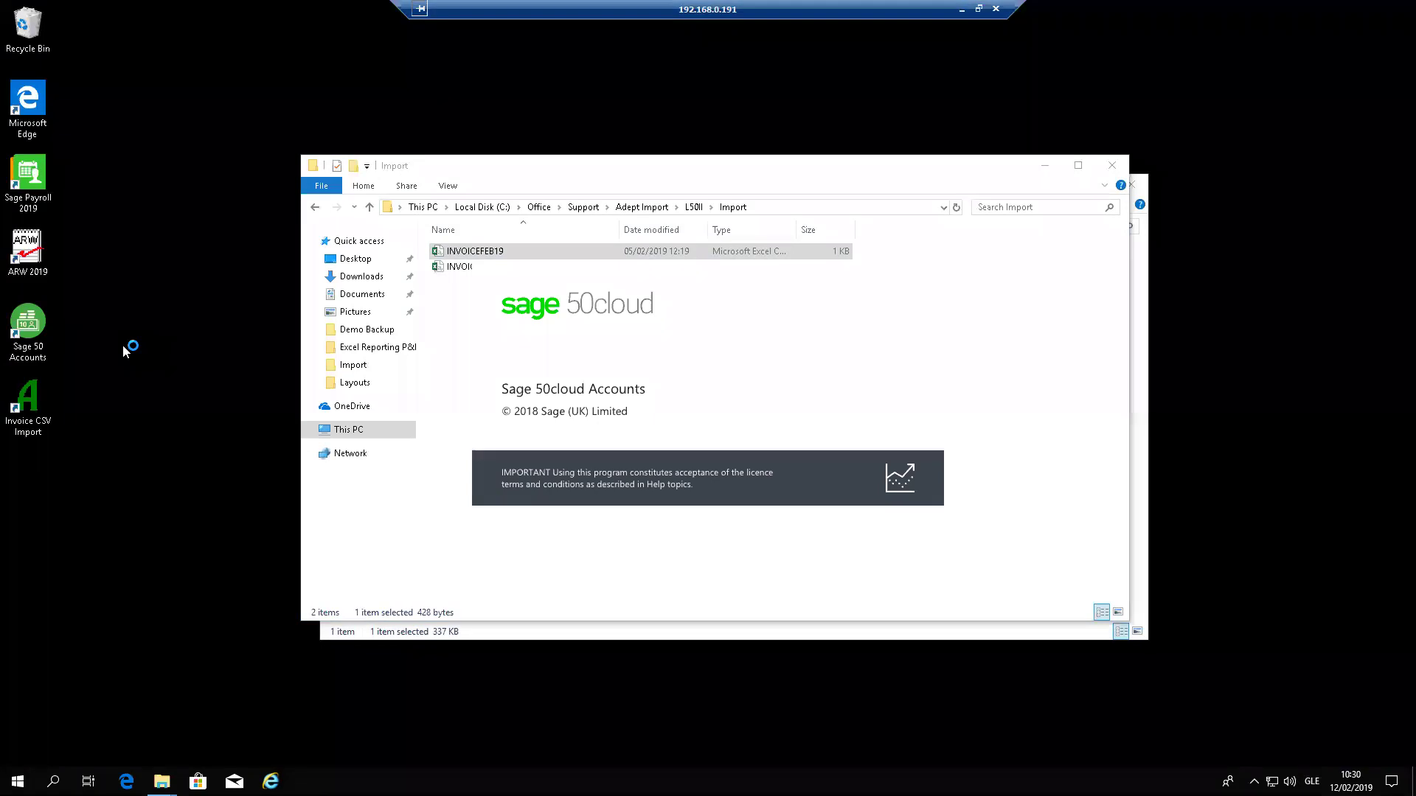
{"action": "key", "text": "Return"}
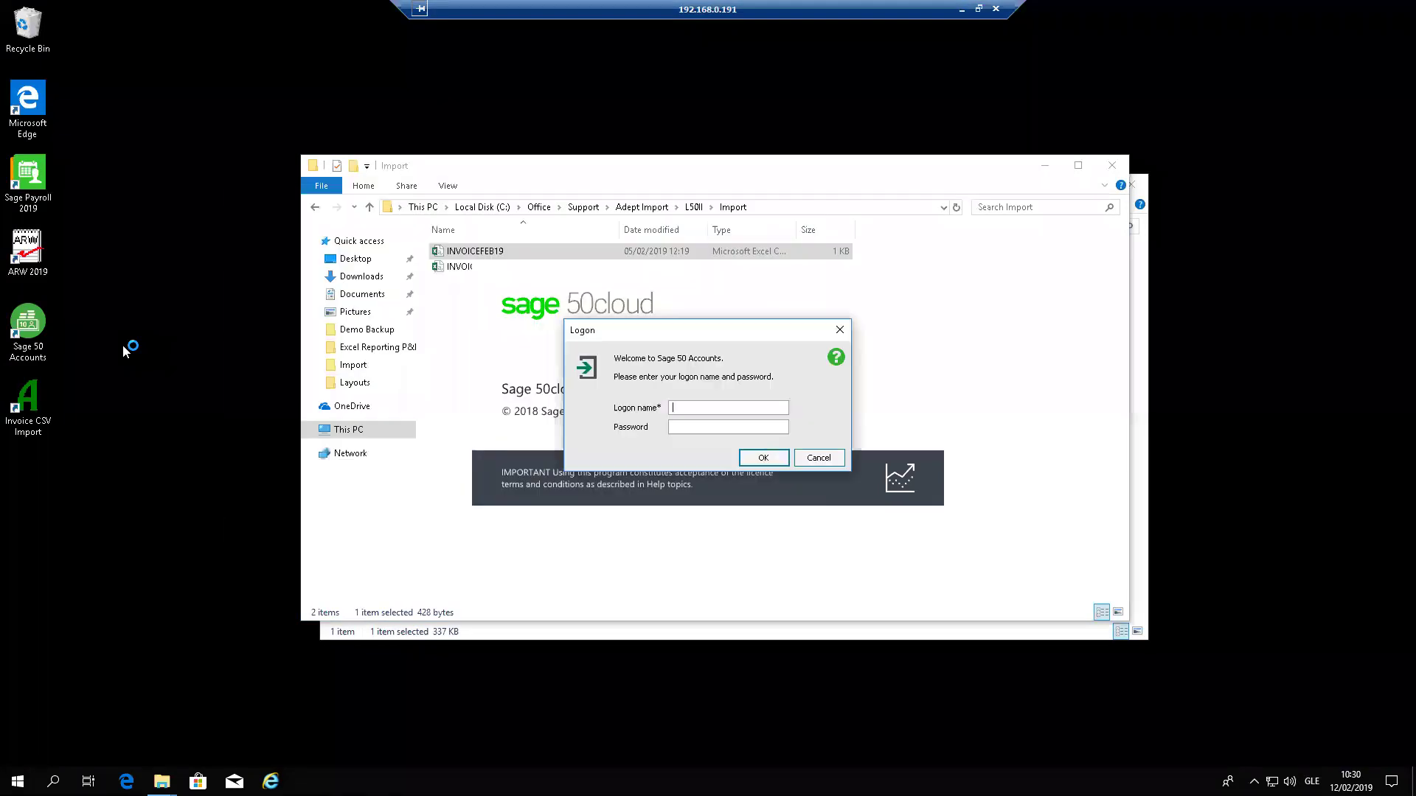
{"action": "type", "text": "manage"}
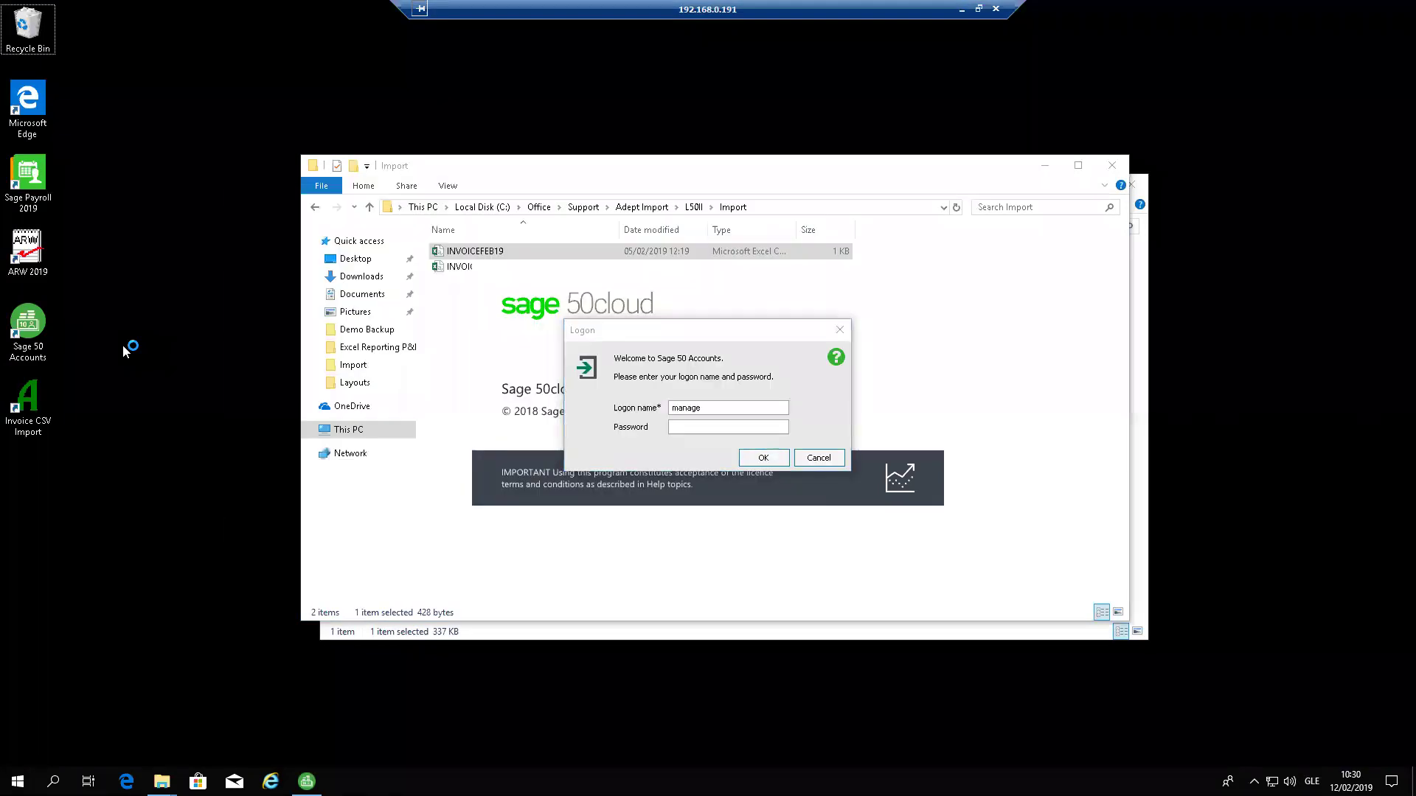
{"action": "left_click", "coordinate": [720, 405]}
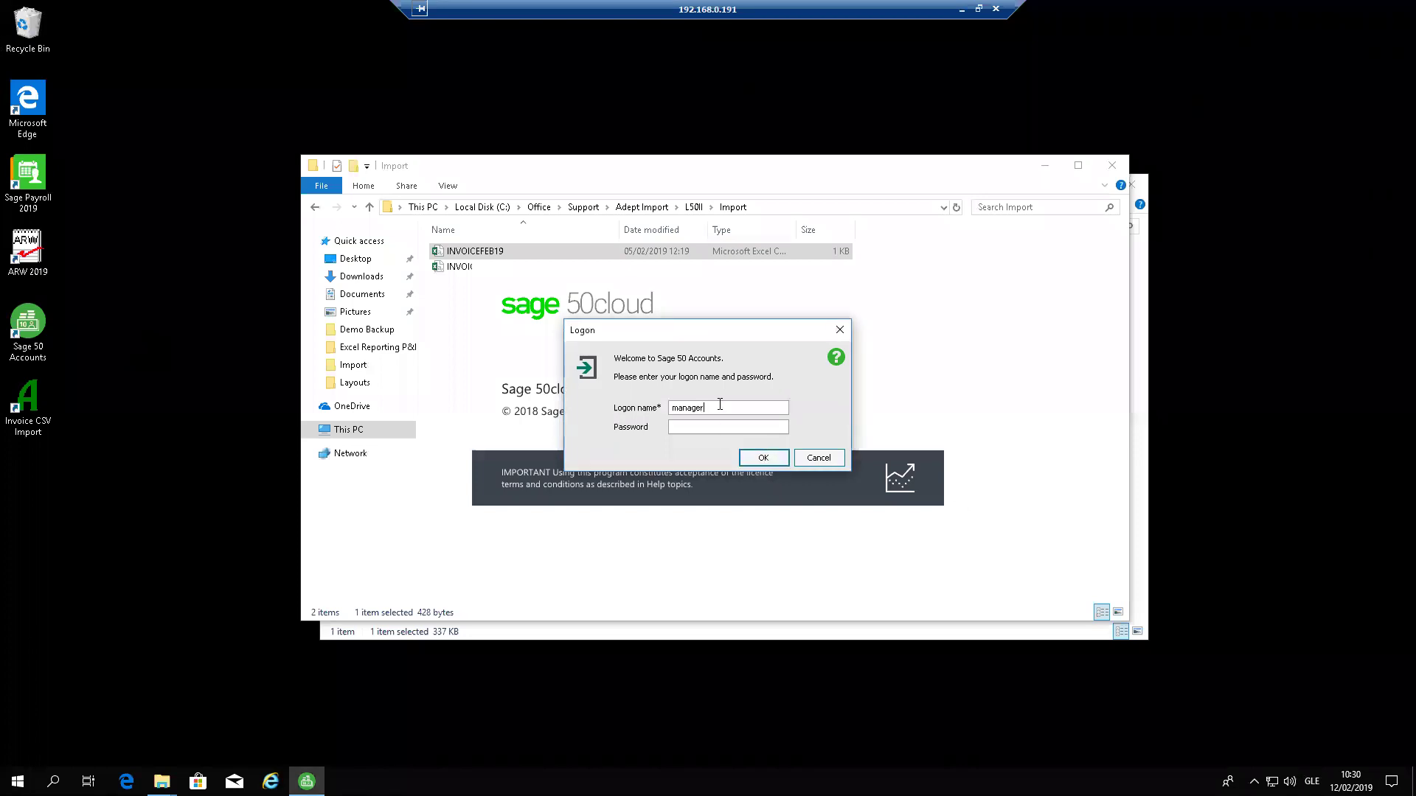
{"action": "type", "text": "****"}
{"action": "key", "text": "Return"}
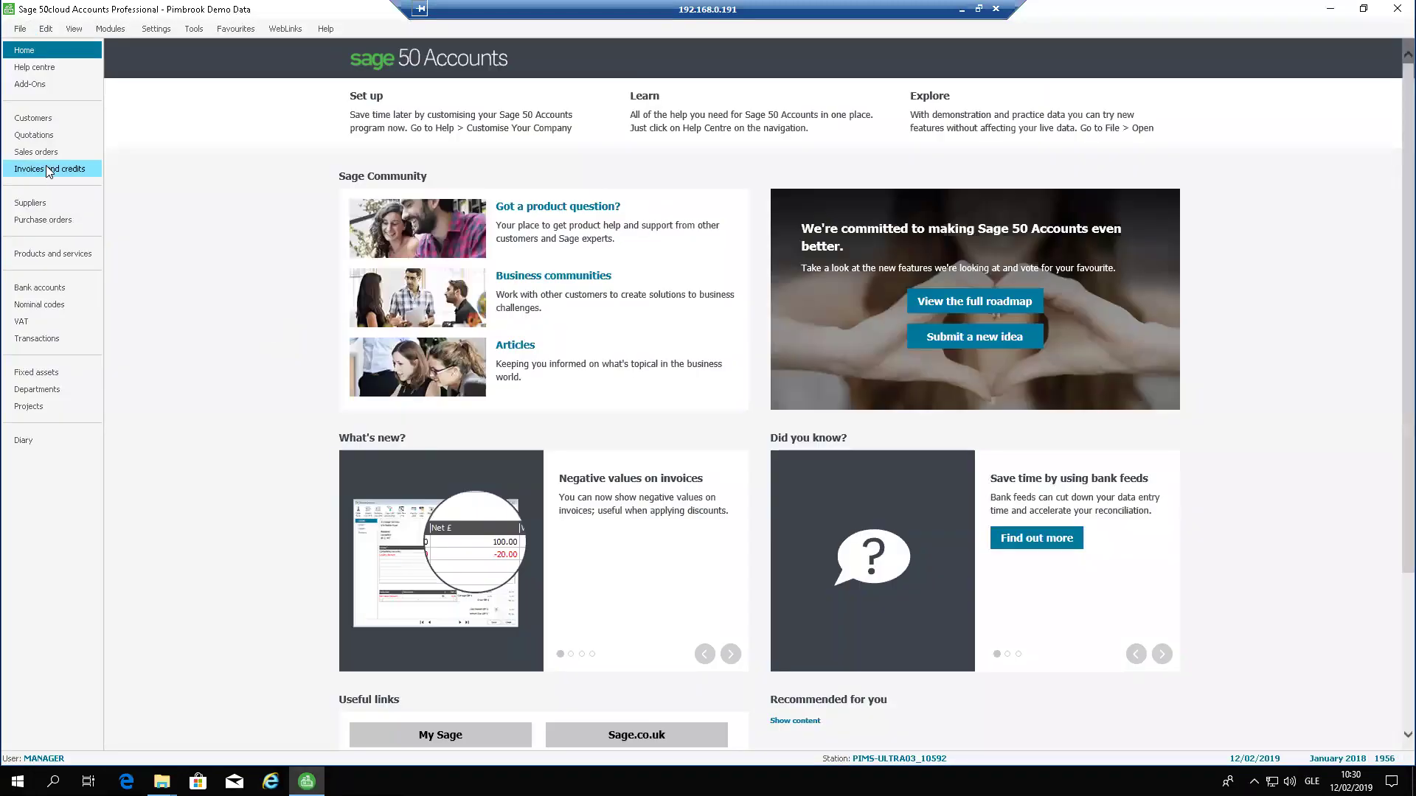
Display the invoices and credits list, view the product lines of imported invoice 100006, and close the invoice.
{"action": "left_click", "coordinate": [45, 169]}
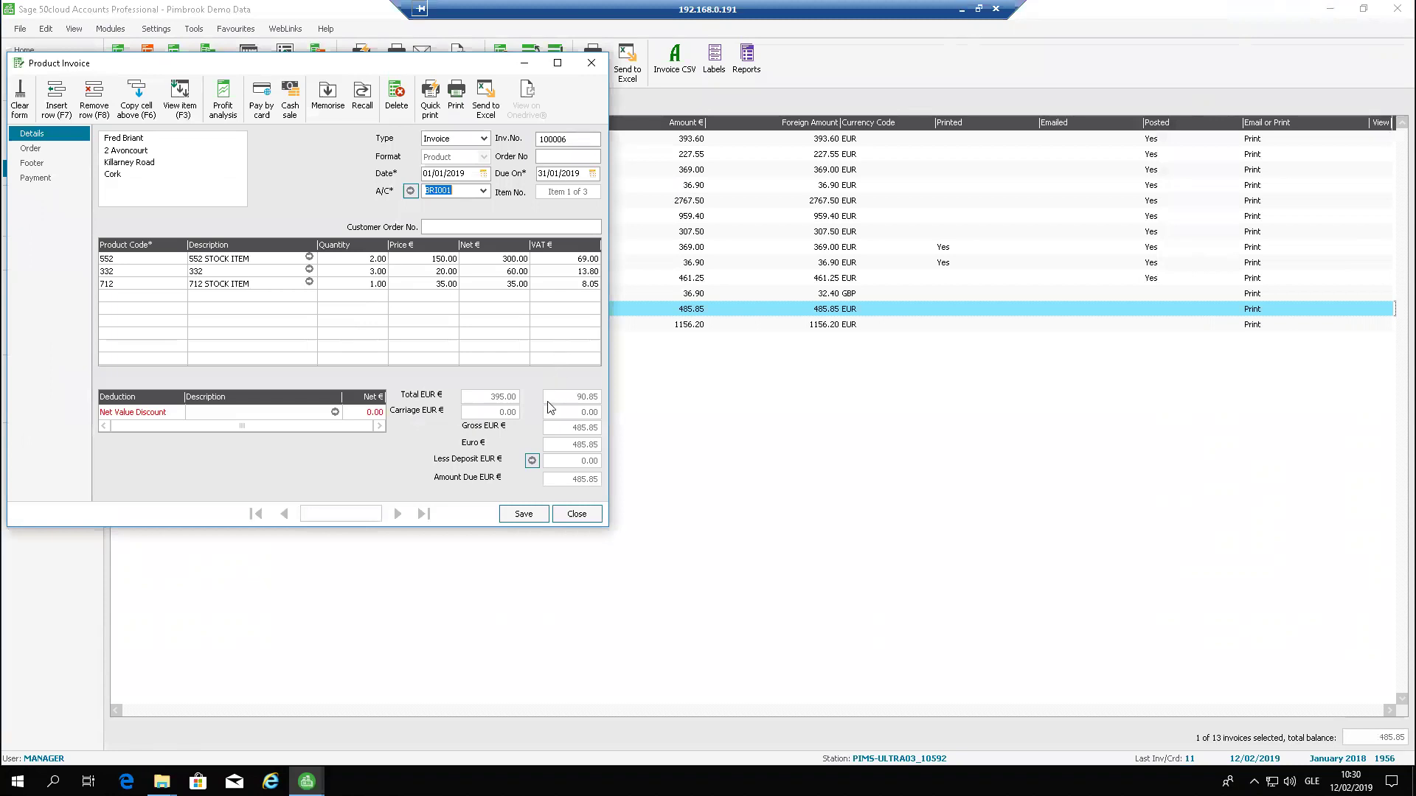
{"action": "left_click", "coordinate": [577, 514]}
{"action": "left_click", "coordinate": [755, 306]}
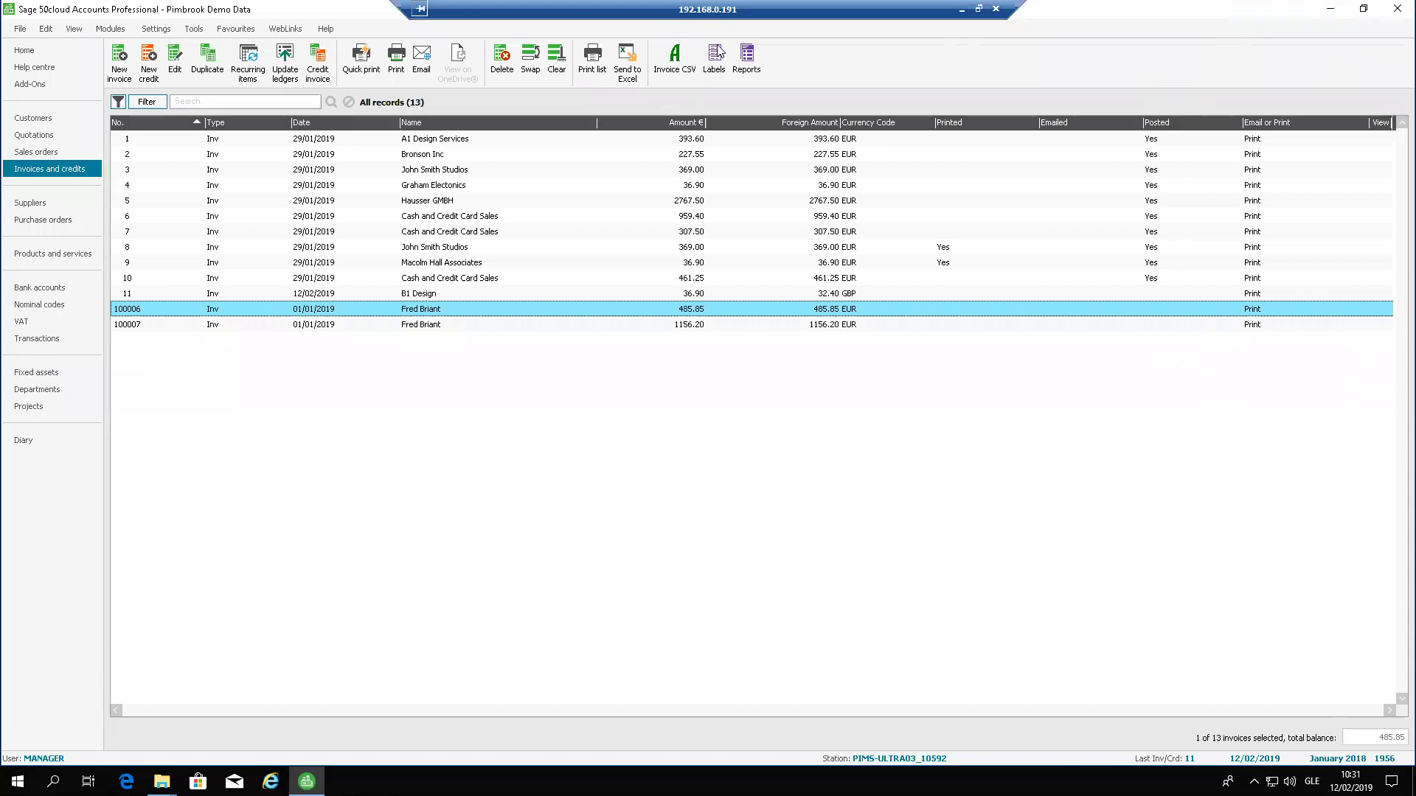
Open the scheduled backup manager, review its settings, logged-in users, check data results and backup files, and close it.
{"action": "left_click", "coordinate": [21, 29]}
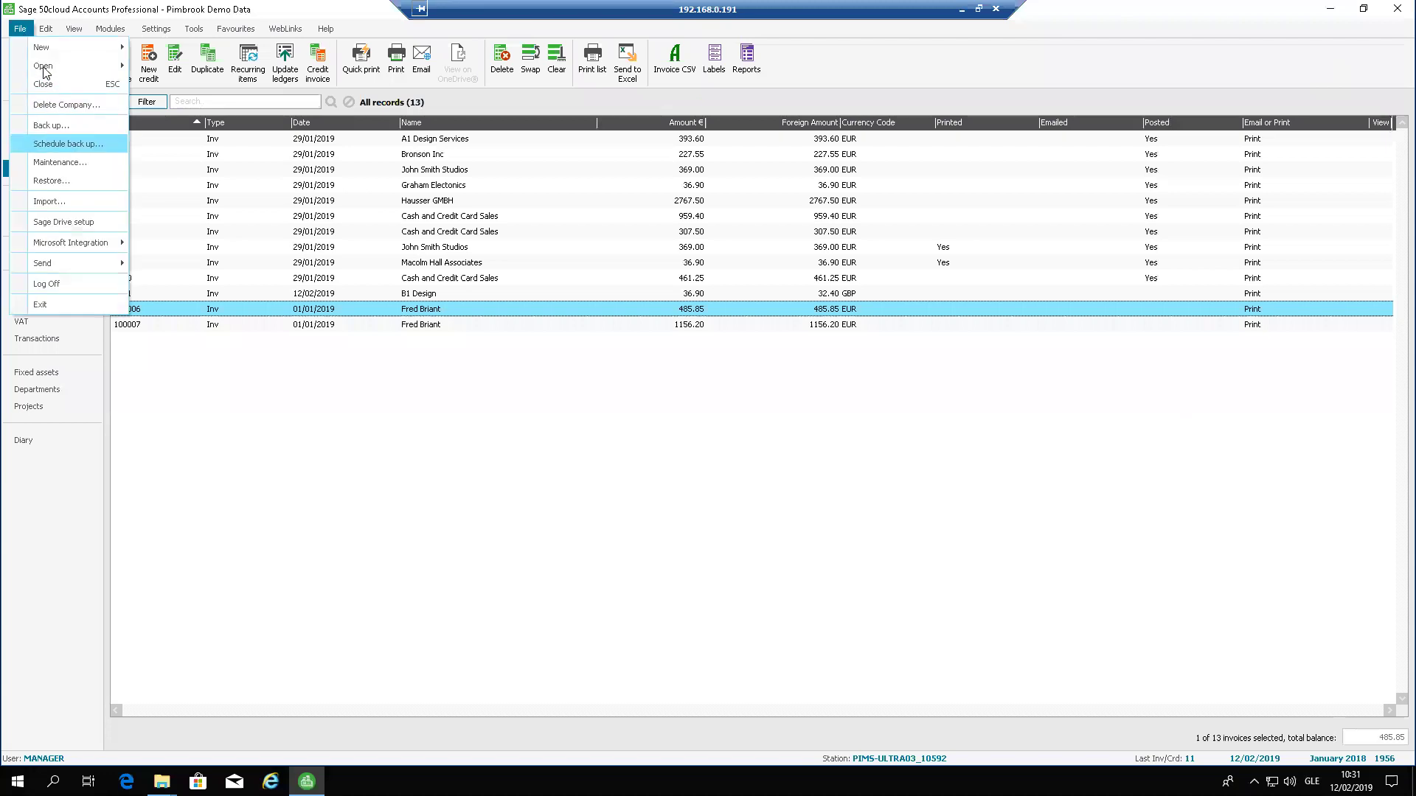
{"action": "key", "text": "Escape"}
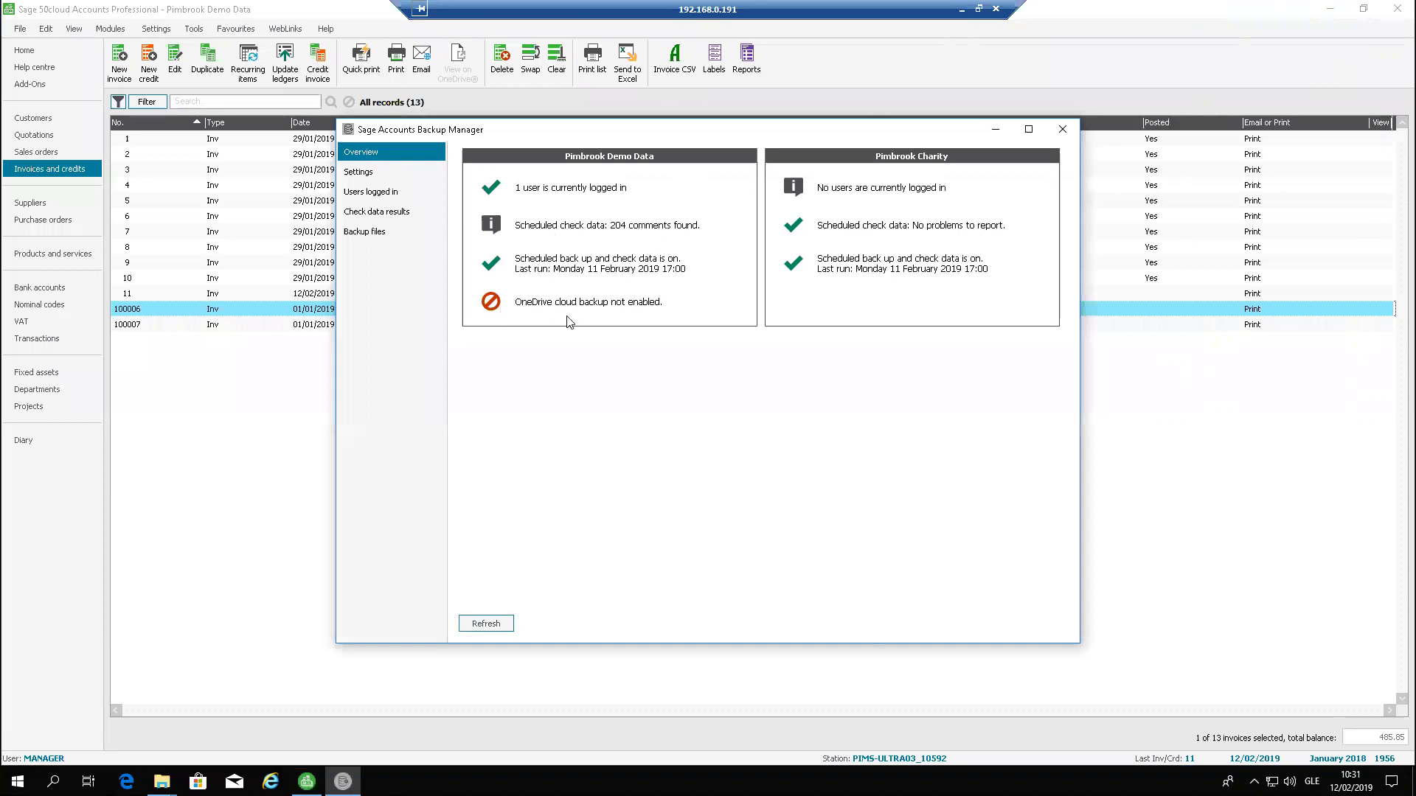
{"action": "left_click", "coordinate": [383, 184]}
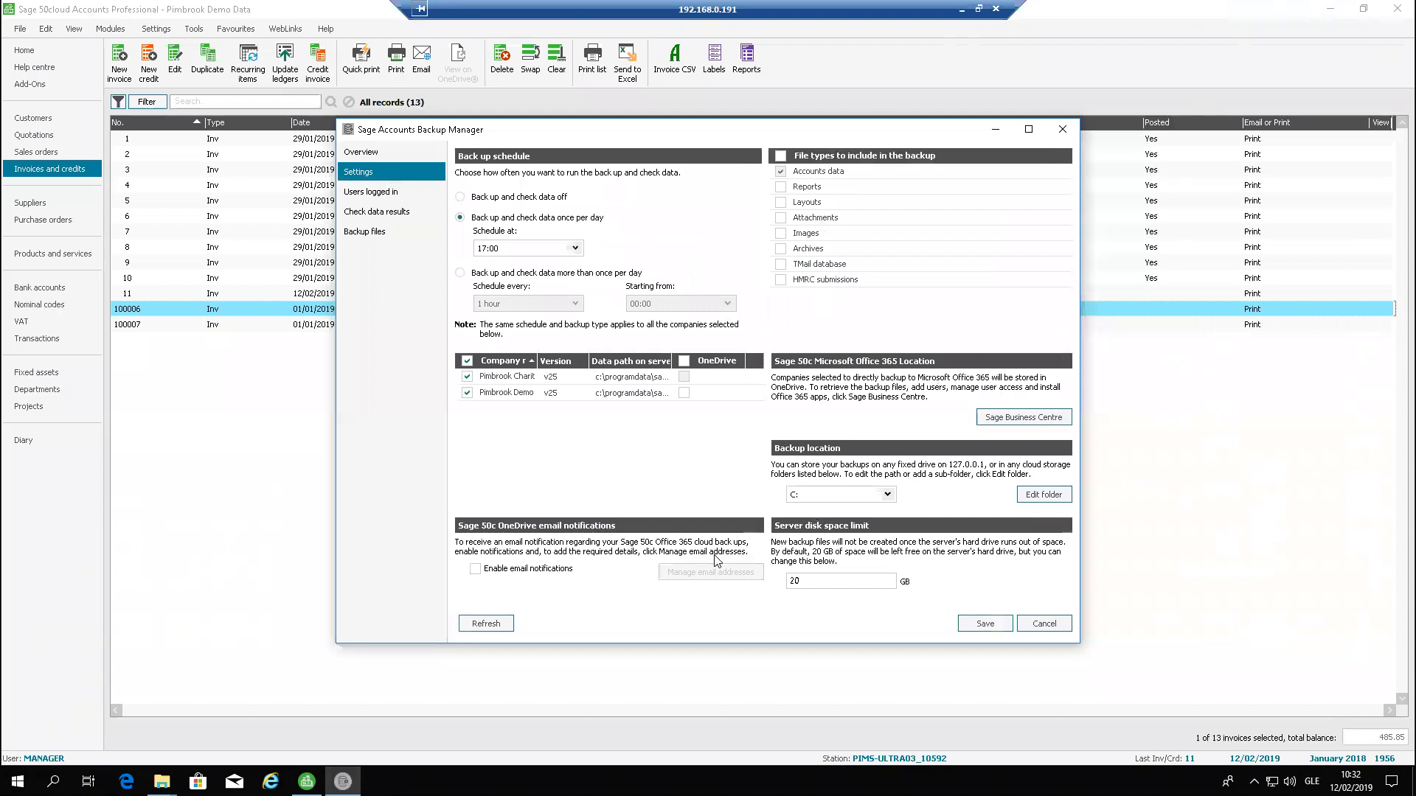
{"action": "left_click", "coordinate": [382, 195]}
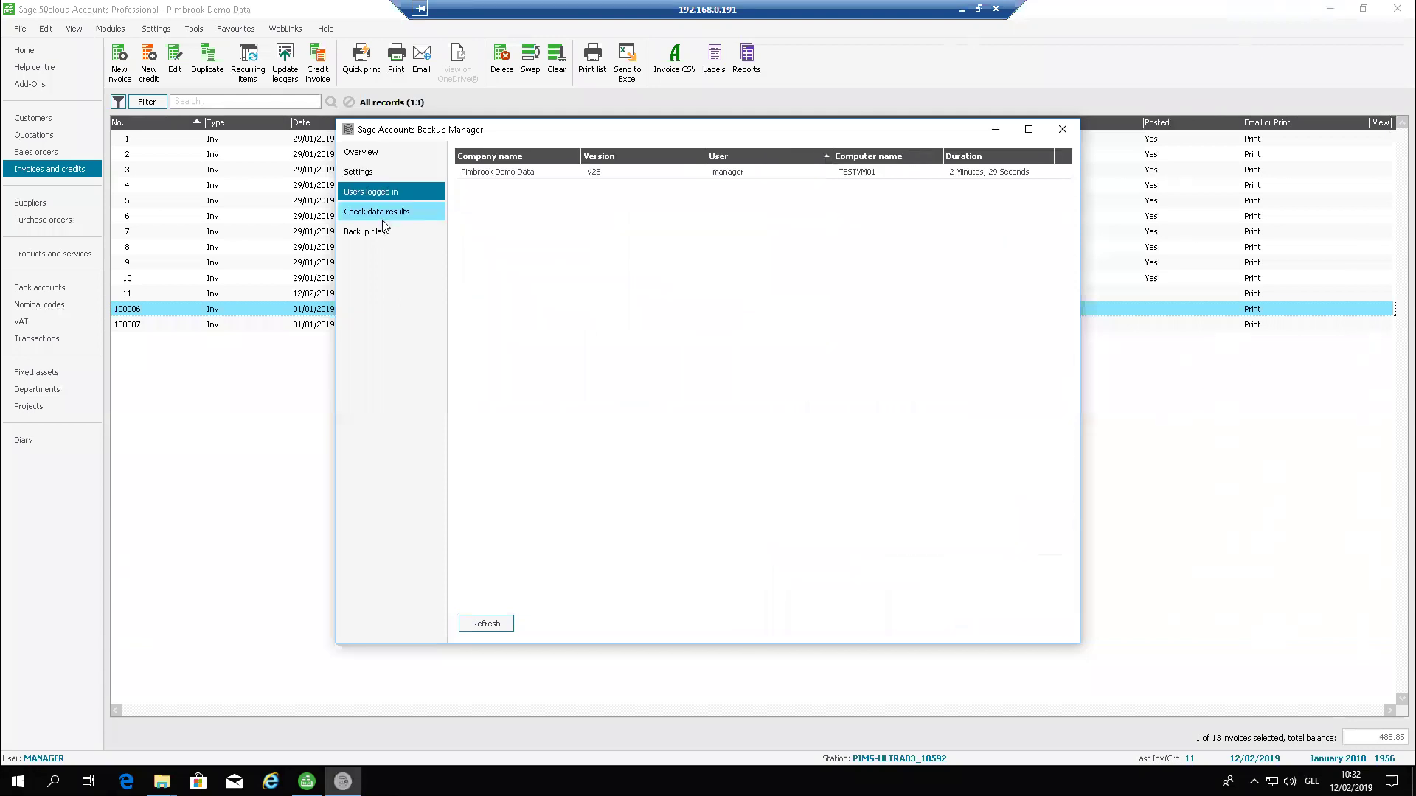
{"action": "left_click", "coordinate": [380, 215]}
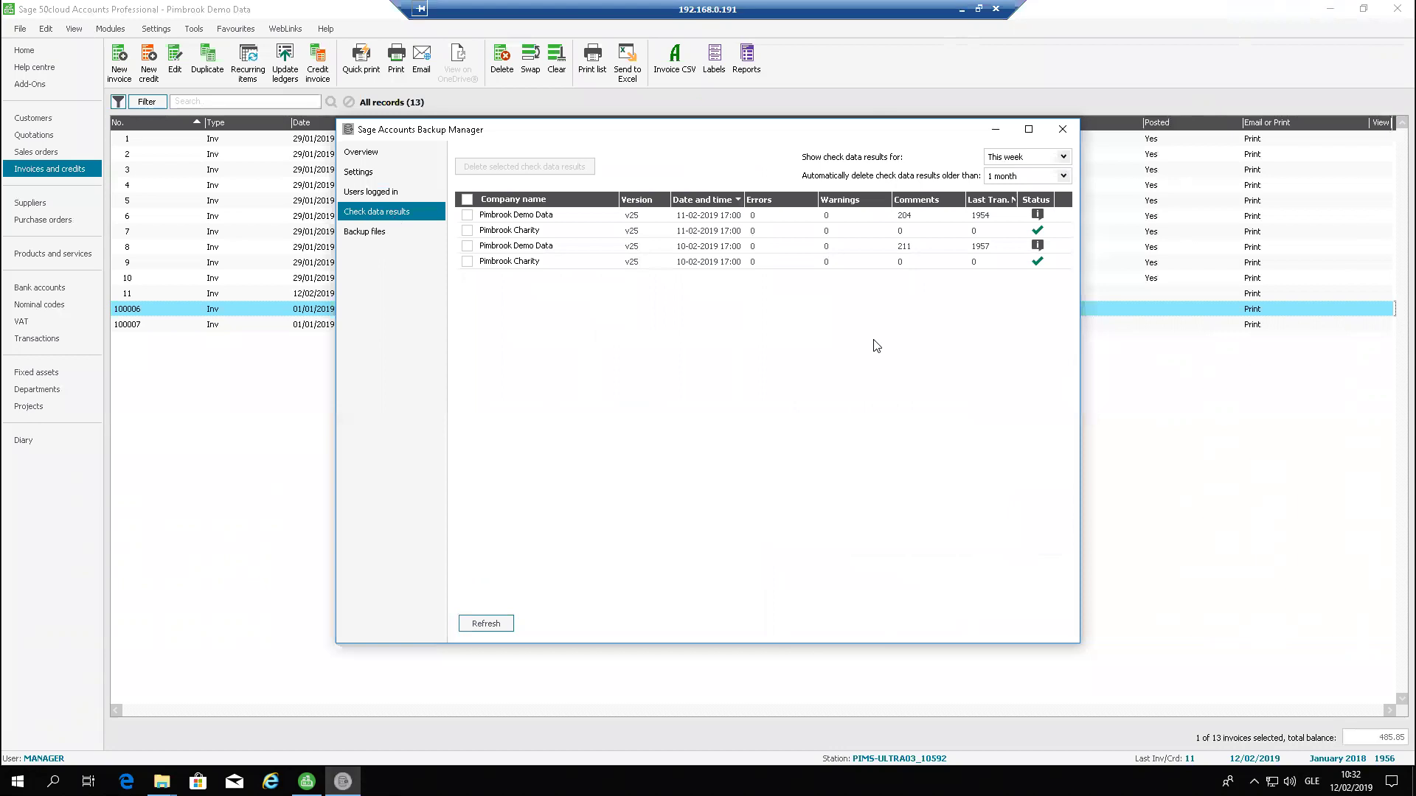
{"action": "left_click", "coordinate": [383, 231]}
{"action": "left_click", "coordinate": [359, 174]}
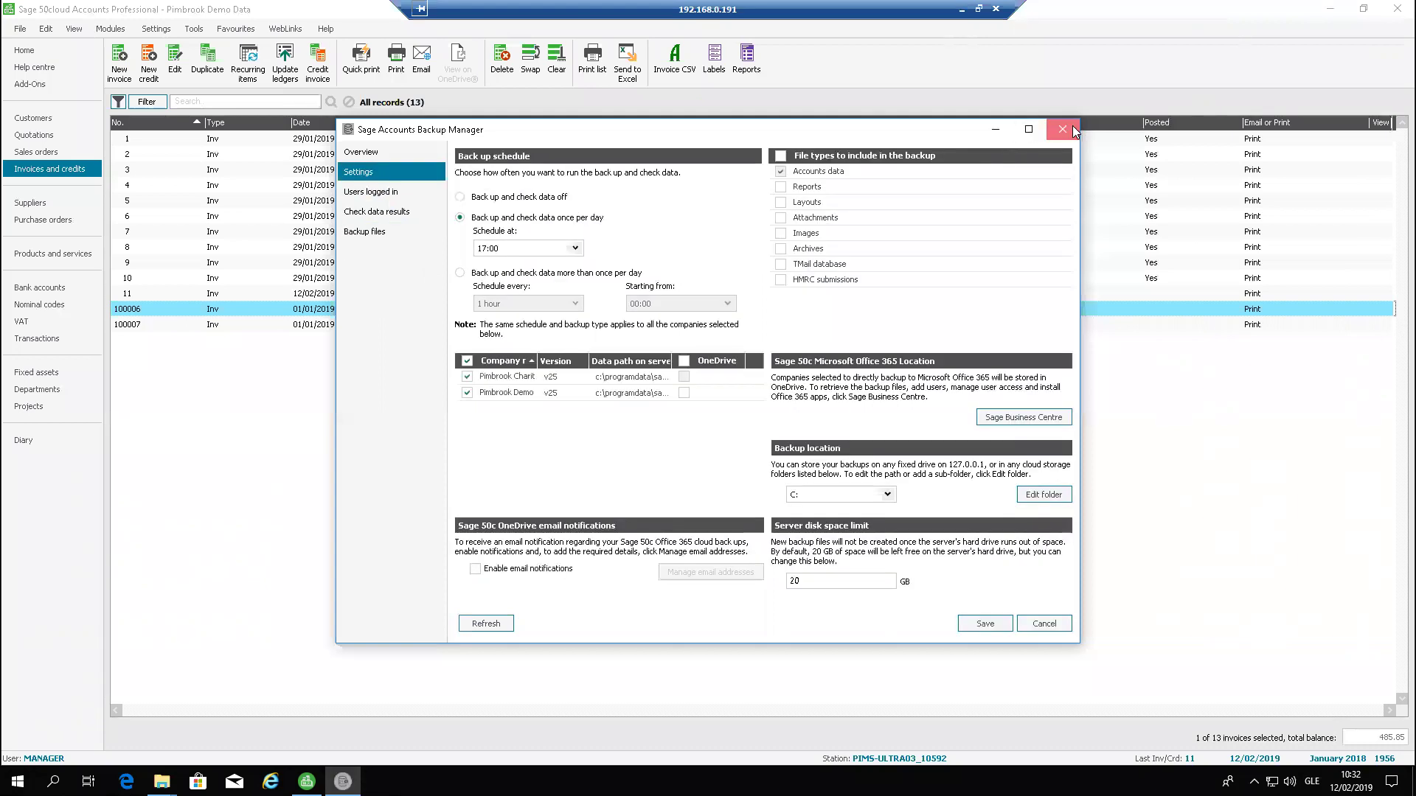
{"action": "left_click", "coordinate": [1073, 131]}
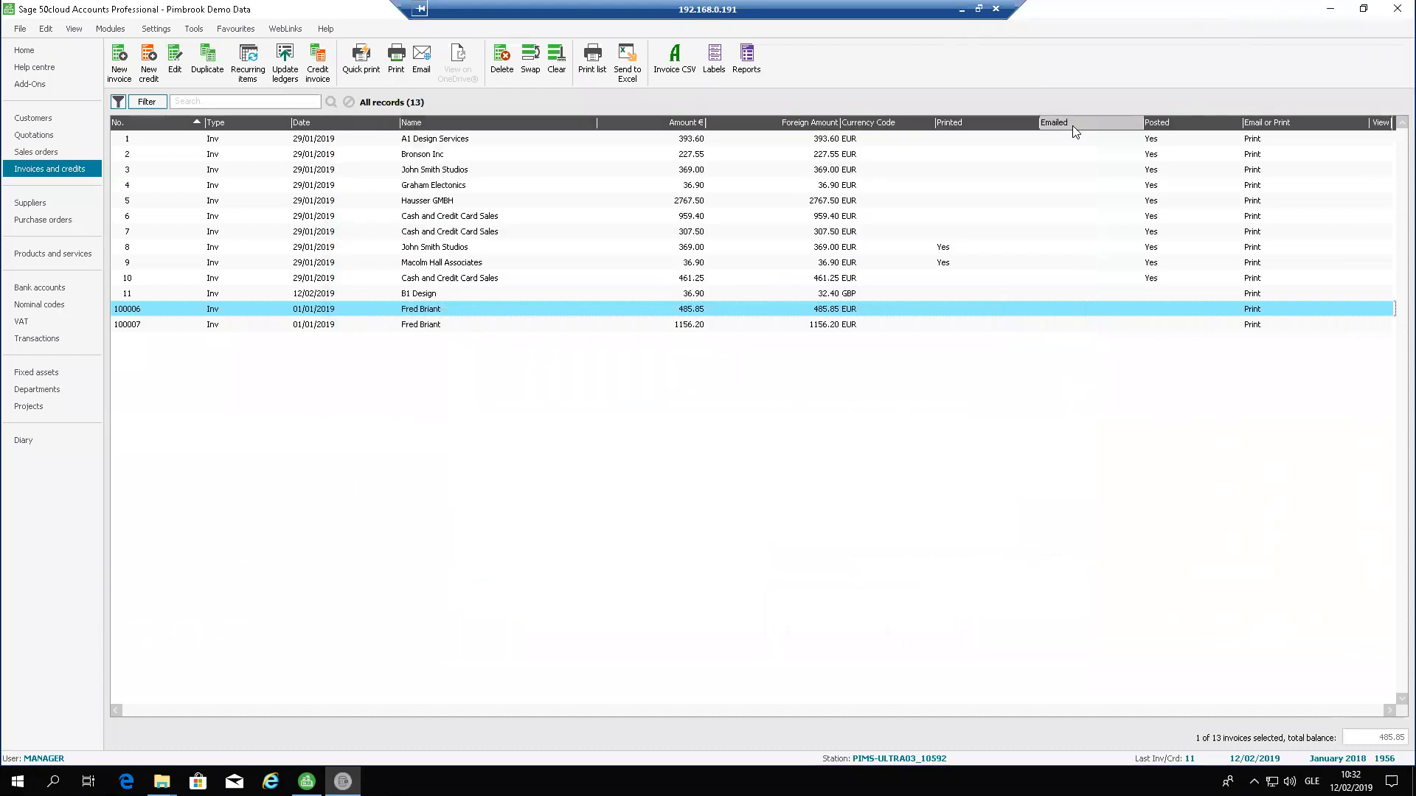